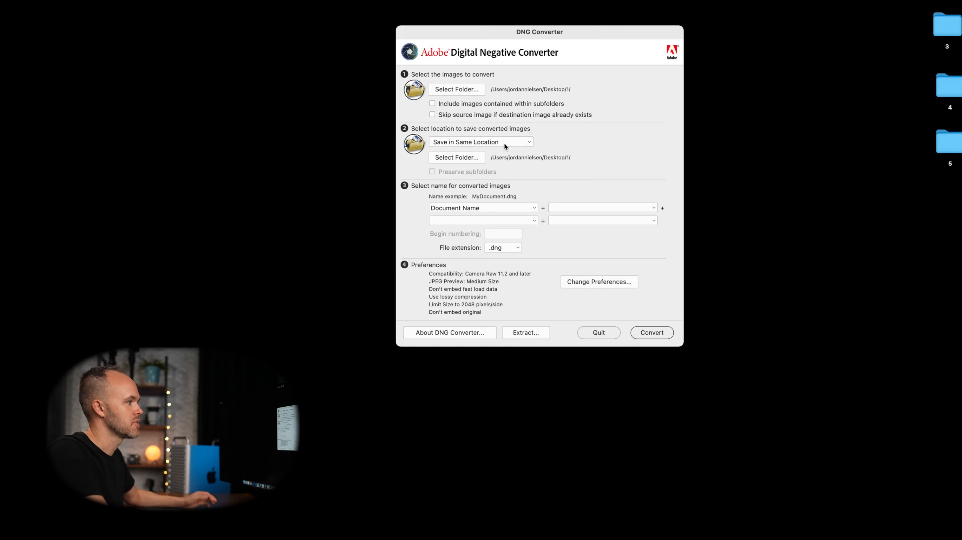
Create a folder named DNG's inside folder 1 and set it as the save location for the converted images
{"action": "left_click", "coordinate": [463, 157]}
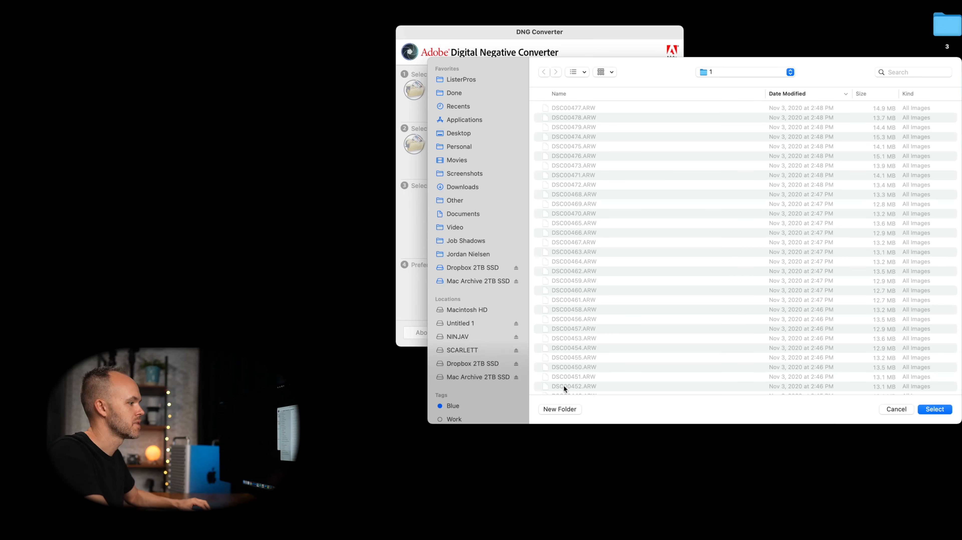
{"action": "left_click", "coordinate": [557, 409]}
{"action": "type", "text": "DN"}
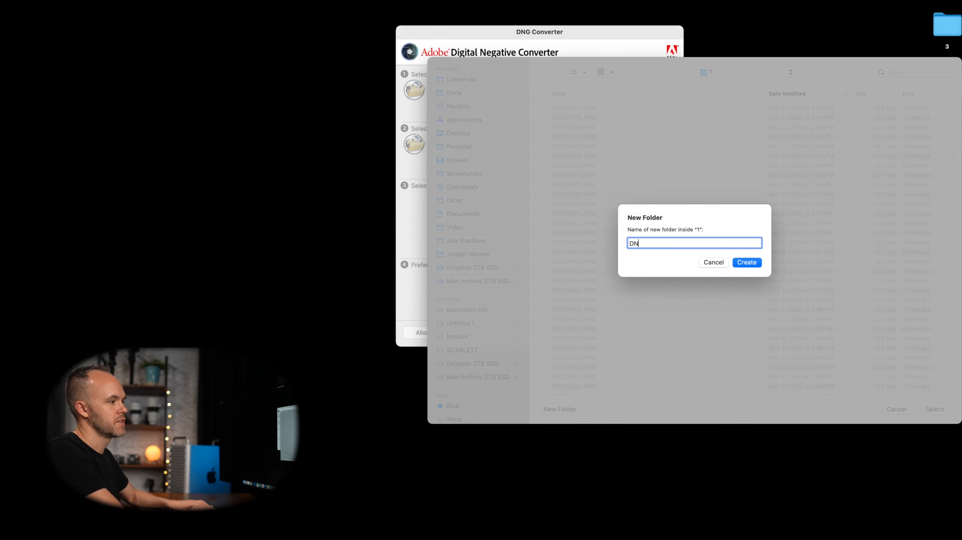
{"action": "type", "text": "G's"}
{"action": "key", "text": "Return"}
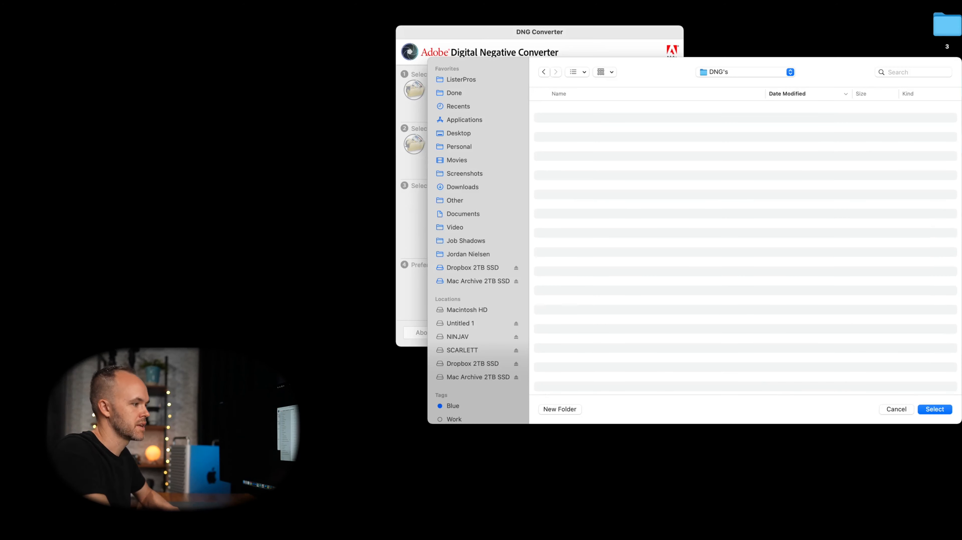
{"action": "left_click", "coordinate": [936, 412]}
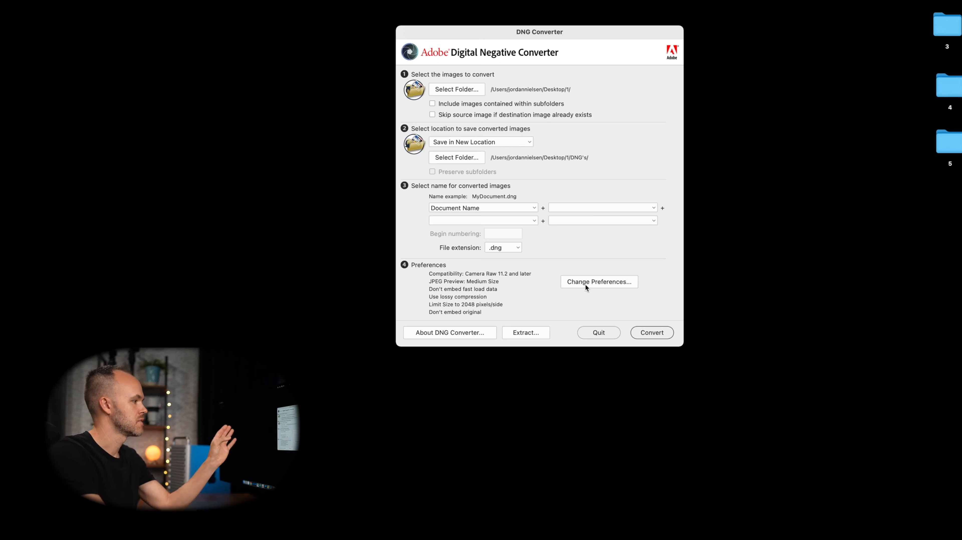
Limit the lossy-compressed image size to 2048 pixels/side in the conversion preferences and accept them
{"action": "left_click", "coordinate": [592, 282]}
{"action": "left_click", "coordinate": [344, 196]}
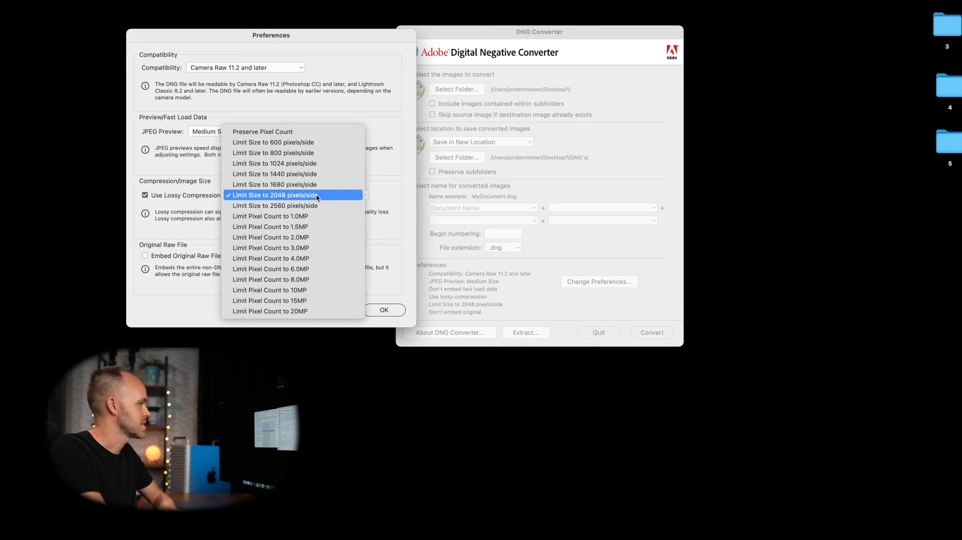
{"action": "left_click", "coordinate": [276, 194]}
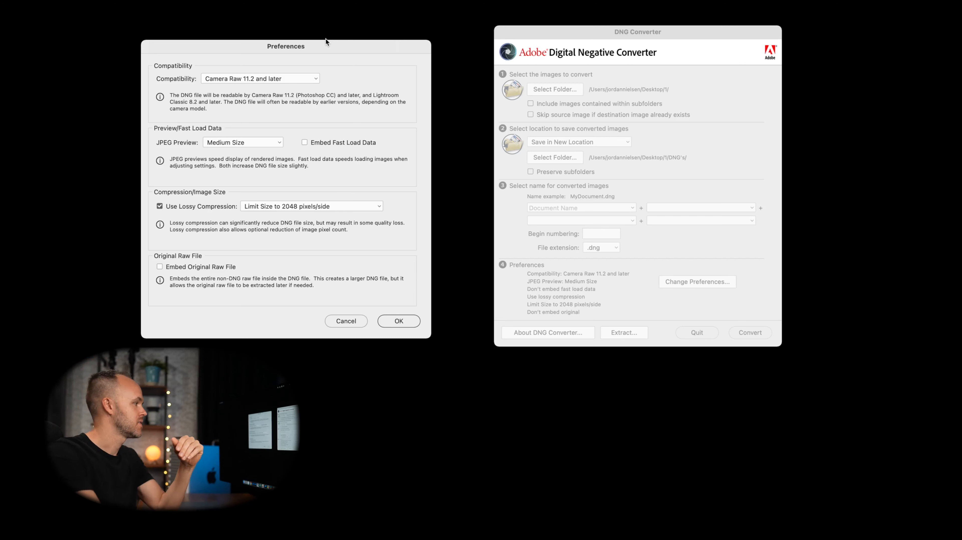
{"action": "left_click", "coordinate": [357, 206]}
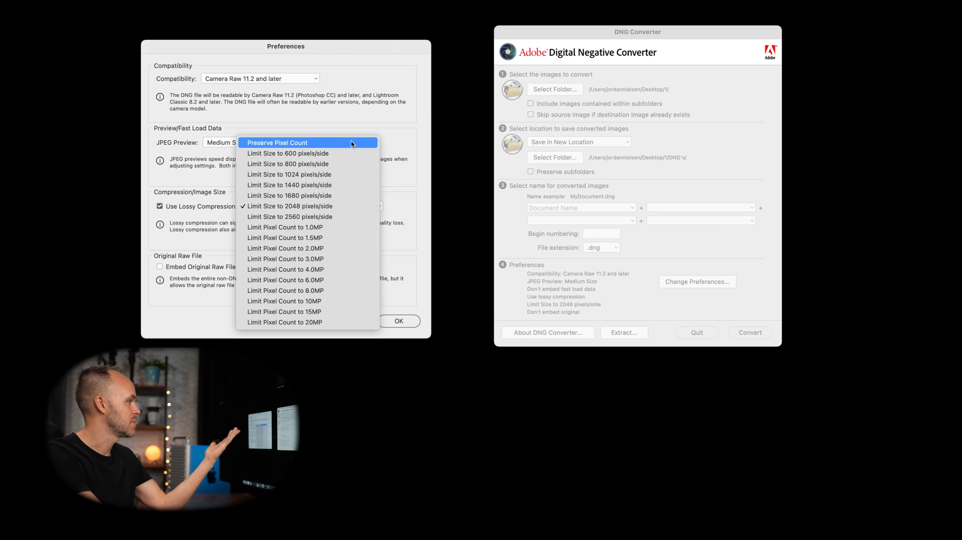
{"action": "left_click", "coordinate": [414, 182]}
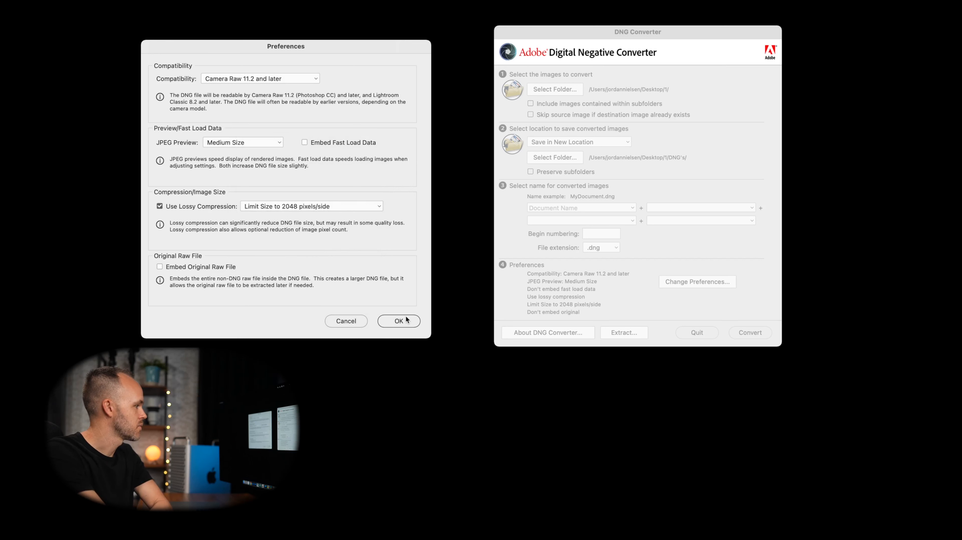
{"action": "left_click", "coordinate": [398, 320]}
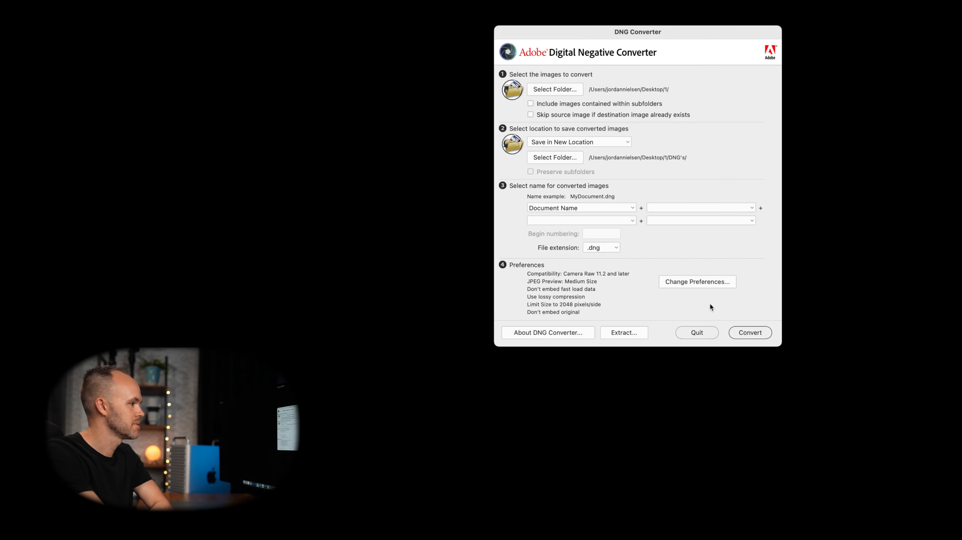
Convert the images to DNG and view the converted files in the DNG's folder inside folder 1
{"action": "left_click", "coordinate": [752, 333]}
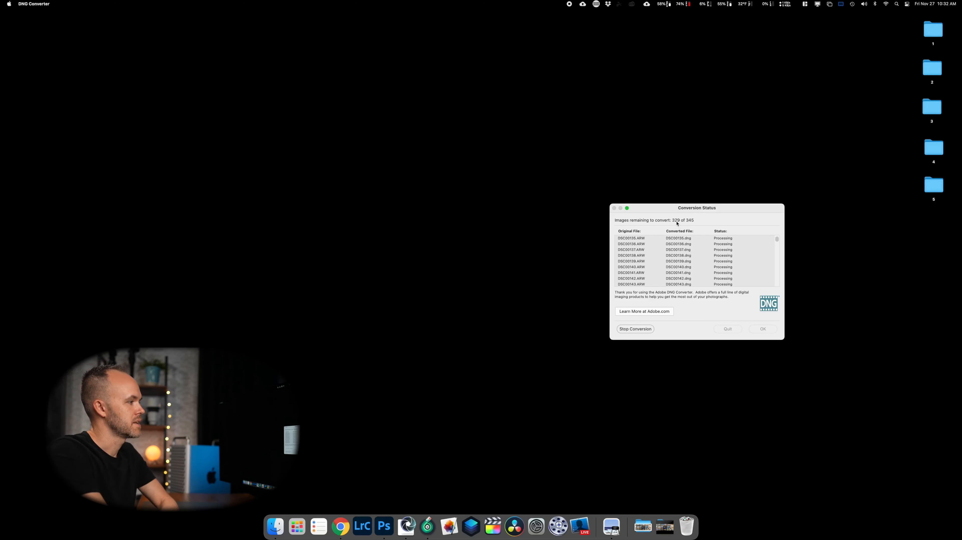
{"action": "left_click_drag", "start_coordinate": [672, 212], "coordinate": [501, 179]}
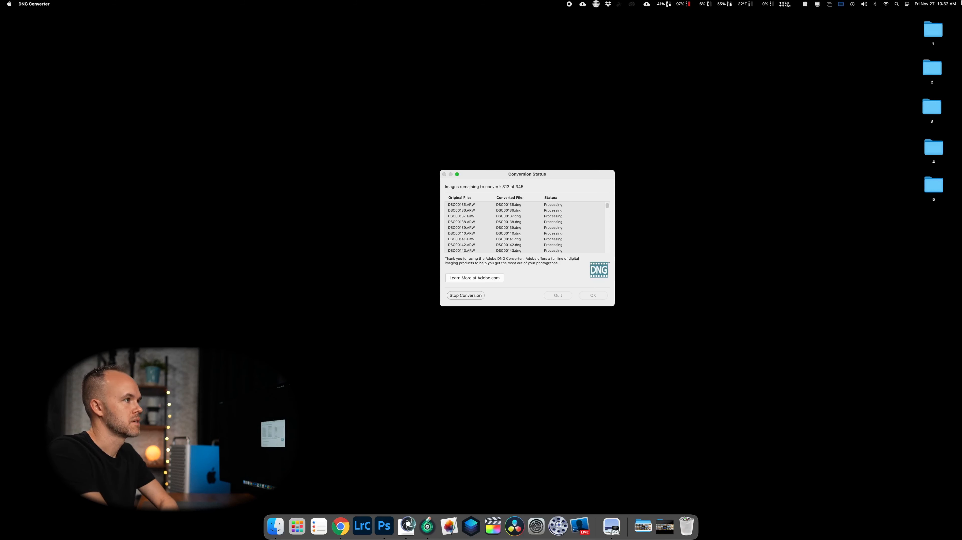
{"action": "left_click", "coordinate": [932, 29]}
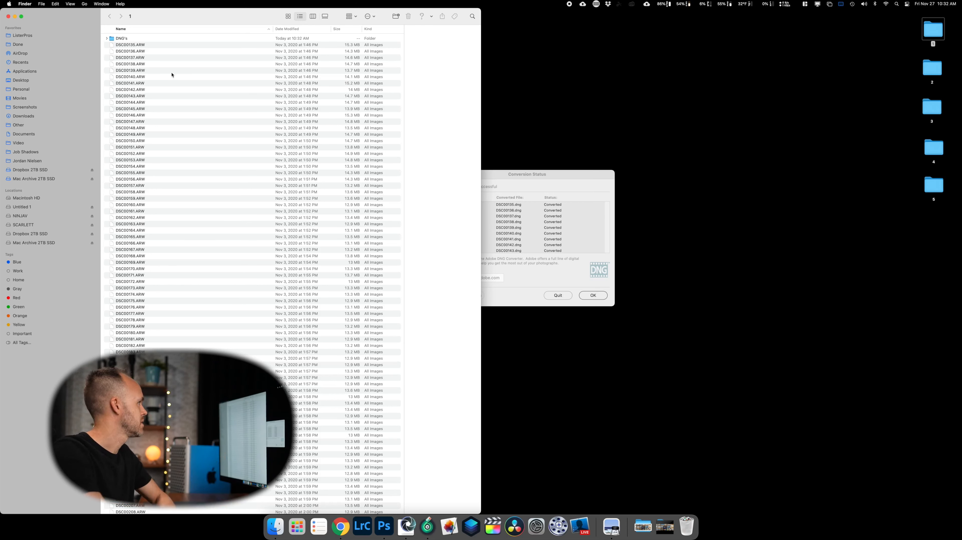
{"action": "double_click", "coordinate": [124, 38]}
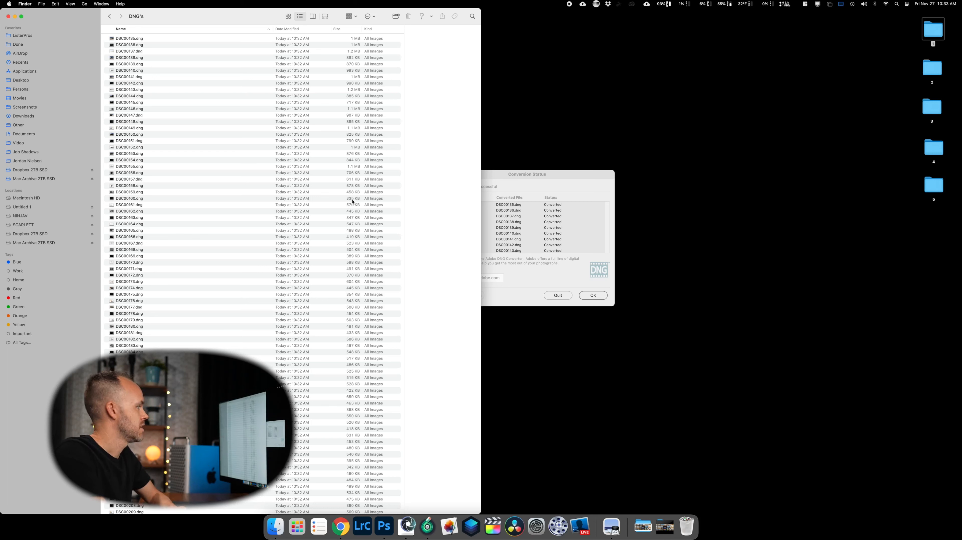
Dismiss the conversion status and close the Finder window showing the DNG's folder
{"action": "left_click_drag", "start_coordinate": [572, 181], "coordinate": [763, 140]}
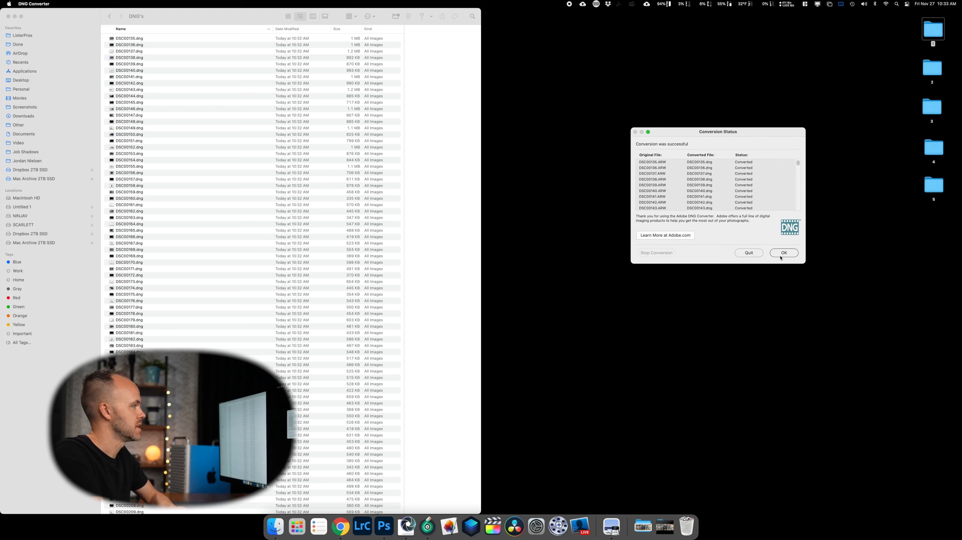
{"action": "left_click", "coordinate": [797, 253]}
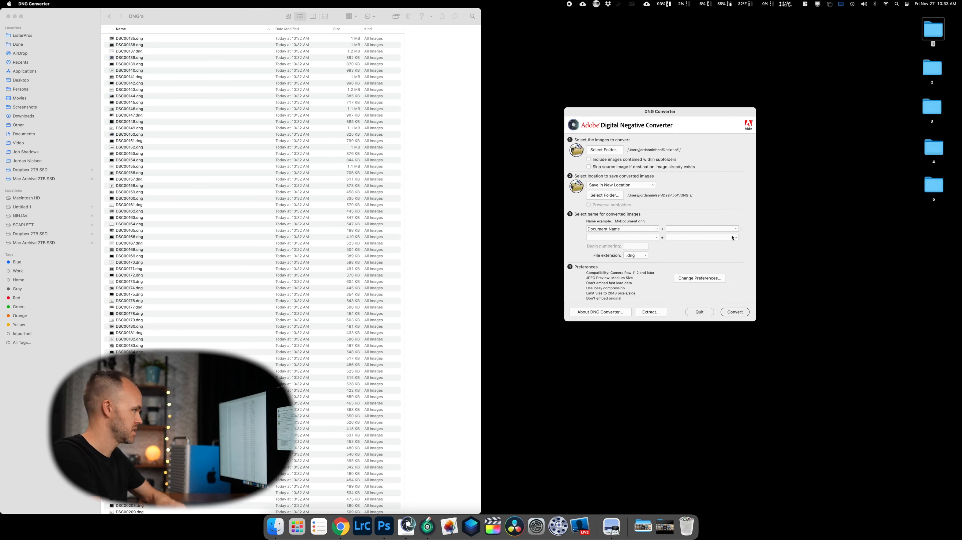
{"action": "left_click", "coordinate": [7, 18]}
{"action": "left_click", "coordinate": [7, 18]}
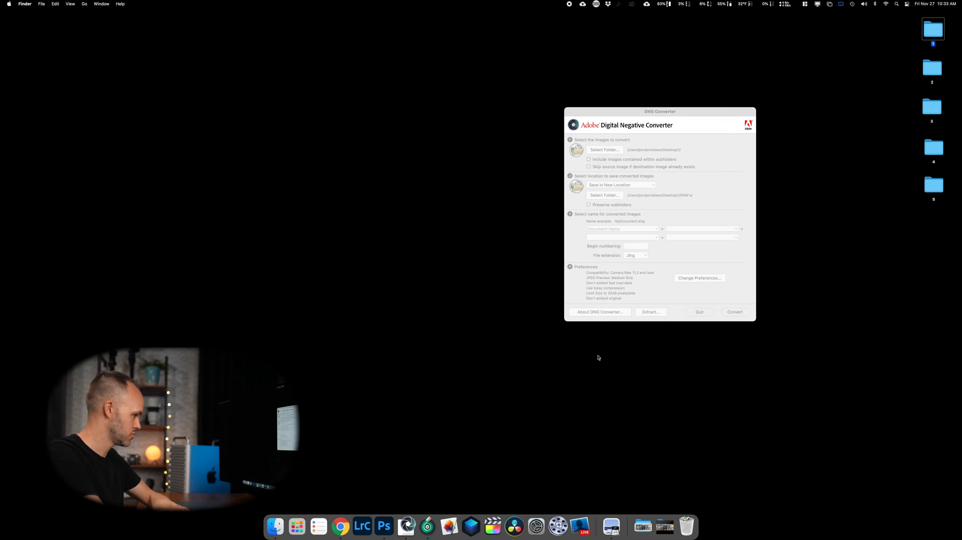
Launch Lightroom Classic and quit the DNG Converter
{"action": "left_click", "coordinate": [362, 525]}
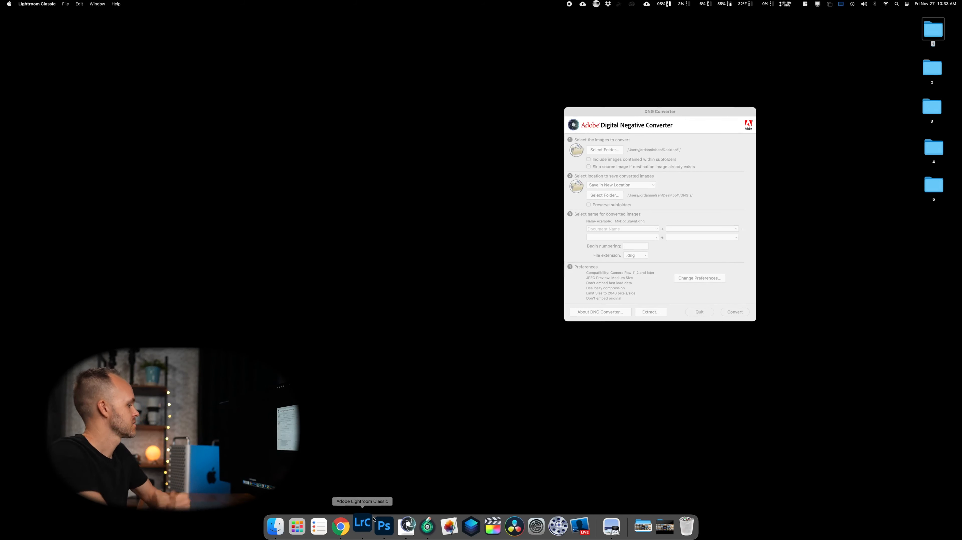
{"action": "left_click_drag", "start_coordinate": [635, 111], "coordinate": [760, 110]}
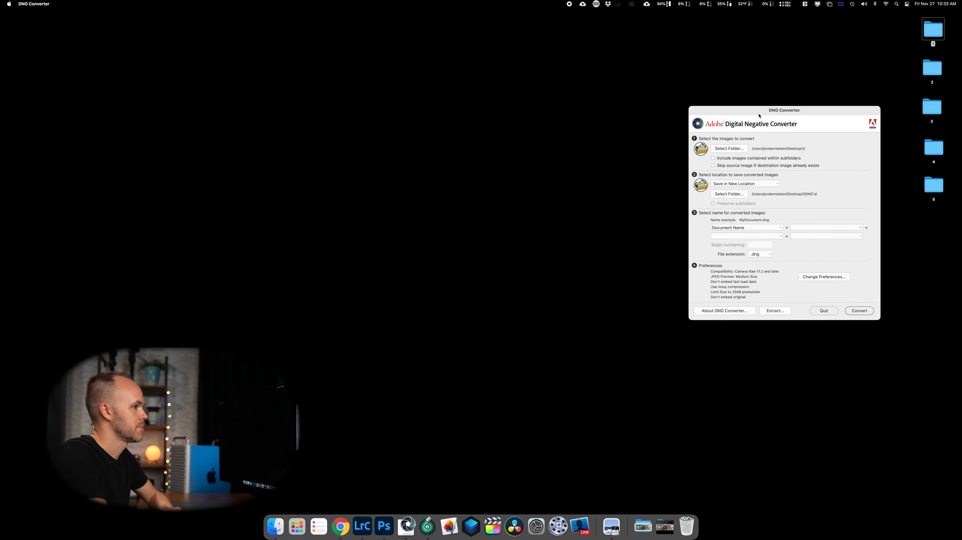
{"action": "left_click", "coordinate": [824, 312]}
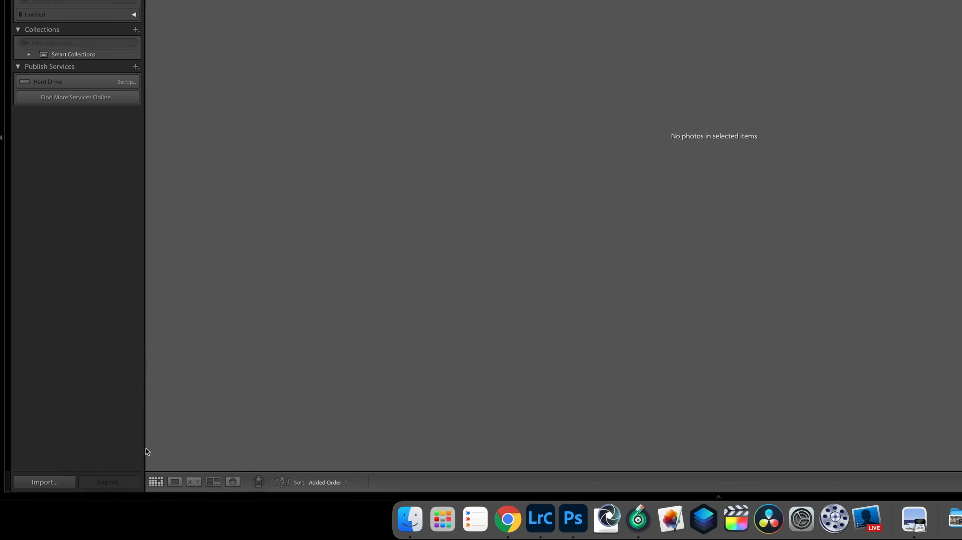
Import all photos from the DNG's folder inside folder 1 on the Desktop into the Lightroom catalog
{"action": "left_click", "coordinate": [31, 501]}
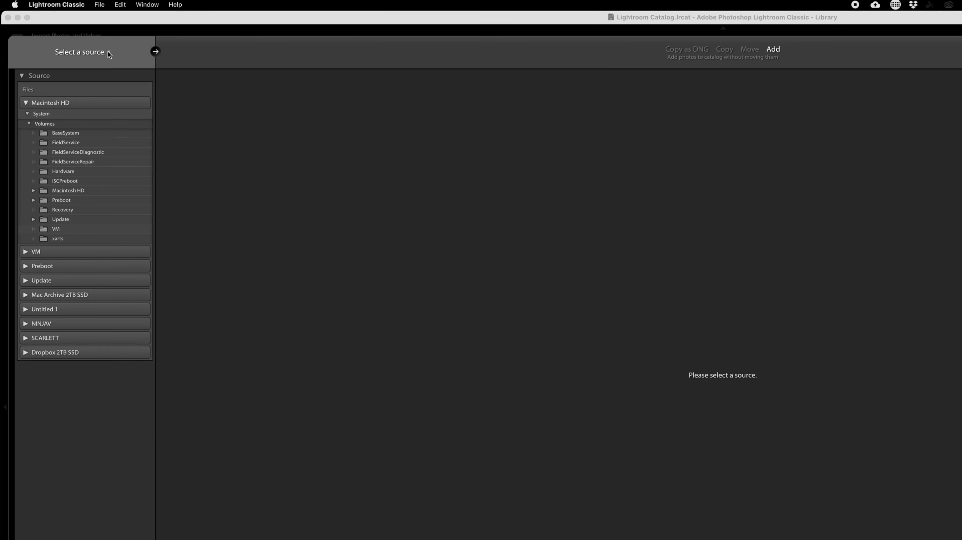
{"action": "left_click", "coordinate": [108, 52]}
{"action": "left_click", "coordinate": [80, 115]}
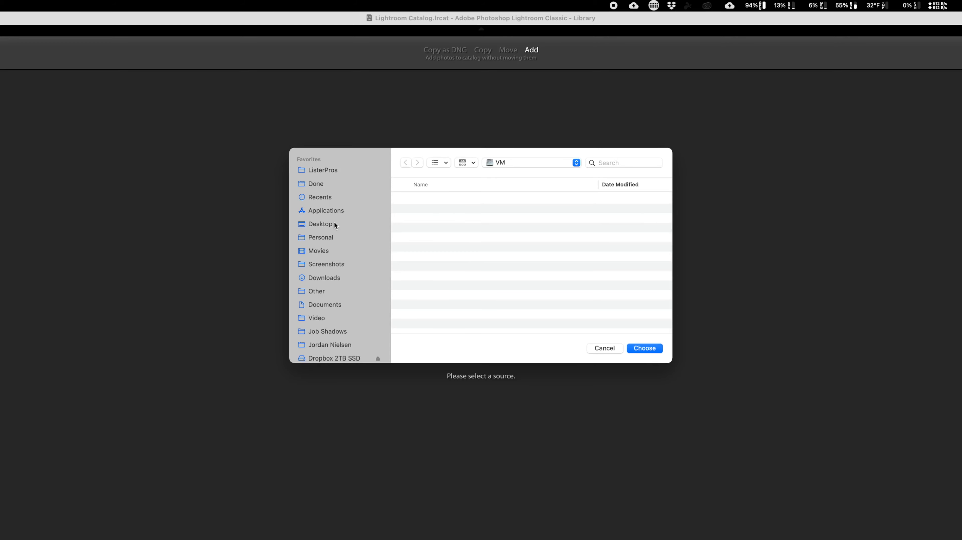
{"action": "left_click", "coordinate": [335, 225]}
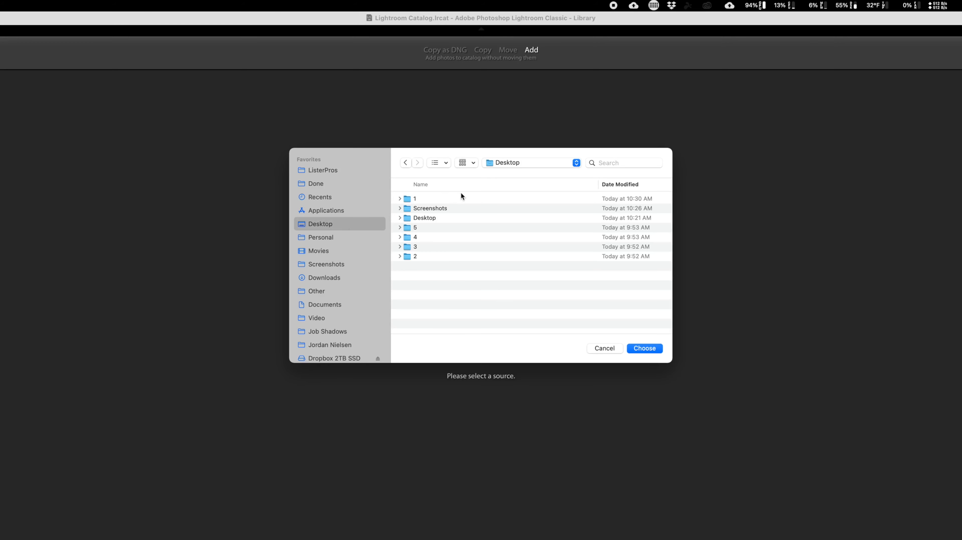
{"action": "double_click", "coordinate": [416, 198]}
{"action": "left_click", "coordinate": [424, 199]}
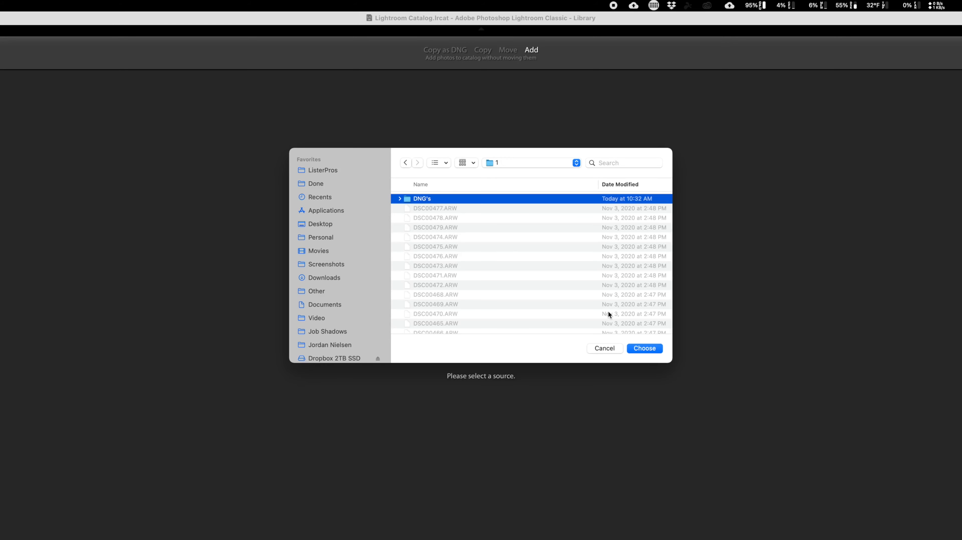
{"action": "left_click", "coordinate": [648, 348]}
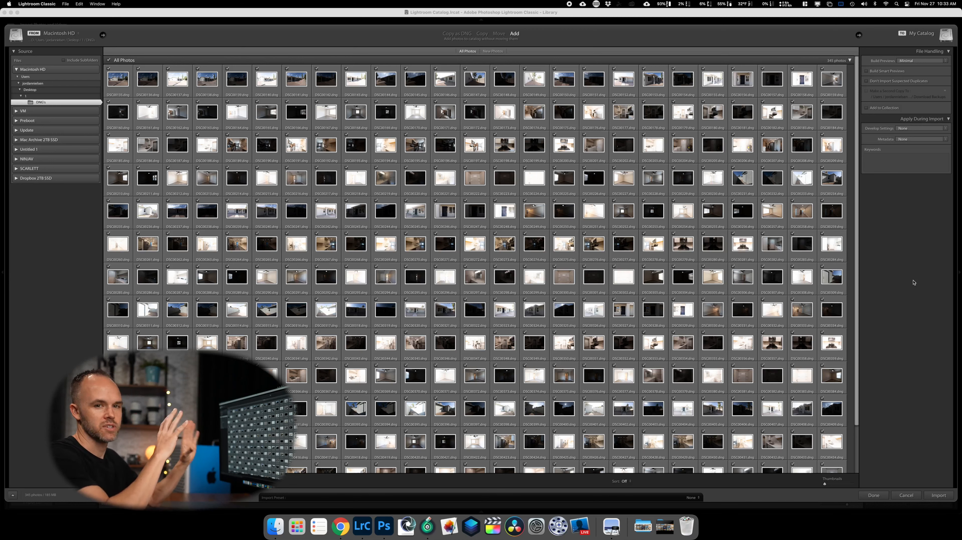
{"action": "left_click", "coordinate": [932, 491]}
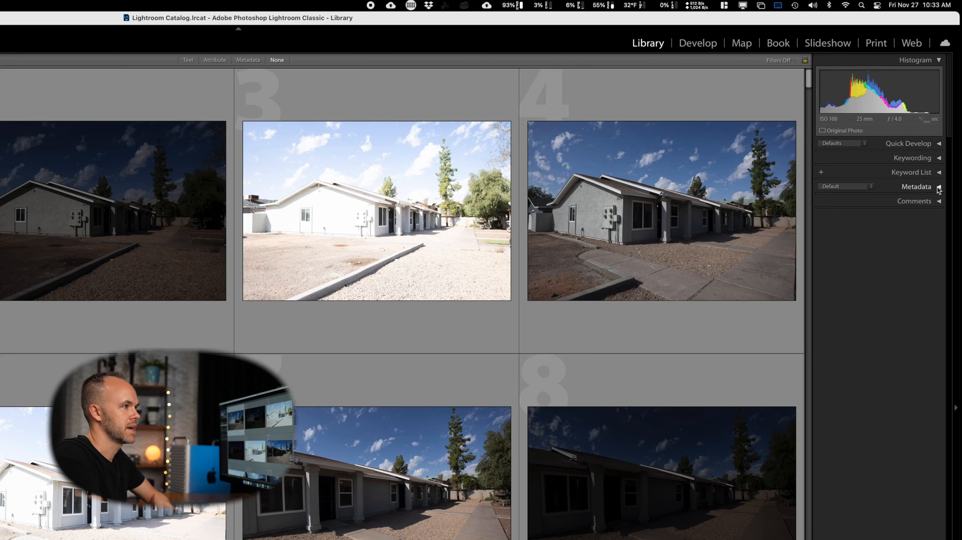
Shrink the Library grid thumbnails to show eight photos per row
{"action": "left_click", "coordinate": [938, 187]}
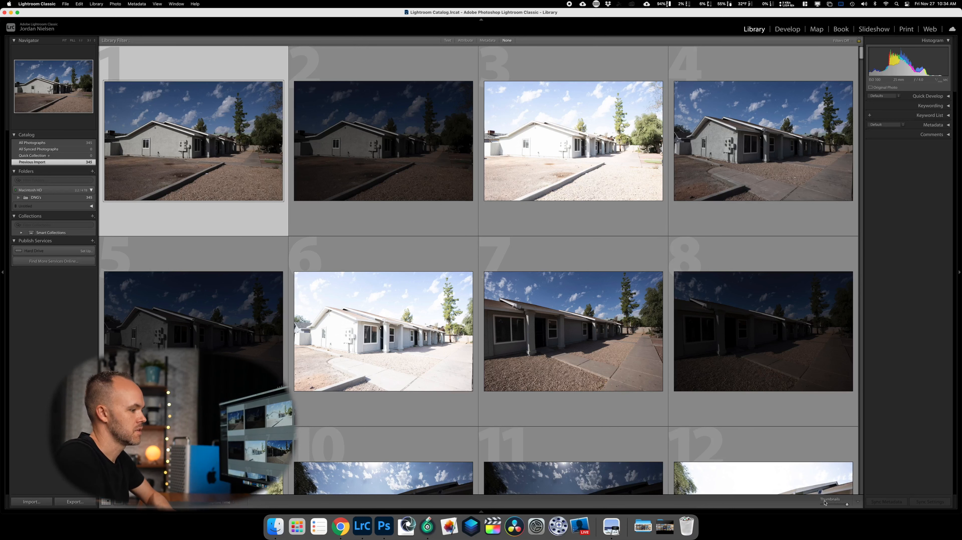
{"action": "left_click", "coordinate": [835, 505]}
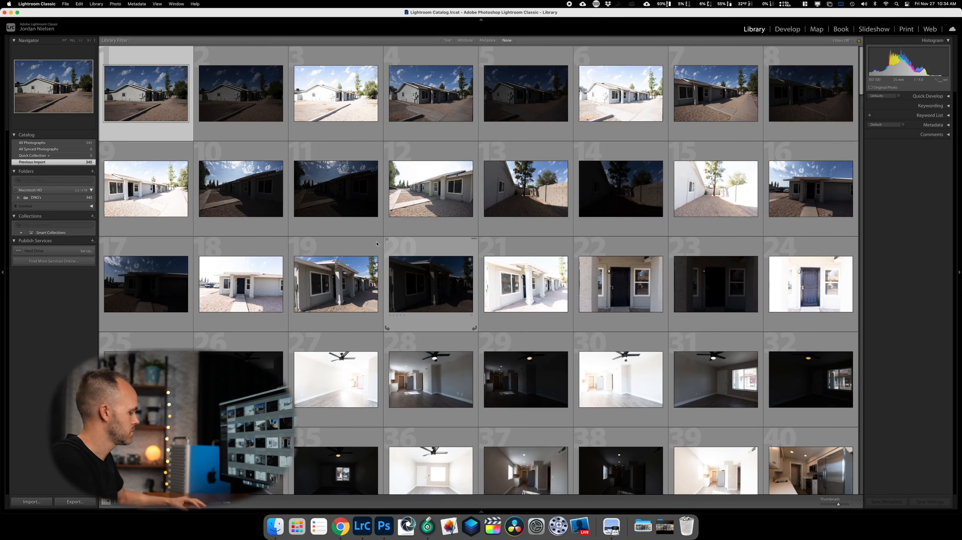
Auto-stack all photos by capture time with 0:00:03 between stacks
{"action": "key", "text": "super+a"}
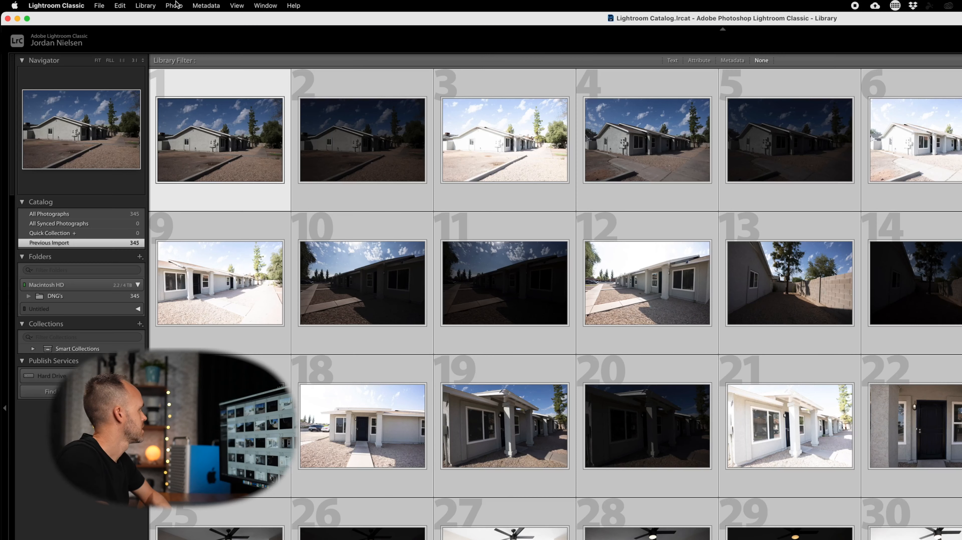
{"action": "left_click", "coordinate": [115, 4]}
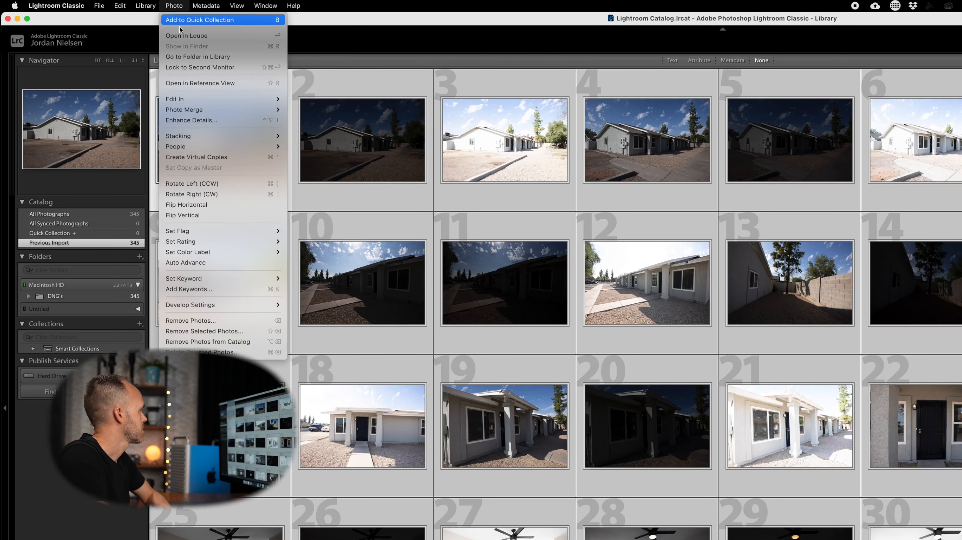
{"action": "mouse_move", "coordinate": [223, 136]}
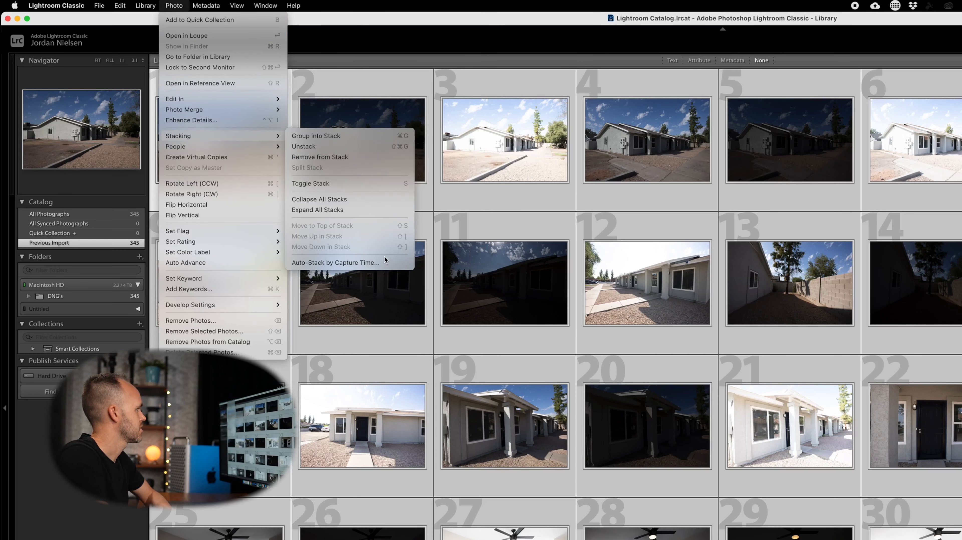
{"action": "left_click", "coordinate": [374, 262]}
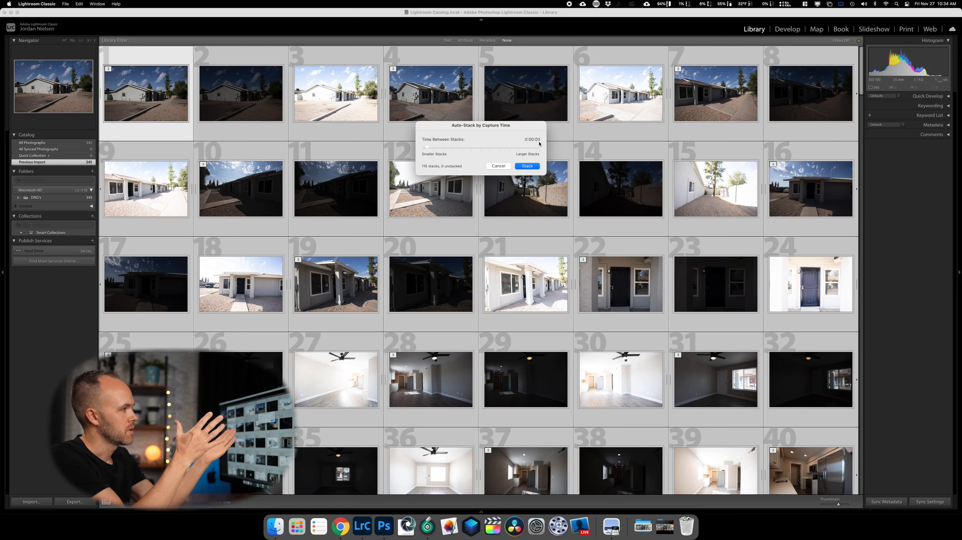
{"action": "left_click", "coordinate": [527, 166]}
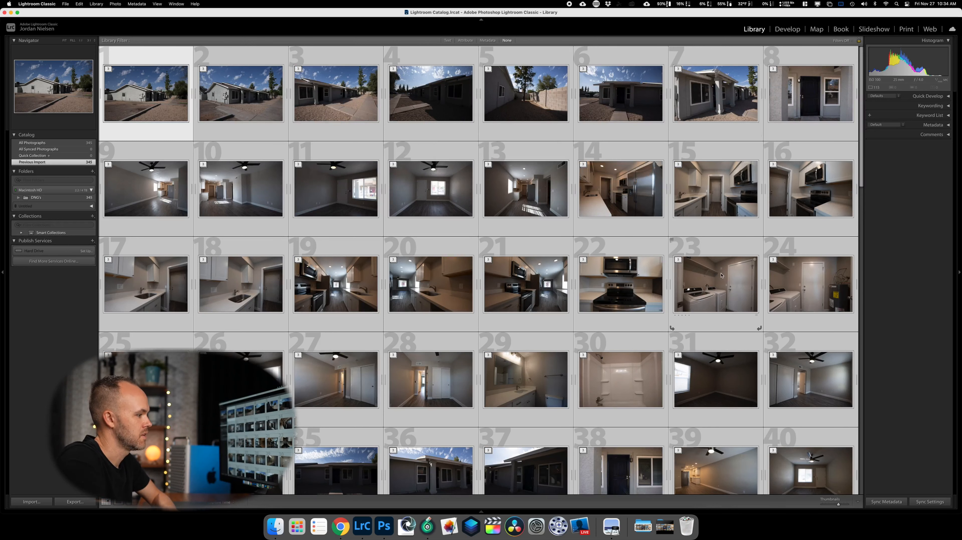
Preview the HDR merge of the first exterior stack, check the Auto Align, Auto Settings and Deghost options, and close it without merging
{"action": "scroll", "coordinate": [721, 276], "scroll_direction": "down", "scroll_amount": 10}
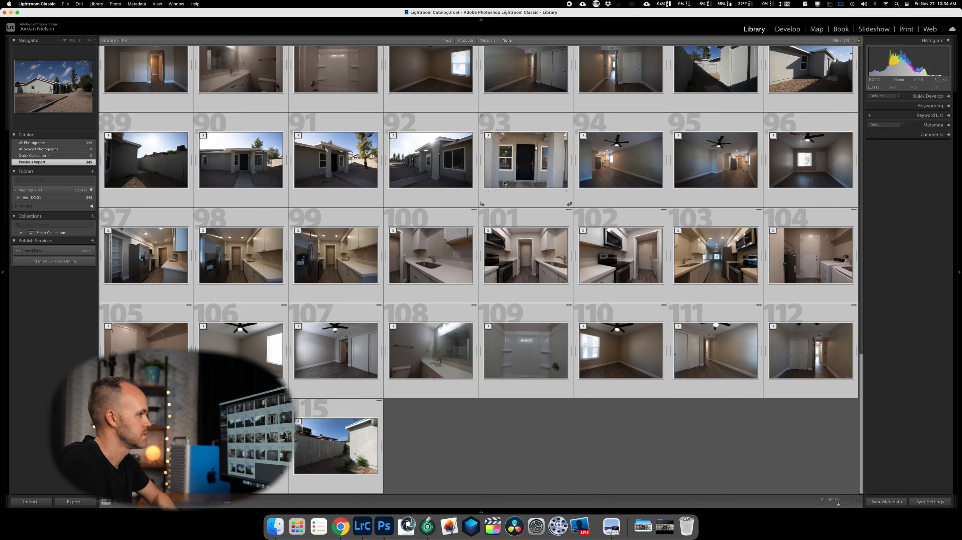
{"action": "scroll", "coordinate": [508, 185], "scroll_direction": "up", "scroll_amount": 20}
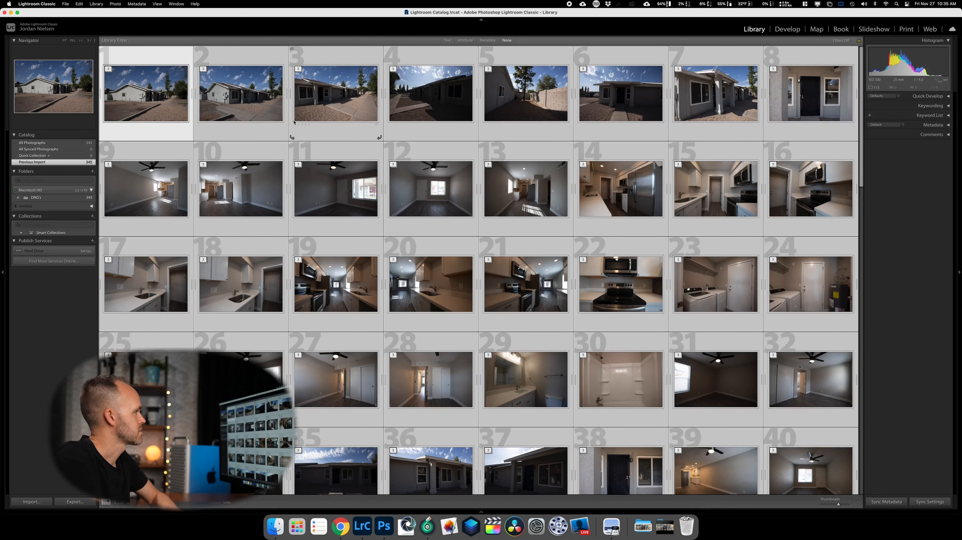
{"action": "right_click", "coordinate": [153, 60]}
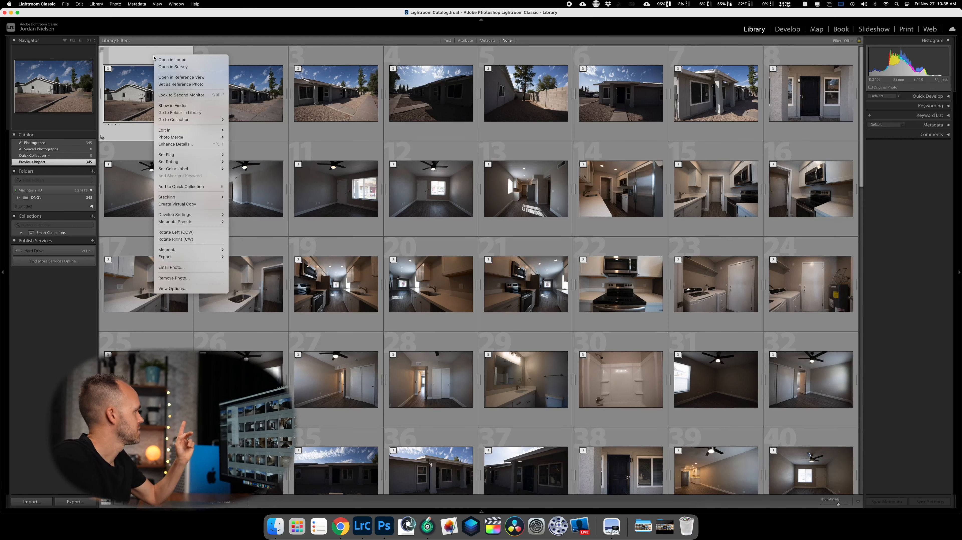
{"action": "mouse_move", "coordinate": [212, 139]}
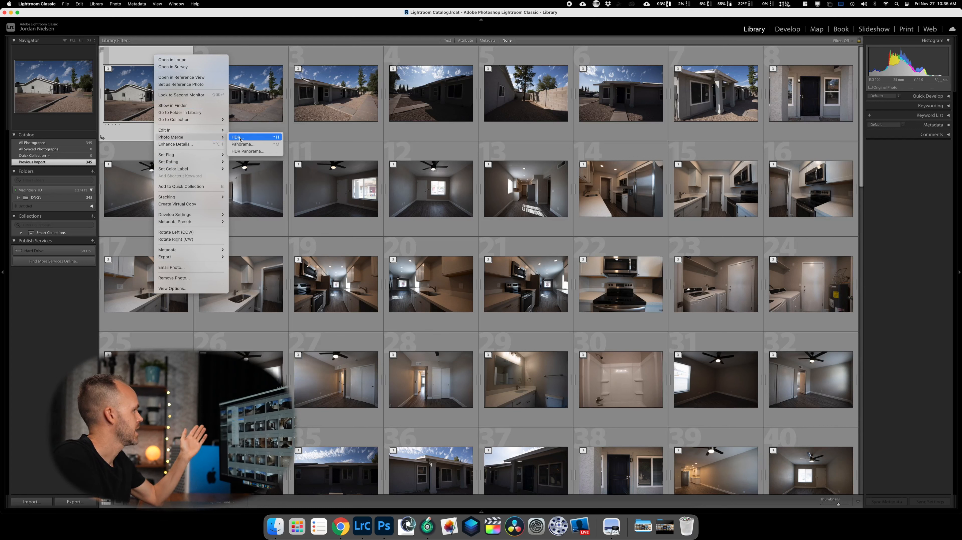
{"action": "left_click", "coordinate": [240, 140]}
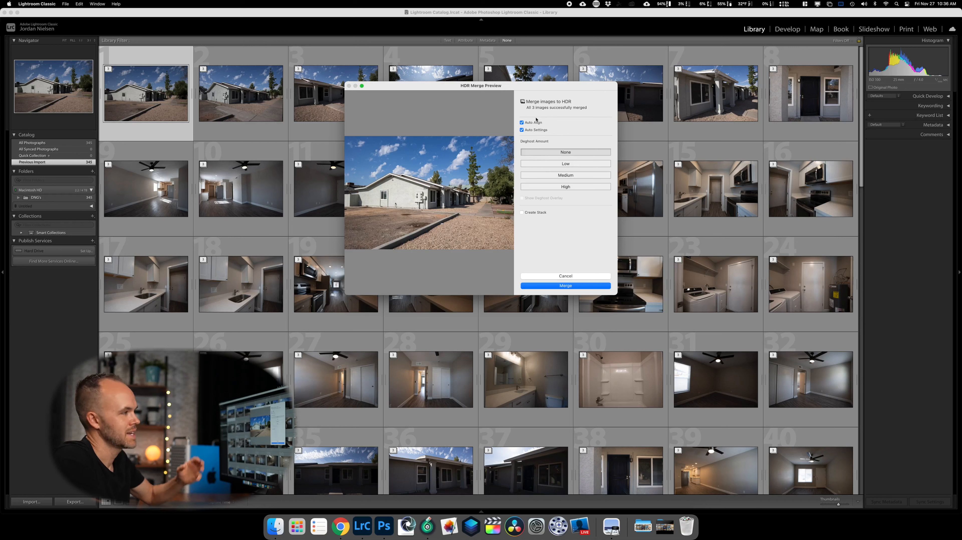
{"action": "left_click", "coordinate": [566, 276]}
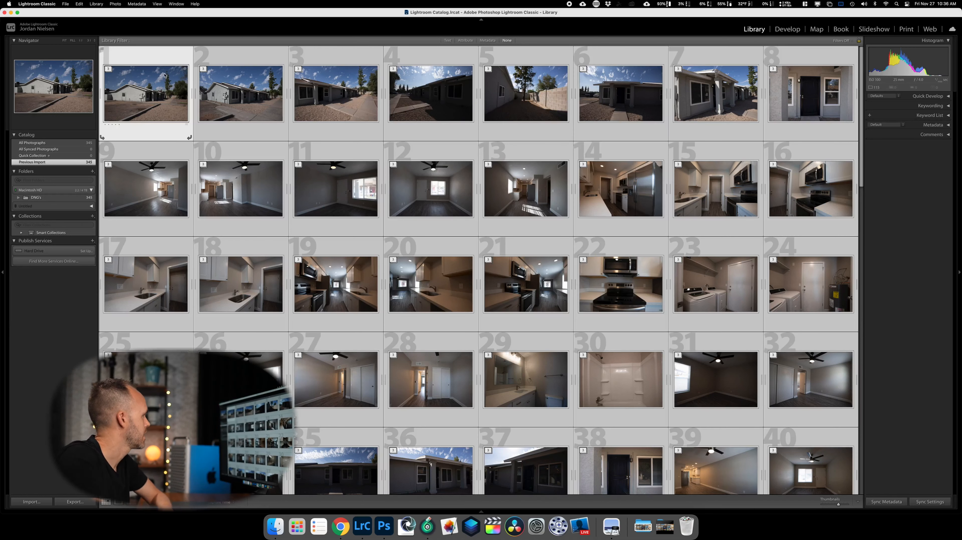
Merge all the selected bracket stacks to HDR in one batch
{"action": "right_click", "coordinate": [163, 81]}
{"action": "mouse_move", "coordinate": [212, 163]}
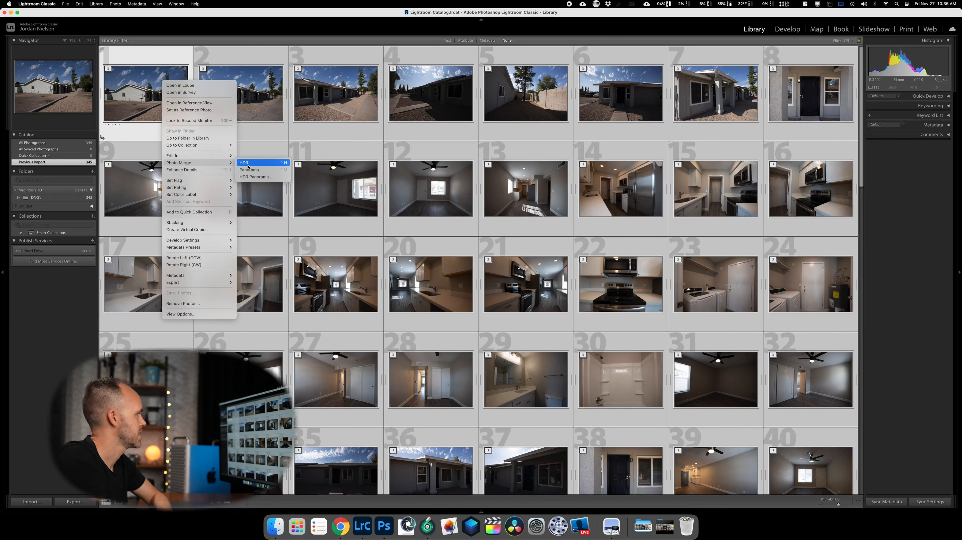
{"action": "left_click", "coordinate": [248, 167]}
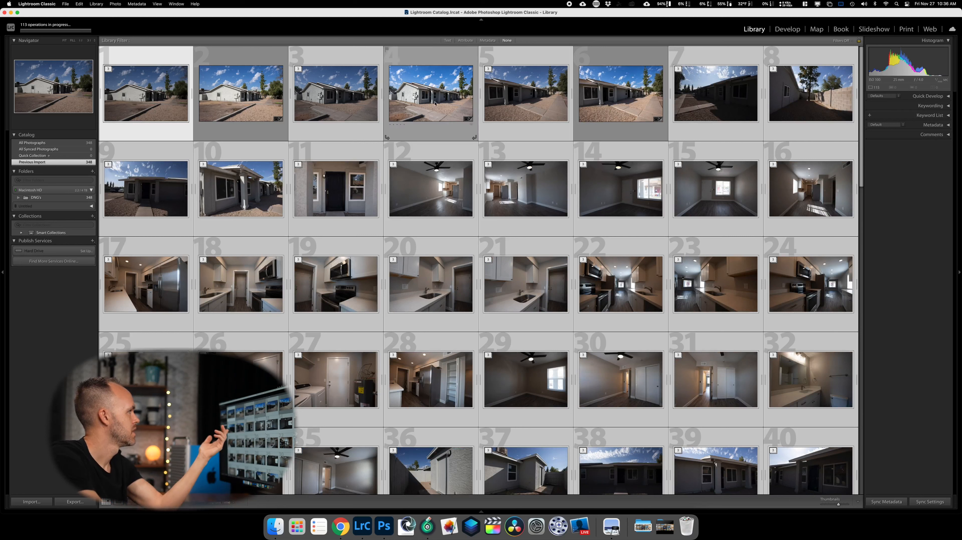
Inspect the first stack's merged HDR photo in Develop, checking its white balance options and viewing it at different zoom levels
{"action": "left_click", "coordinate": [196, 46]}
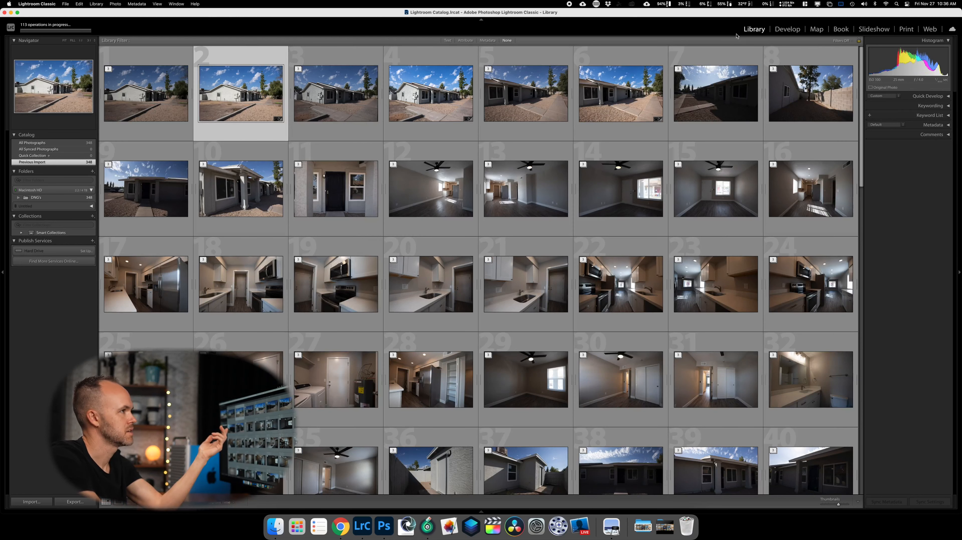
{"action": "left_click", "coordinate": [786, 29]}
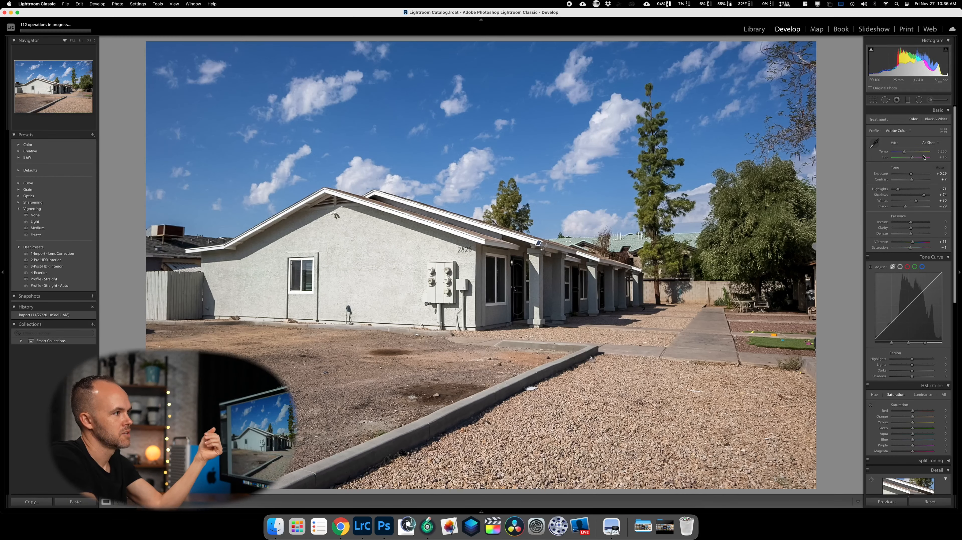
{"action": "left_click", "coordinate": [932, 143]}
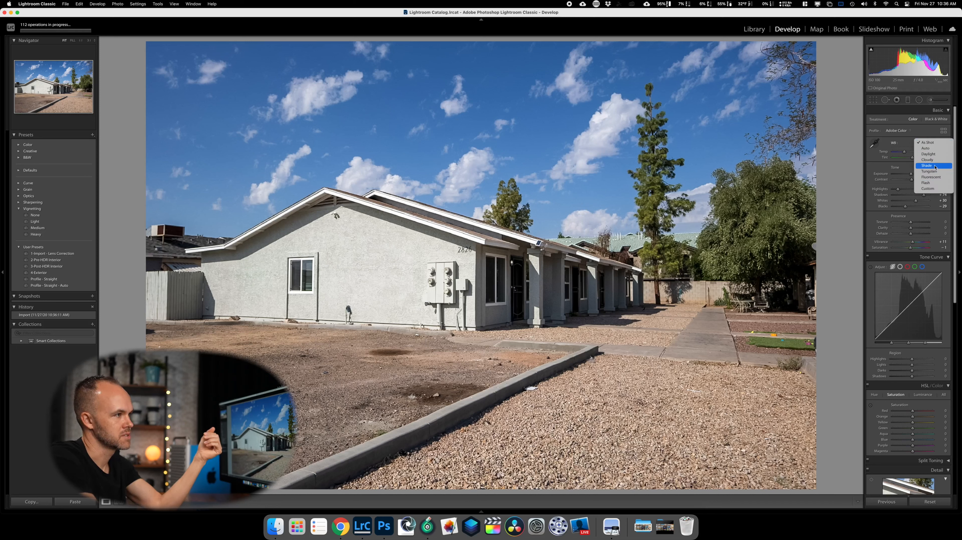
{"action": "left_click", "coordinate": [907, 142]}
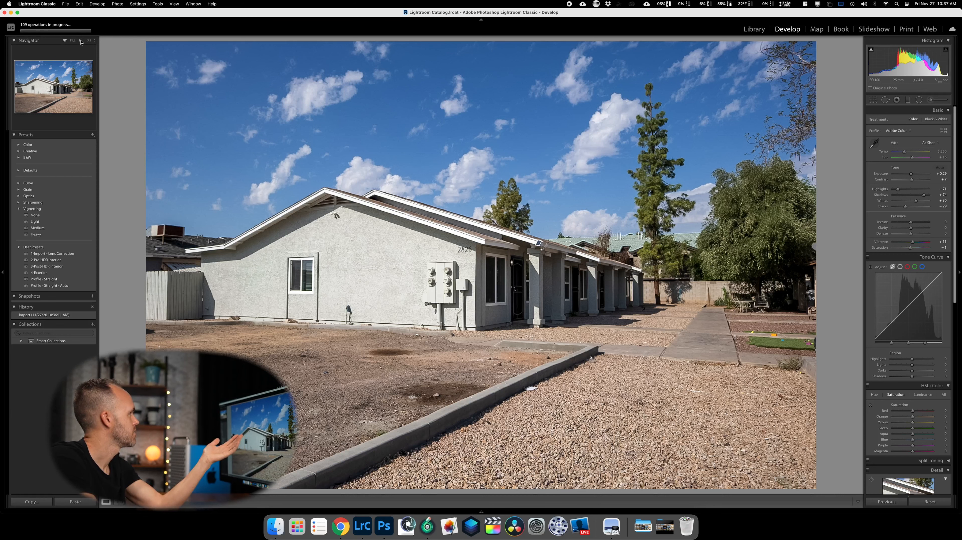
{"action": "left_click", "coordinate": [81, 41]}
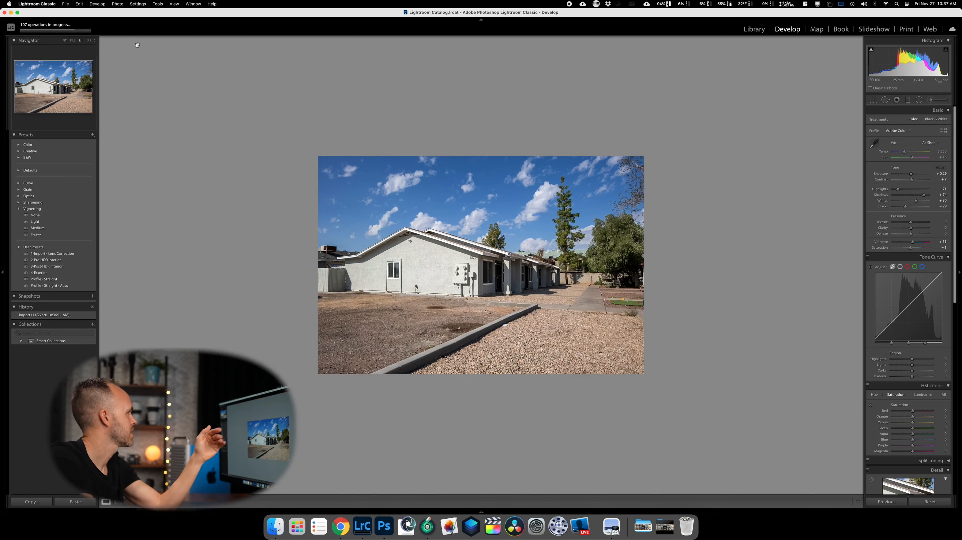
{"action": "left_click", "coordinate": [65, 41]}
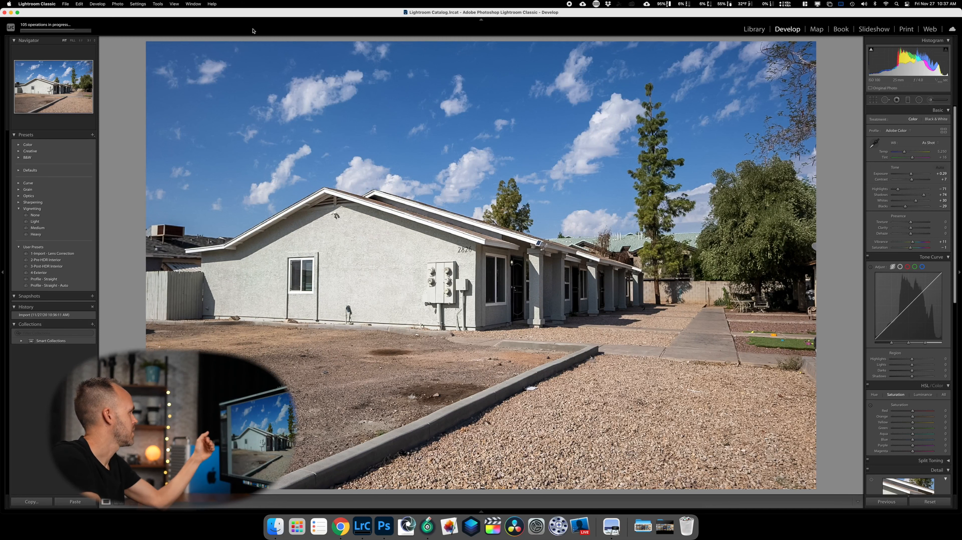
{"action": "left_click", "coordinate": [81, 41]}
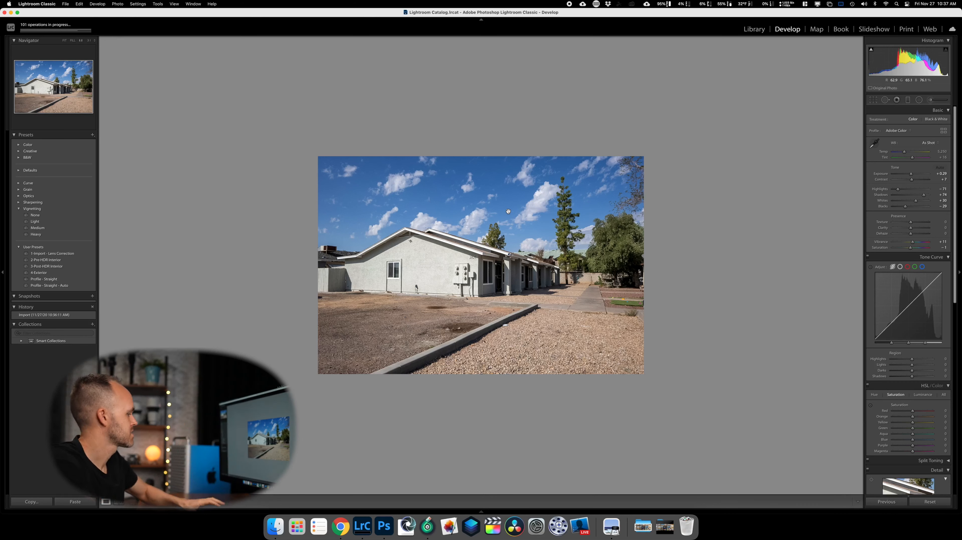
Switch to Finder, open the DNG's folder inside folder 1 on the Desktop, and sort its files by Date Modified, newest first
{"action": "left_click", "coordinate": [275, 525]}
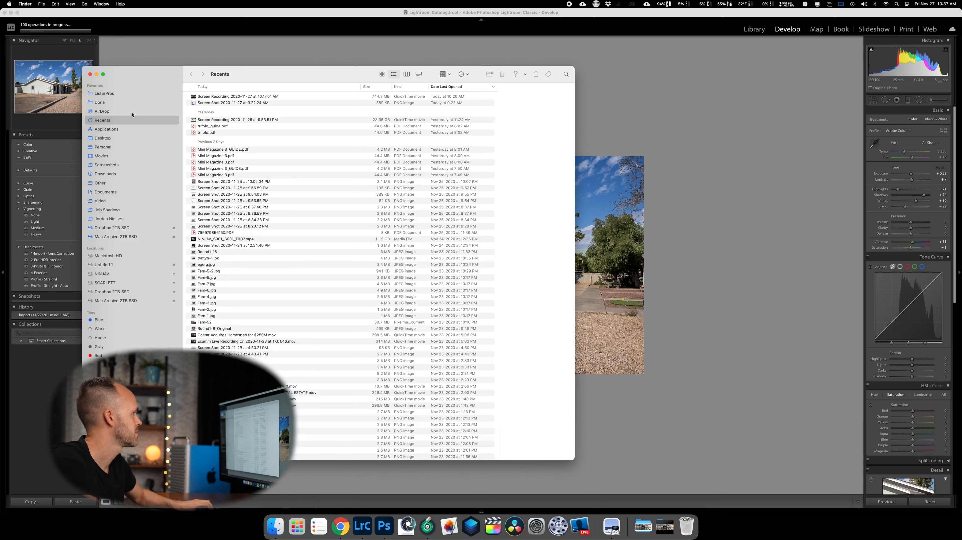
{"action": "left_click", "coordinate": [103, 139]}
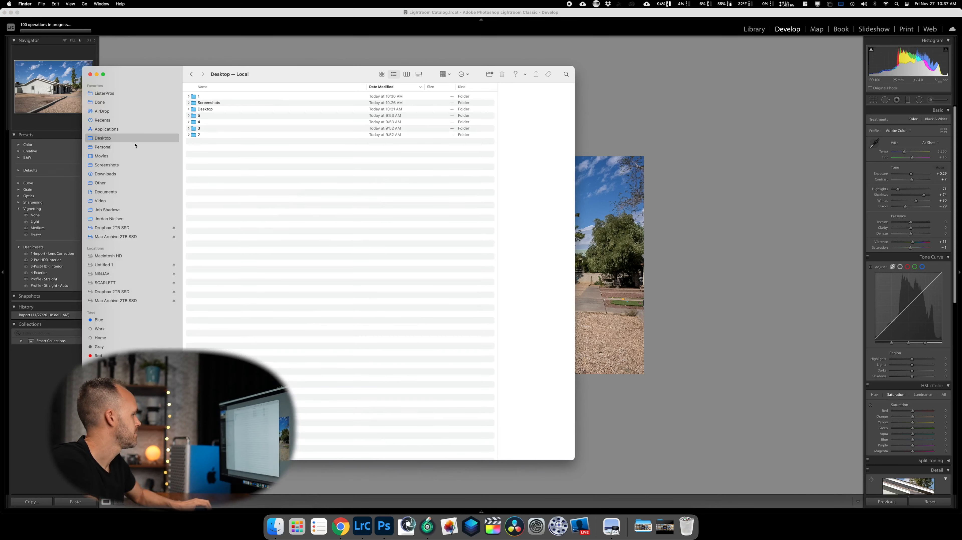
{"action": "double_click", "coordinate": [212, 99]}
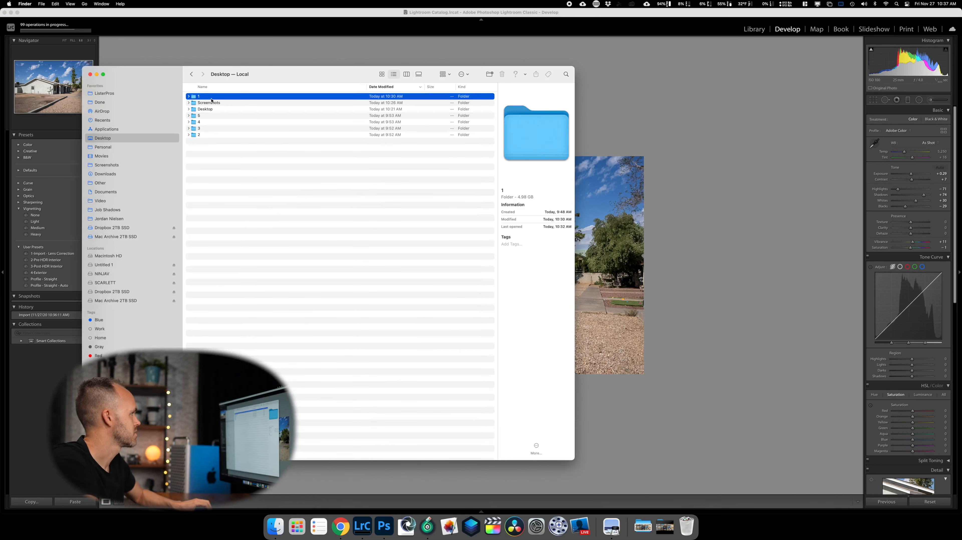
{"action": "scroll", "coordinate": [283, 226], "scroll_direction": "down", "scroll_amount": 20}
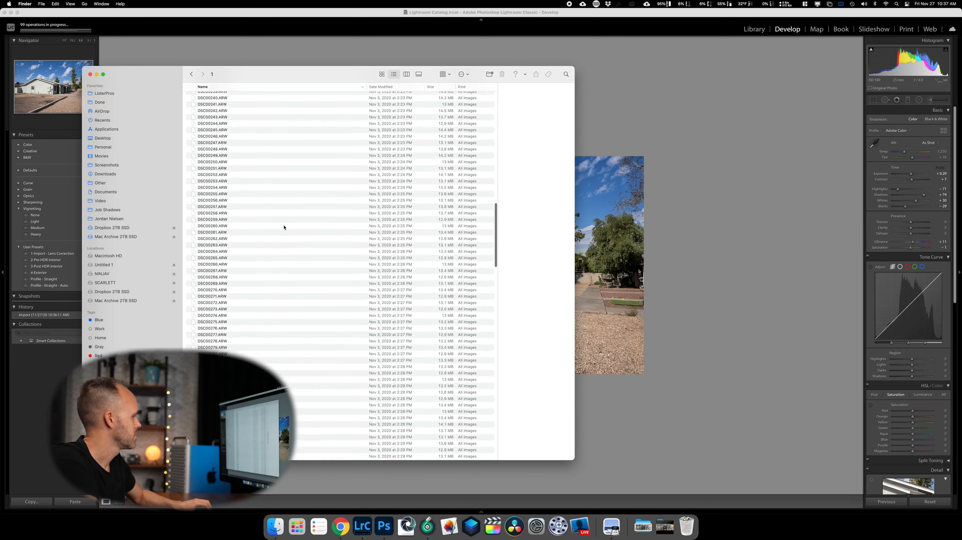
{"action": "scroll", "coordinate": [287, 223], "scroll_direction": "up", "scroll_amount": 20}
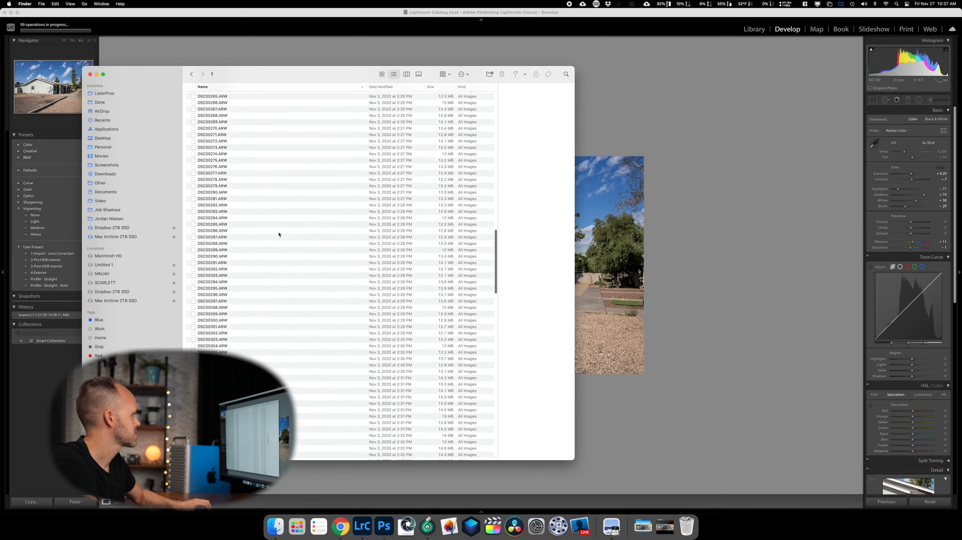
{"action": "double_click", "coordinate": [200, 98]}
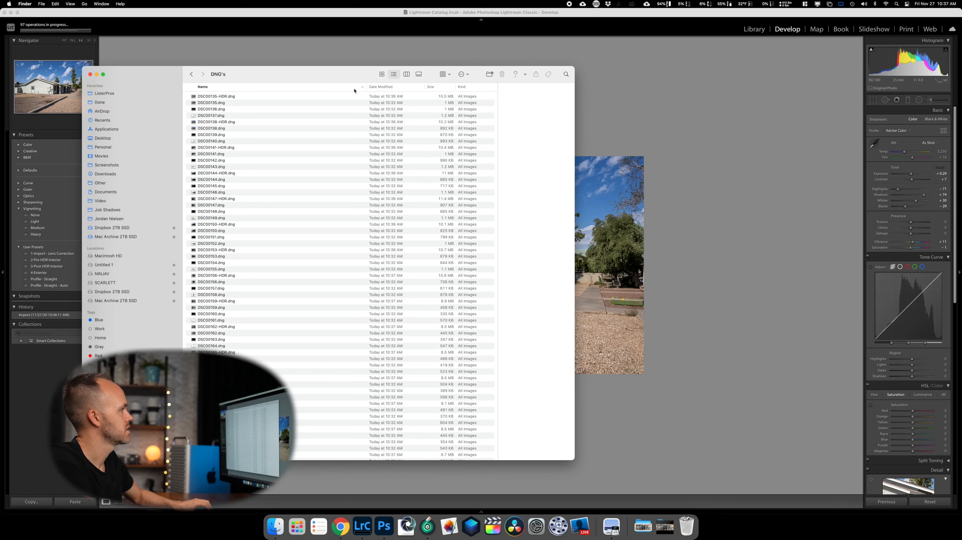
{"action": "left_click", "coordinate": [390, 86]}
{"action": "left_click_drag", "start_coordinate": [388, 81], "coordinate": [543, 67]}
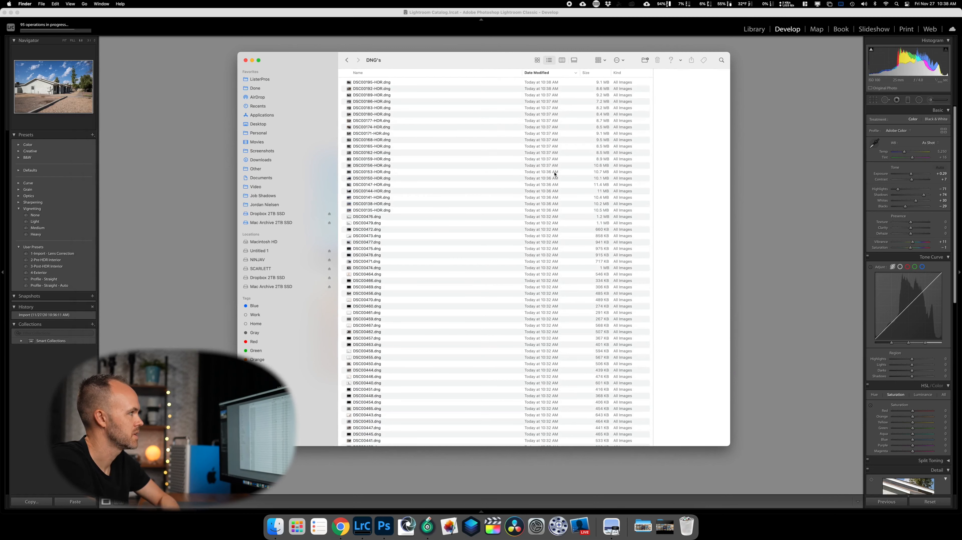
Select the HDR files modified at 10:37 AM, from DSC00156-HDR.dng to DSC00189-HDR.dng, to check how many were merged in that minute
{"action": "left_click", "coordinate": [550, 165]}
{"action": "left_click", "coordinate": [552, 171]}
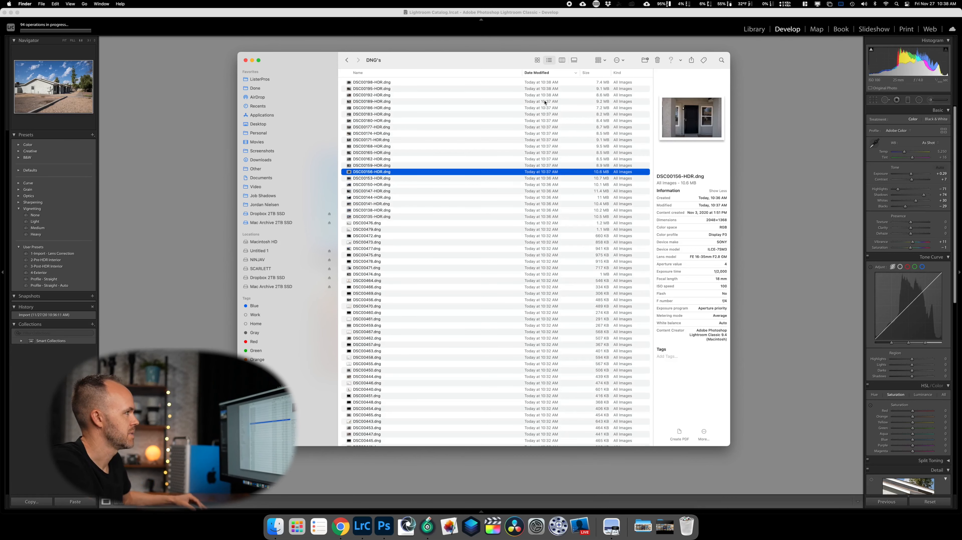
{"action": "left_click", "coordinate": [545, 101], "text": "shift"}
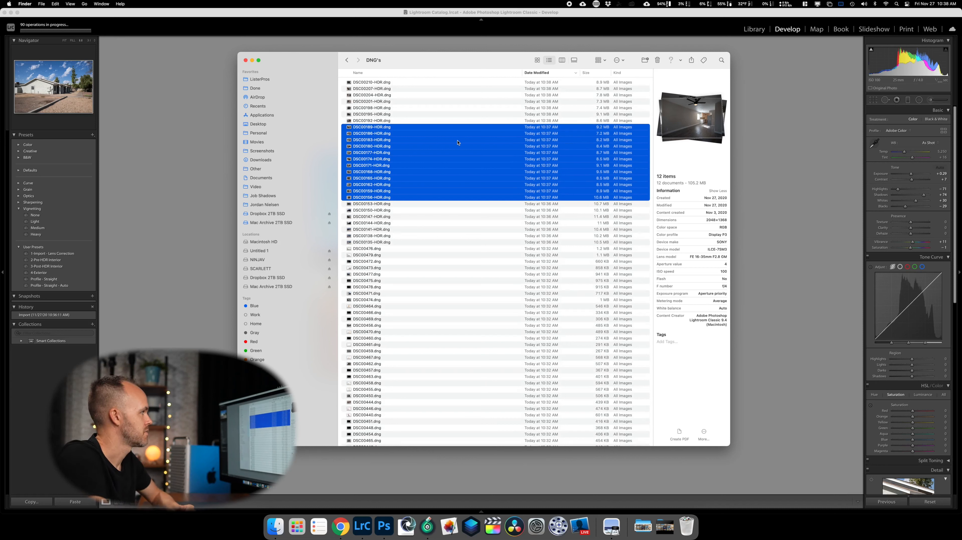
Examine the file sizes and modification times of individual HDR DNG files, including DSC00189-HDR.dng and DSC00225-HDR.dng
{"action": "left_click", "coordinate": [411, 129]}
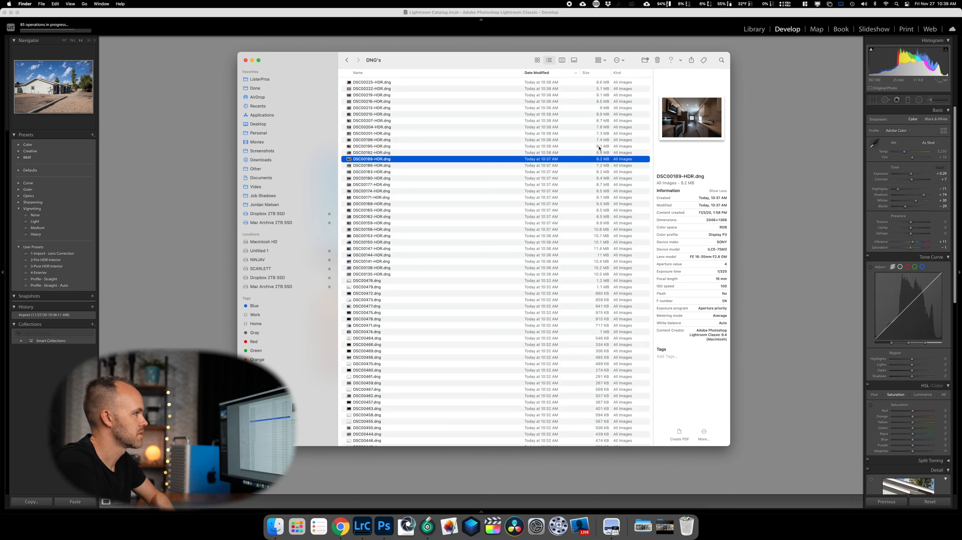
{"action": "left_click", "coordinate": [598, 274]}
{"action": "left_click", "coordinate": [603, 84]}
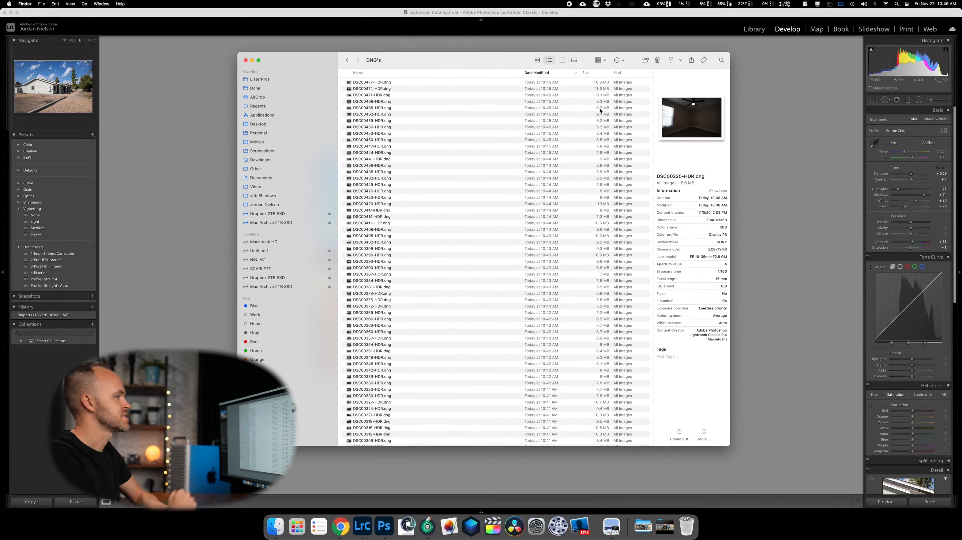
{"action": "scroll", "coordinate": [578, 144], "scroll_direction": "down", "scroll_amount": 2}
{"action": "scroll", "coordinate": [548, 159], "scroll_direction": "up", "scroll_amount": 2}
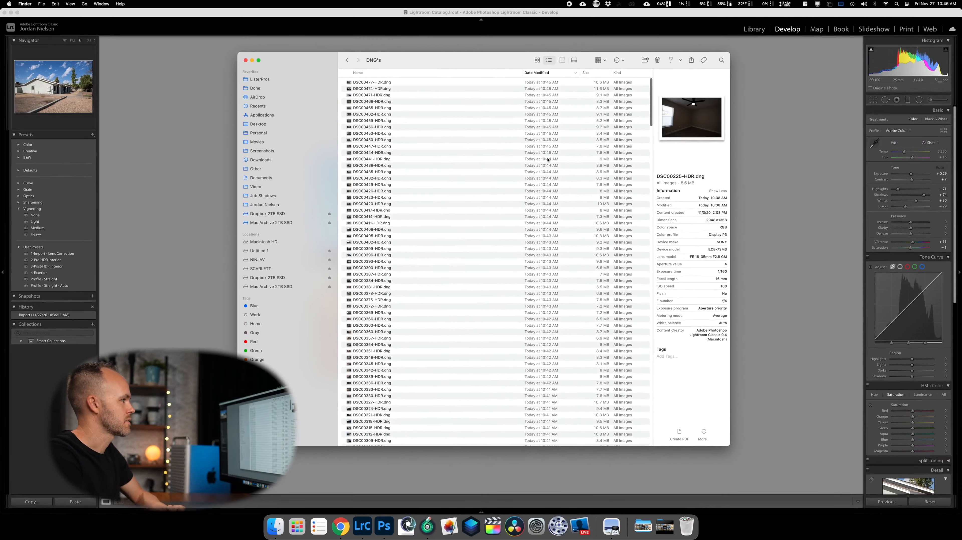
Select every merged HDR file, from DSC00135-HDR.dng through DSC00477-HDR.dng, to check their count and total size
{"action": "scroll", "coordinate": [535, 192], "scroll_direction": "down", "scroll_amount": 10}
{"action": "scroll", "coordinate": [556, 320], "scroll_direction": "down", "scroll_amount": 5}
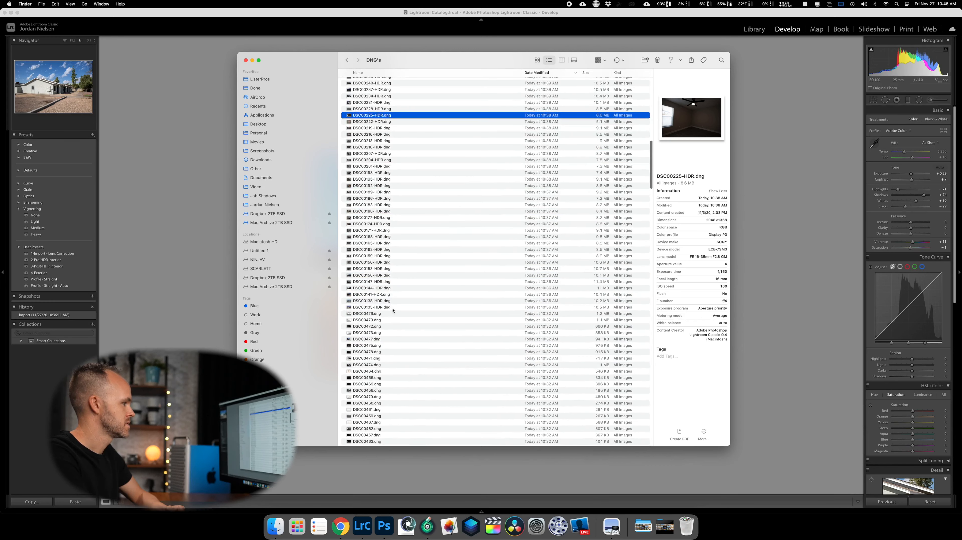
{"action": "left_click", "coordinate": [459, 307]}
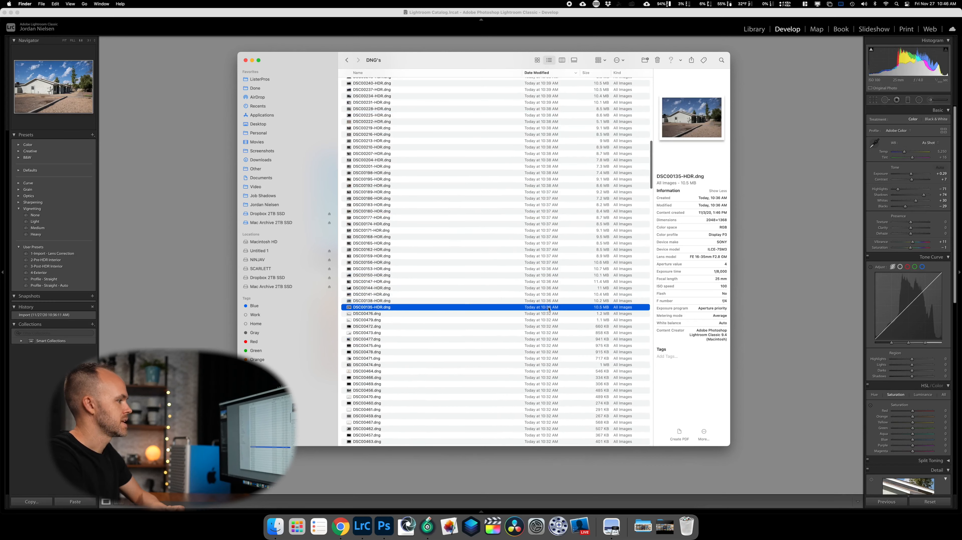
{"action": "scroll", "coordinate": [549, 308], "scroll_direction": "up", "scroll_amount": 15}
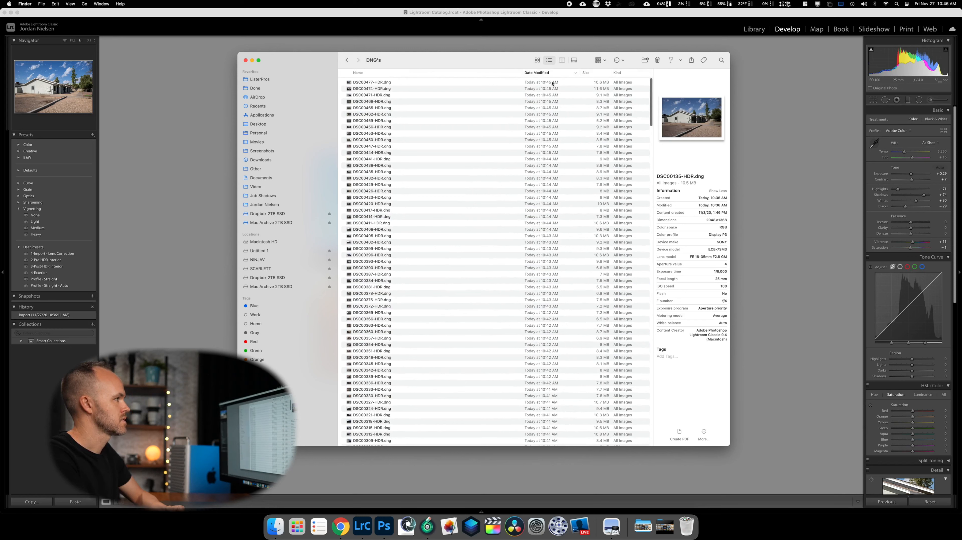
{"action": "left_click", "coordinate": [550, 83], "text": "shift"}
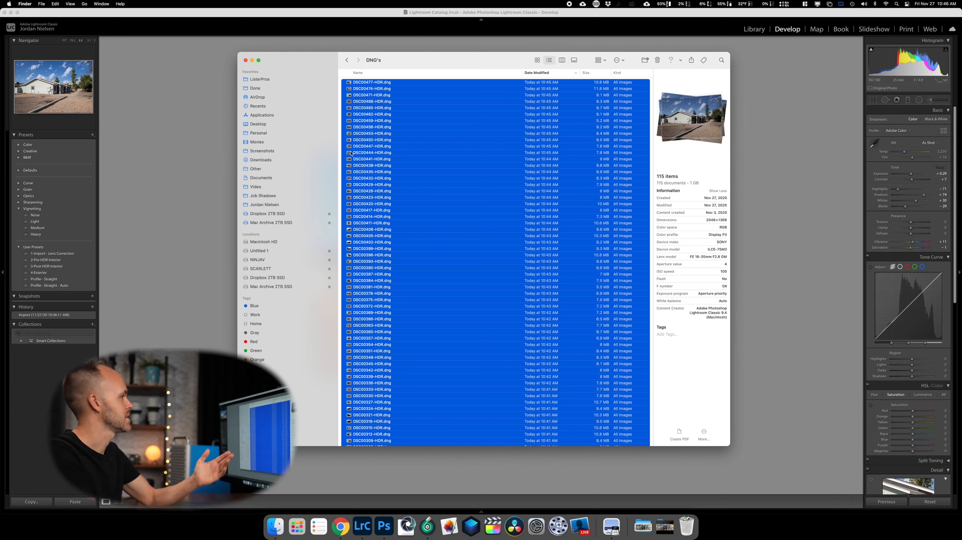
Switch back to Lightroom Classic and sort the Library grid by Added Order
{"action": "left_click", "coordinate": [171, 147]}
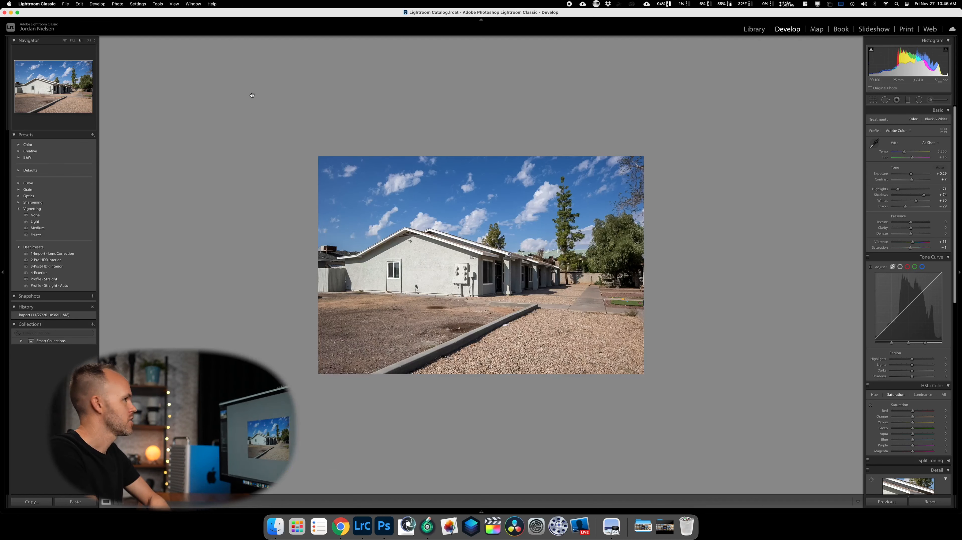
{"action": "left_click", "coordinate": [754, 29]}
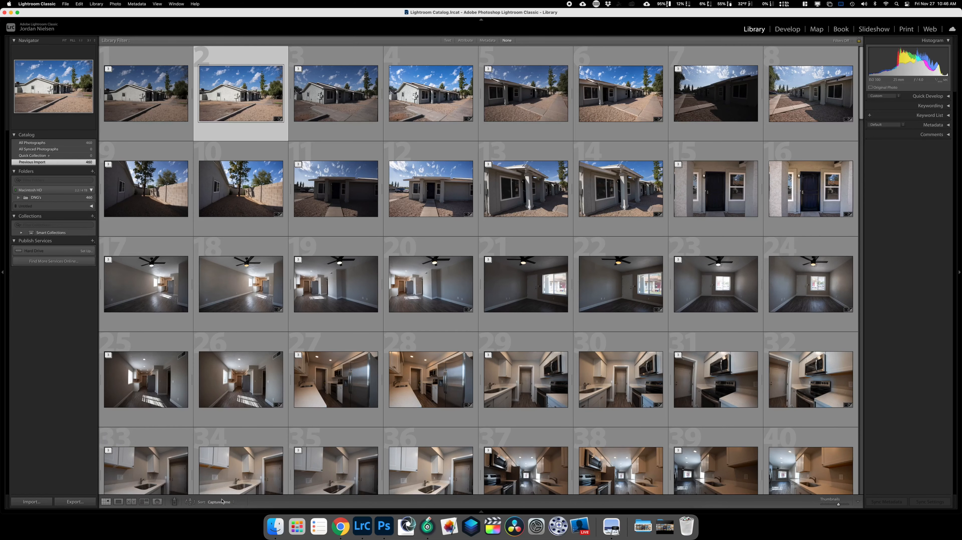
{"action": "left_click", "coordinate": [229, 502]}
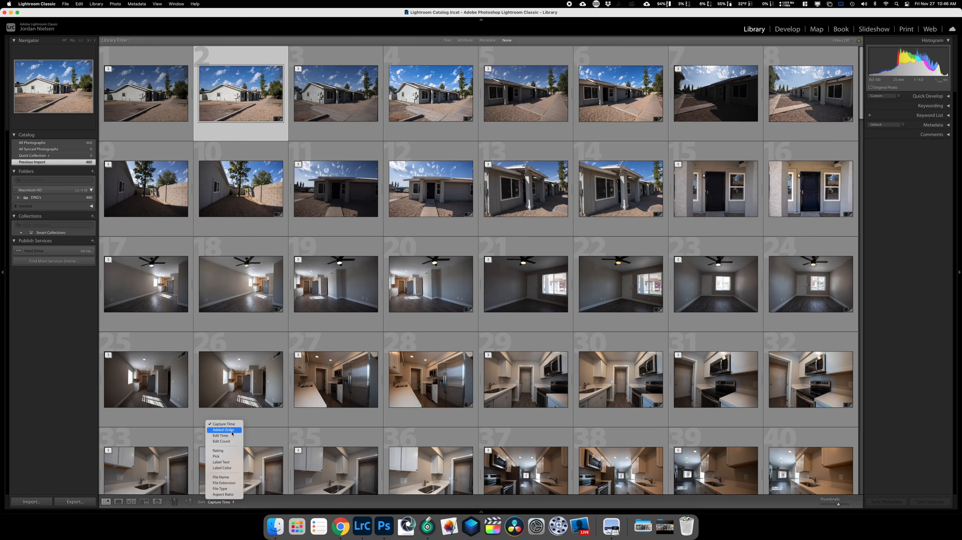
{"action": "left_click", "coordinate": [223, 430]}
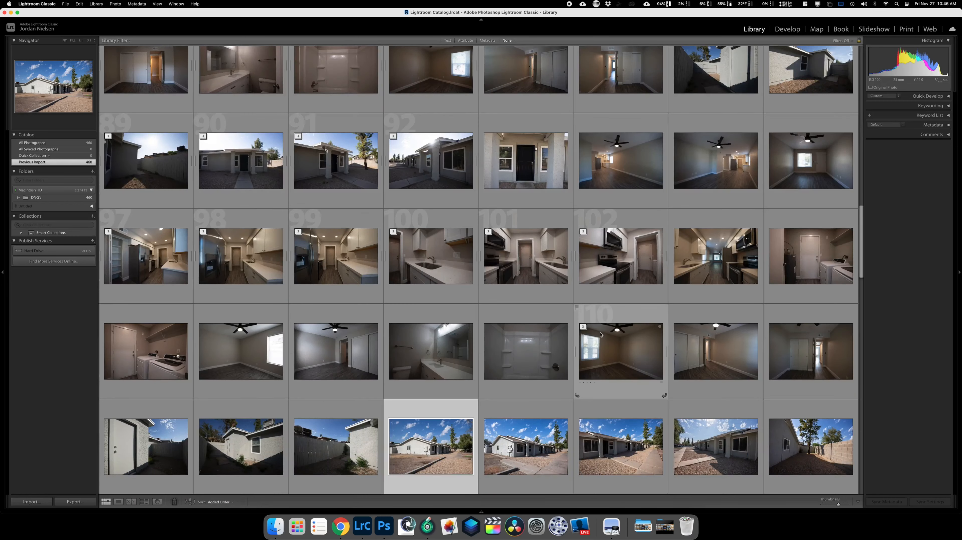
Select the merged HDR photos in grid cells 116 through 230 and add them to the Quick Collection
{"action": "scroll", "coordinate": [601, 334], "scroll_direction": "down", "scroll_amount": 12}
{"action": "scroll", "coordinate": [600, 334], "scroll_direction": "down", "scroll_amount": 8}
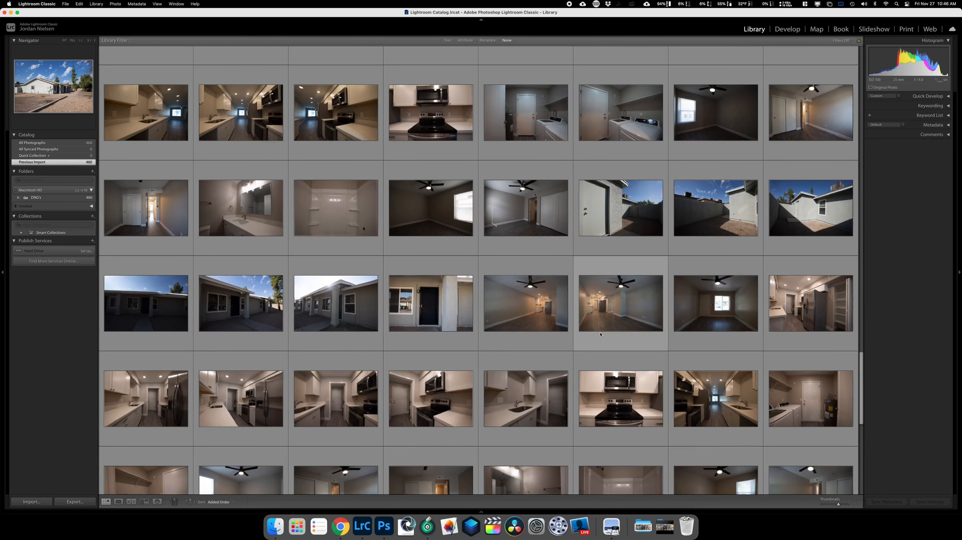
{"action": "scroll", "coordinate": [600, 334], "scroll_direction": "up", "scroll_amount": 9}
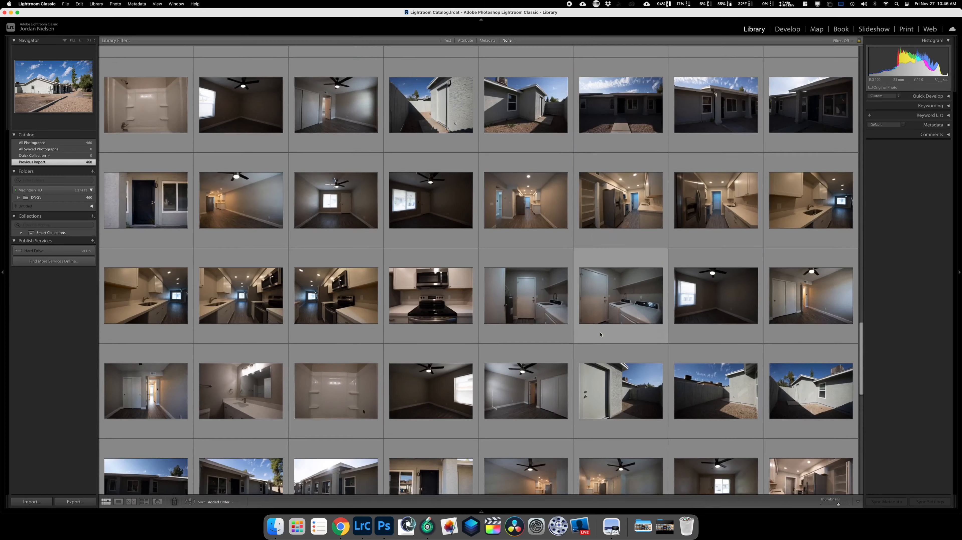
{"action": "scroll", "coordinate": [601, 333], "scroll_direction": "up", "scroll_amount": 10}
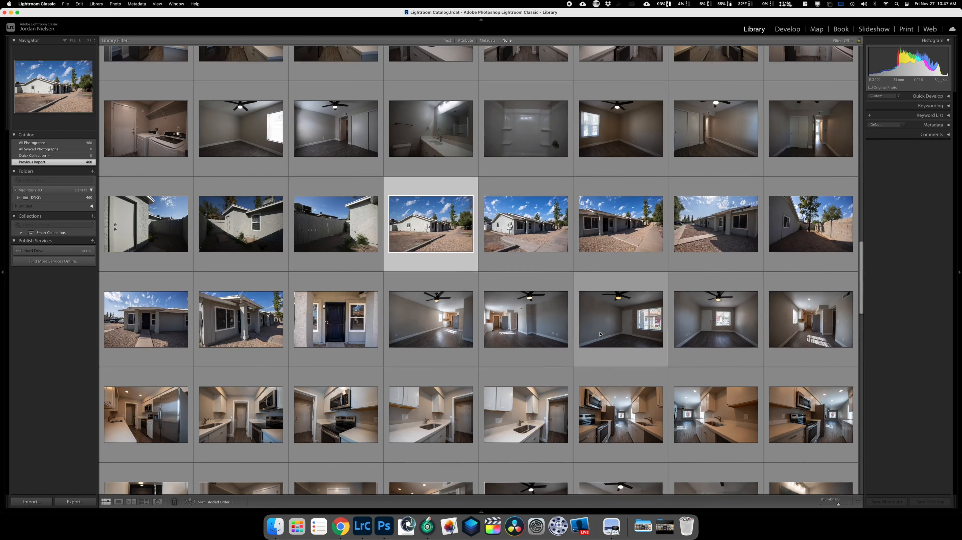
{"action": "key", "text": "j"}
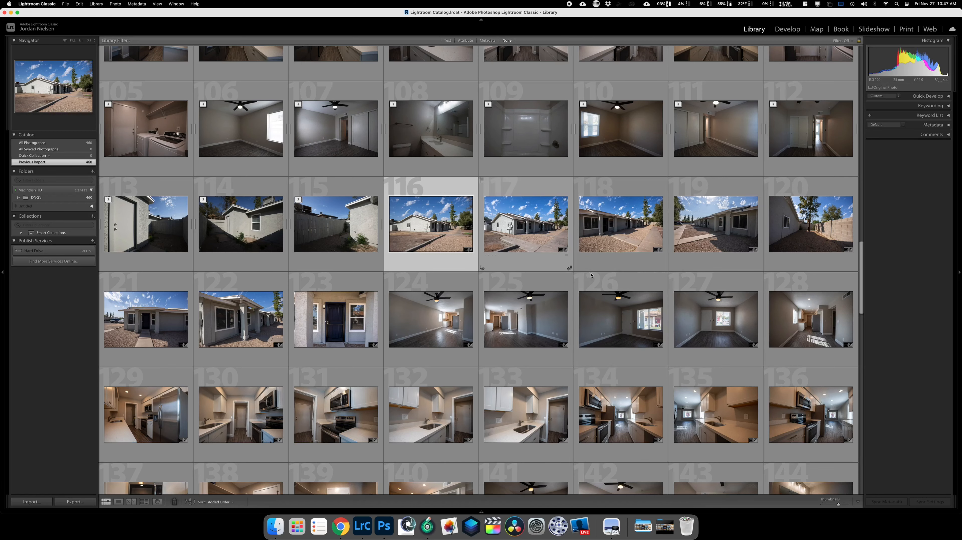
{"action": "scroll", "coordinate": [601, 291], "scroll_direction": "down", "scroll_amount": 20}
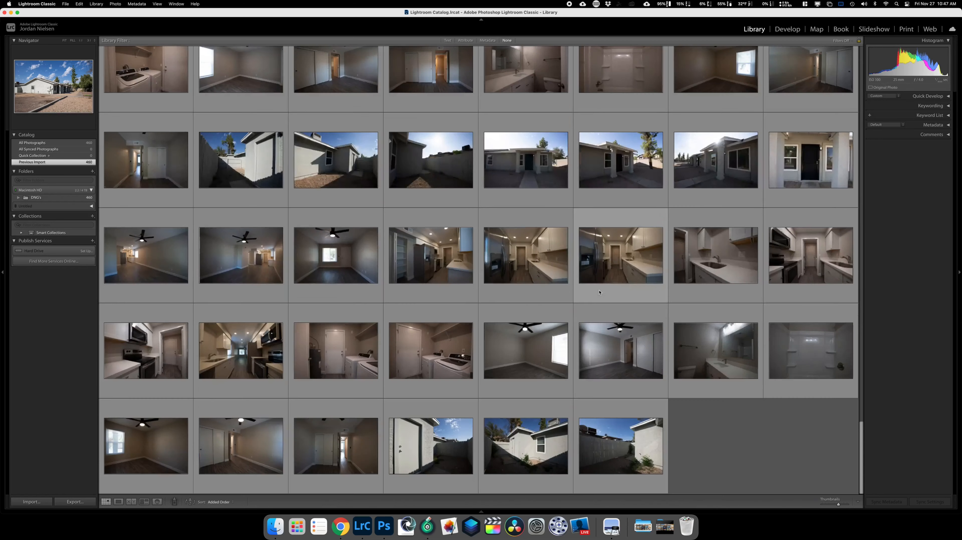
{"action": "left_click", "coordinate": [620, 413], "text": "shift"}
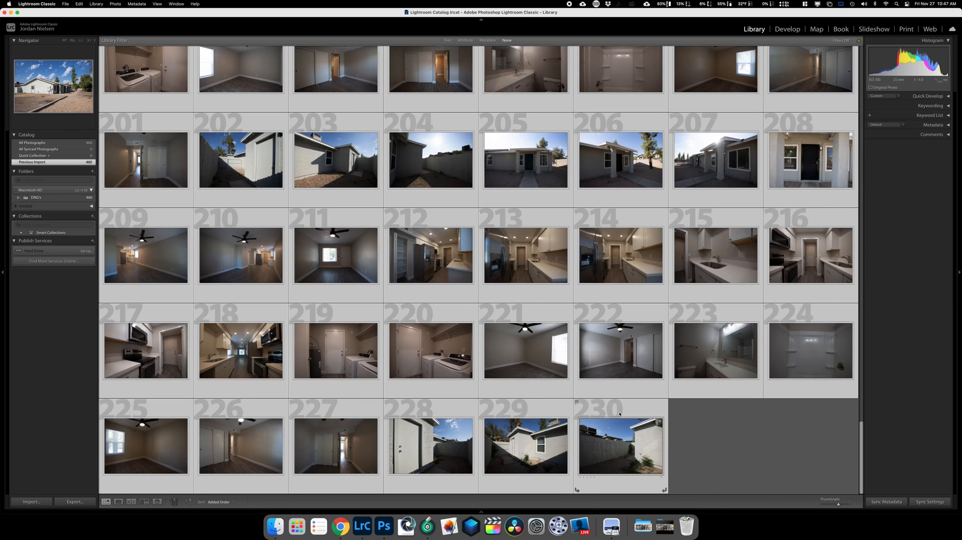
{"action": "key", "text": "b"}
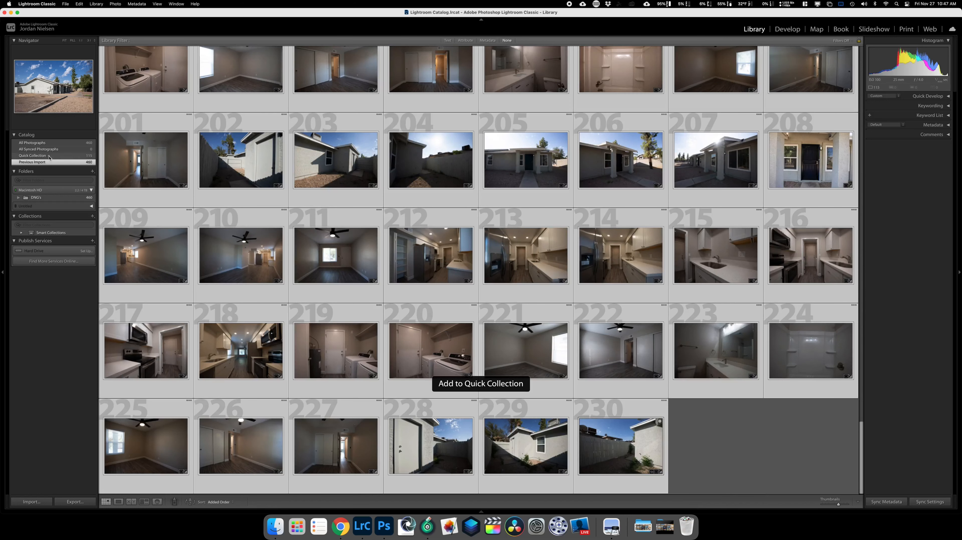
Open the Quick Collection and select its first photo in the Library grid
{"action": "left_click", "coordinate": [38, 155]}
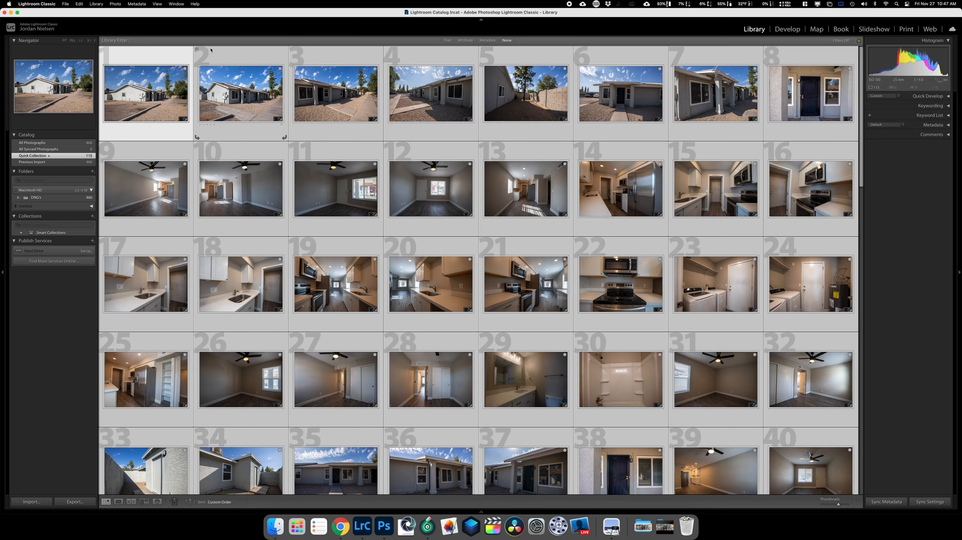
{"action": "left_click", "coordinate": [142, 61]}
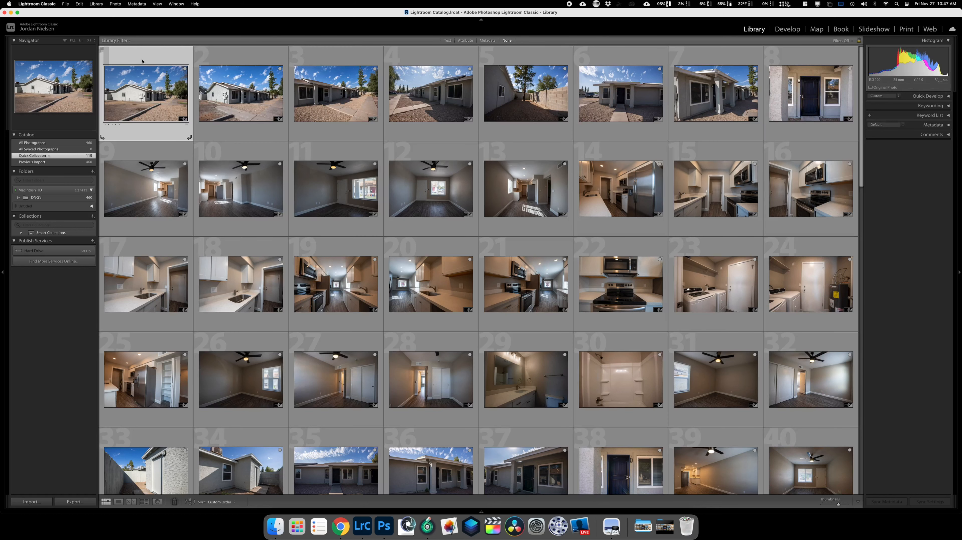
{"action": "left_click", "coordinate": [784, 30]}
{"action": "left_click", "coordinate": [754, 29]}
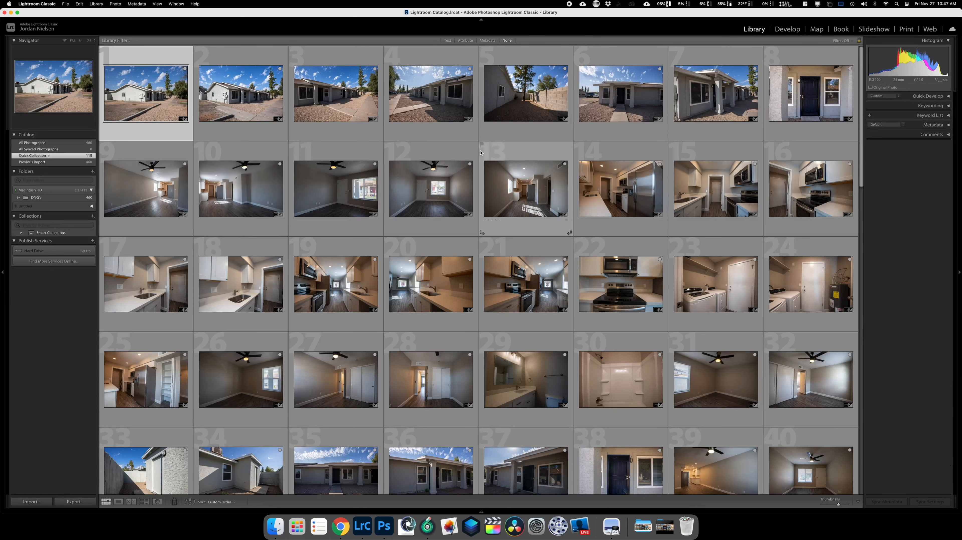
Apply the user preset "Profile - Straight" to every photo in the Quick Collection
{"action": "key", "text": "super+a"}
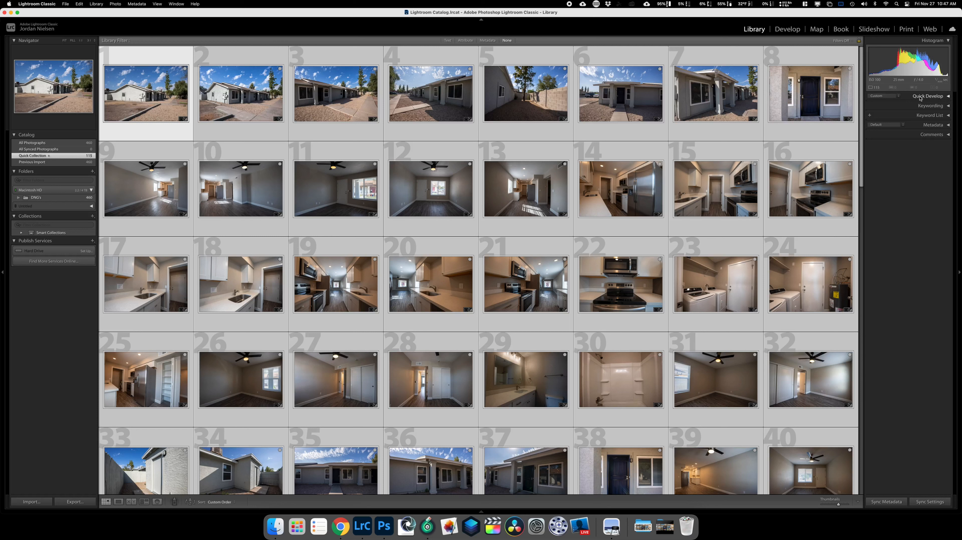
{"action": "left_click", "coordinate": [894, 97]}
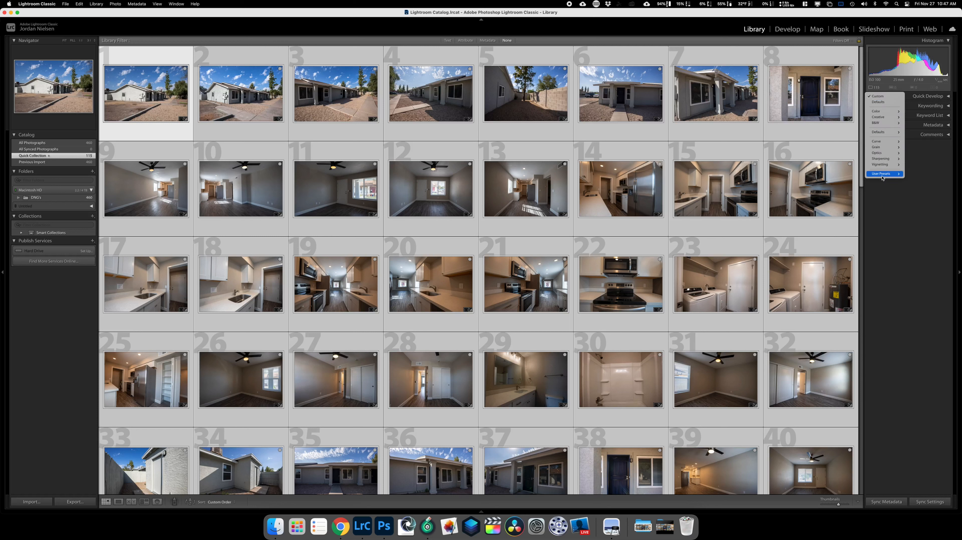
{"action": "mouse_move", "coordinate": [882, 176]}
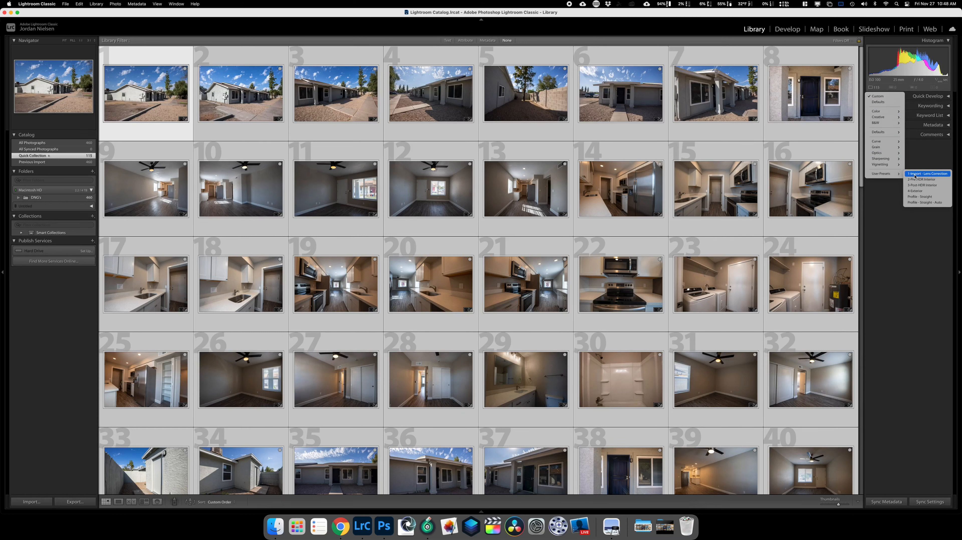
{"action": "left_click", "coordinate": [924, 198]}
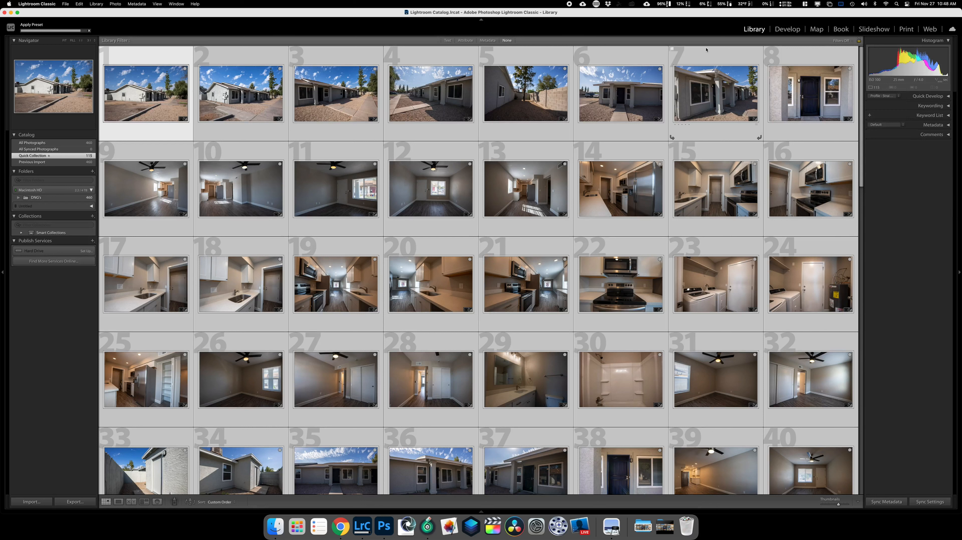
Open photo 6, the front entrance exterior, in Develop and compare its before and after versions side by side
{"action": "left_click", "coordinate": [611, 61]}
{"action": "key", "text": "d"}
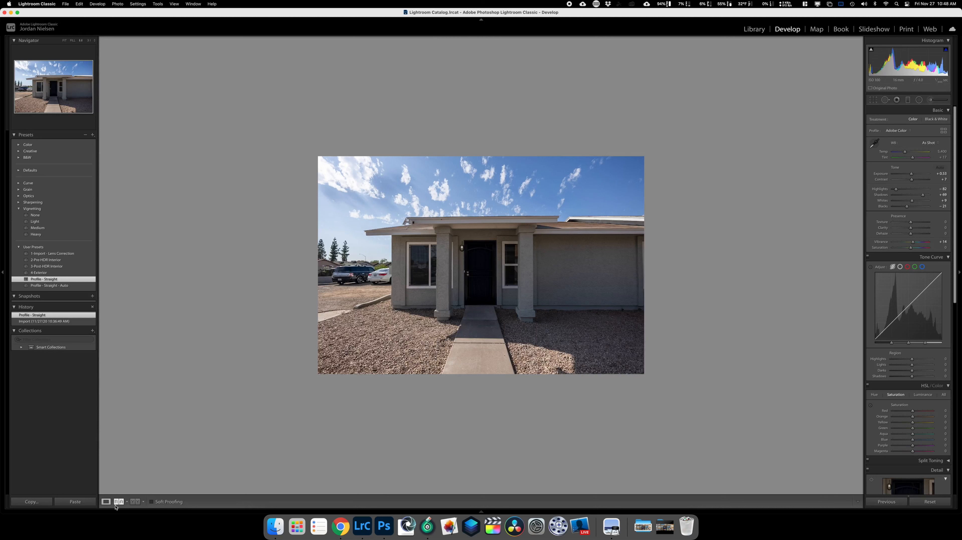
{"action": "left_click", "coordinate": [126, 501]}
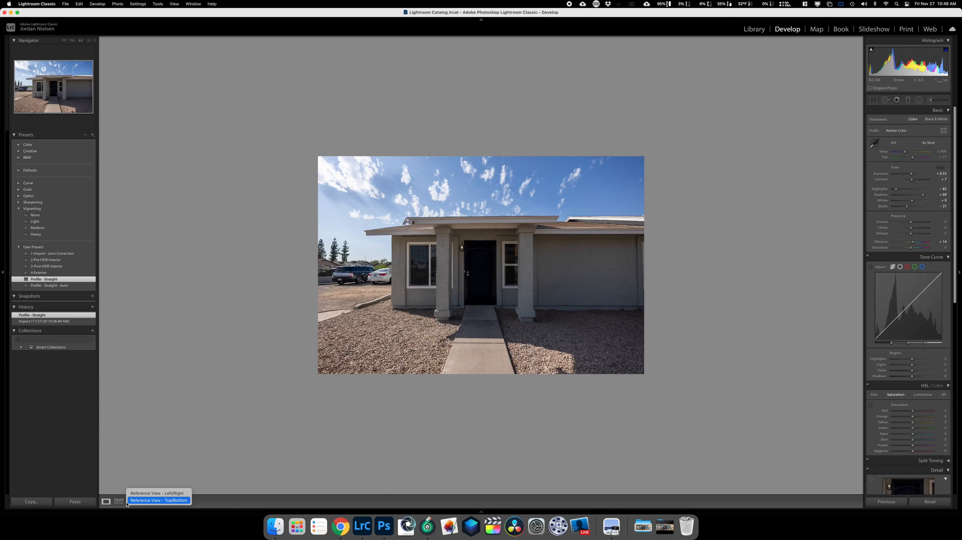
{"action": "left_click", "coordinate": [168, 468]}
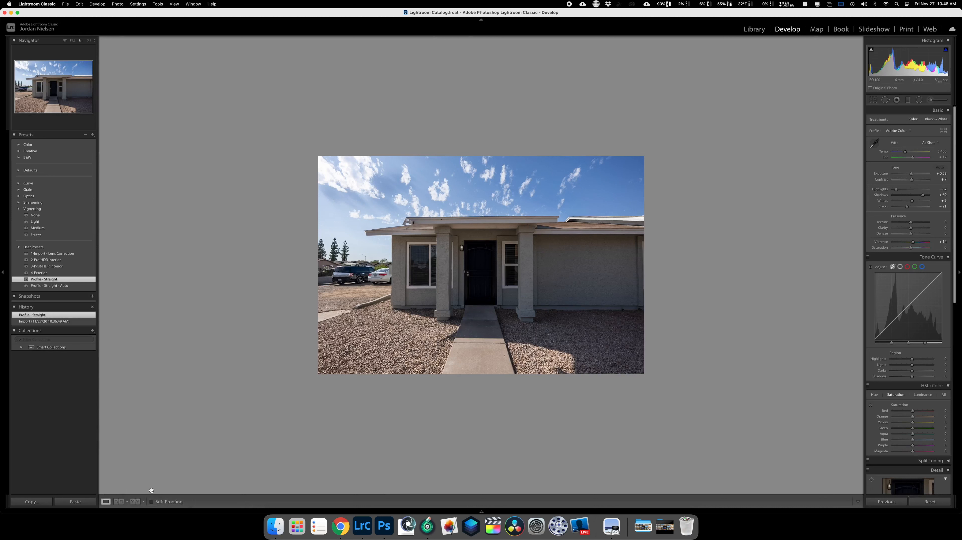
{"action": "left_click", "coordinate": [144, 502]}
{"action": "left_click", "coordinate": [163, 478]}
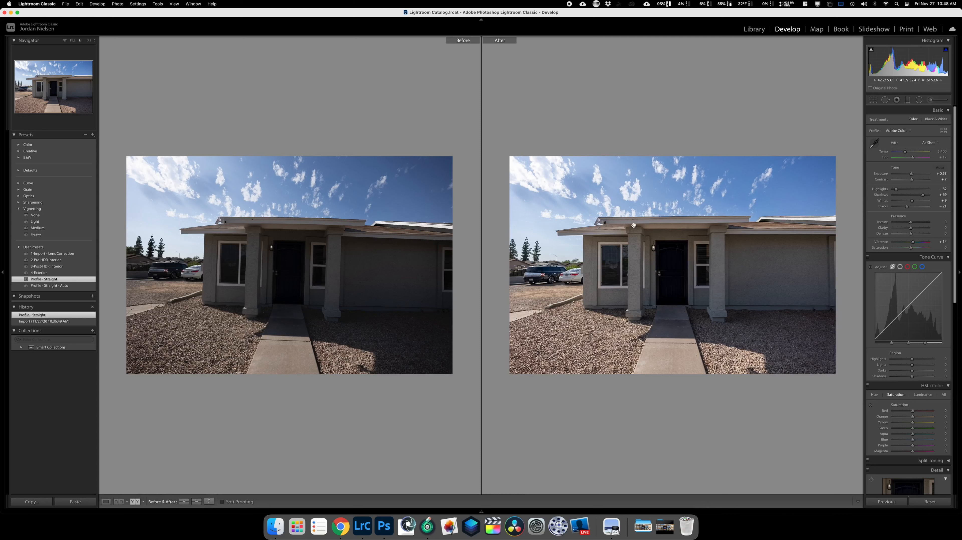
Examine the Lens Corrections and Transform settings applied to the entrance photo, and return to the Library grid
{"action": "scroll", "coordinate": [911, 369], "scroll_direction": "down", "scroll_amount": 10}
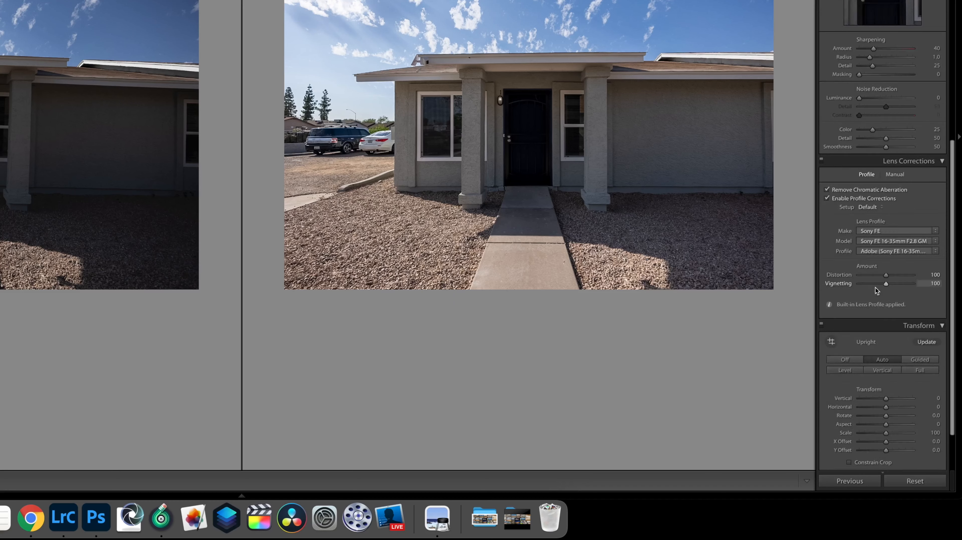
{"action": "scroll", "coordinate": [907, 368], "scroll_direction": "down", "scroll_amount": 5}
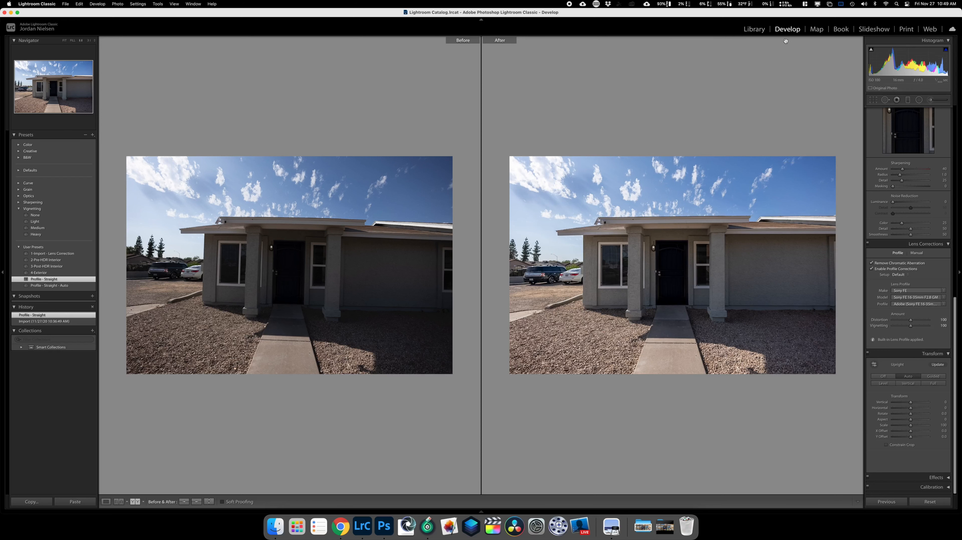
{"action": "left_click", "coordinate": [753, 30]}
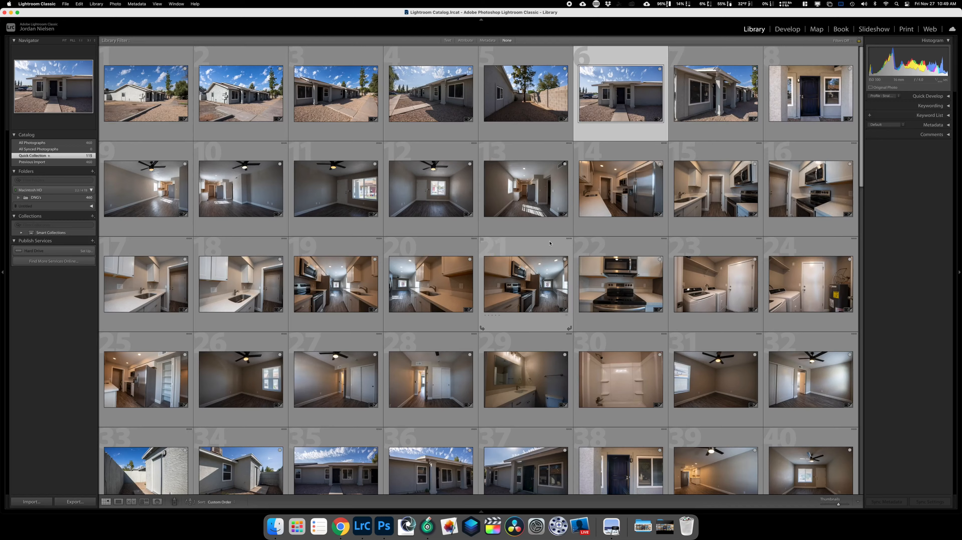
Skim the Quick Collection, select its first photo and enlarge the grid thumbnails to four per row
{"action": "key", "text": "j"}
{"action": "scroll", "coordinate": [550, 243], "scroll_direction": "down", "scroll_amount": 15}
{"action": "scroll", "coordinate": [550, 244], "scroll_direction": "up", "scroll_amount": 15}
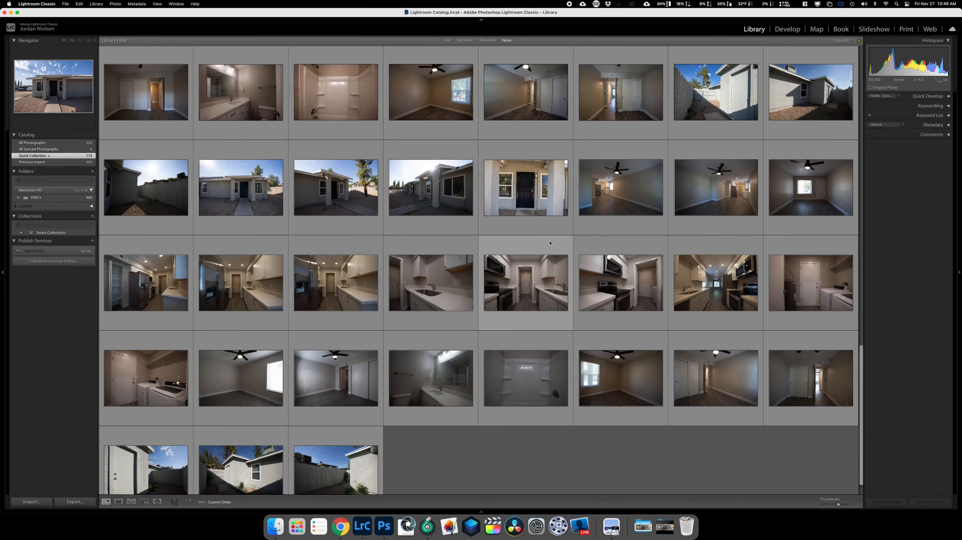
{"action": "key", "text": "j"}
{"action": "left_click", "coordinate": [139, 61]}
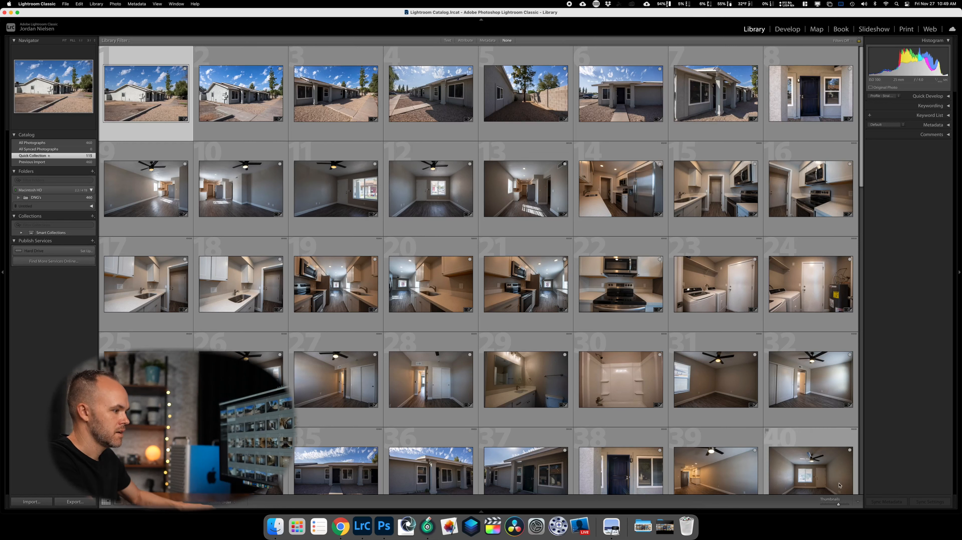
{"action": "left_click_drag", "start_coordinate": [840, 505], "coordinate": [840, 506]}
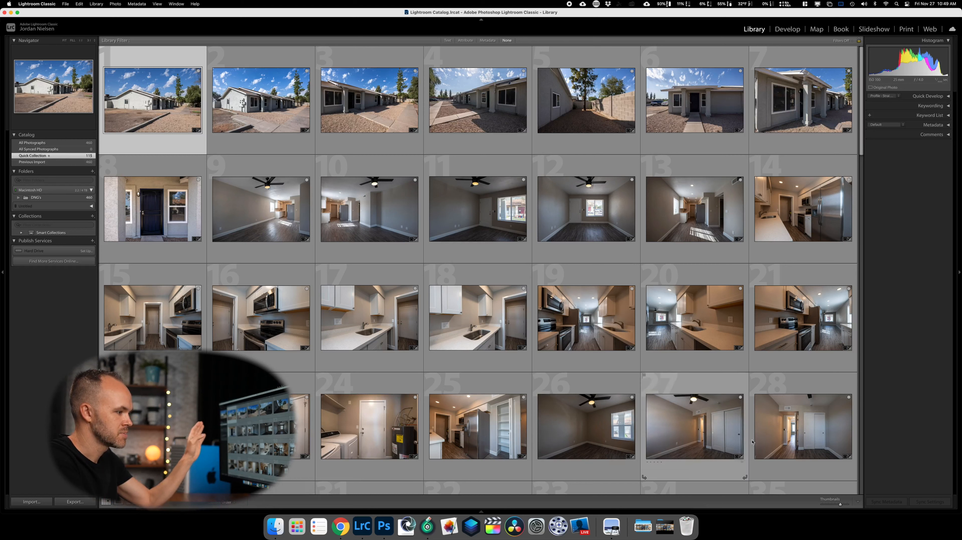
{"action": "left_click_drag", "start_coordinate": [840, 506], "coordinate": [846, 505]}
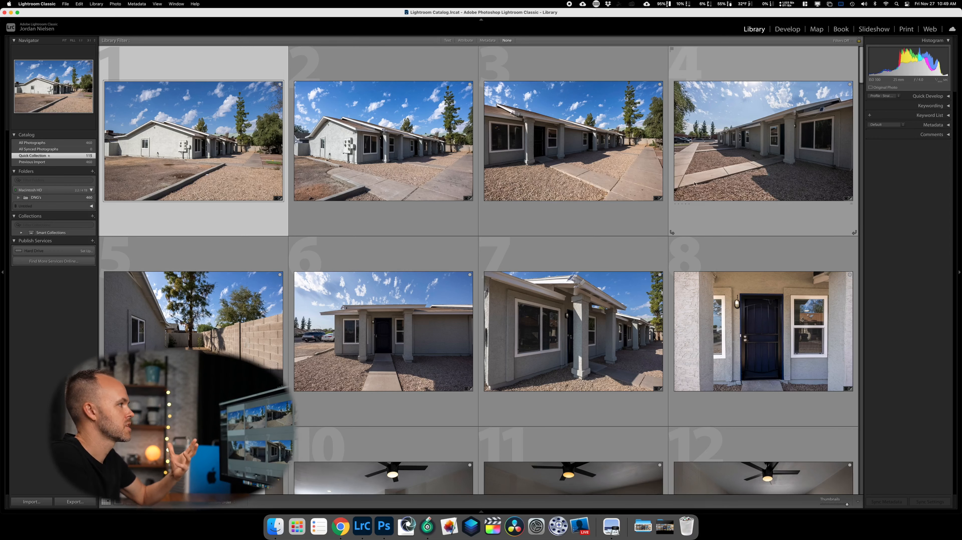
Remove photo 11, the angled empty-room view with the door and large window, from the Quick Collection
{"action": "key", "text": "j"}
{"action": "scroll", "coordinate": [694, 188], "scroll_direction": "down", "scroll_amount": 5}
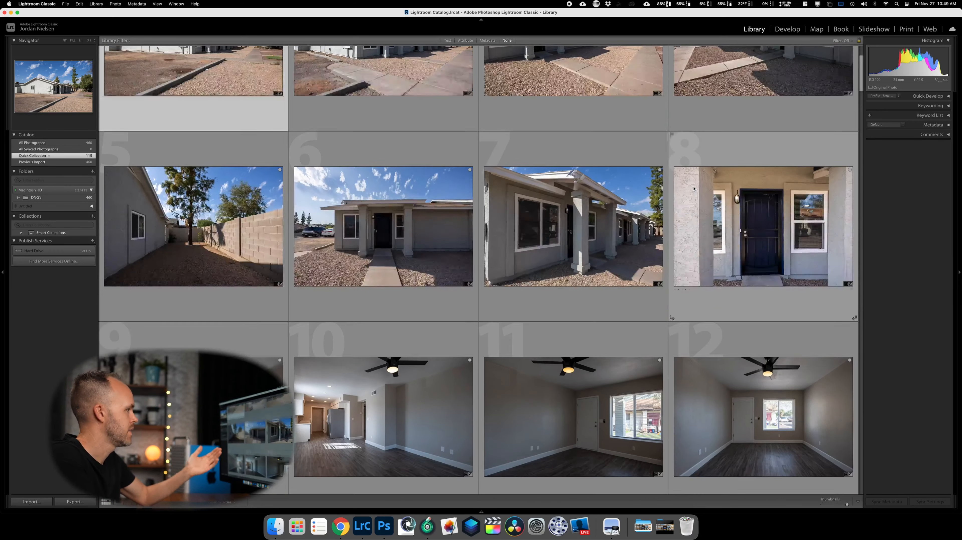
{"action": "scroll", "coordinate": [693, 188], "scroll_direction": "down", "scroll_amount": 4}
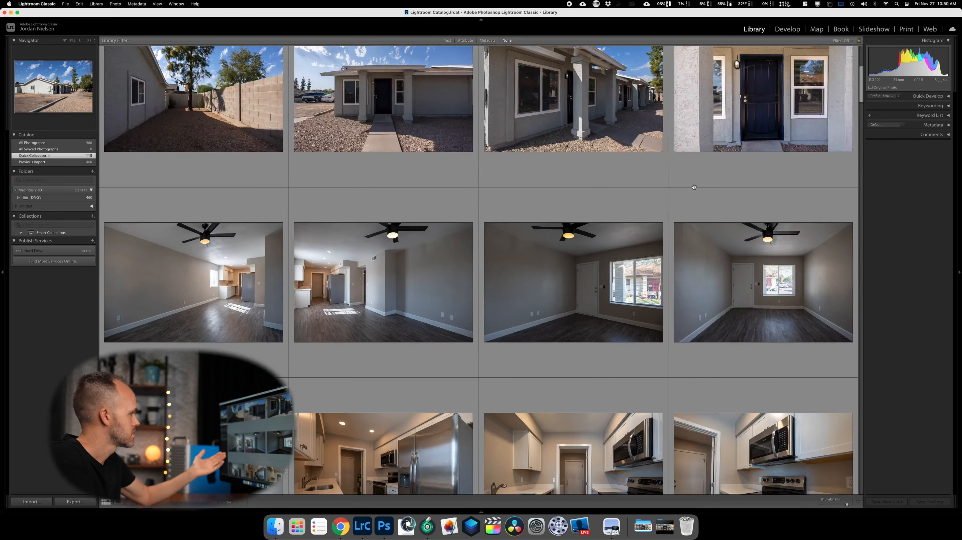
{"action": "scroll", "coordinate": [693, 189], "scroll_direction": "down", "scroll_amount": 1}
{"action": "scroll", "coordinate": [694, 188], "scroll_direction": "down", "scroll_amount": 2}
{"action": "key", "text": "j"}
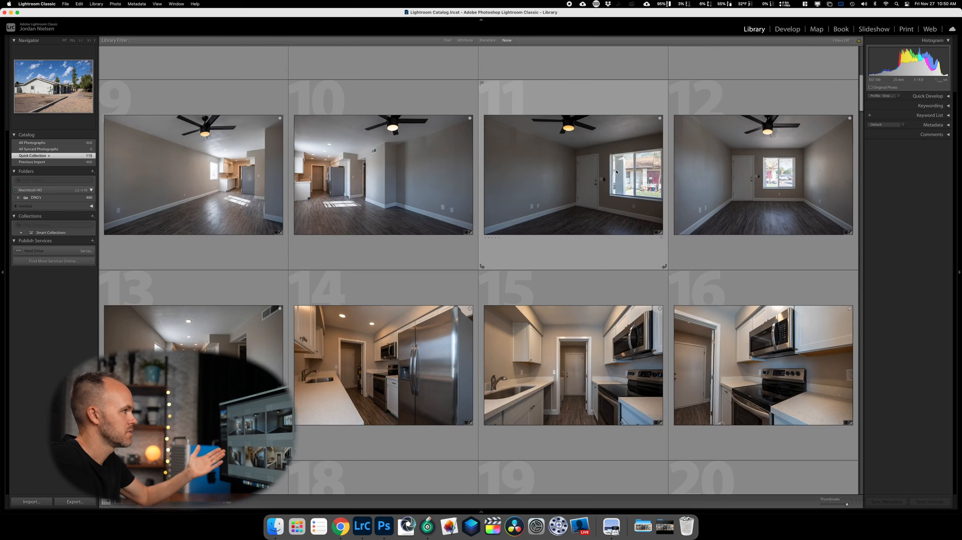
{"action": "left_click", "coordinate": [593, 244]}
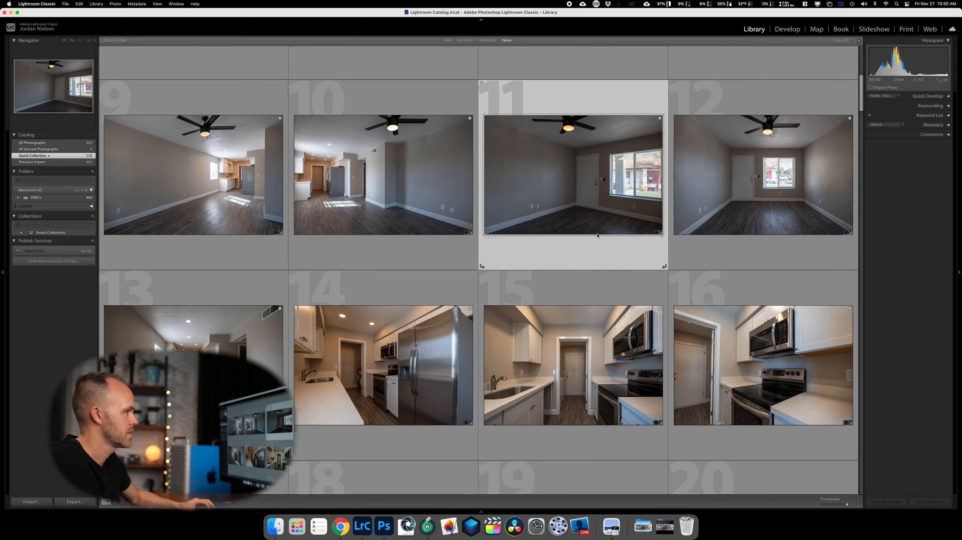
{"action": "key", "text": "super+e"}
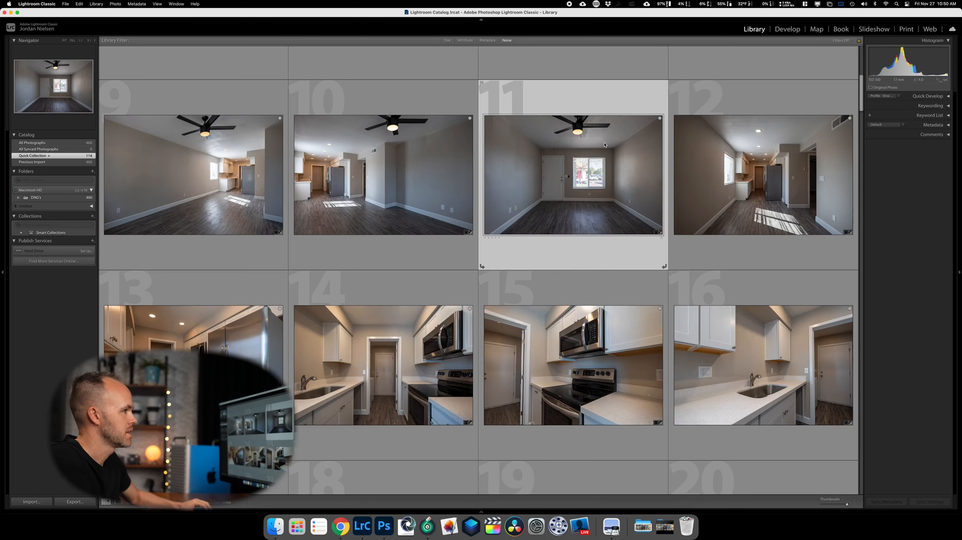
Review the kitchen photos for near-duplicates and remove photo 16, the first kitchen sink view, from the Quick Collection
{"action": "scroll", "coordinate": [613, 186], "scroll_direction": "down", "scroll_amount": 5}
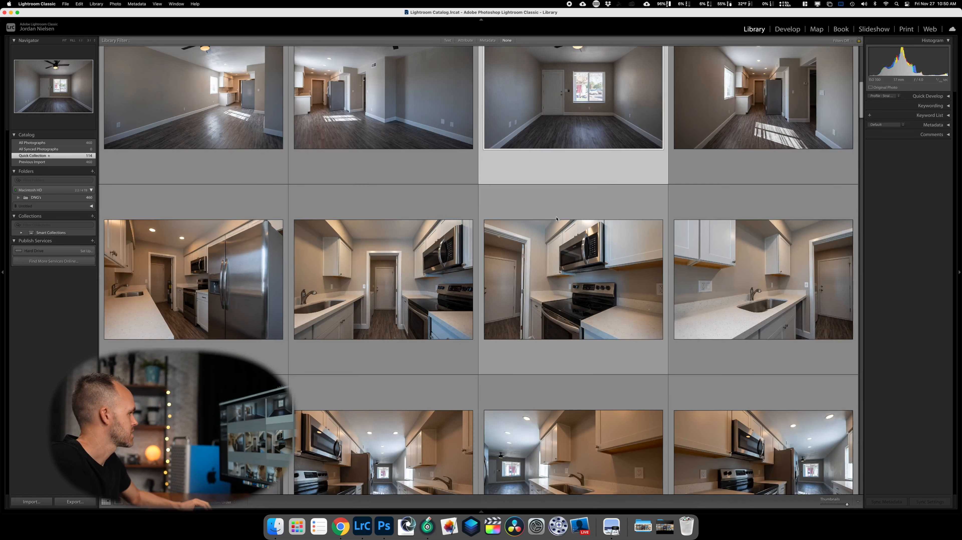
{"action": "scroll", "coordinate": [504, 232], "scroll_direction": "down", "scroll_amount": 3}
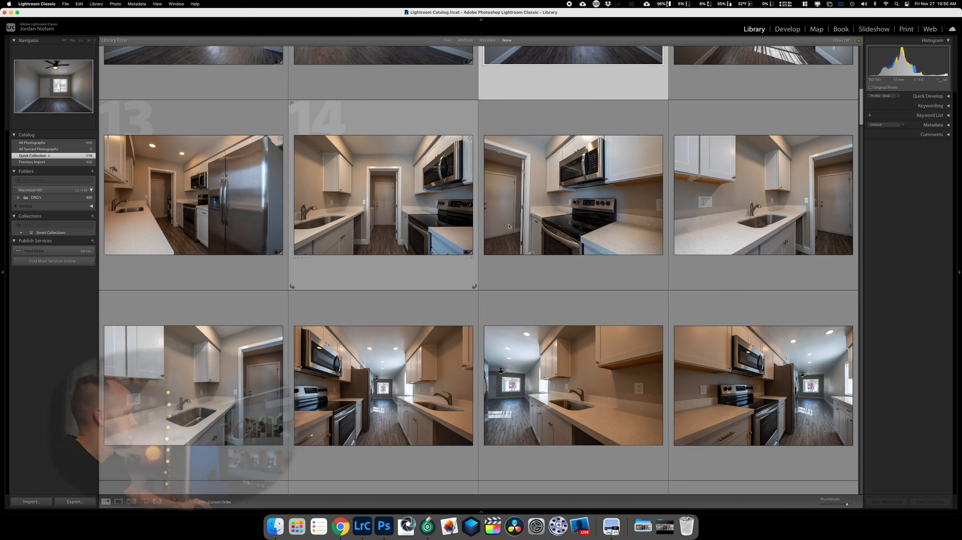
{"action": "scroll", "coordinate": [556, 229], "scroll_direction": "down", "scroll_amount": 6}
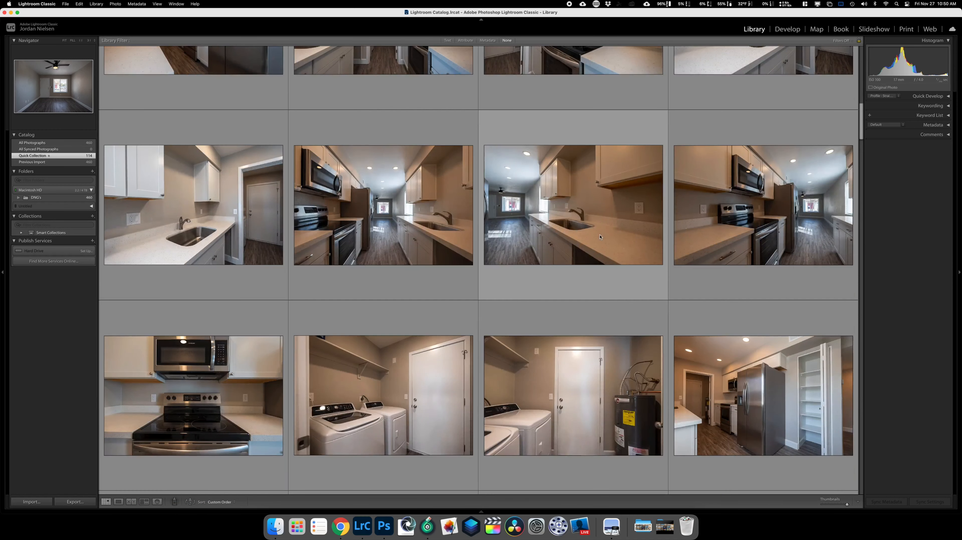
{"action": "scroll", "coordinate": [600, 237], "scroll_direction": "up", "scroll_amount": 3}
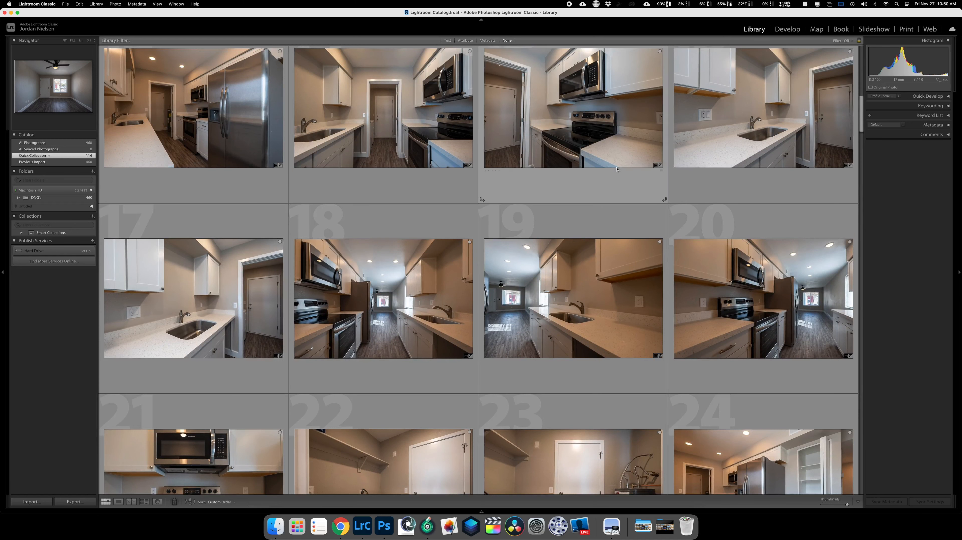
{"action": "left_click", "coordinate": [738, 141]}
{"action": "key", "text": "b"}
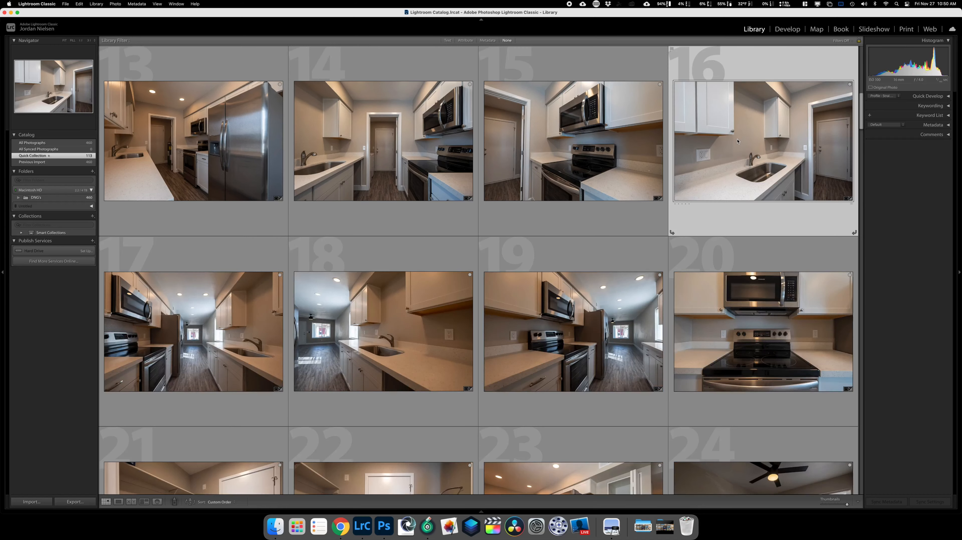
Remove photo 21, the laundry room view without the water heater, from the Quick Collection
{"action": "scroll", "coordinate": [201, 333], "scroll_direction": "down", "scroll_amount": 2}
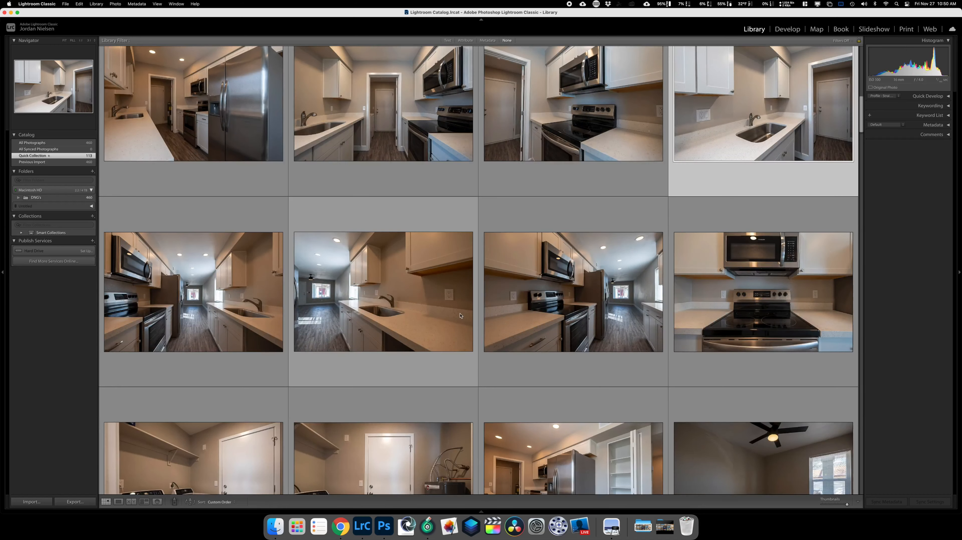
{"action": "scroll", "coordinate": [598, 322], "scroll_direction": "down", "scroll_amount": 5}
{"action": "scroll", "coordinate": [598, 322], "scroll_direction": "down", "scroll_amount": 3}
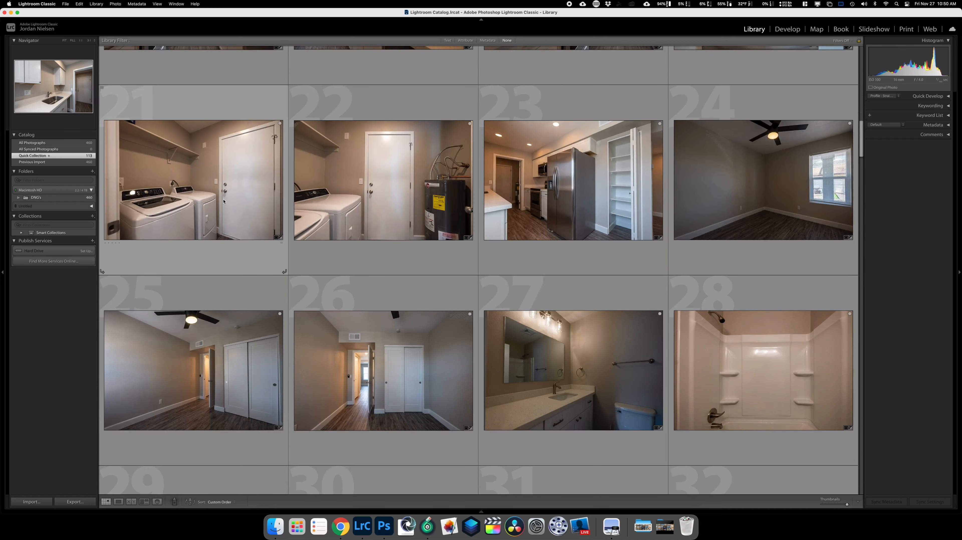
{"action": "left_click", "coordinate": [219, 193]}
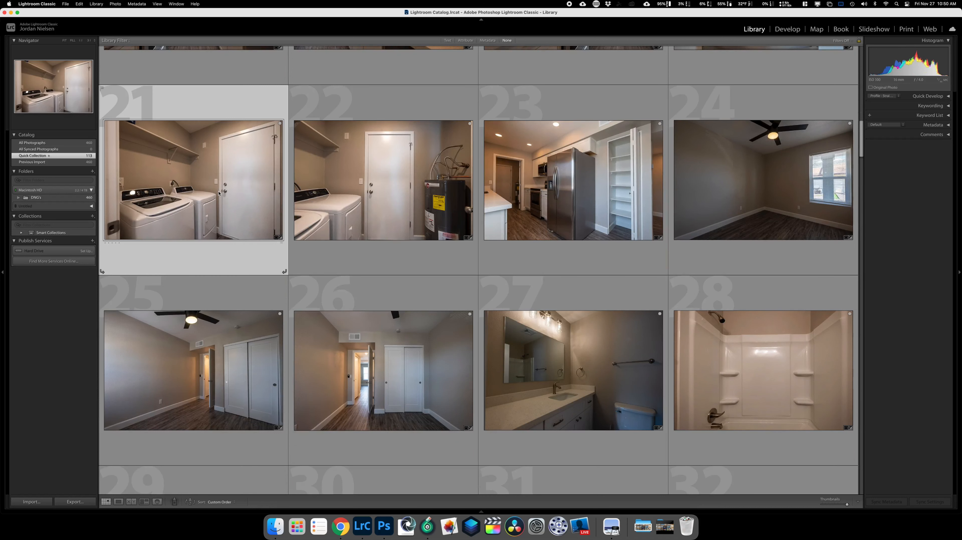
{"action": "key", "text": "Delete"}
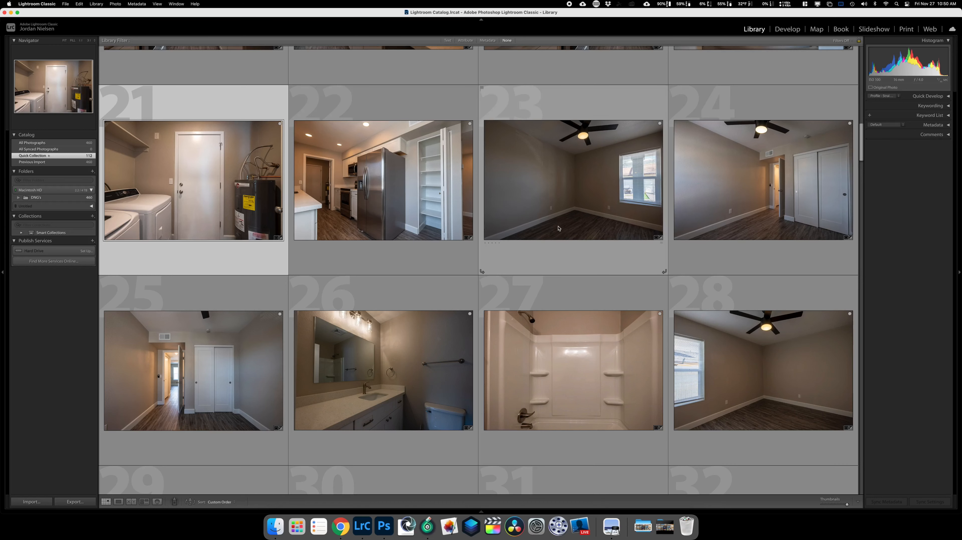
Remove photo 24, the angled bedroom view with the ceiling fan and sliding closet, from the Quick Collection
{"action": "scroll", "coordinate": [558, 228], "scroll_direction": "down", "scroll_amount": 3}
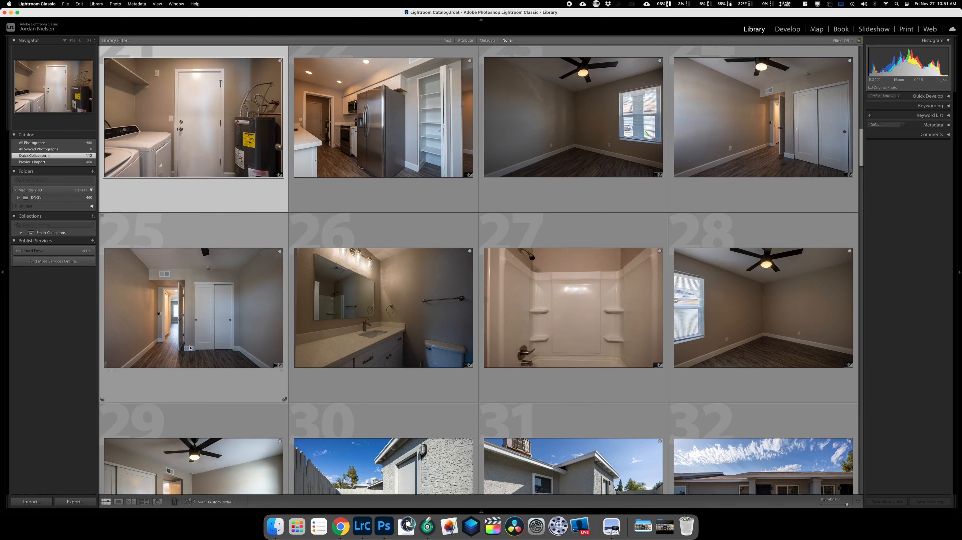
{"action": "left_click", "coordinate": [766, 194]}
{"action": "key", "text": "b"}
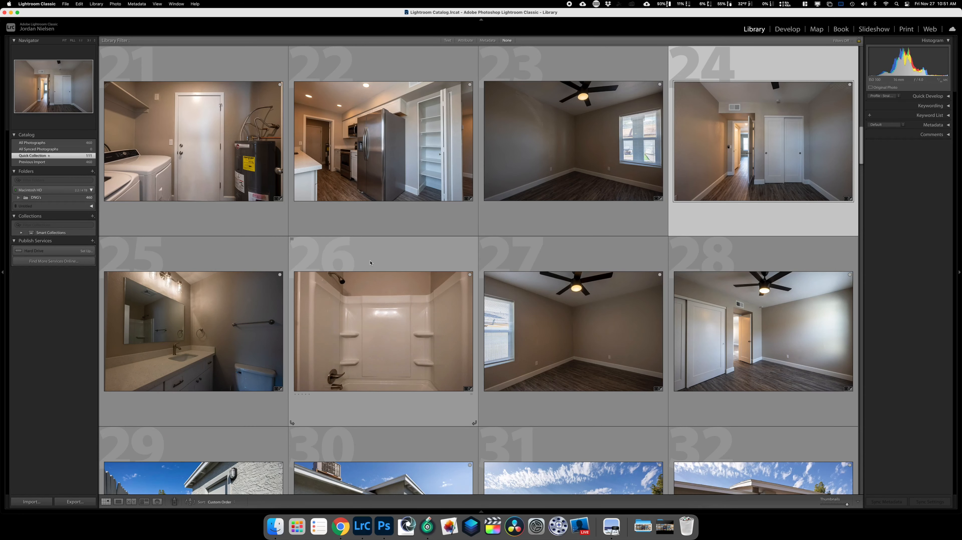
Review the bathroom, bedroom, exterior and living room photos from 25 to 40 for near-duplicates
{"action": "scroll", "coordinate": [371, 262], "scroll_direction": "down", "scroll_amount": 3}
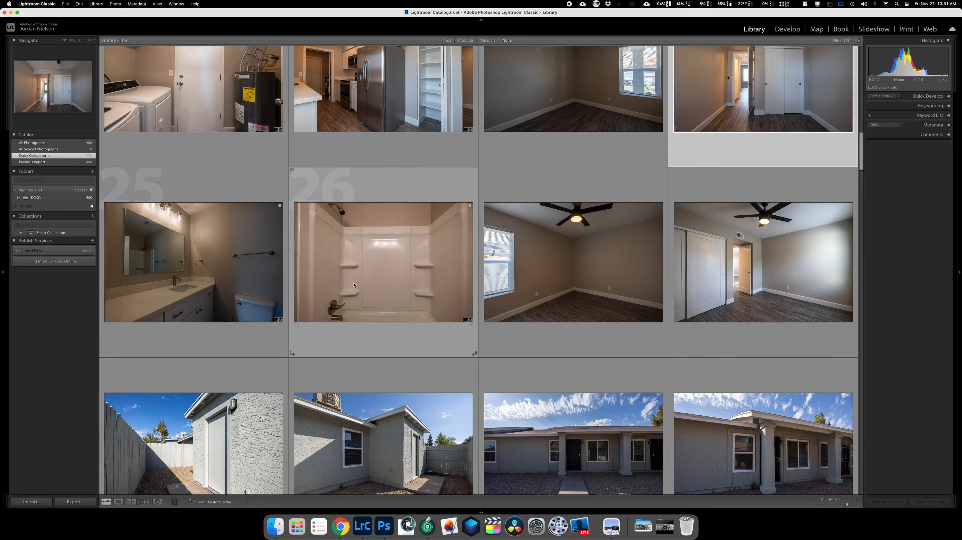
{"action": "scroll", "coordinate": [596, 268], "scroll_direction": "down", "scroll_amount": 8}
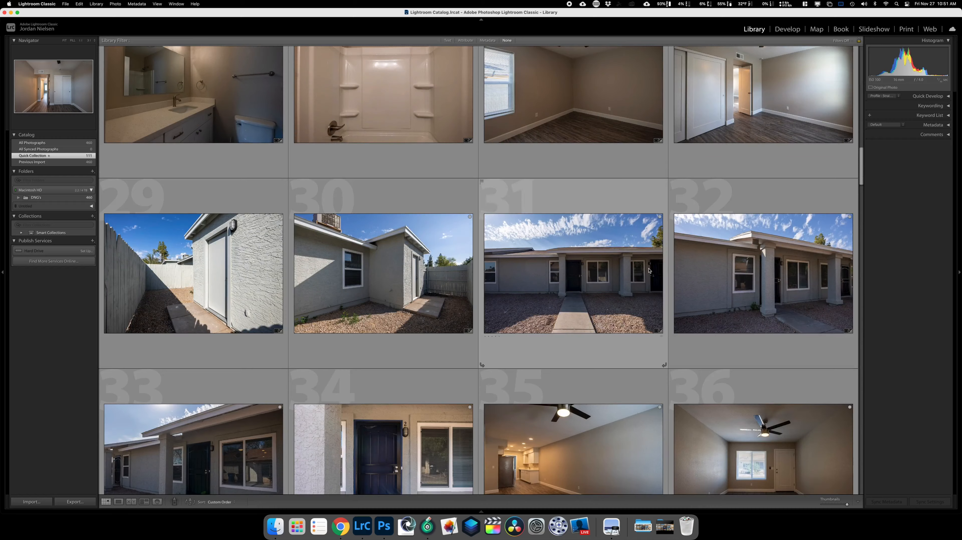
{"action": "scroll", "coordinate": [740, 272], "scroll_direction": "down", "scroll_amount": 6}
{"action": "scroll", "coordinate": [740, 273], "scroll_direction": "down", "scroll_amount": 3}
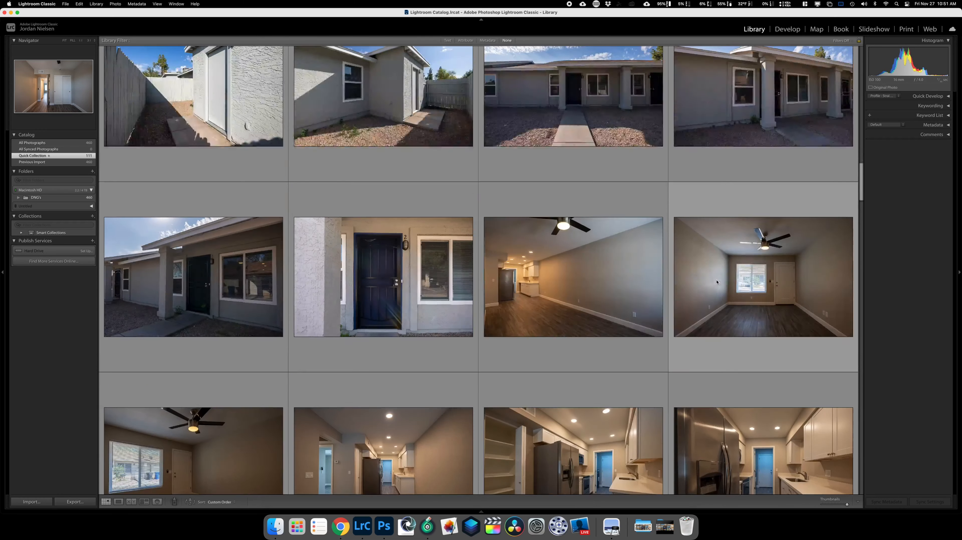
{"action": "scroll", "coordinate": [183, 286], "scroll_direction": "down", "scroll_amount": 2}
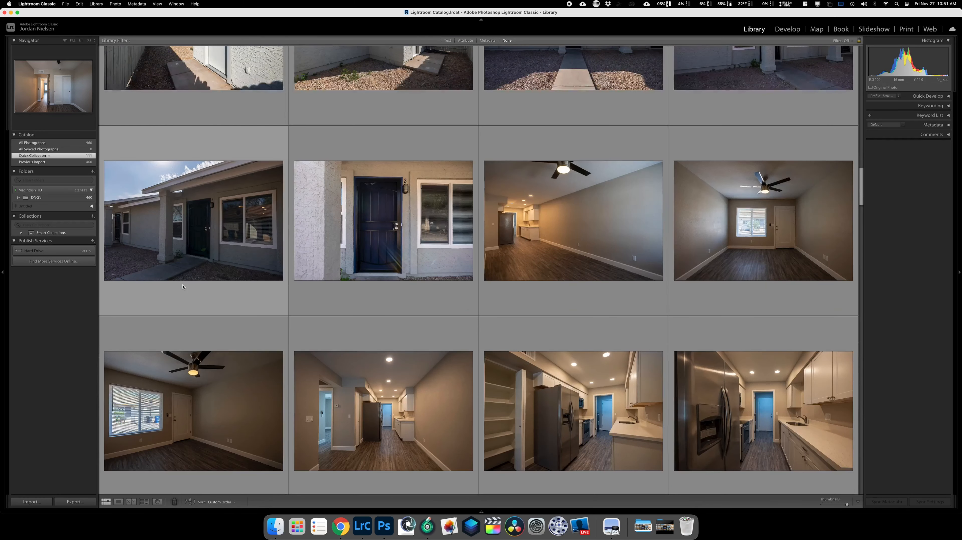
{"action": "scroll", "coordinate": [303, 272], "scroll_direction": "up", "scroll_amount": 3}
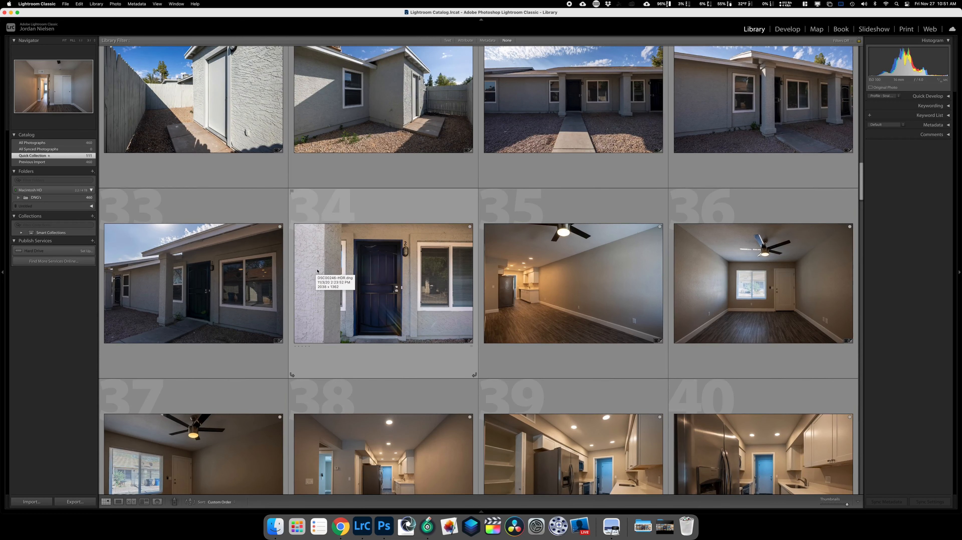
{"action": "scroll", "coordinate": [317, 271], "scroll_direction": "down", "scroll_amount": 6}
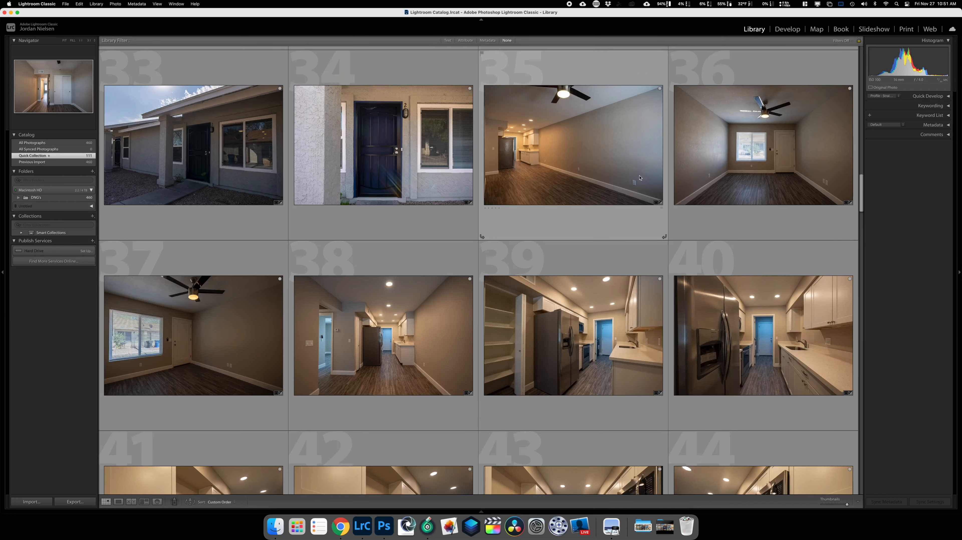
{"action": "scroll", "coordinate": [299, 262], "scroll_direction": "down", "scroll_amount": 5}
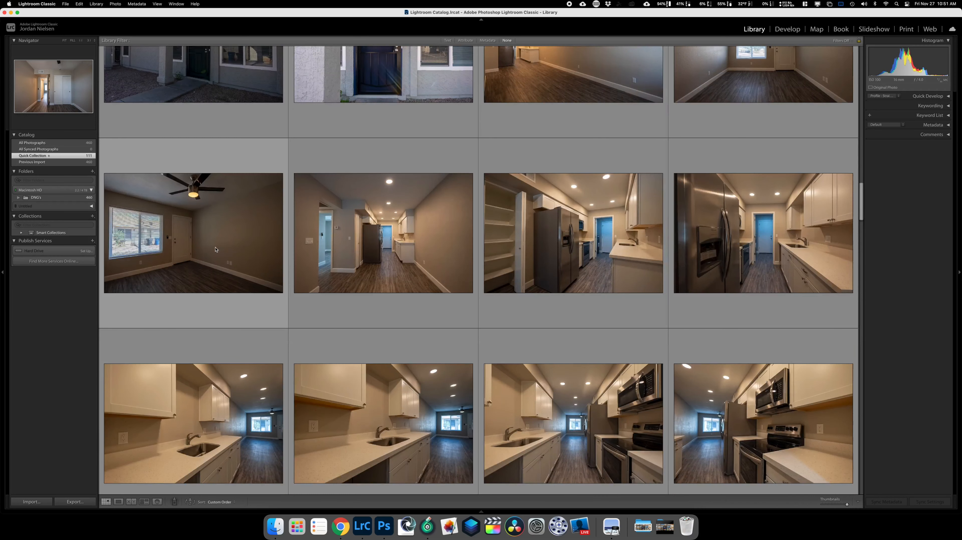
{"action": "scroll", "coordinate": [509, 199], "scroll_direction": "down", "scroll_amount": 2}
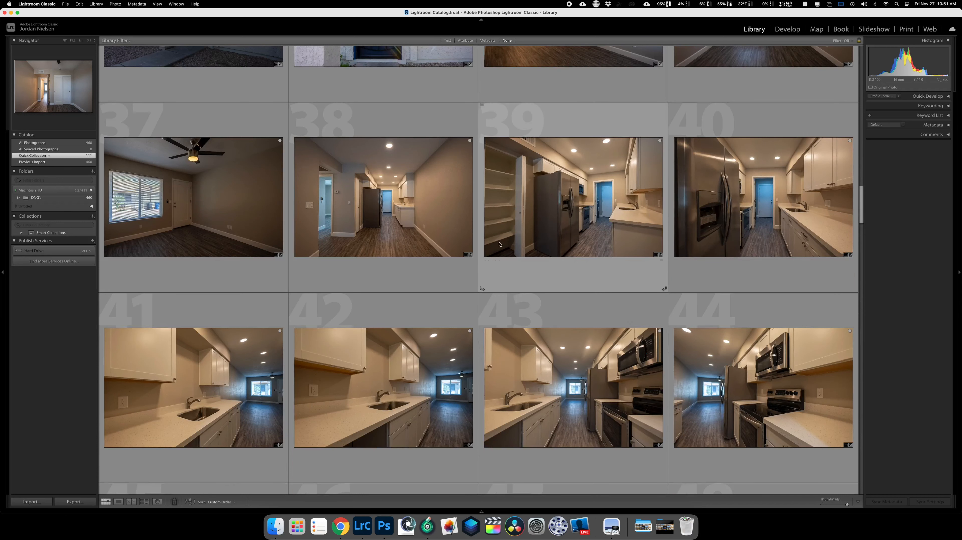
Remove photo 42, the second kitchen sink view toward the living room window, from the Quick Collection
{"action": "scroll", "coordinate": [499, 244], "scroll_direction": "down", "scroll_amount": 10}
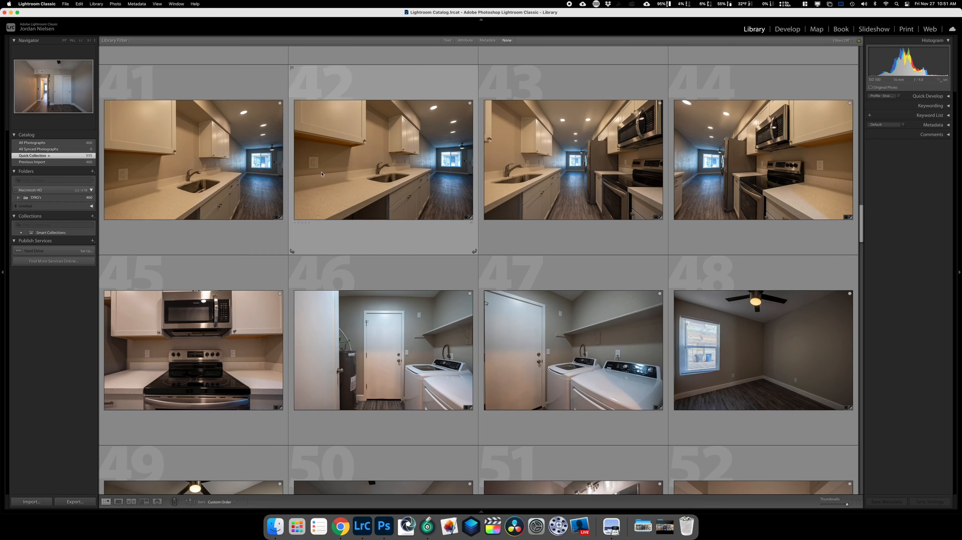
{"action": "left_click", "coordinate": [392, 174]}
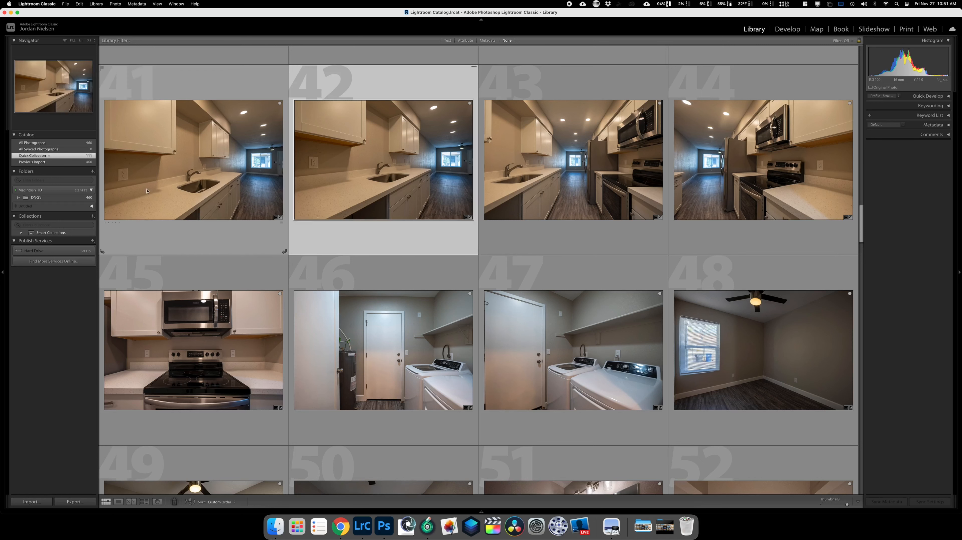
{"action": "key", "text": "b"}
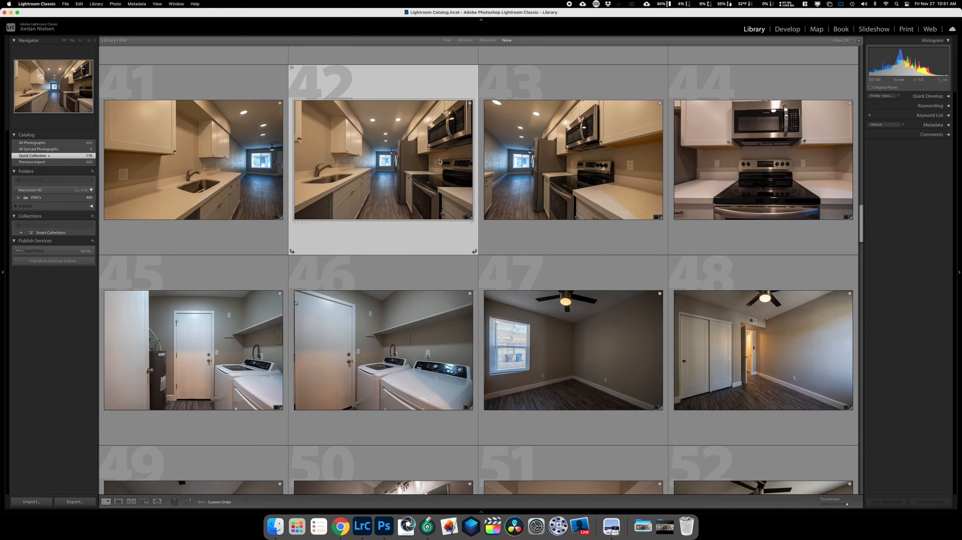
Compare the two laundry room photos and remove photo 46, the one without the water heater, from the Quick Collection
{"action": "scroll", "coordinate": [636, 173], "scroll_direction": "down", "scroll_amount": 3}
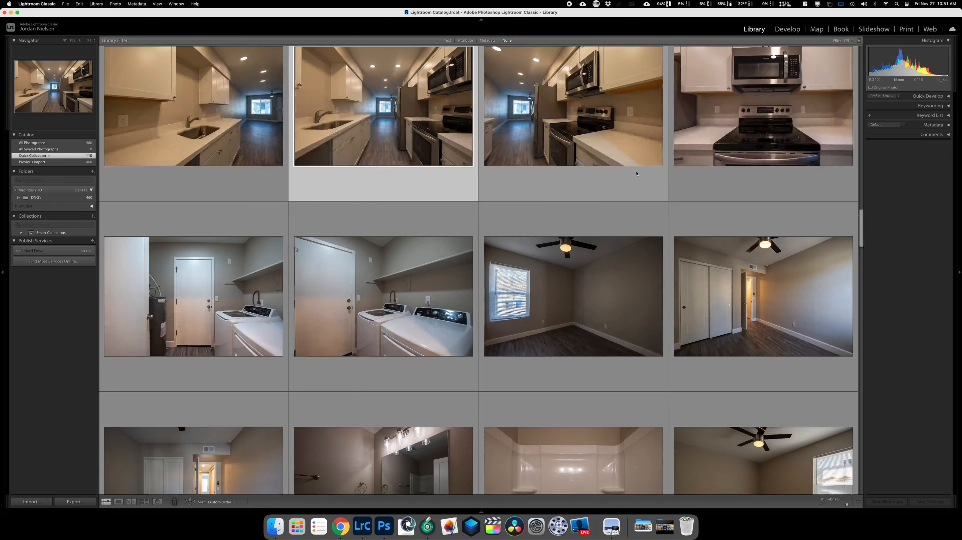
{"action": "scroll", "coordinate": [636, 173], "scroll_direction": "up", "scroll_amount": 1}
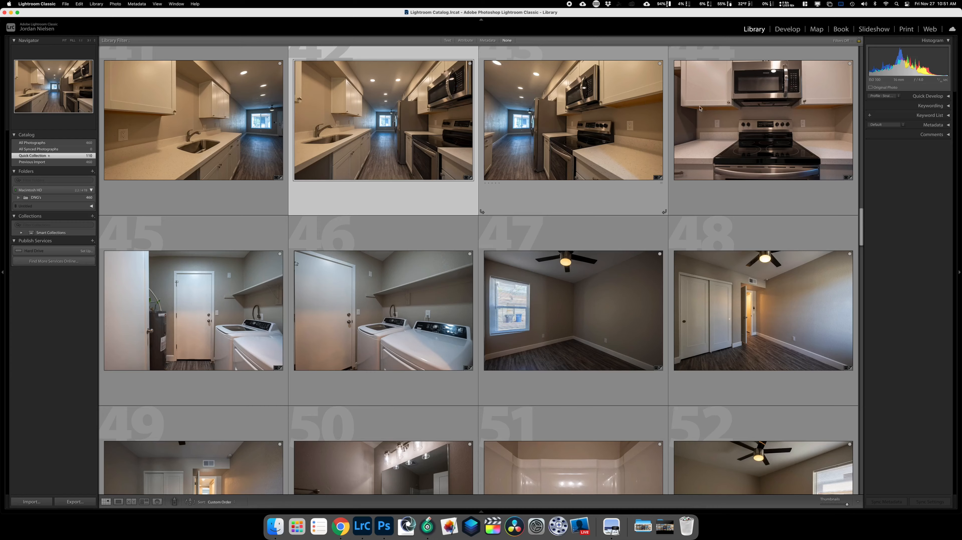
{"action": "scroll", "coordinate": [650, 305], "scroll_direction": "down", "scroll_amount": 5}
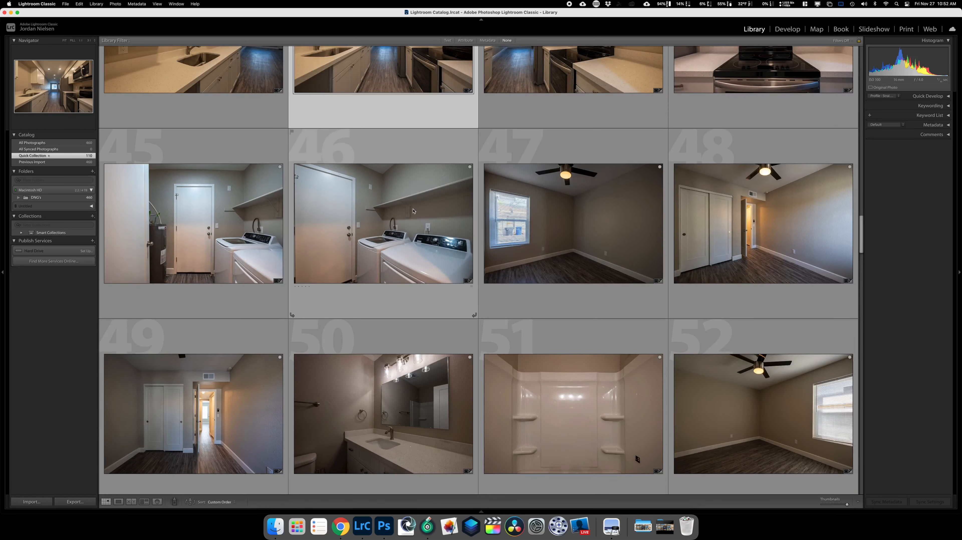
{"action": "scroll", "coordinate": [413, 211], "scroll_direction": "up", "scroll_amount": 7}
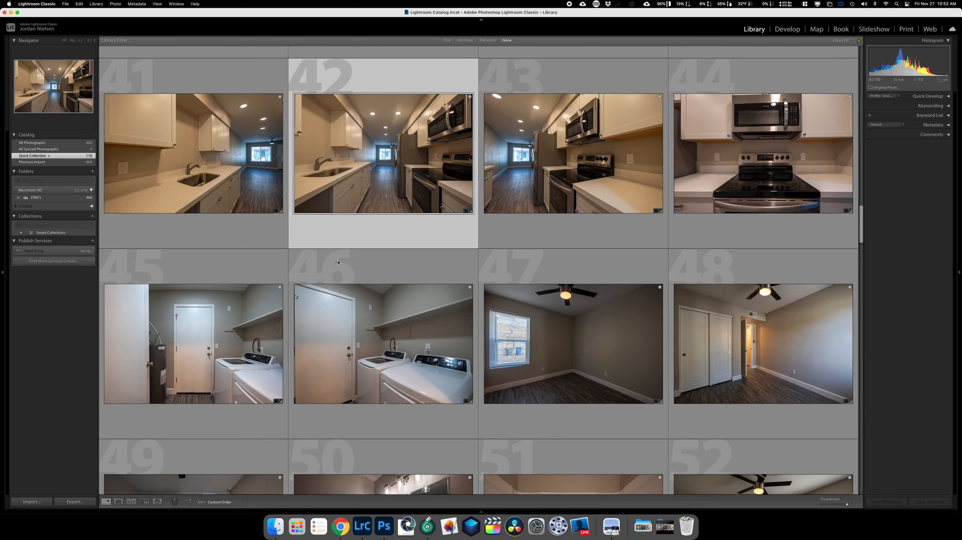
{"action": "scroll", "coordinate": [196, 303], "scroll_direction": "down", "scroll_amount": 2}
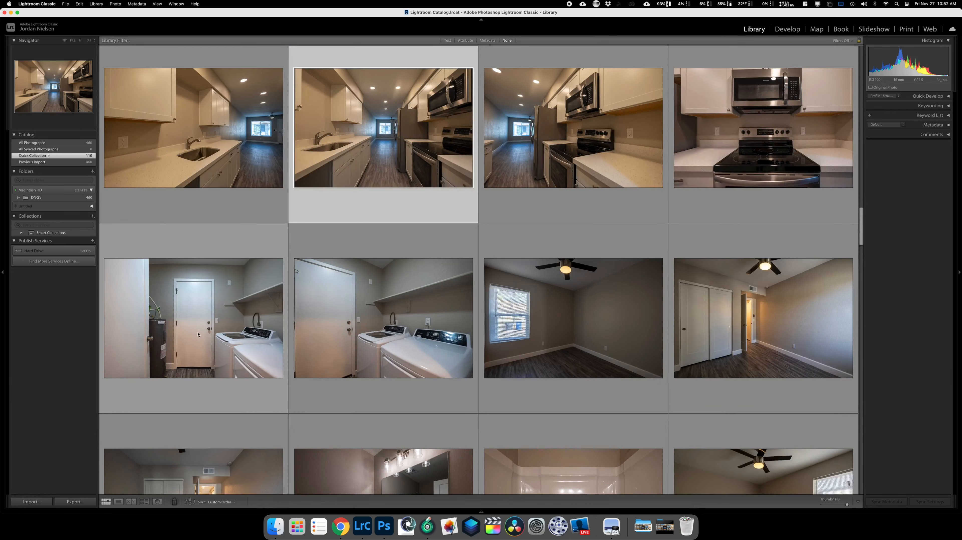
{"action": "left_click", "coordinate": [323, 341]}
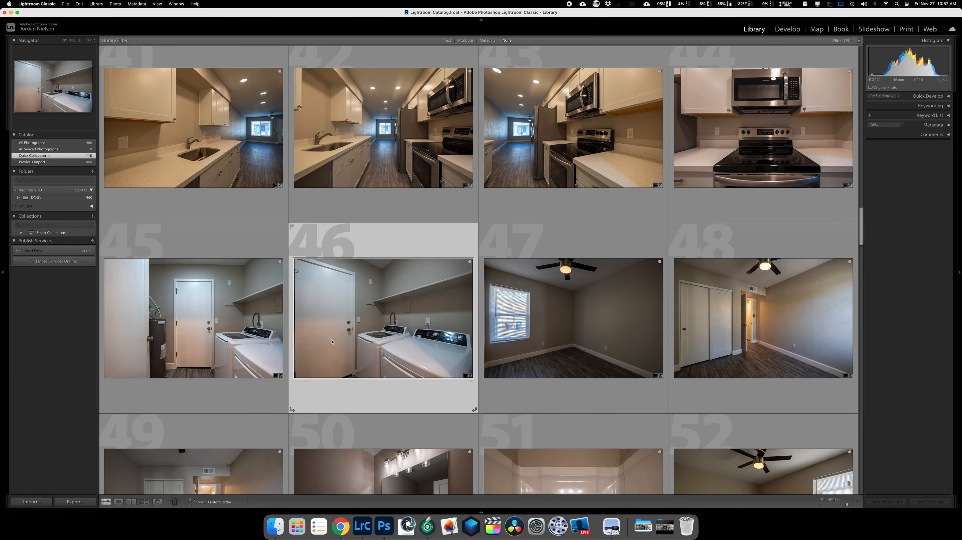
{"action": "key", "text": "b"}
Remove photo 47, the angled bedroom view with the sliding closet and open doorway, from the Quick Collection
{"action": "scroll", "coordinate": [621, 333], "scroll_direction": "down", "scroll_amount": 1}
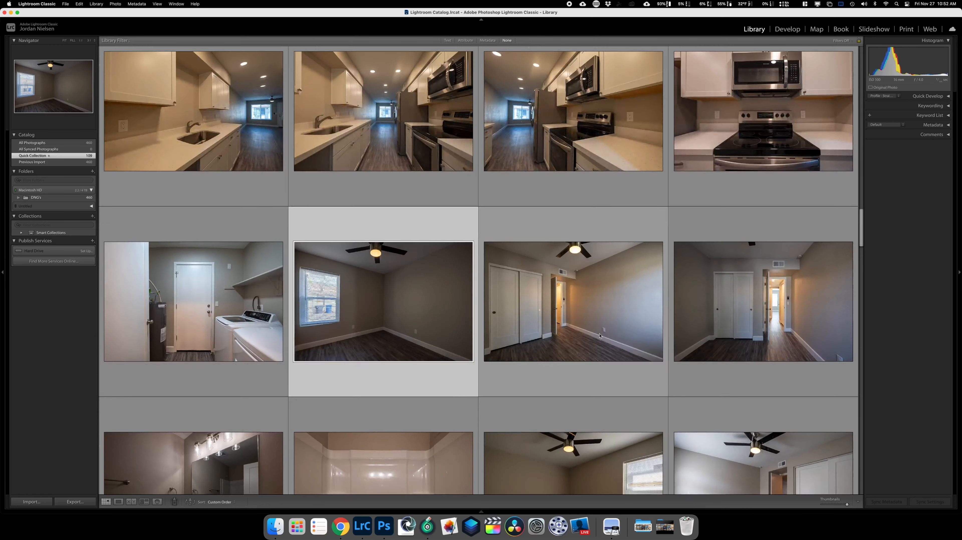
{"action": "scroll", "coordinate": [621, 333], "scroll_direction": "down", "scroll_amount": 5}
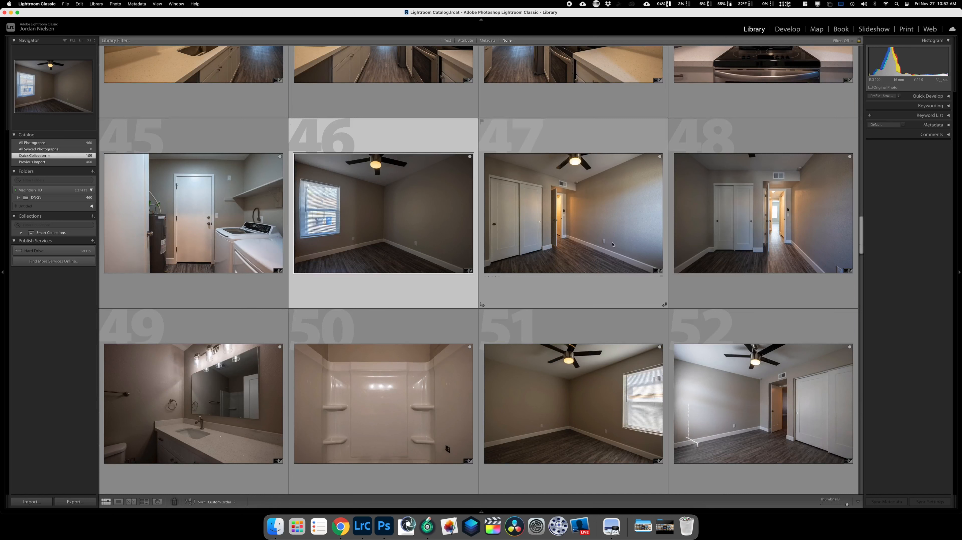
{"action": "scroll", "coordinate": [614, 239], "scroll_direction": "down", "scroll_amount": 2}
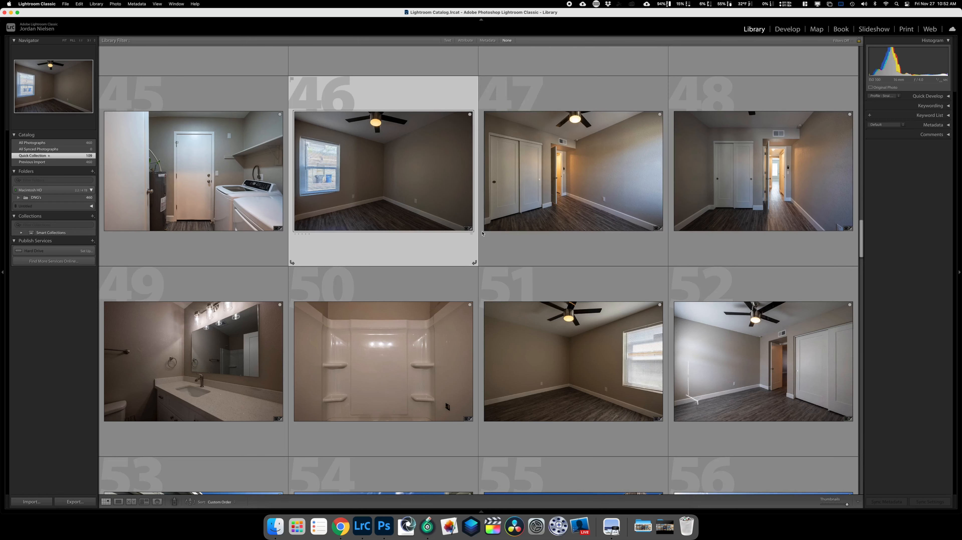
{"action": "left_click", "coordinate": [548, 246]}
{"action": "key", "text": "b"}
Review the bathroom, bedroom, exterior, living room and kitchen photos from 48 to 64 for near-duplicates
{"action": "scroll", "coordinate": [518, 277], "scroll_direction": "down", "scroll_amount": 3}
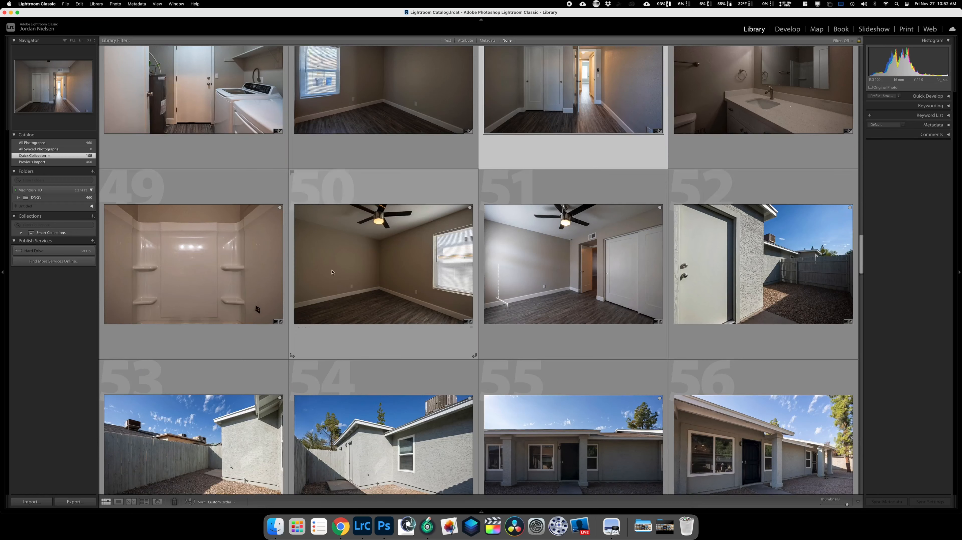
{"action": "scroll", "coordinate": [649, 299], "scroll_direction": "down", "scroll_amount": 7}
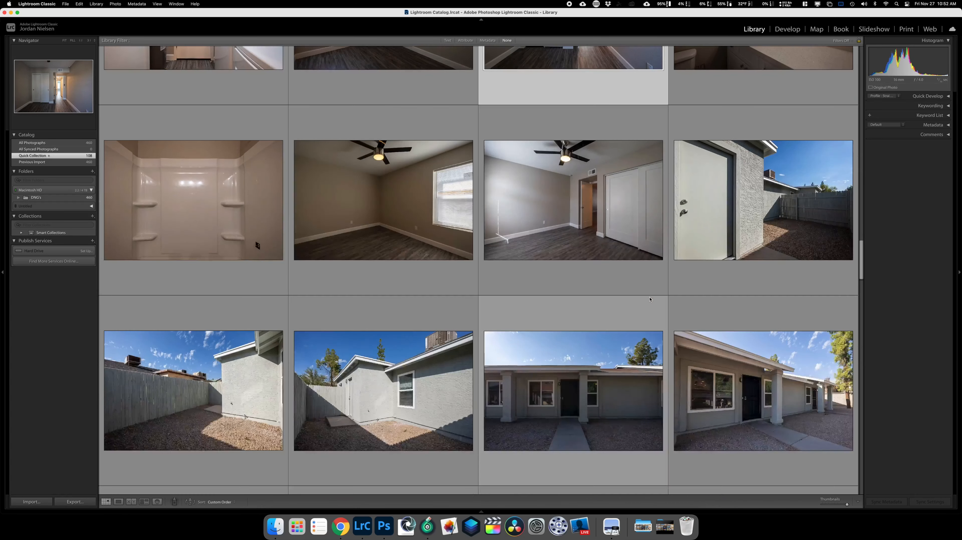
{"action": "scroll", "coordinate": [653, 303], "scroll_direction": "down", "scroll_amount": 3}
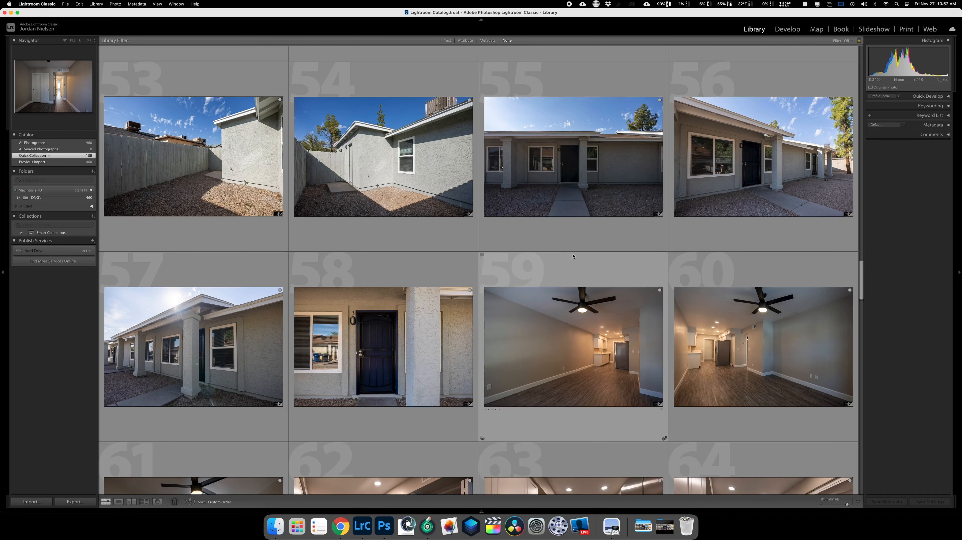
{"action": "scroll", "coordinate": [624, 224], "scroll_direction": "down", "scroll_amount": 3}
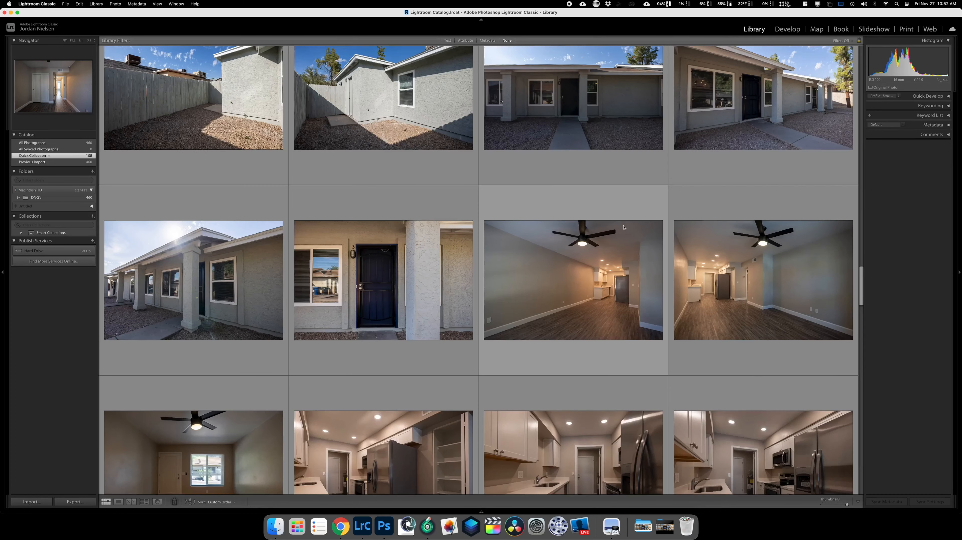
{"action": "scroll", "coordinate": [624, 226], "scroll_direction": "up", "scroll_amount": 2}
{"action": "scroll", "coordinate": [623, 227], "scroll_direction": "up", "scroll_amount": 1}
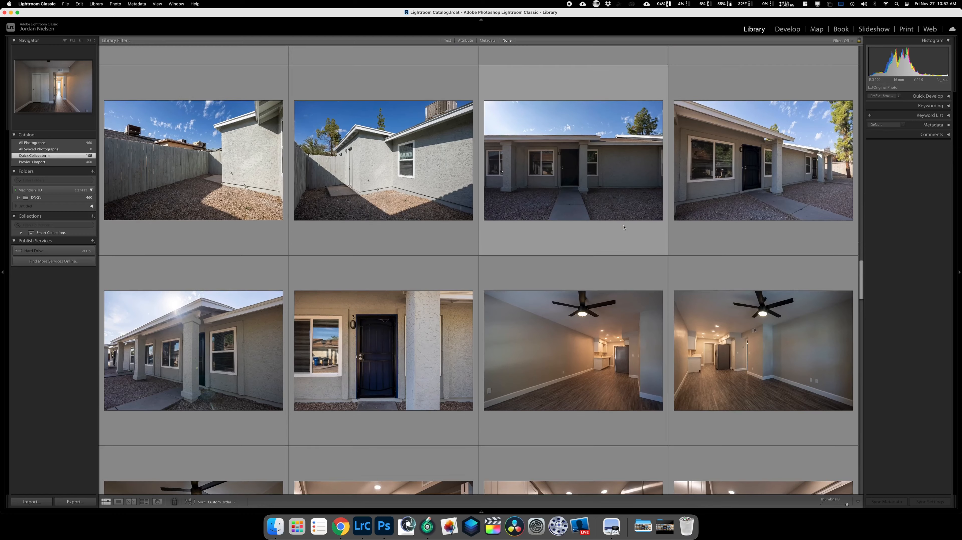
{"action": "scroll", "coordinate": [624, 227], "scroll_direction": "down", "scroll_amount": 1}
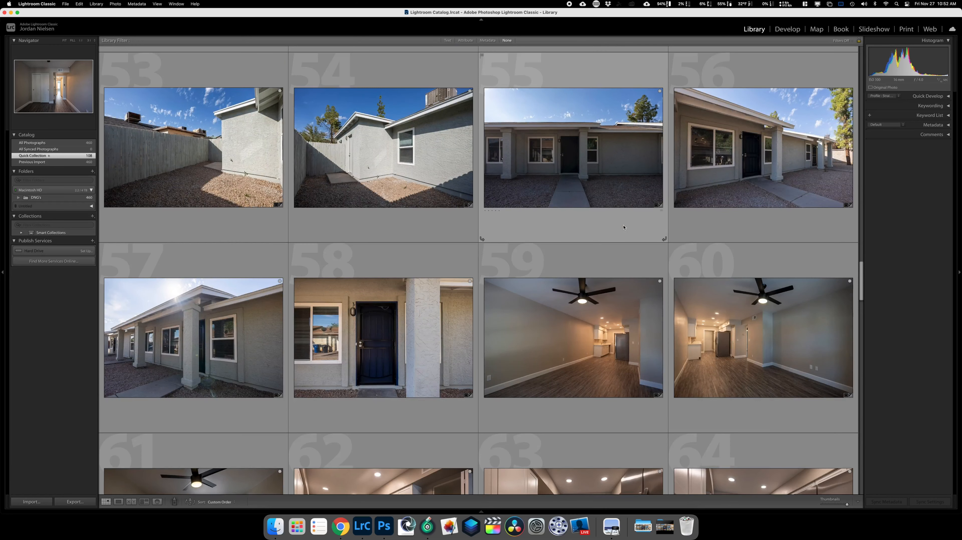
{"action": "scroll", "coordinate": [624, 226], "scroll_direction": "down", "scroll_amount": 1}
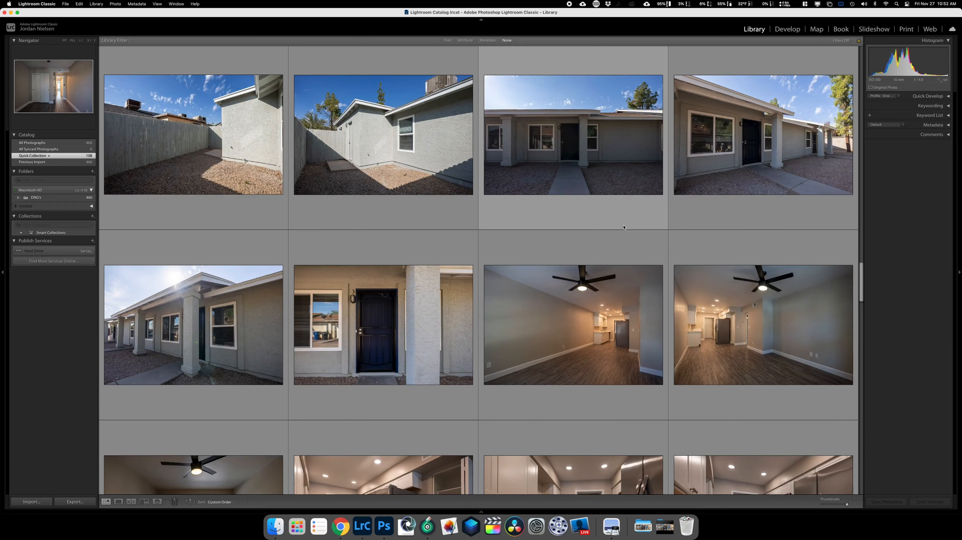
{"action": "scroll", "coordinate": [623, 230], "scroll_direction": "down", "scroll_amount": 6}
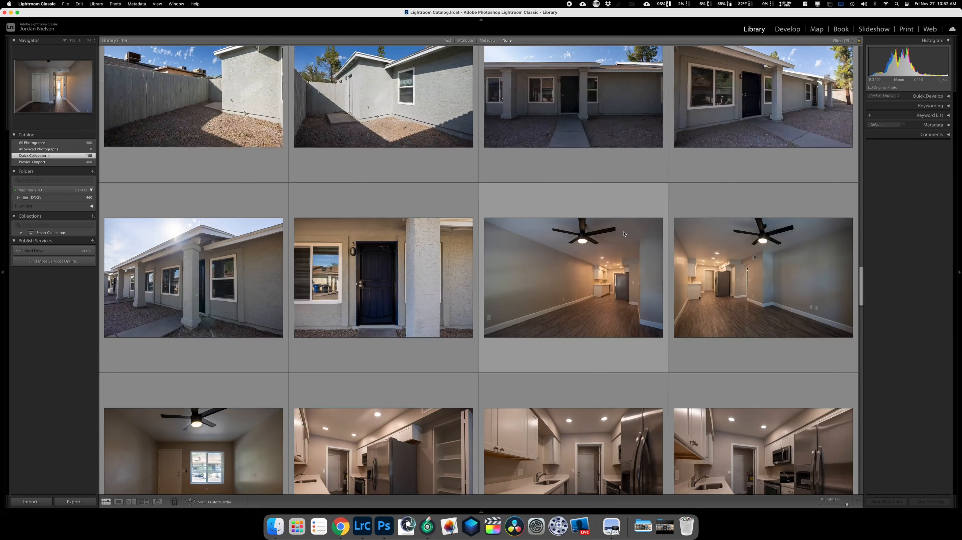
{"action": "scroll", "coordinate": [625, 234], "scroll_direction": "down", "scroll_amount": 2}
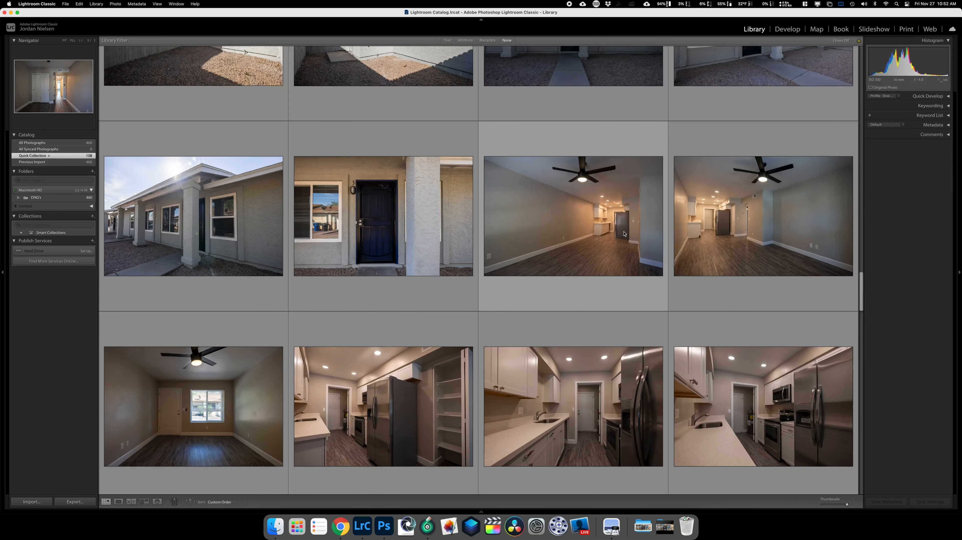
{"action": "scroll", "coordinate": [642, 223], "scroll_direction": "down", "scroll_amount": 3}
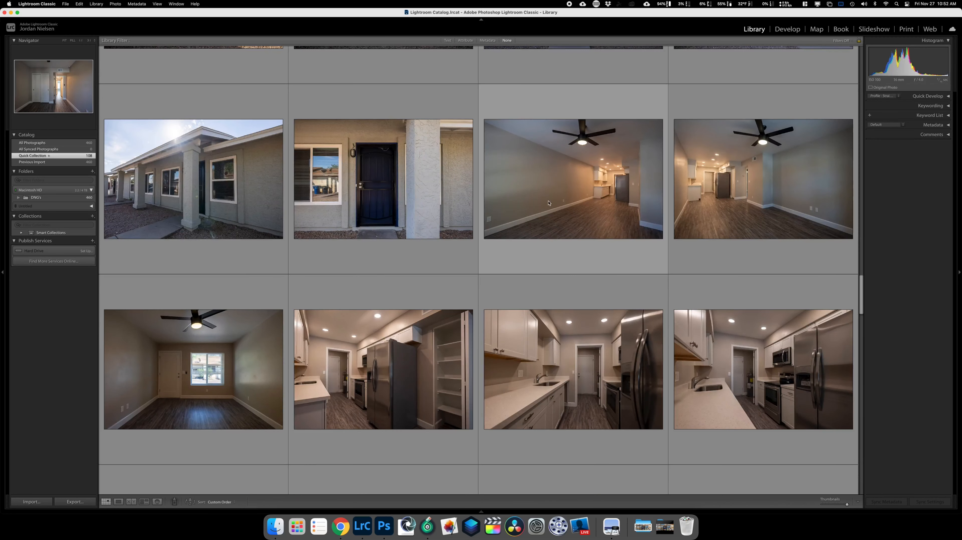
{"action": "scroll", "coordinate": [689, 210], "scroll_direction": "down", "scroll_amount": 5}
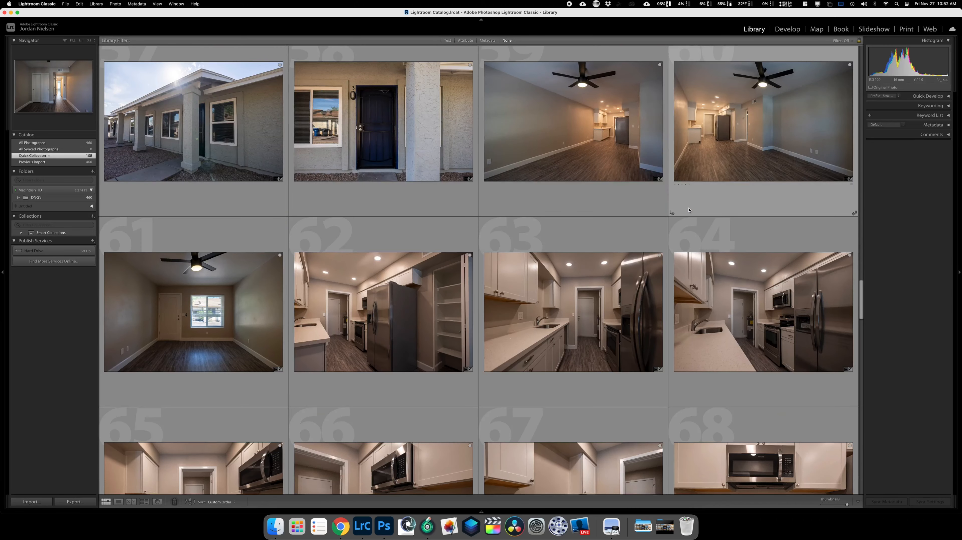
Remove photo 59, the first living room view toward the kitchen with the ceiling fan, from the Quick Collection
{"action": "scroll", "coordinate": [699, 205], "scroll_direction": "up", "scroll_amount": 1}
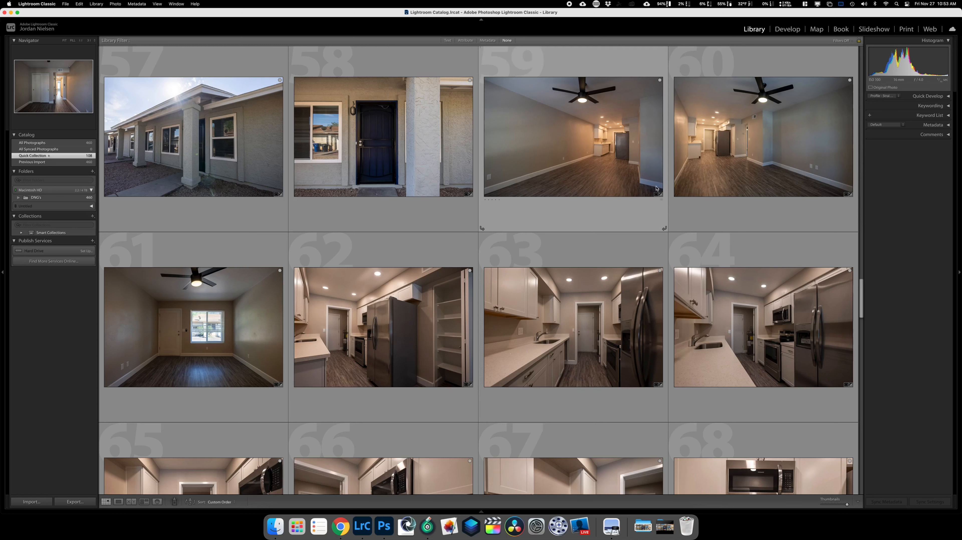
{"action": "left_click", "coordinate": [596, 208]}
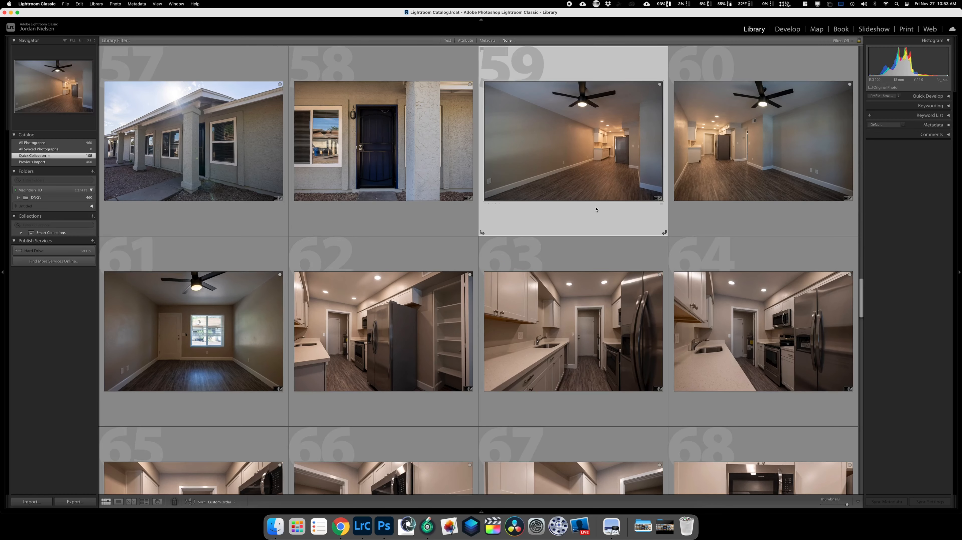
{"action": "key", "text": "b"}
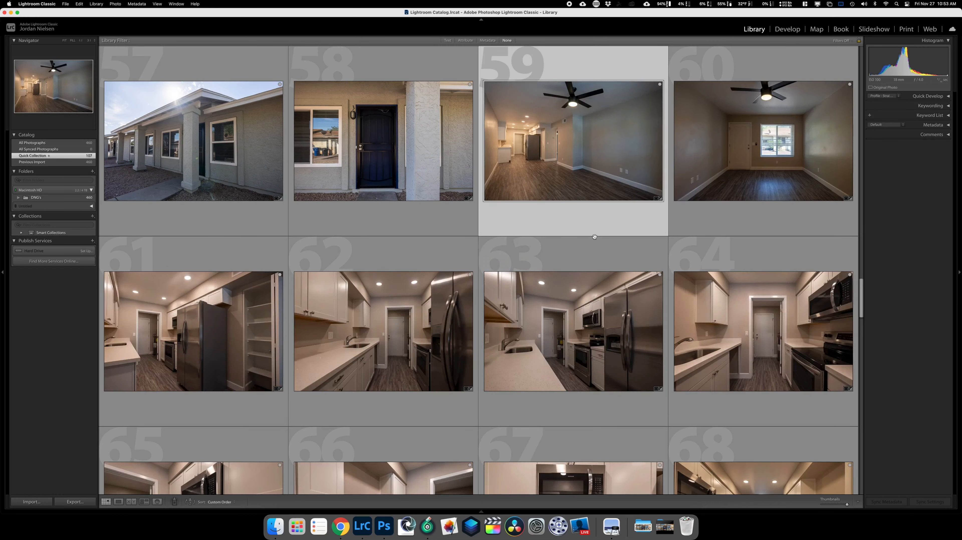
Compare the kitchen photos from 61 to 68 and remove photo 63, the view across the sink counter toward the refrigerator, from the Quick Collection
{"action": "scroll", "coordinate": [741, 119], "scroll_direction": "down", "scroll_amount": 2}
{"action": "scroll", "coordinate": [415, 170], "scroll_direction": "down", "scroll_amount": 3}
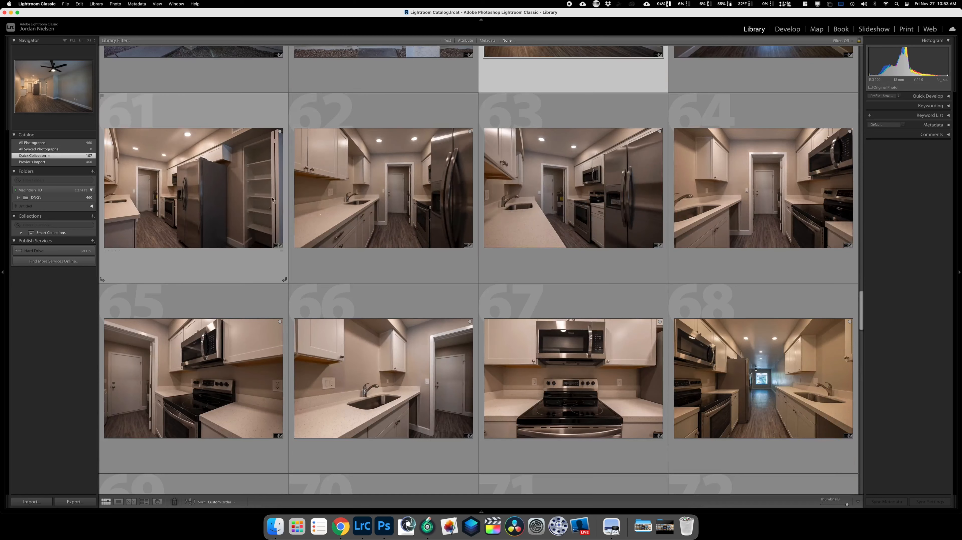
{"action": "scroll", "coordinate": [325, 170], "scroll_direction": "down", "scroll_amount": 3}
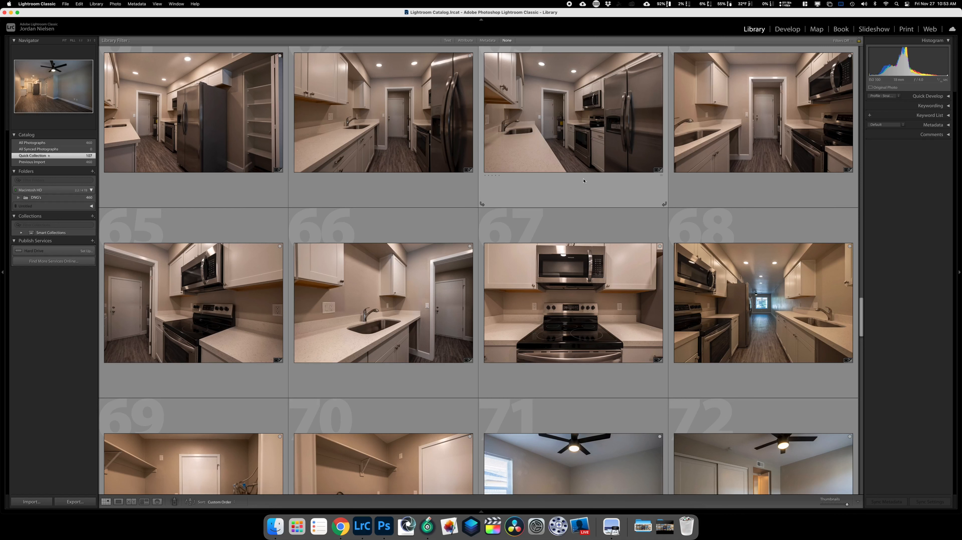
{"action": "scroll", "coordinate": [562, 144], "scroll_direction": "up", "scroll_amount": 2}
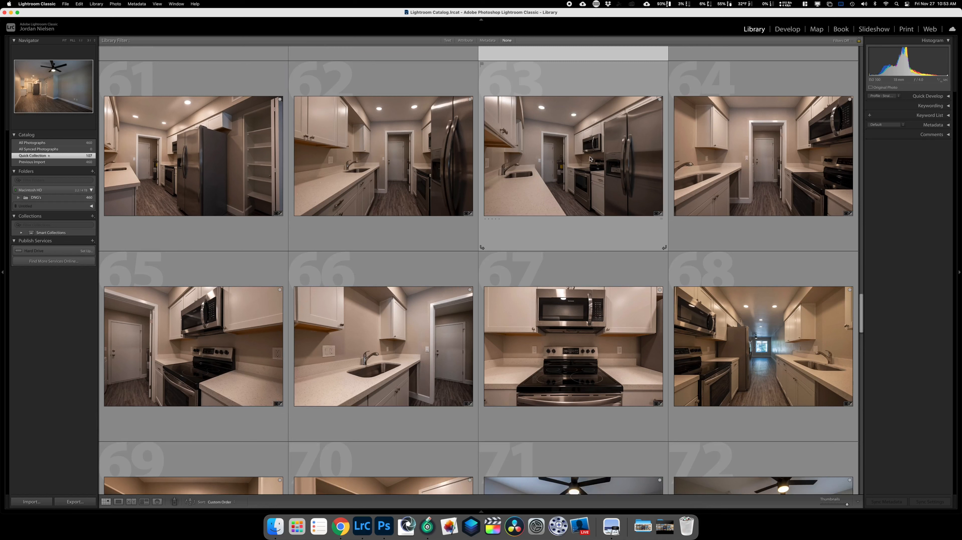
{"action": "left_click", "coordinate": [589, 170]}
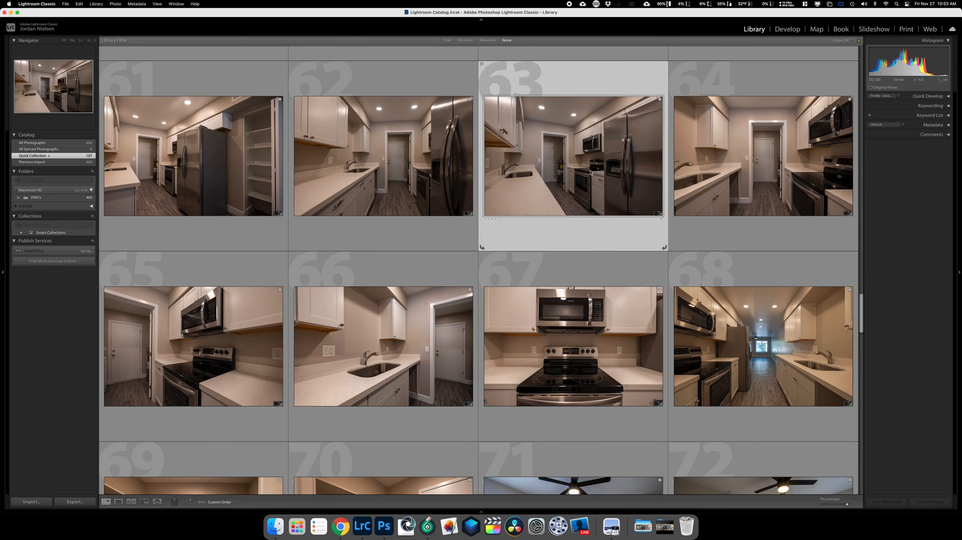
{"action": "key", "text": "b"}
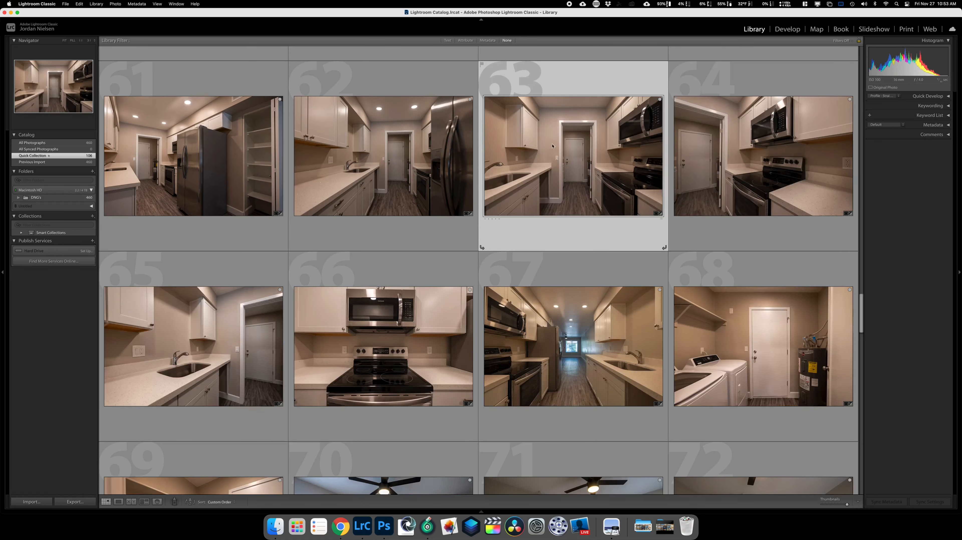
Compare the two laundry room photos and remove photo 69, the one without the water heater, from the Quick Collection
{"action": "scroll", "coordinate": [702, 168], "scroll_direction": "down", "scroll_amount": 8}
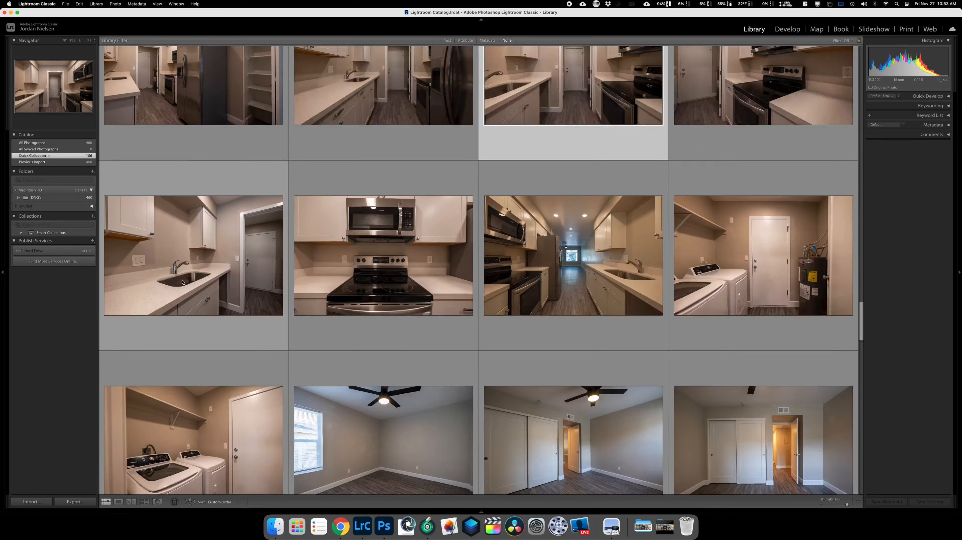
{"action": "scroll", "coordinate": [317, 259], "scroll_direction": "down", "scroll_amount": 1}
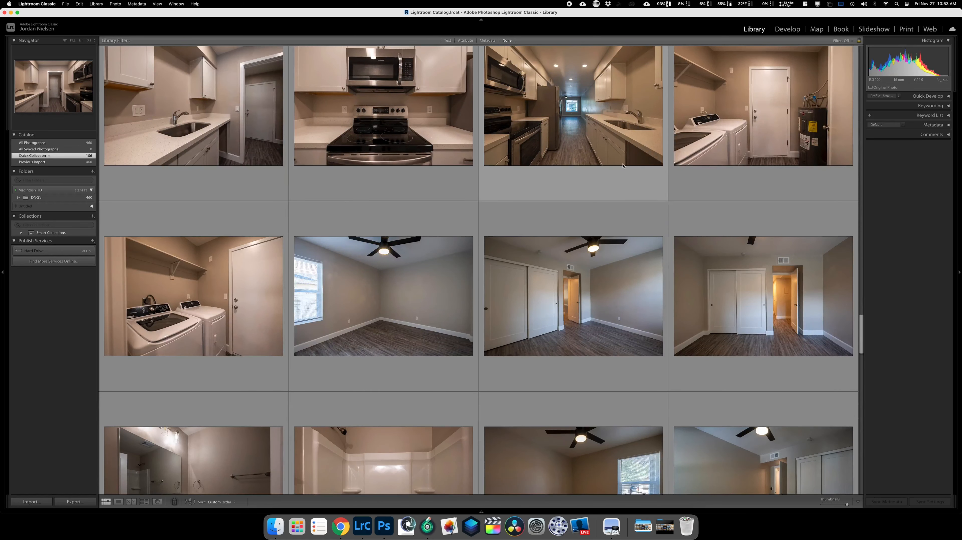
{"action": "scroll", "coordinate": [623, 165], "scroll_direction": "down", "scroll_amount": 5}
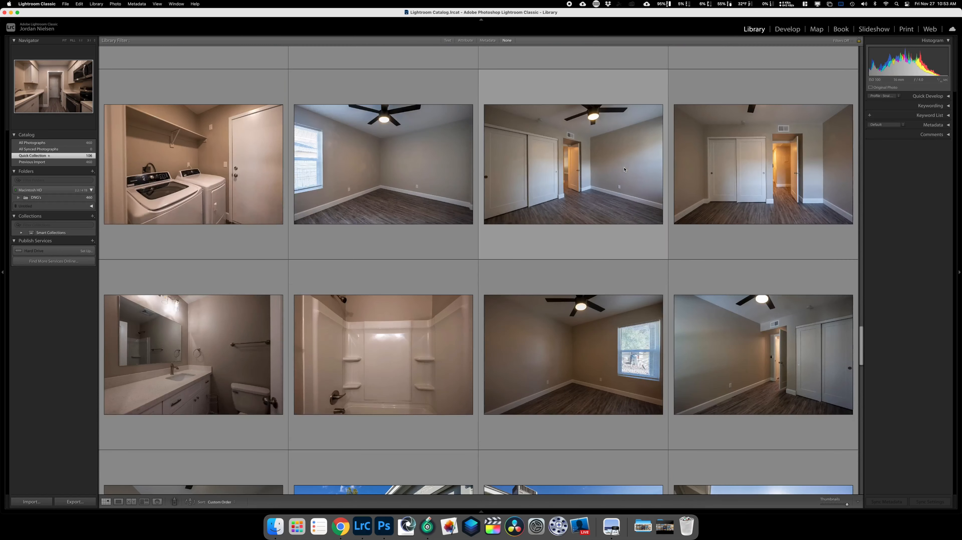
{"action": "scroll", "coordinate": [394, 230], "scroll_direction": "up", "scroll_amount": 6}
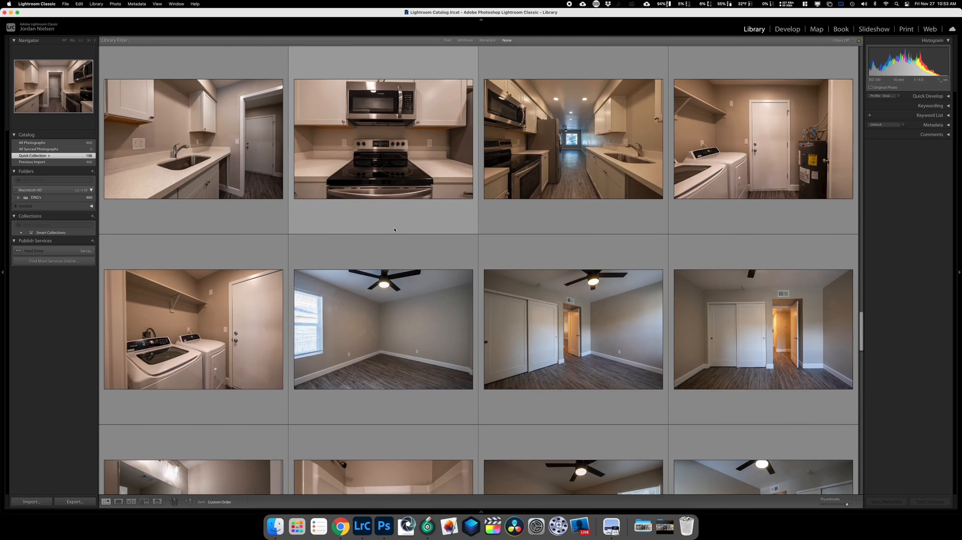
{"action": "left_click", "coordinate": [242, 310]}
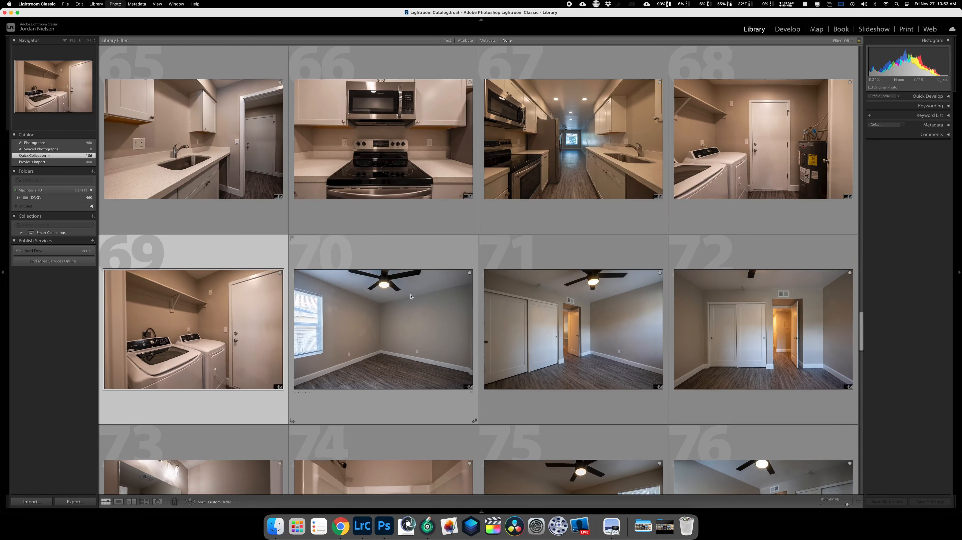
{"action": "key", "text": "b"}
Remove photo 70, the angled bedroom view with the ceiling fan, sliding closet and open doorway, from the Quick Collection
{"action": "scroll", "coordinate": [453, 295], "scroll_direction": "down", "scroll_amount": 6}
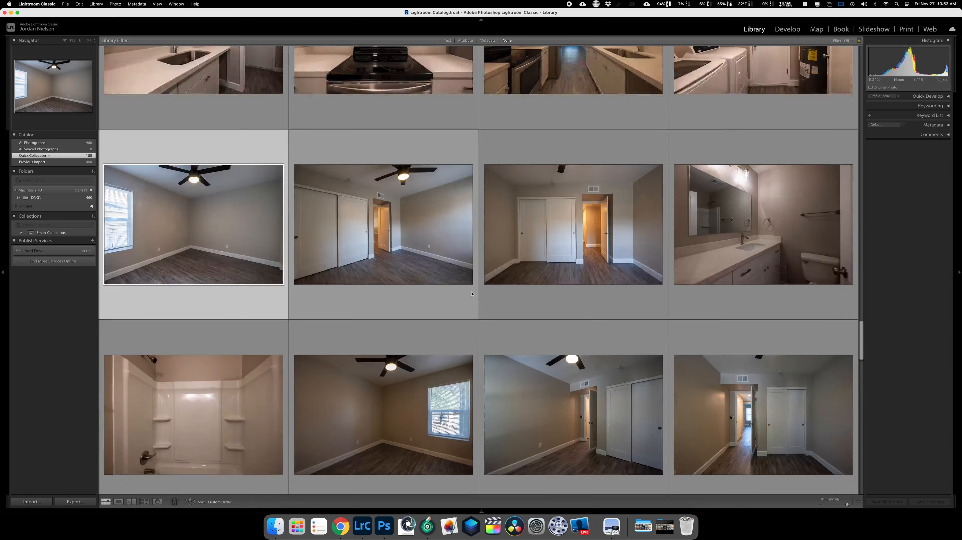
{"action": "scroll", "coordinate": [472, 294], "scroll_direction": "down", "scroll_amount": 2}
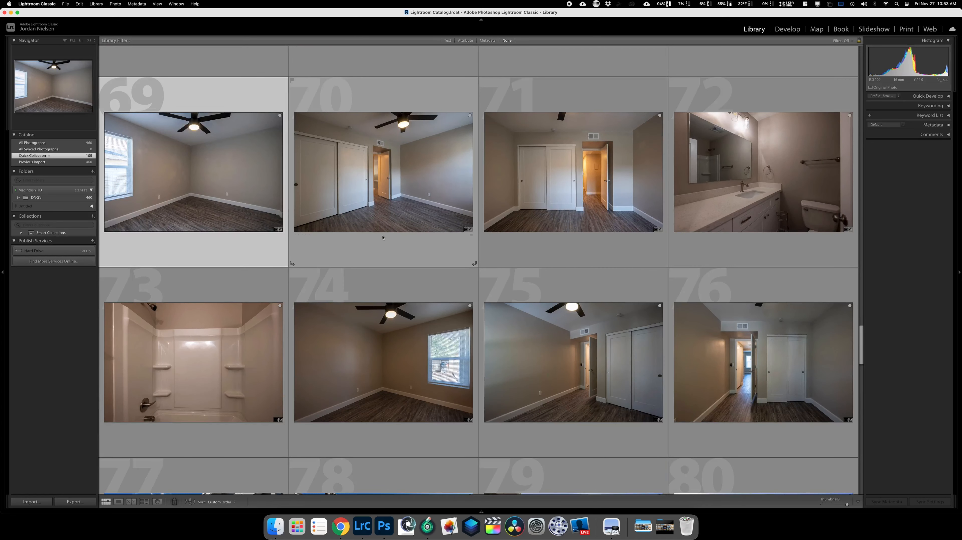
{"action": "left_click", "coordinate": [382, 237]}
{"action": "key", "text": "b"}
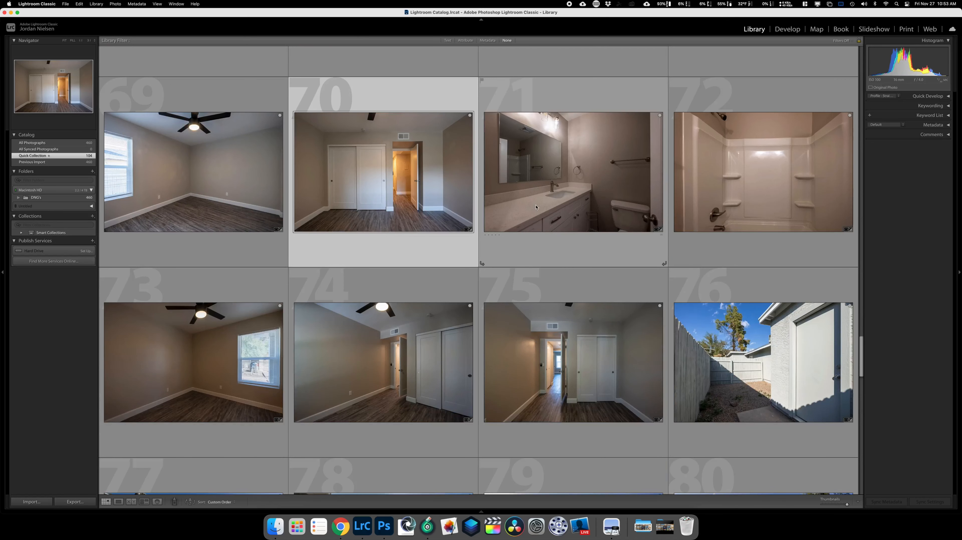
Recheck the earlier bedroom photos and remove photo 74, the angled bedroom view with the sliding closet beside the doorway, from the Quick Collection
{"action": "scroll", "coordinate": [536, 206], "scroll_direction": "up", "scroll_amount": 15}
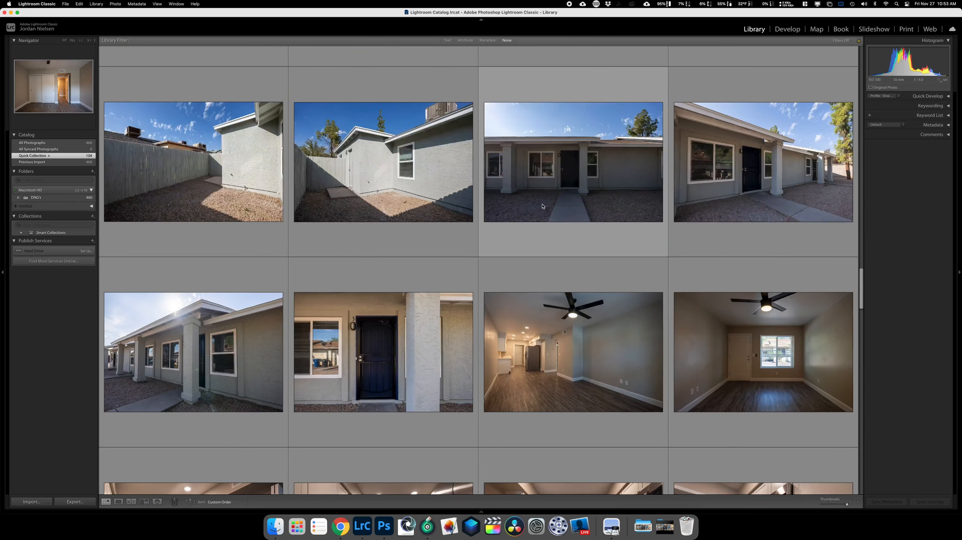
{"action": "scroll", "coordinate": [542, 206], "scroll_direction": "up", "scroll_amount": 8}
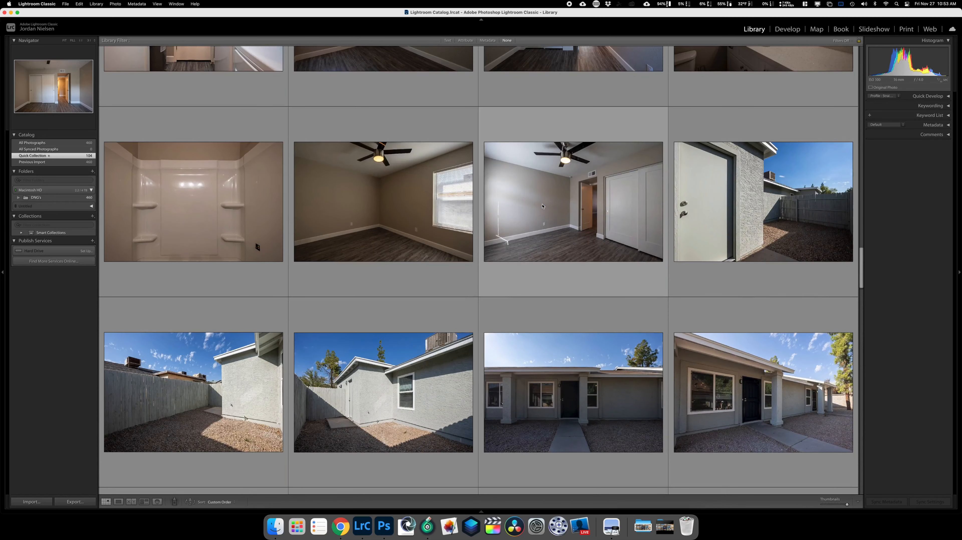
{"action": "scroll", "coordinate": [542, 206], "scroll_direction": "up", "scroll_amount": 5}
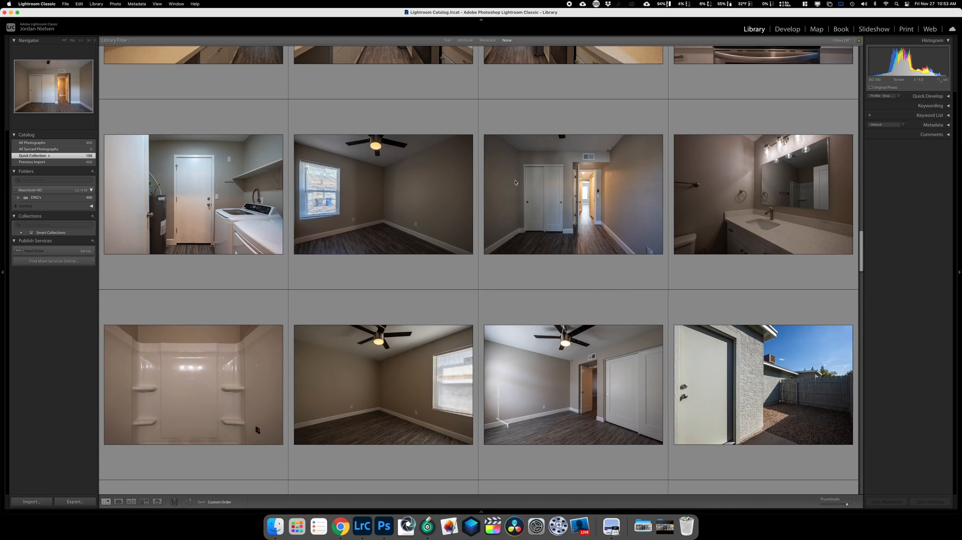
{"action": "scroll", "coordinate": [560, 186], "scroll_direction": "up", "scroll_amount": 4}
{"action": "scroll", "coordinate": [560, 186], "scroll_direction": "down", "scroll_amount": 8}
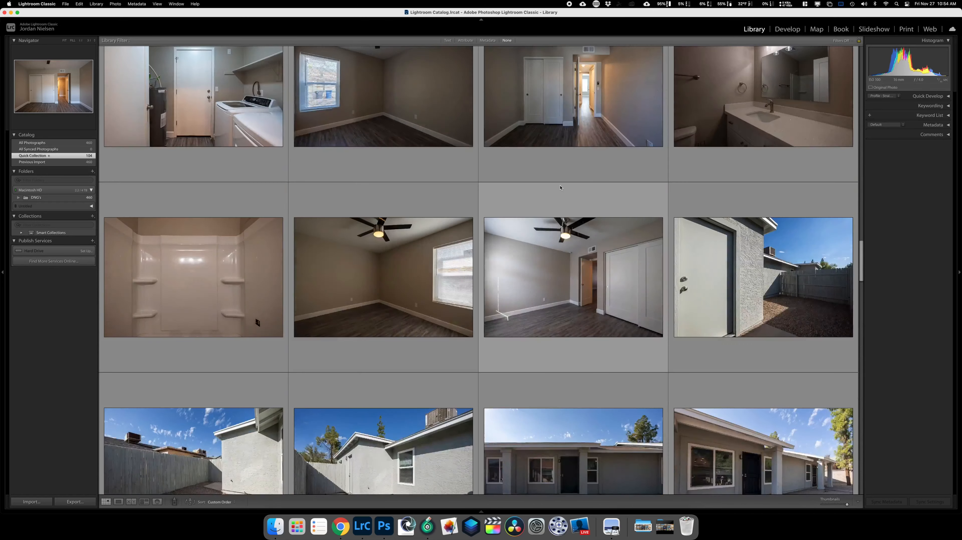
{"action": "scroll", "coordinate": [560, 186], "scroll_direction": "down", "scroll_amount": 3}
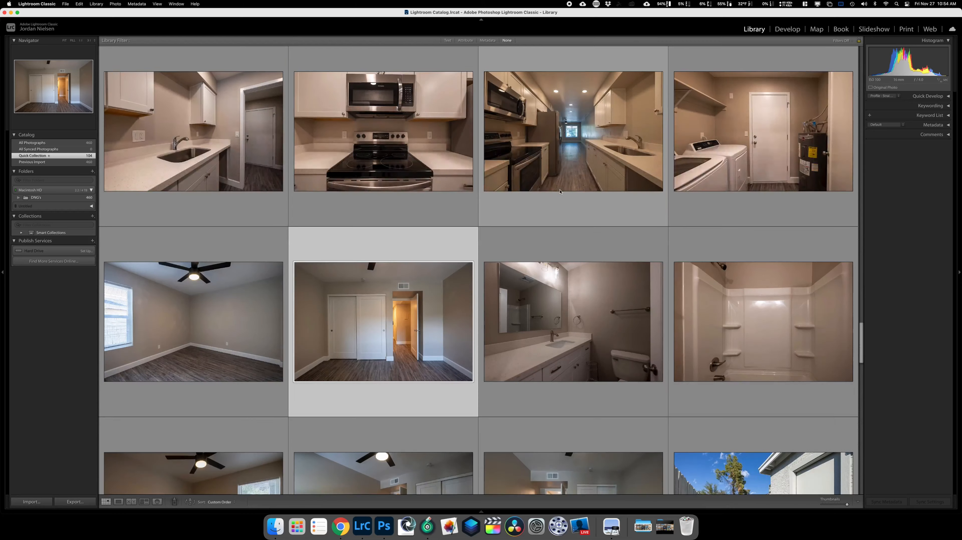
{"action": "scroll", "coordinate": [561, 204], "scroll_direction": "down", "scroll_amount": 4}
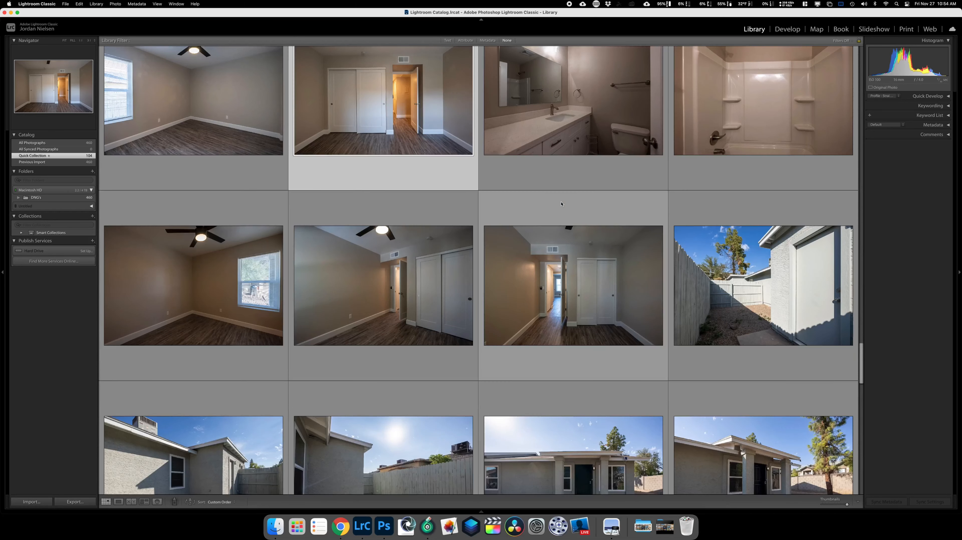
{"action": "left_click", "coordinate": [361, 249]}
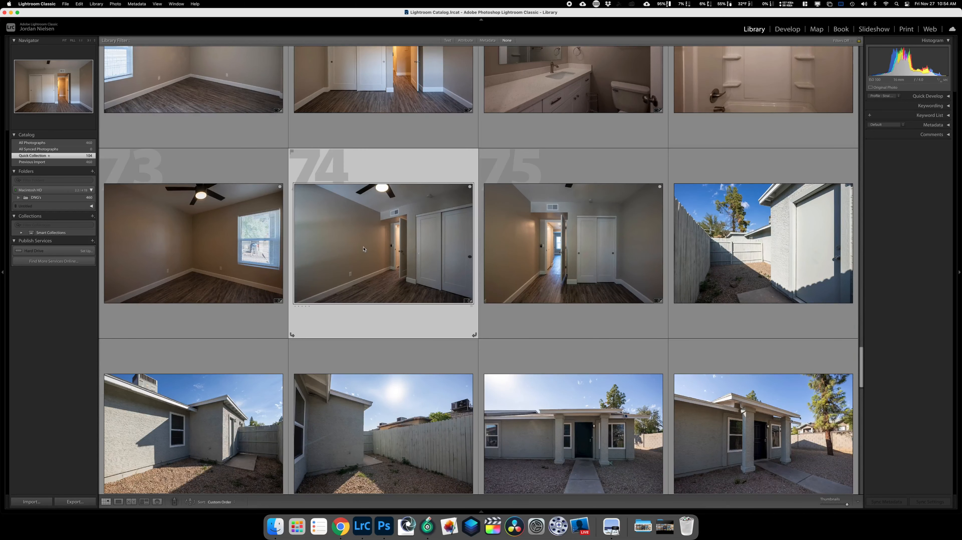
{"action": "key", "text": "b"}
{"action": "scroll", "coordinate": [616, 230], "scroll_direction": "down", "scroll_amount": 4}
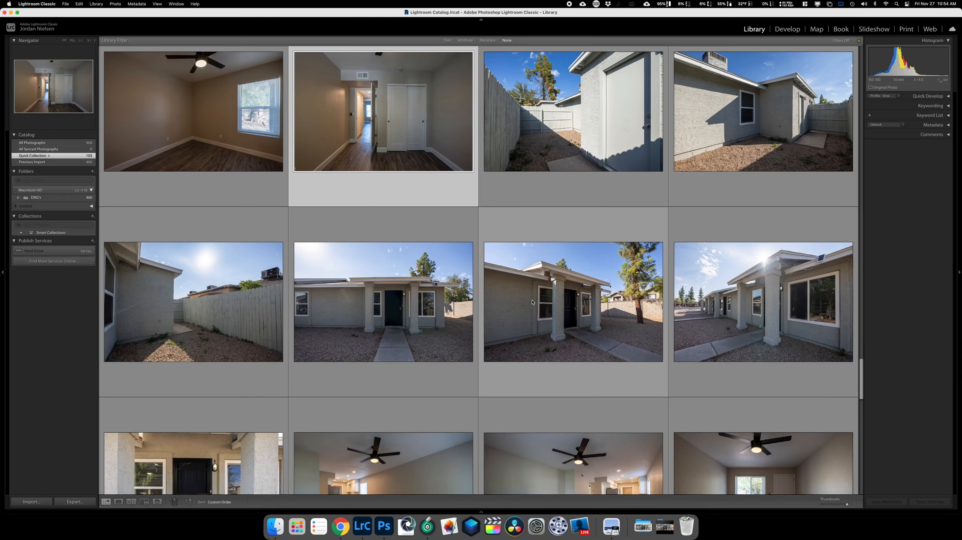
Check the exterior and living room photos and remove photo 82, the ceiling-fan view with the kitchen at its left, from the Quick Collection
{"action": "scroll", "coordinate": [616, 229], "scroll_direction": "down", "scroll_amount": 4}
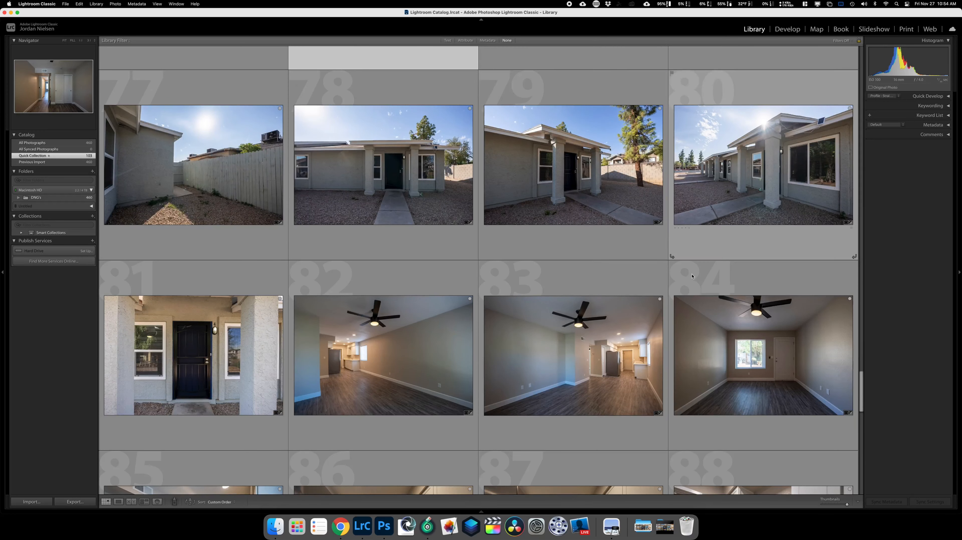
{"action": "scroll", "coordinate": [548, 253], "scroll_direction": "down", "scroll_amount": 5}
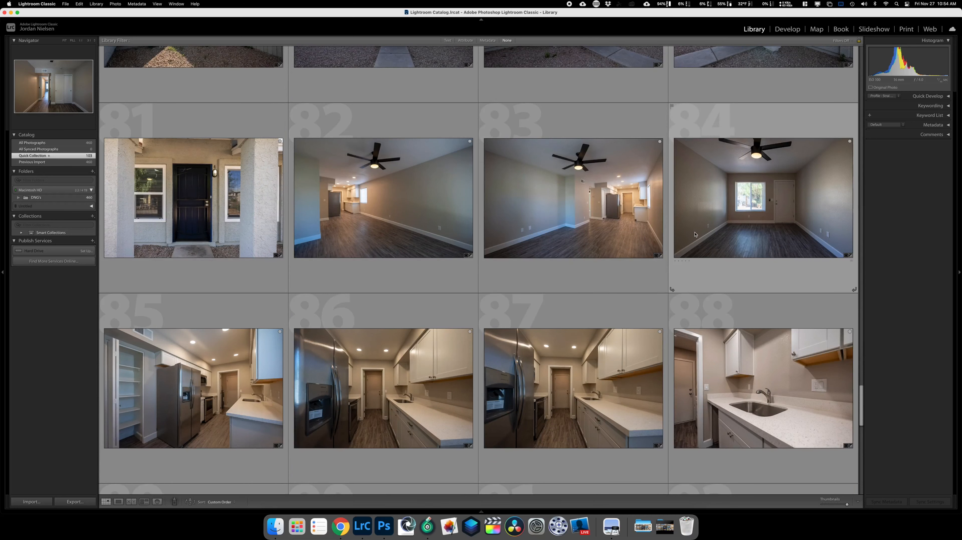
{"action": "left_click", "coordinate": [431, 230]}
{"action": "key", "text": "Delete"}
Compare the two similar kitchen views beside the refrigerator and remove photo 85, the first one, from the Quick Collection
{"action": "scroll", "coordinate": [719, 237], "scroll_direction": "down", "scroll_amount": 1}
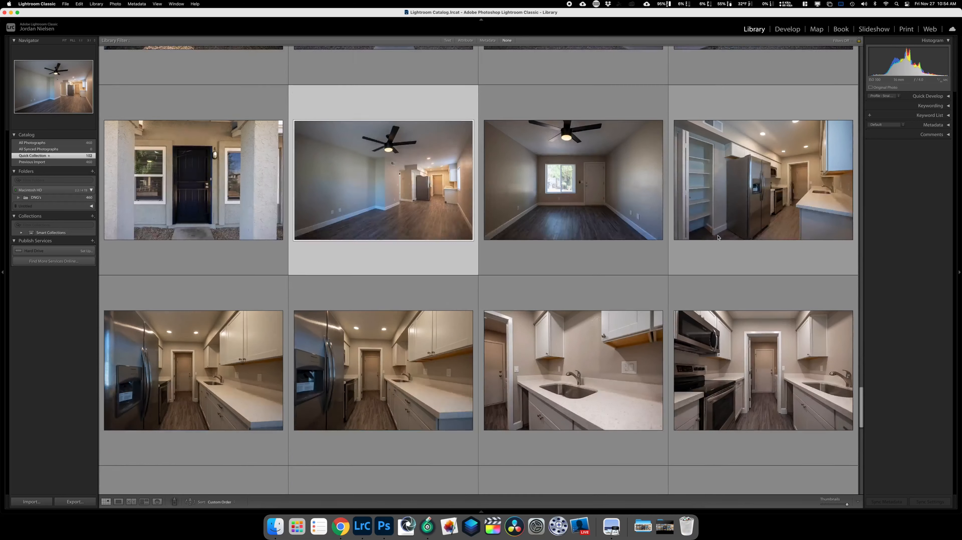
{"action": "scroll", "coordinate": [718, 237], "scroll_direction": "down", "scroll_amount": 5}
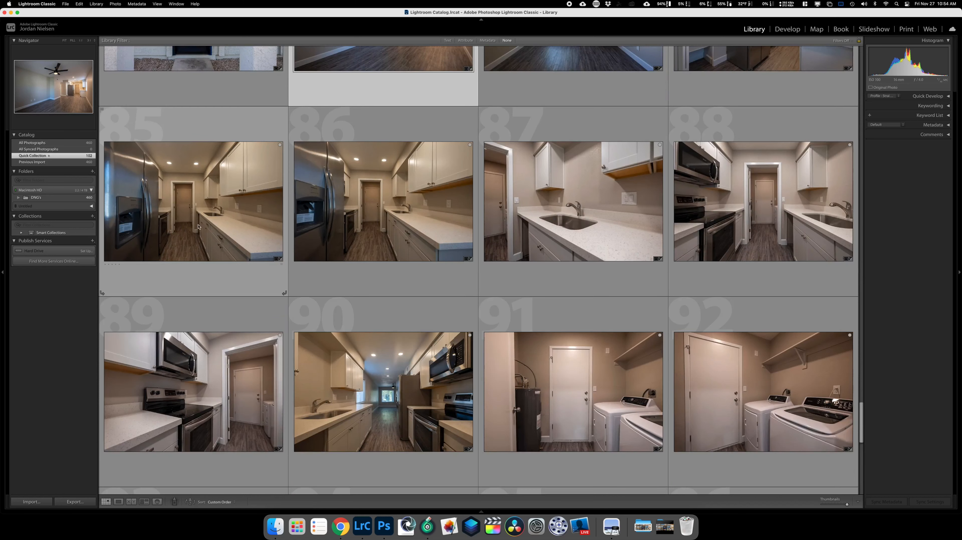
{"action": "left_click", "coordinate": [244, 226]}
{"action": "key", "text": "Delete"}
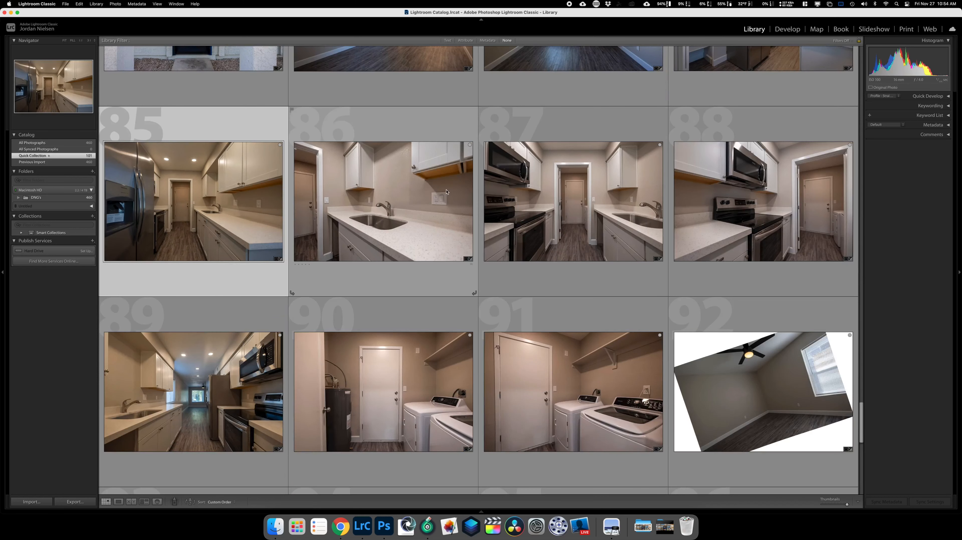
Compare the two laundry room photos and remove photo 91, the one without the water heater, from the Quick Collection
{"action": "scroll", "coordinate": [472, 200], "scroll_direction": "down", "scroll_amount": 3}
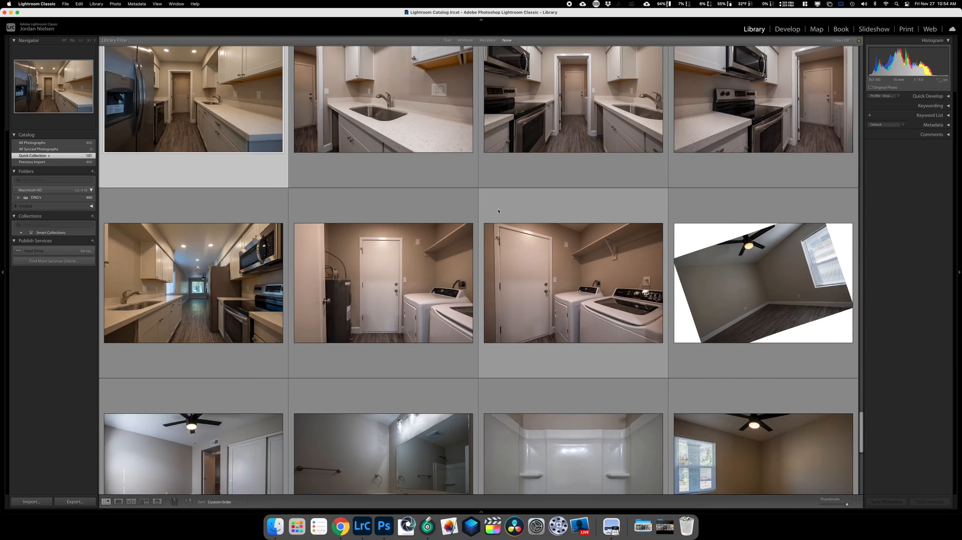
{"action": "scroll", "coordinate": [498, 211], "scroll_direction": "down", "scroll_amount": 3}
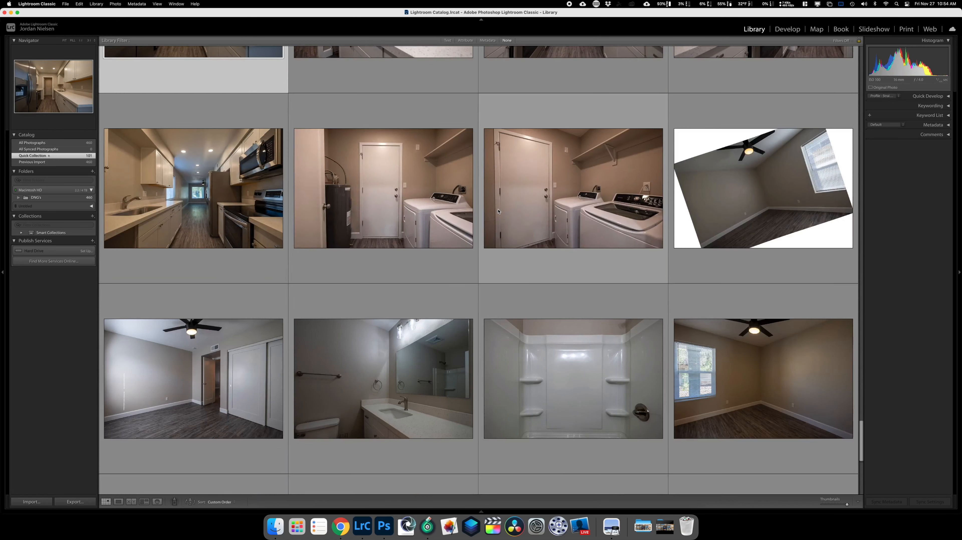
{"action": "left_click", "coordinate": [585, 216]}
{"action": "key", "text": "Delete"}
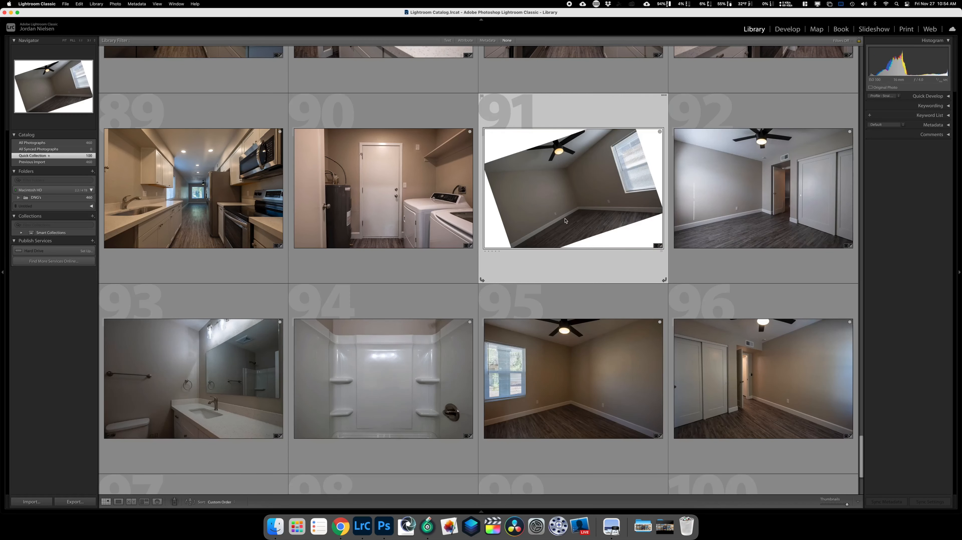
Turn Upright off in the Transform settings of photo 91, the tilted bedroom view, and return to the photo grid
{"action": "scroll", "coordinate": [540, 151], "scroll_direction": "down", "scroll_amount": 2}
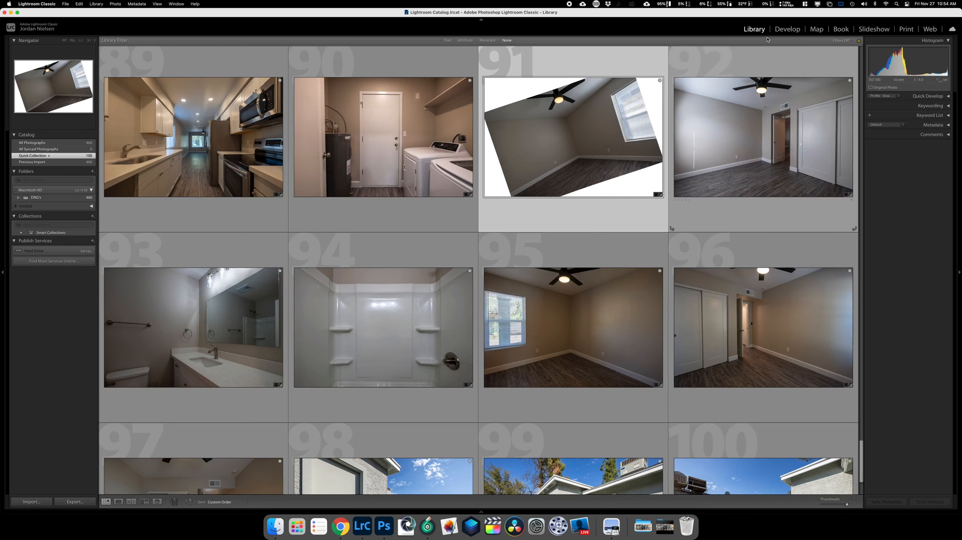
{"action": "left_click", "coordinate": [787, 29]}
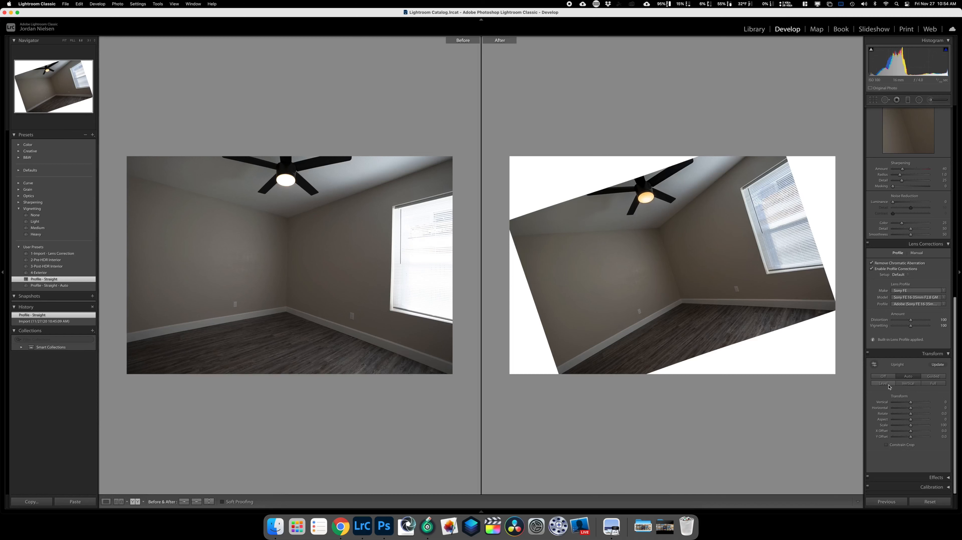
{"action": "left_click", "coordinate": [884, 376]}
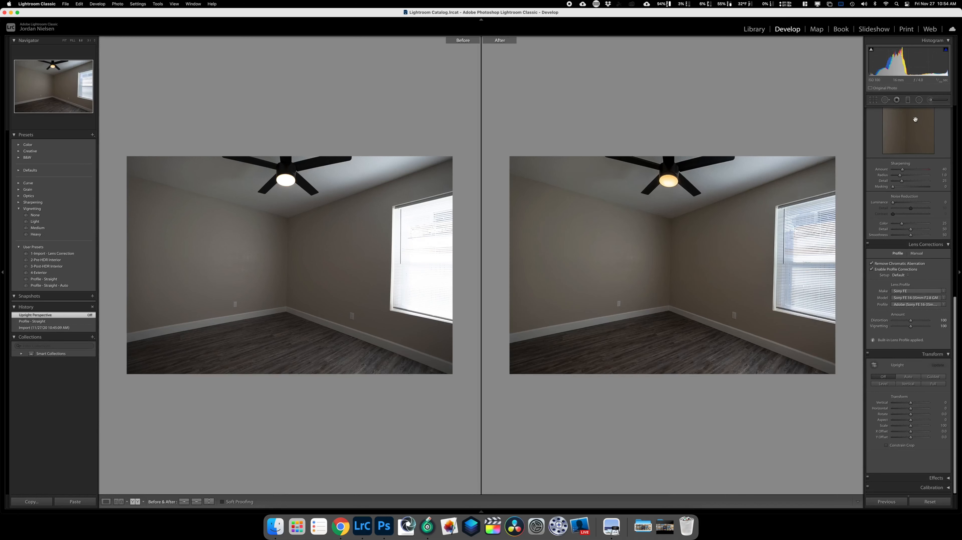
{"action": "left_click", "coordinate": [754, 29]}
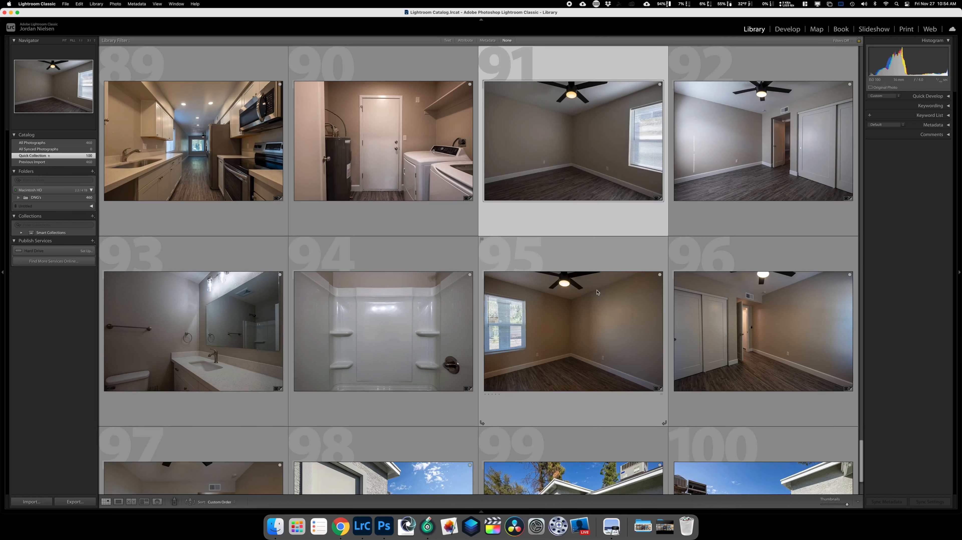
Compare the last bedroom photos and remove photo 96, the angled view with the sliding closet, from the Quick Collection
{"action": "key", "text": "j"}
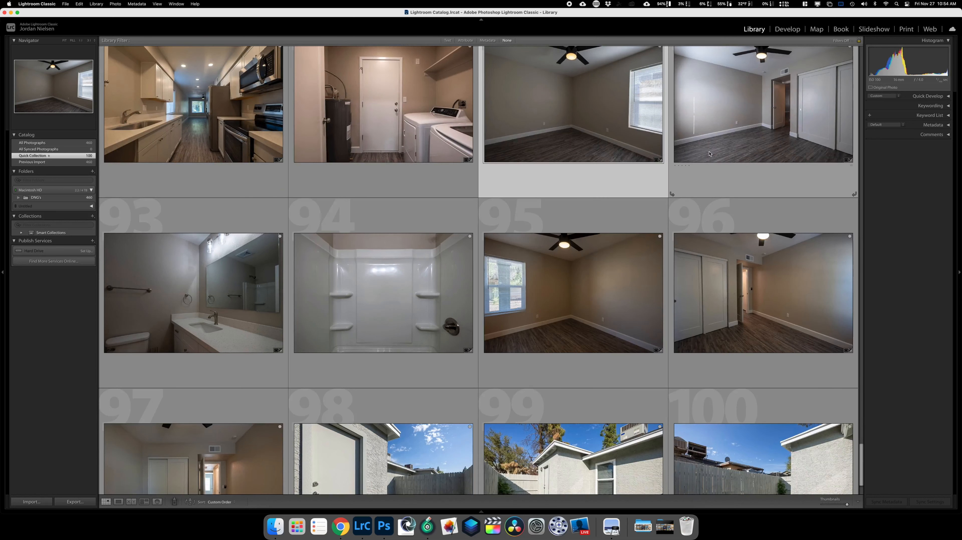
{"action": "scroll", "coordinate": [815, 127], "scroll_direction": "down", "scroll_amount": 3}
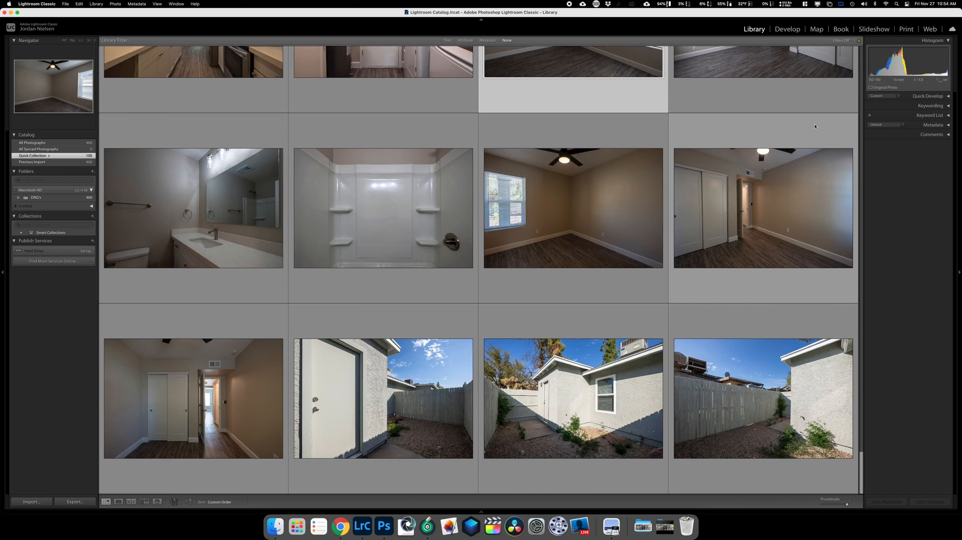
{"action": "key", "text": "j"}
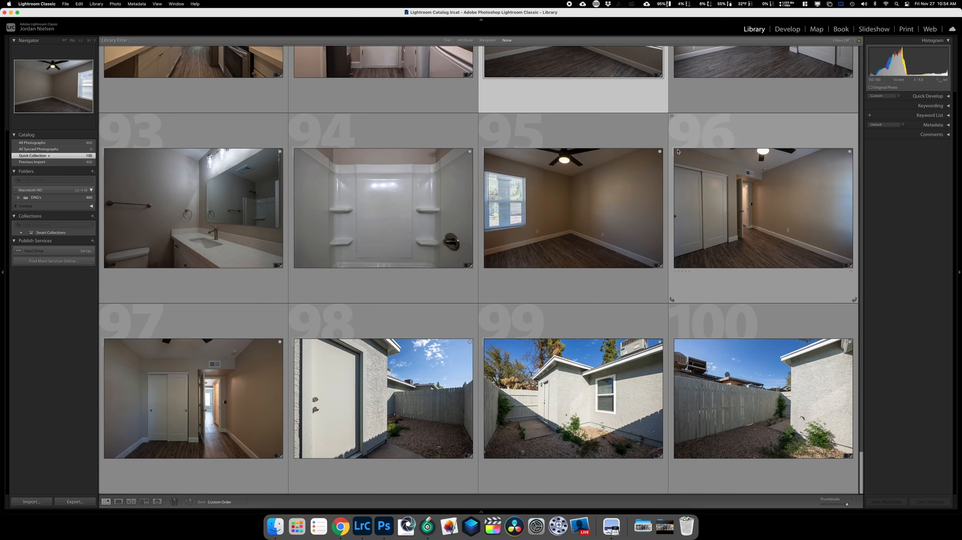
{"action": "left_click", "coordinate": [782, 273]}
{"action": "key", "text": "b"}
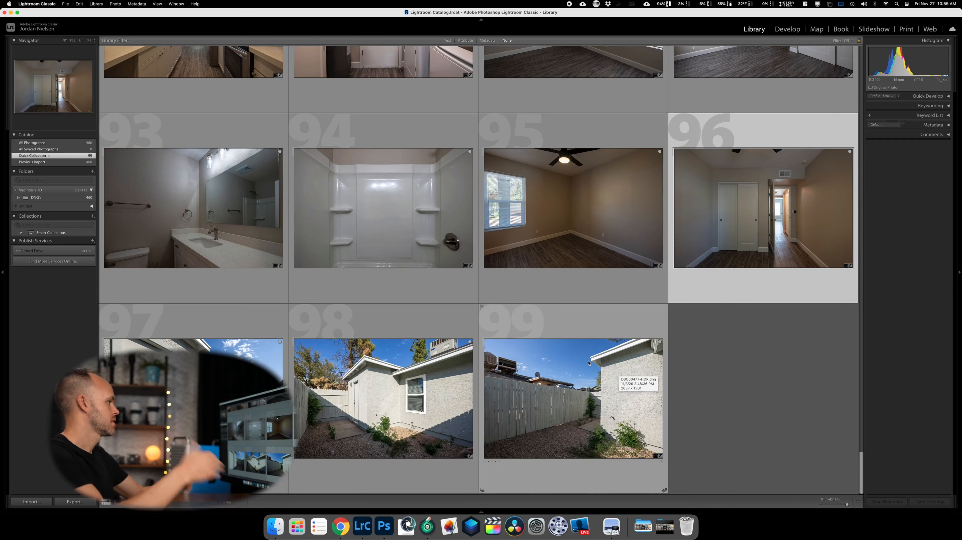
Return to the start of the Quick Collection and shrink the grid thumbnails to eleven photos per row with the photo numbers shown
{"action": "scroll", "coordinate": [556, 362], "scroll_direction": "up", "scroll_amount": 10}
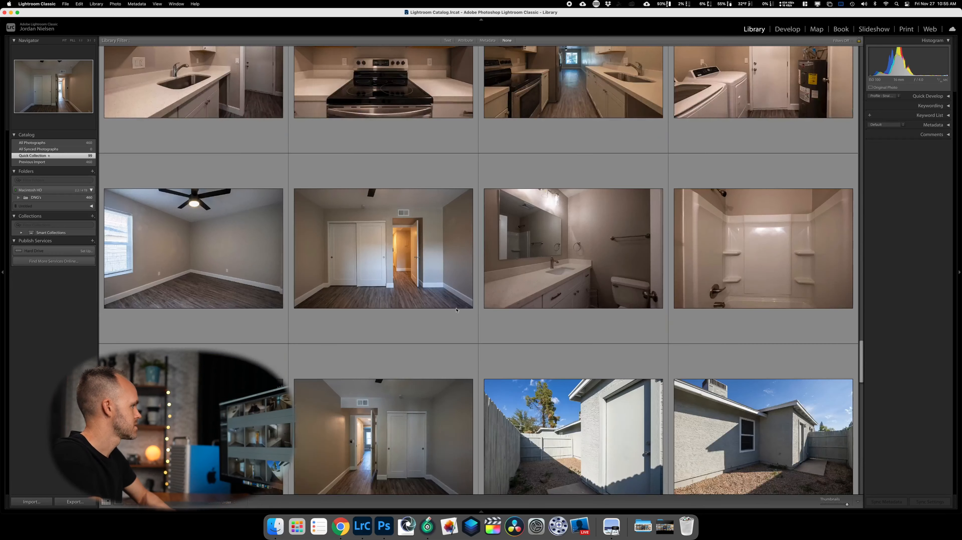
{"action": "scroll", "coordinate": [294, 287], "scroll_direction": "up", "scroll_amount": 15}
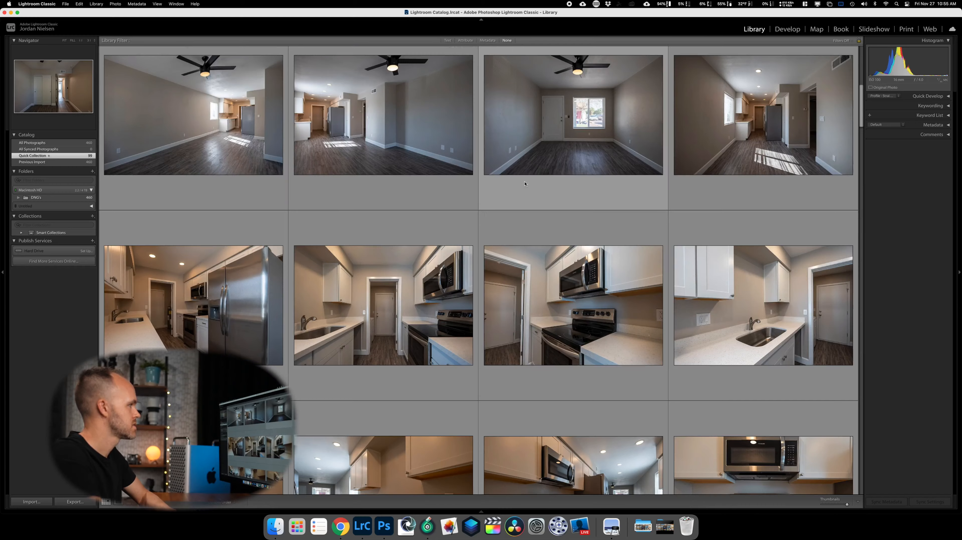
{"action": "scroll", "coordinate": [645, 299], "scroll_direction": "up", "scroll_amount": 5}
{"action": "scroll", "coordinate": [645, 299], "scroll_direction": "up", "scroll_amount": 4}
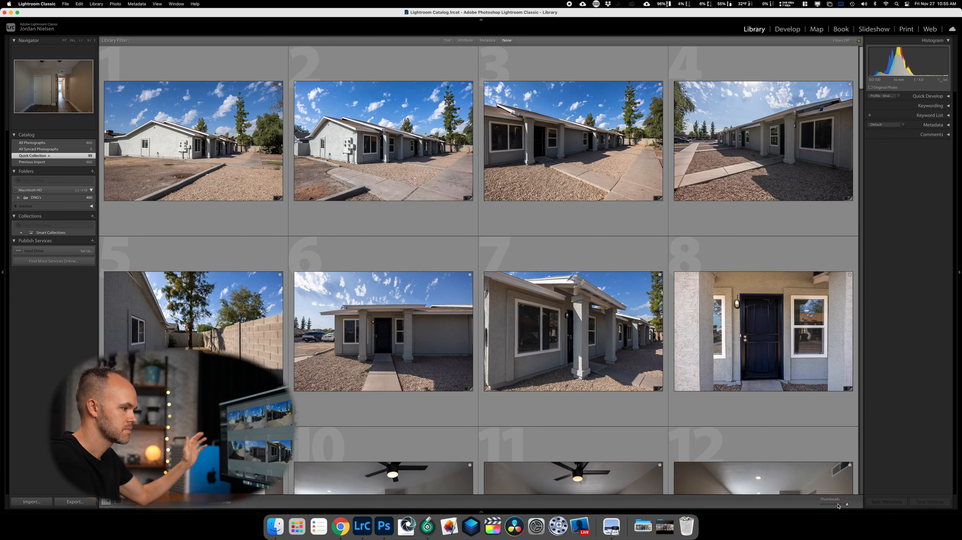
{"action": "left_click", "coordinate": [838, 505]}
{"action": "left_click", "coordinate": [835, 505]}
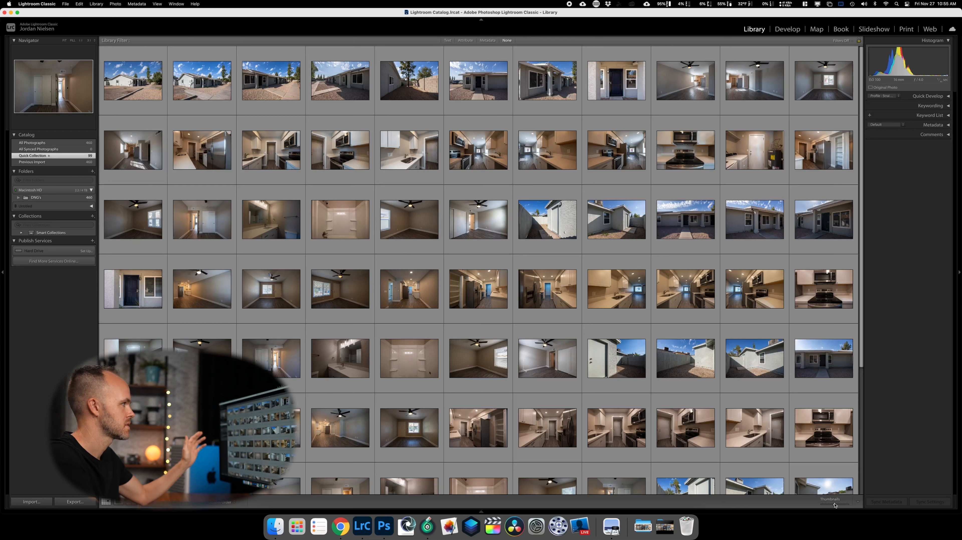
{"action": "key", "text": "j"}
Look through the saved user presets available in Quick Develop without applying one
{"action": "left_click", "coordinate": [884, 97]}
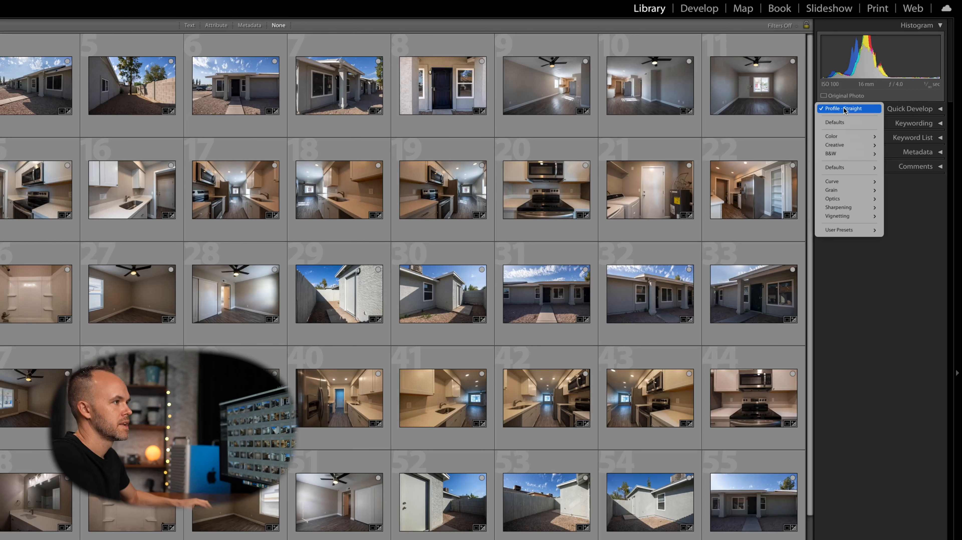
{"action": "mouse_move", "coordinate": [849, 230]}
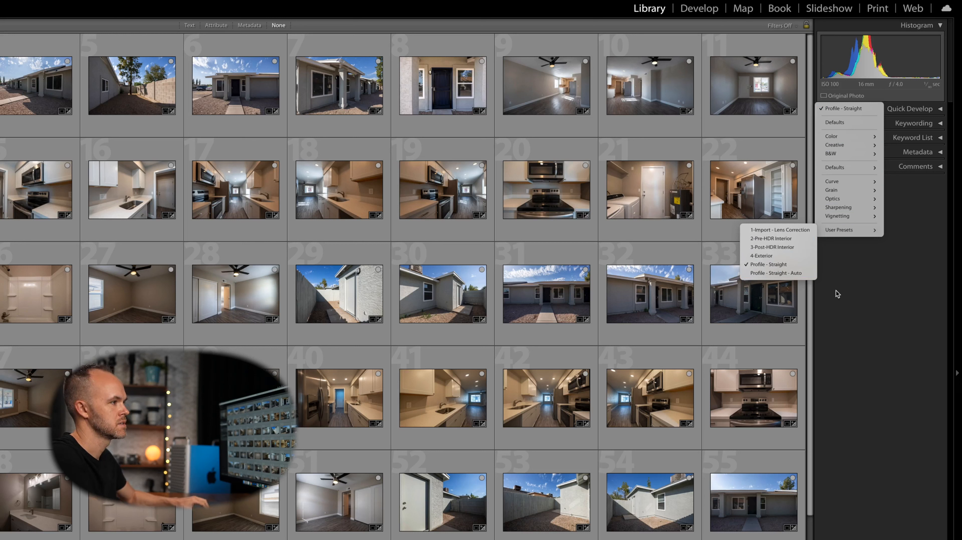
{"action": "left_click", "coordinate": [859, 298]}
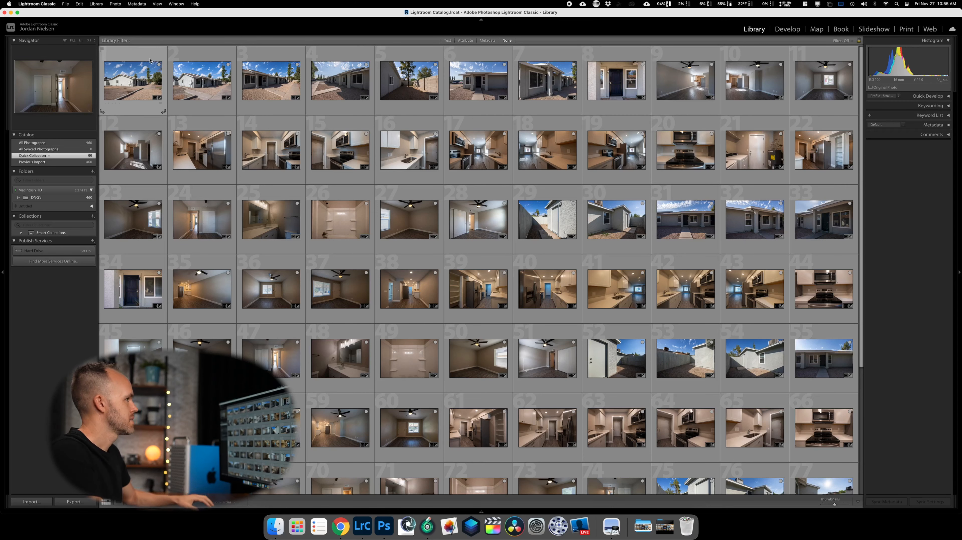
Apply the 4-Exterior user preset to exterior photos 1 through 8
{"action": "left_click", "coordinate": [133, 81]}
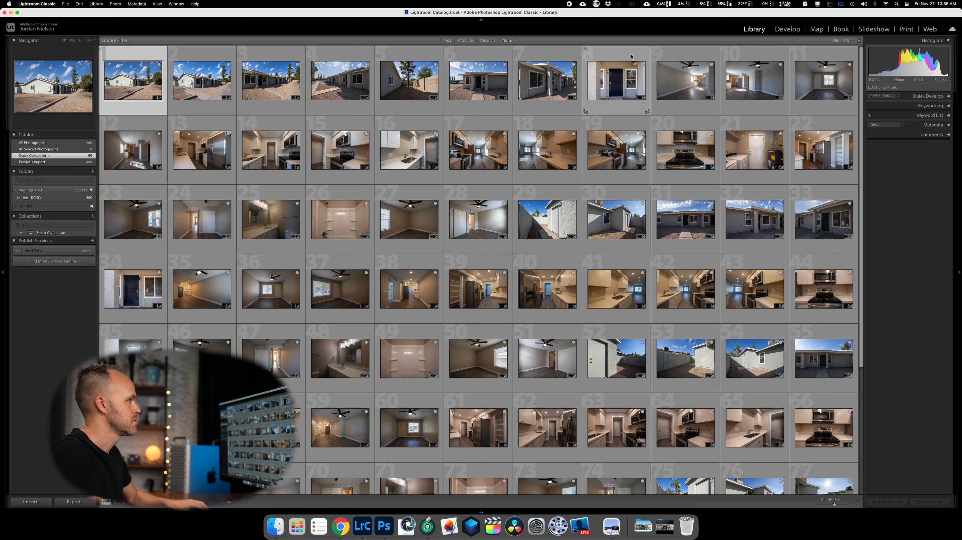
{"action": "left_click", "coordinate": [632, 57], "text": "shift"}
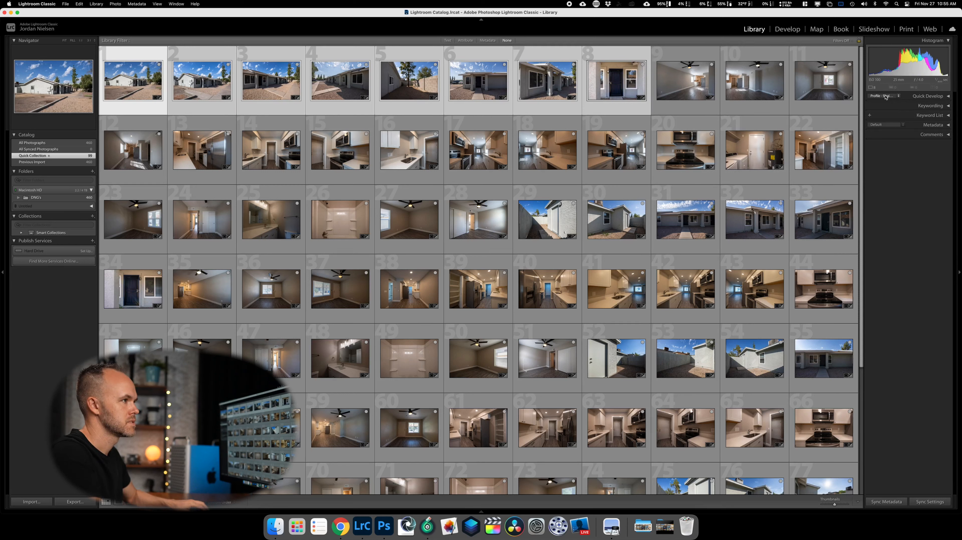
{"action": "left_click", "coordinate": [886, 96]}
{"action": "mouse_move", "coordinate": [896, 178]}
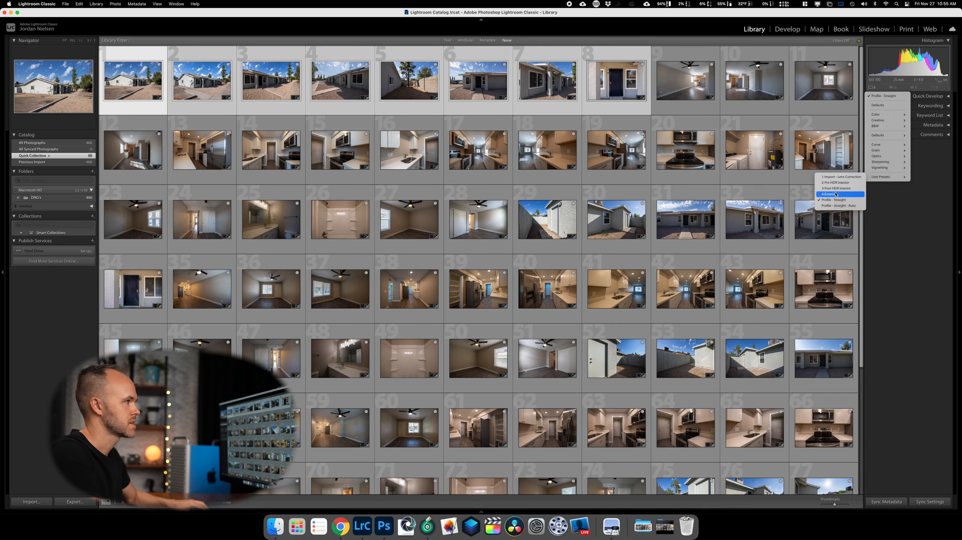
{"action": "left_click", "coordinate": [832, 194]}
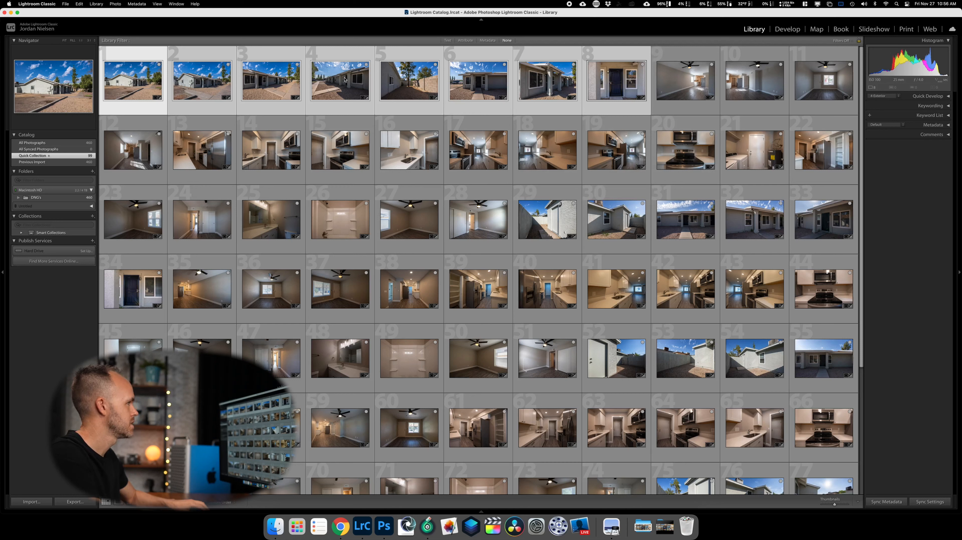
Apply the 3-Post-HDR Interior user preset to interior photos 9 through 28
{"action": "left_click", "coordinate": [682, 57]}
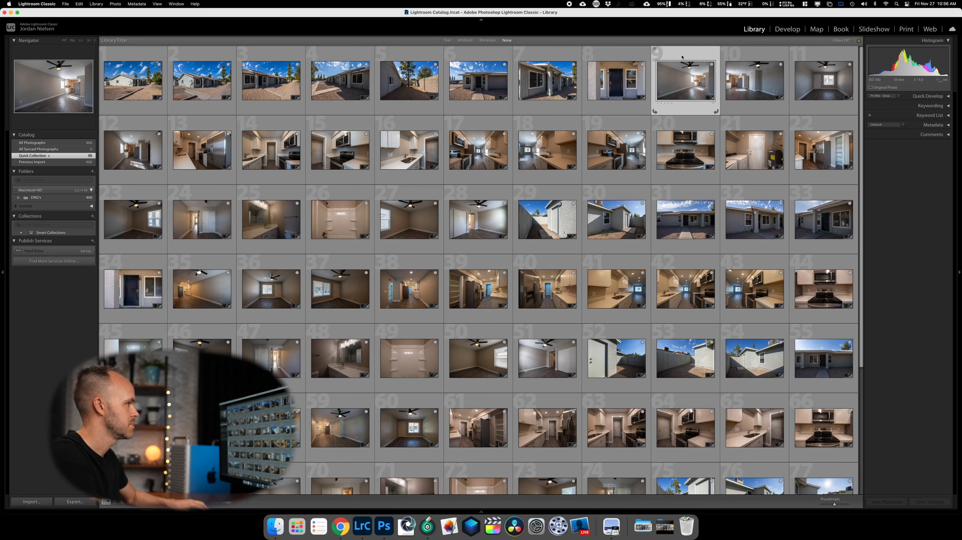
{"action": "left_click", "coordinate": [478, 219], "text": "shift"}
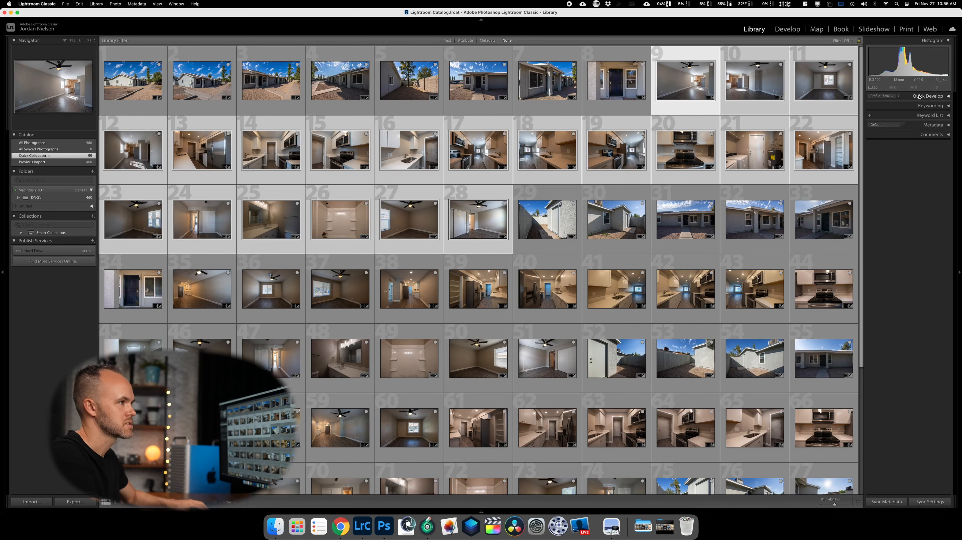
{"action": "left_click", "coordinate": [889, 96]}
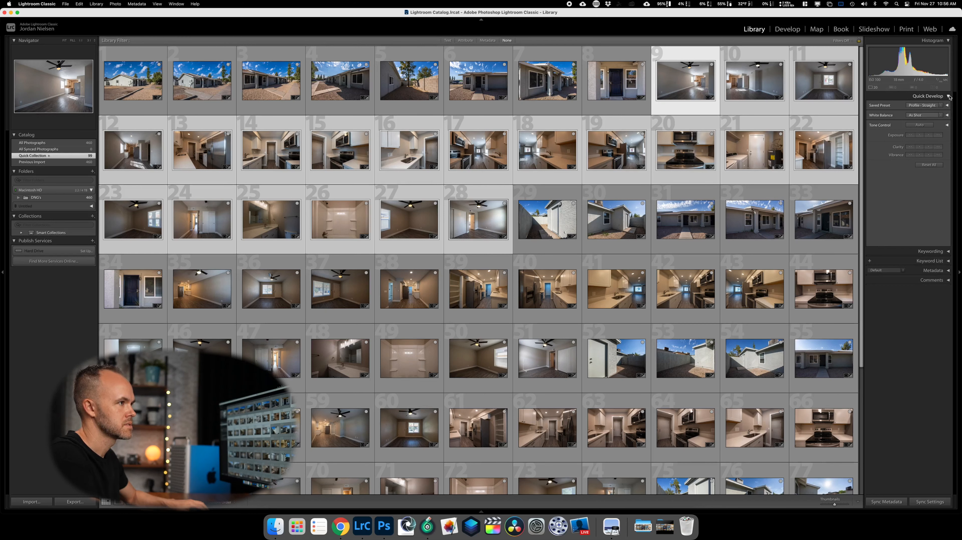
{"action": "left_click", "coordinate": [949, 97]}
{"action": "left_click", "coordinate": [886, 96]}
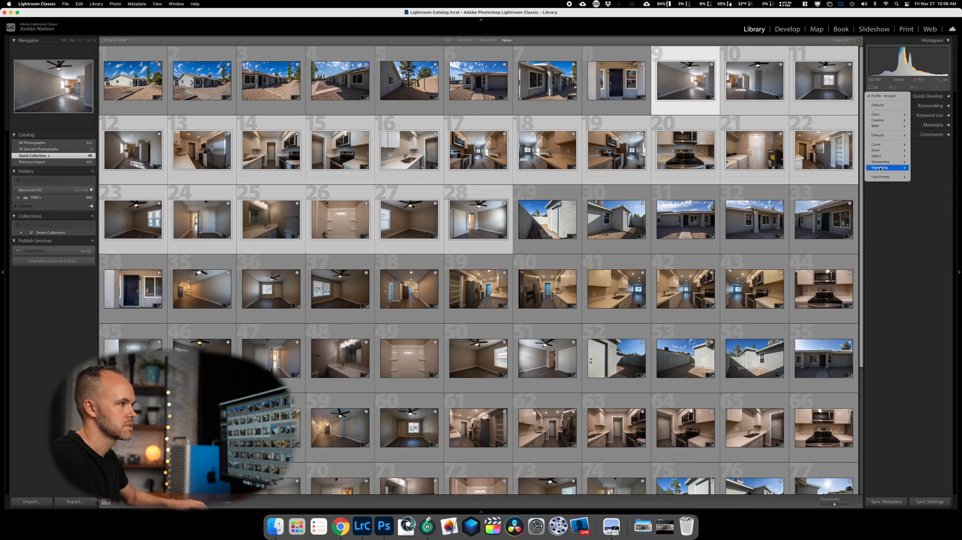
{"action": "mouse_move", "coordinate": [882, 176]}
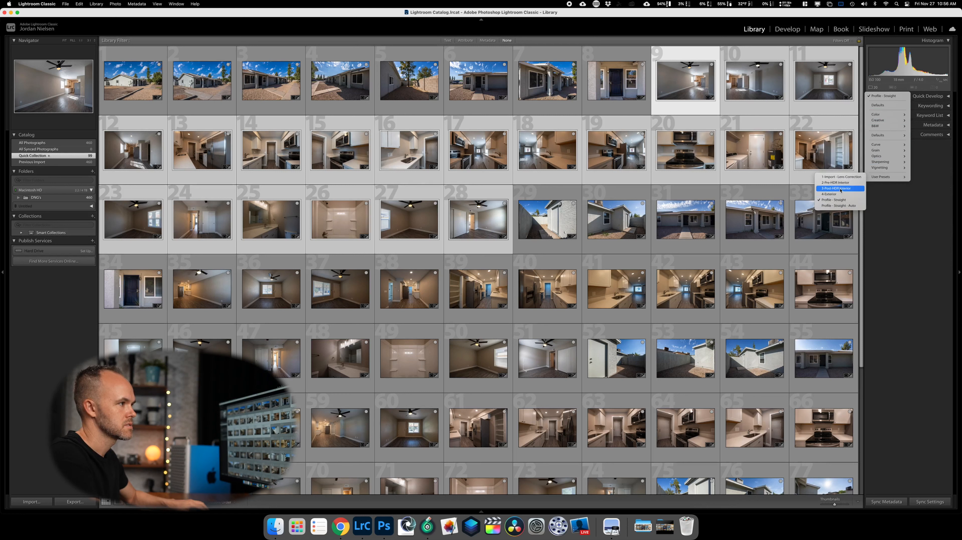
{"action": "left_click", "coordinate": [840, 188]}
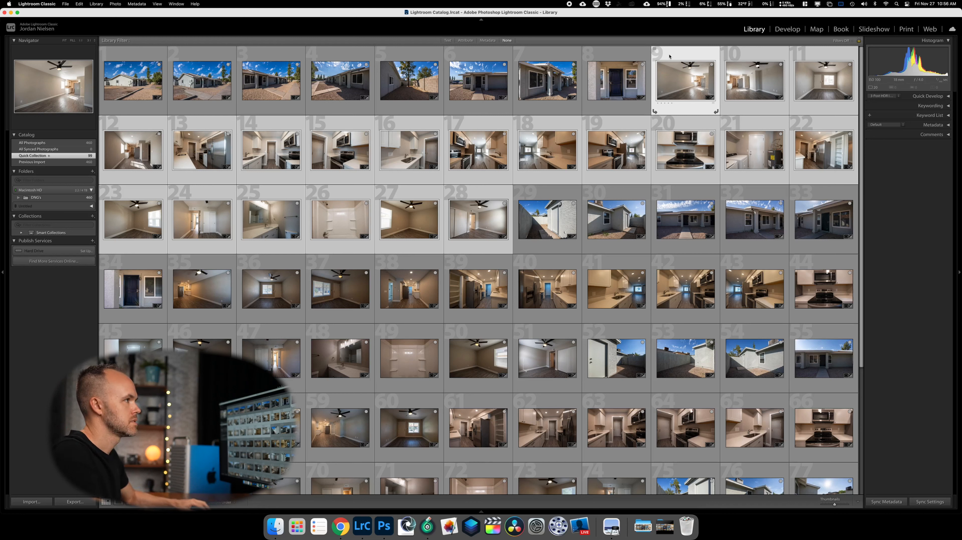
Compare the before and after versions of photo 9, the first living room view, in Develop and return to the photo grid
{"action": "left_click", "coordinate": [668, 57]}
{"action": "left_click", "coordinate": [785, 29]}
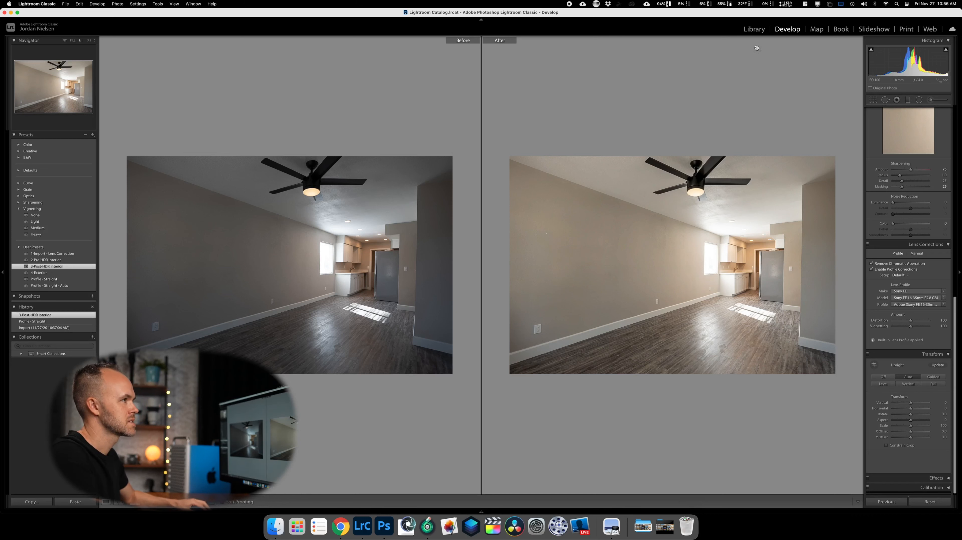
{"action": "left_click", "coordinate": [752, 28]}
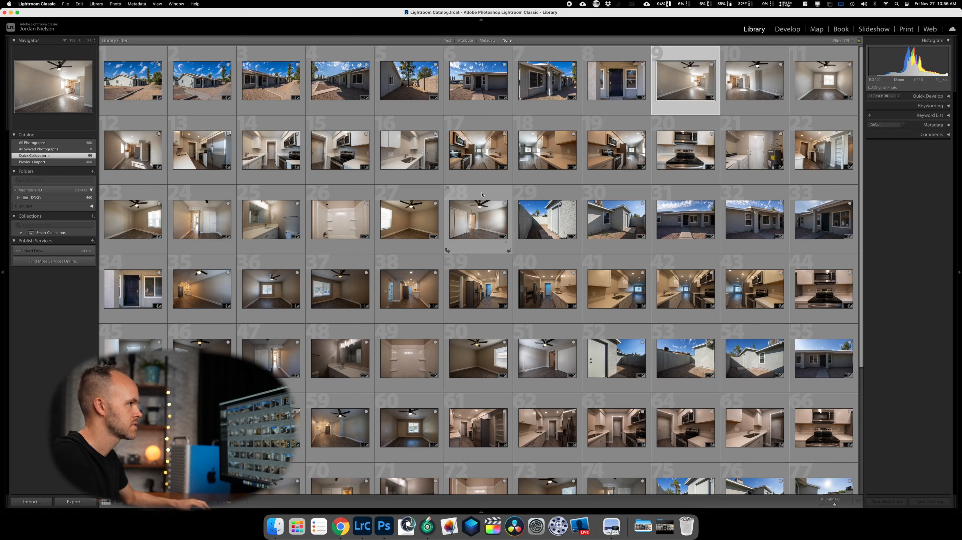
Switch photo 28's Upright correction off and back to Auto in Develop, and return to the photo grid
{"action": "left_click", "coordinate": [482, 194]}
{"action": "left_click", "coordinate": [787, 29]}
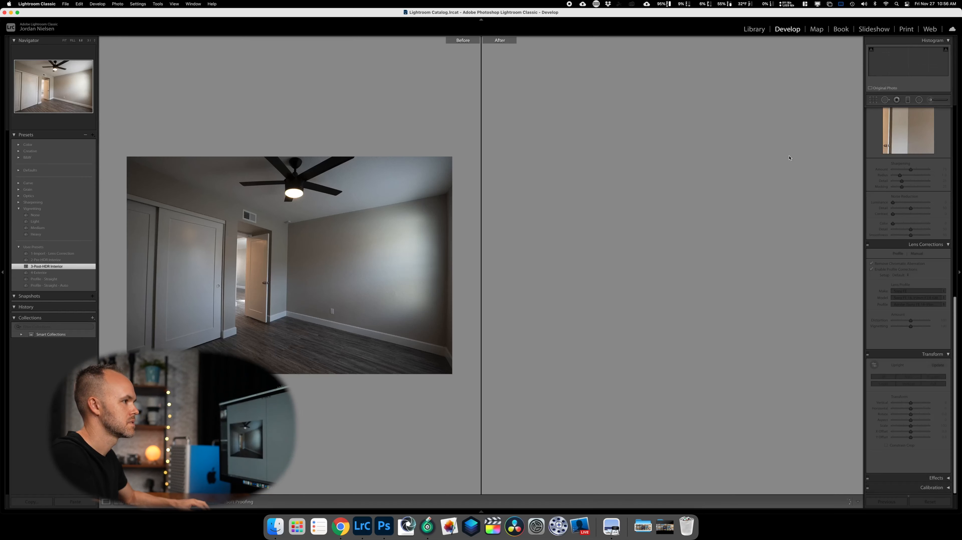
{"action": "scroll", "coordinate": [896, 384], "scroll_direction": "down", "scroll_amount": 1}
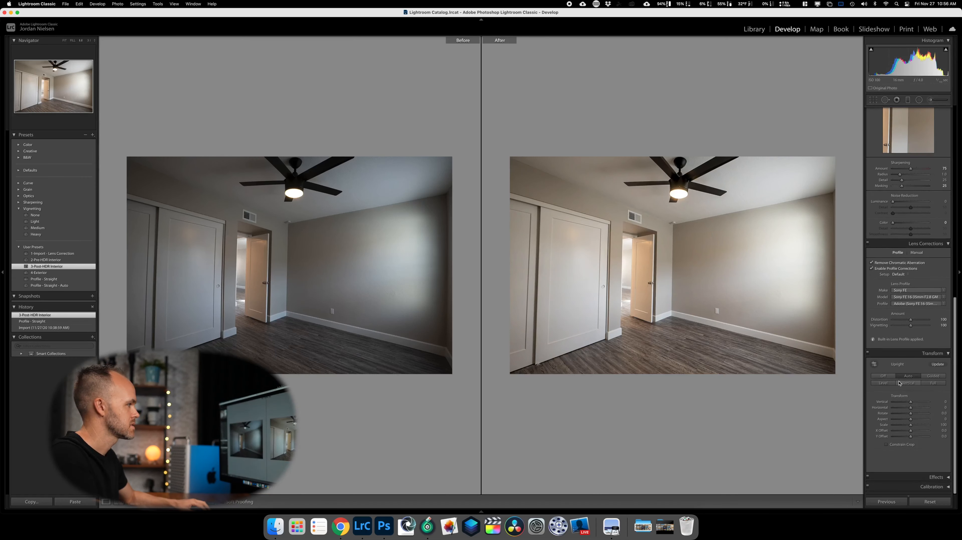
{"action": "left_click", "coordinate": [885, 377]}
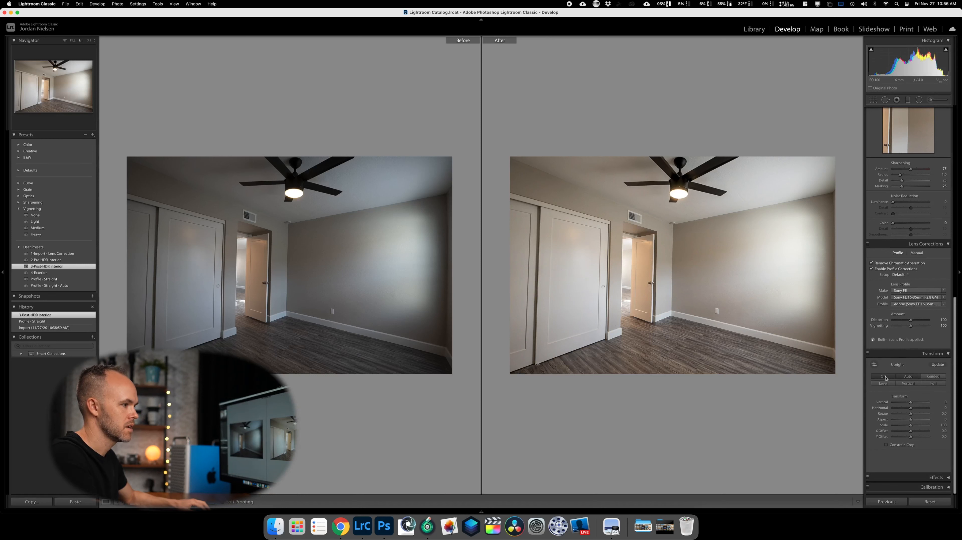
{"action": "left_click", "coordinate": [907, 378]}
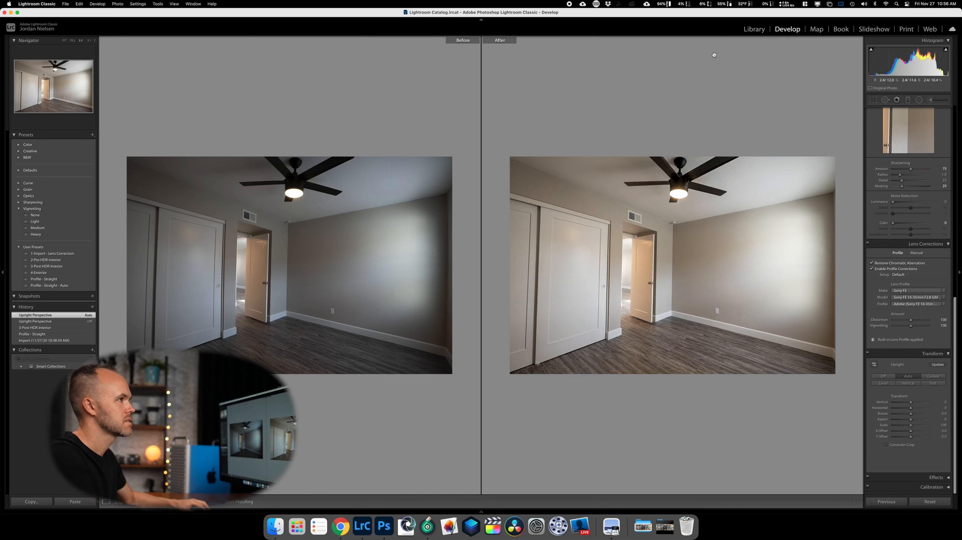
{"action": "left_click", "coordinate": [753, 29]}
{"action": "left_click", "coordinate": [781, 30]}
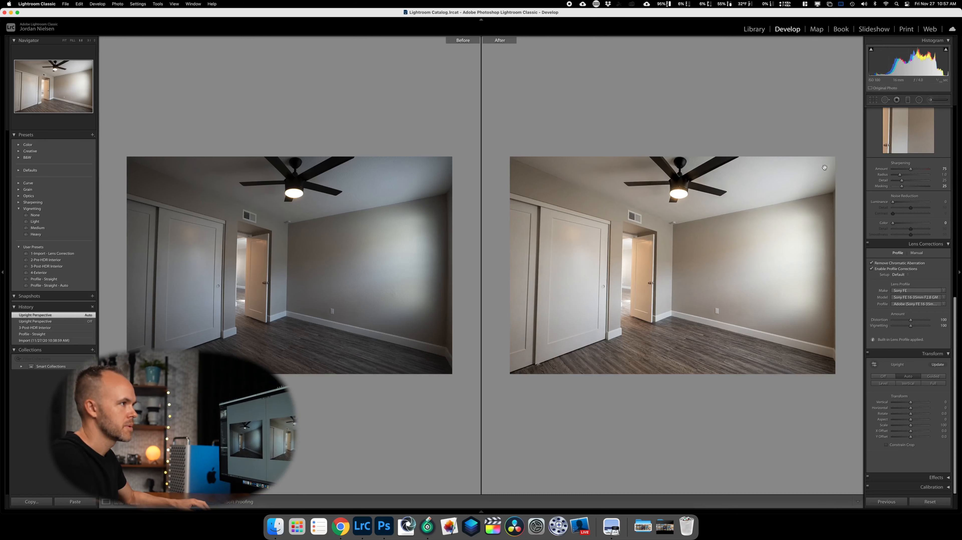
{"action": "left_click", "coordinate": [753, 29]}
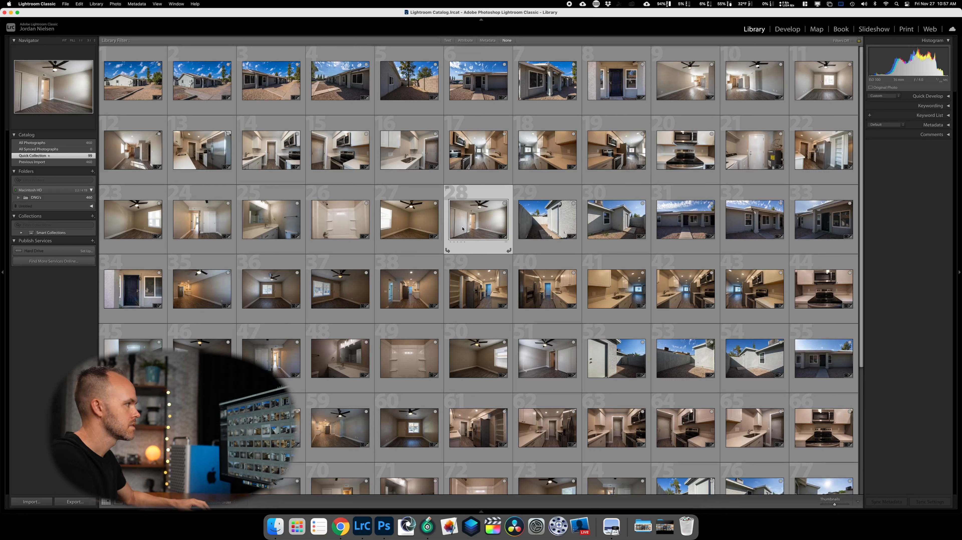
Apply the Profile - Straight user preset to photo 28 and open the photo in Develop
{"action": "left_click", "coordinate": [884, 96]}
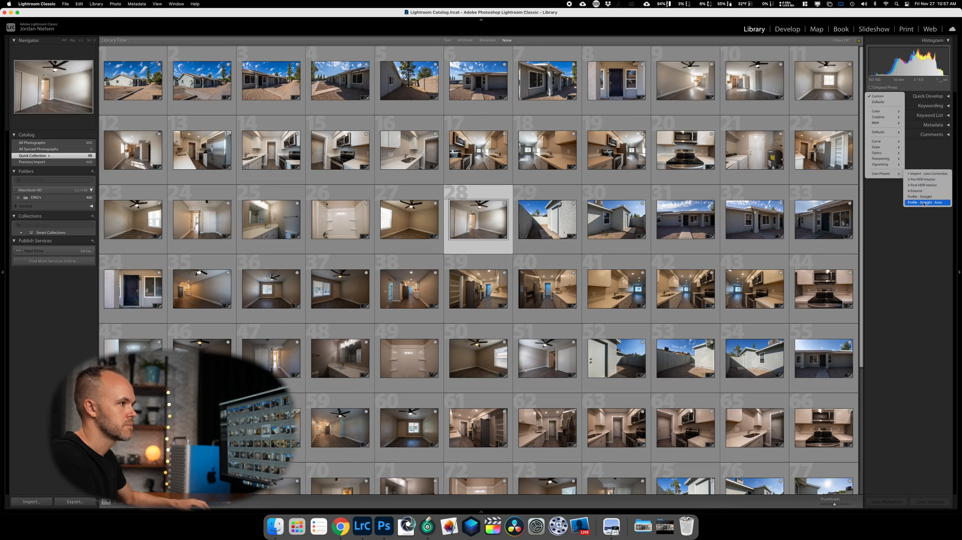
{"action": "left_click", "coordinate": [928, 196]}
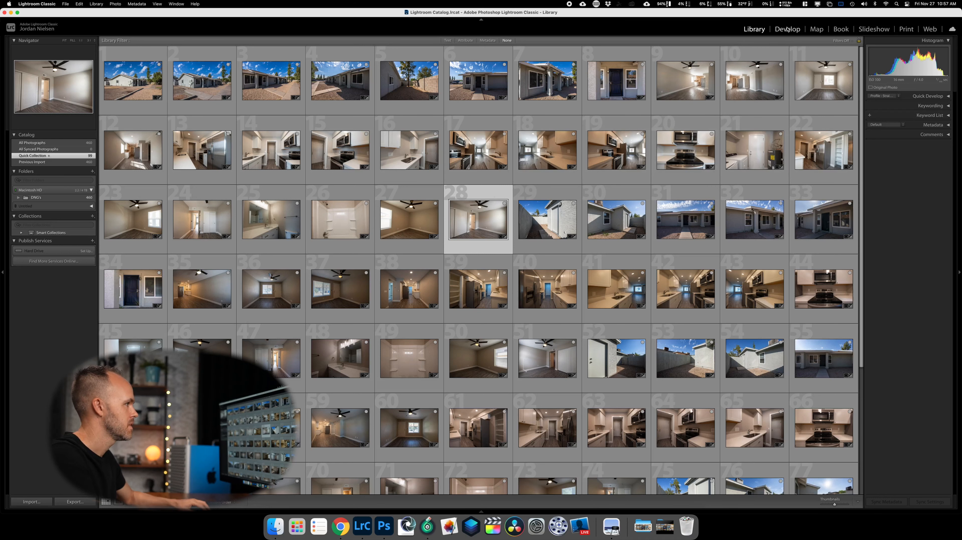
{"action": "left_click", "coordinate": [787, 29]}
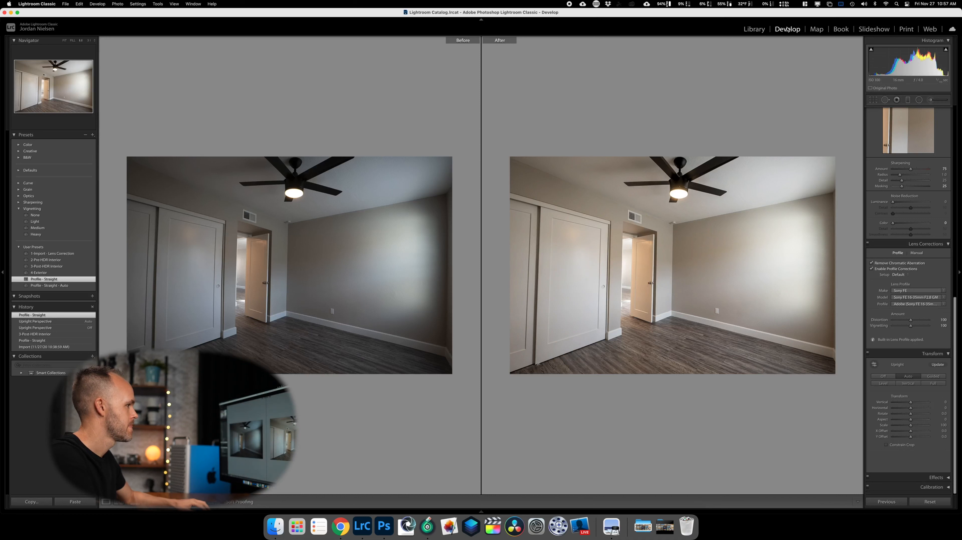
Try the Off, Auto and Level Upright modes on photo 28, set it back to Off and return to the photo grid
{"action": "left_click", "coordinate": [883, 376]}
{"action": "left_click", "coordinate": [906, 376]}
{"action": "left_click", "coordinate": [888, 384]}
{"action": "left_click", "coordinate": [887, 378]}
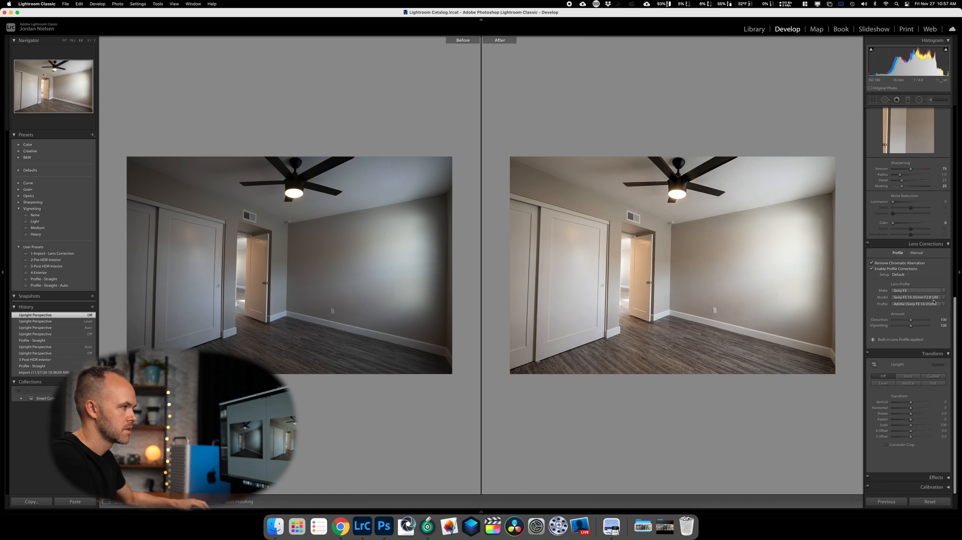
{"action": "left_click", "coordinate": [750, 30]}
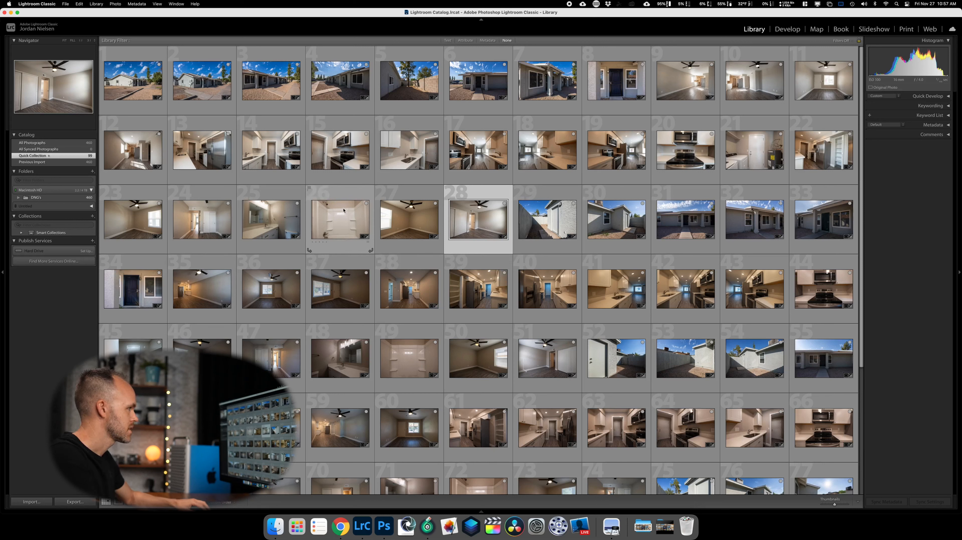
Apply the Profile - Straight user preset to interior photos 9 through 28
{"action": "left_click", "coordinate": [346, 193]}
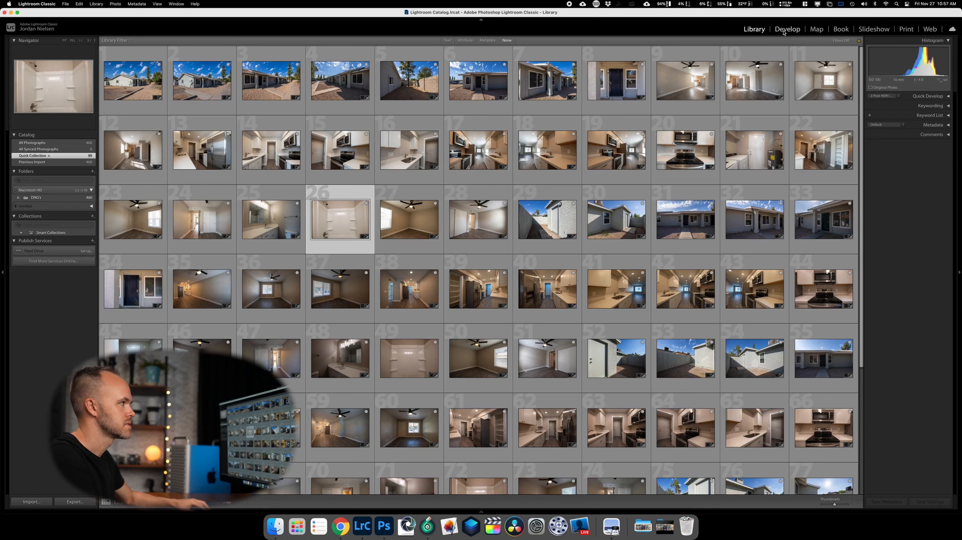
{"action": "left_click", "coordinate": [686, 81]}
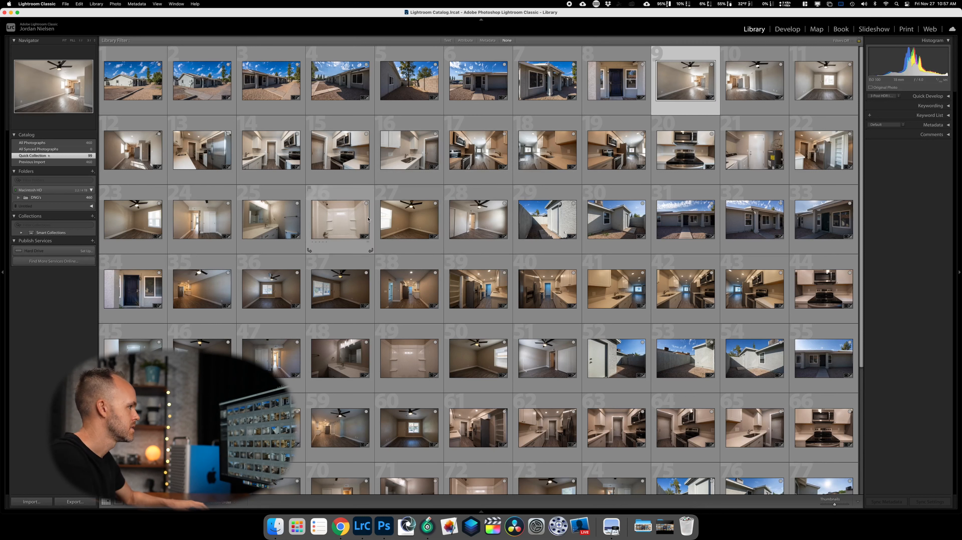
{"action": "left_click", "coordinate": [495, 197], "text": "shift"}
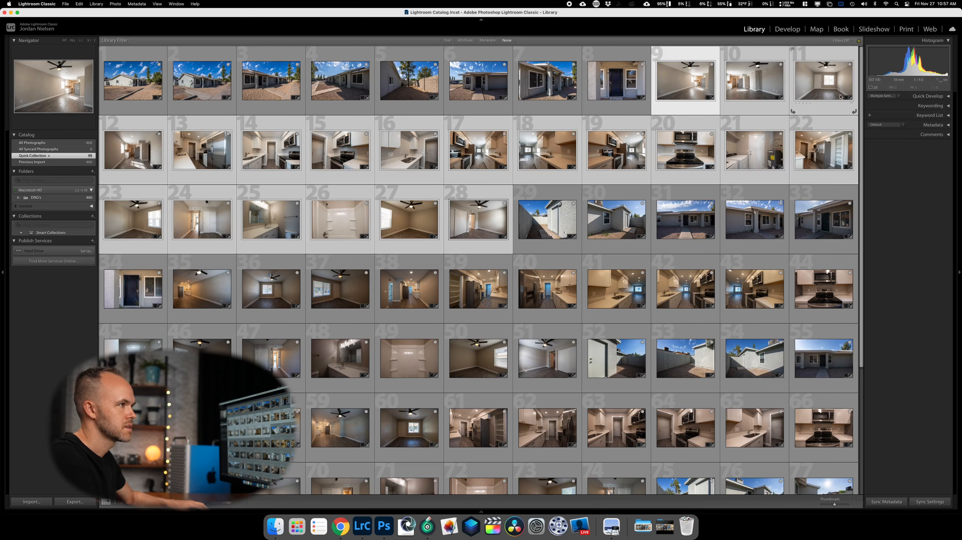
{"action": "left_click", "coordinate": [887, 96]}
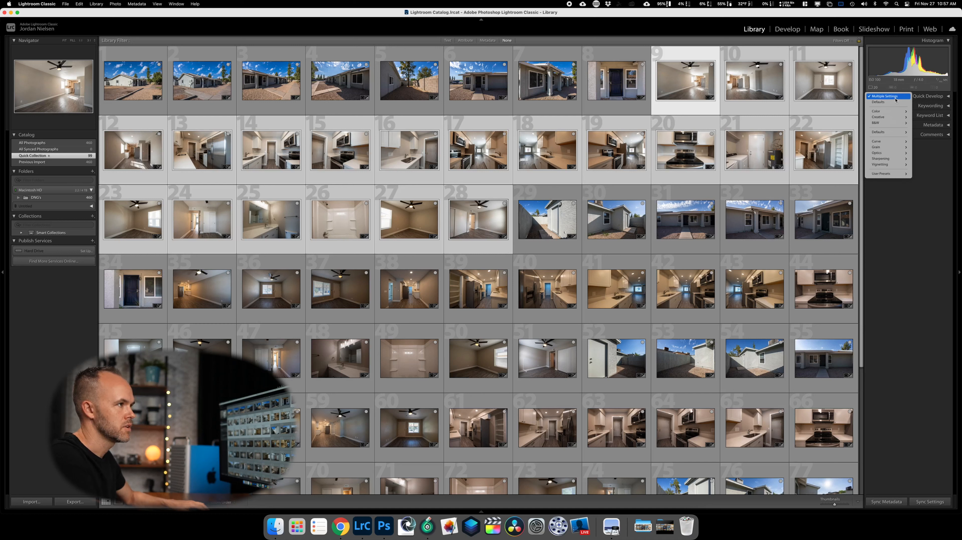
{"action": "mouse_move", "coordinate": [891, 174]}
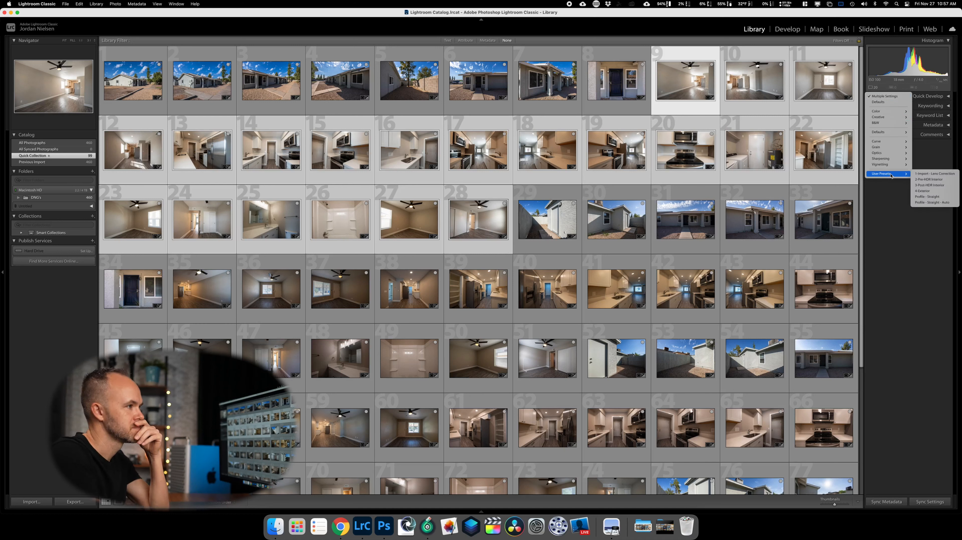
{"action": "left_click", "coordinate": [926, 196]}
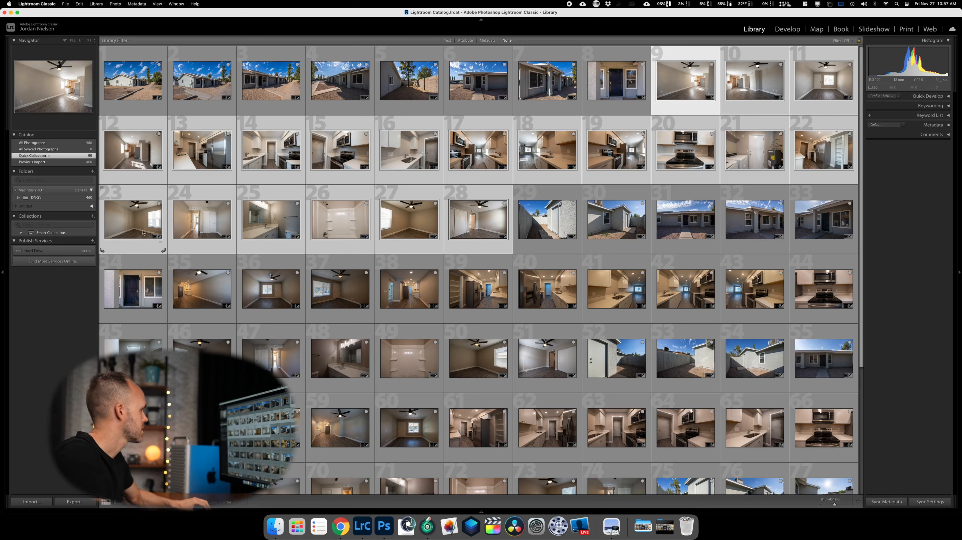
Compare the before and after versions of photo 24, the bedroom closet view, in Develop and return to the photo grid
{"action": "left_click", "coordinate": [206, 194]}
{"action": "left_click", "coordinate": [793, 30]}
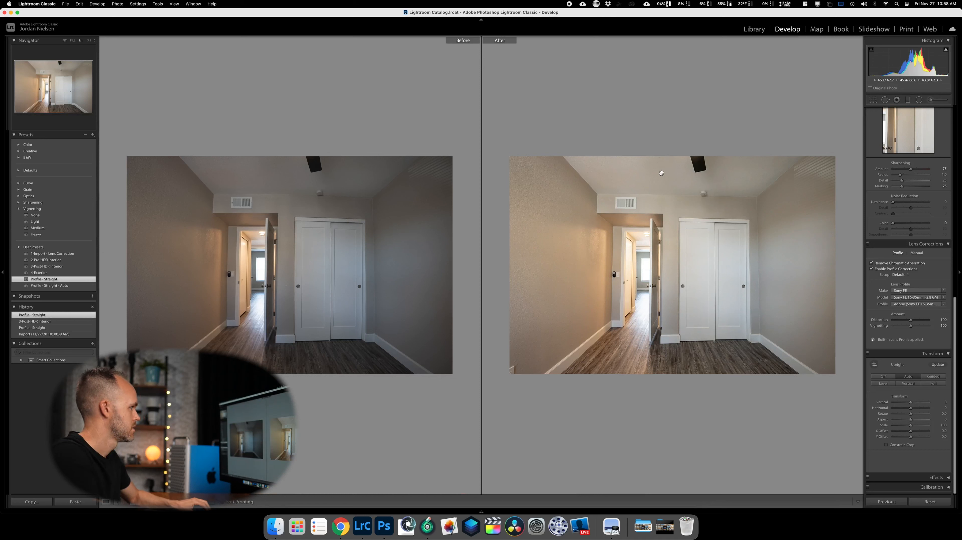
{"action": "scroll", "coordinate": [923, 377], "scroll_direction": "down", "scroll_amount": 1}
{"action": "scroll", "coordinate": [922, 376], "scroll_direction": "up", "scroll_amount": 15}
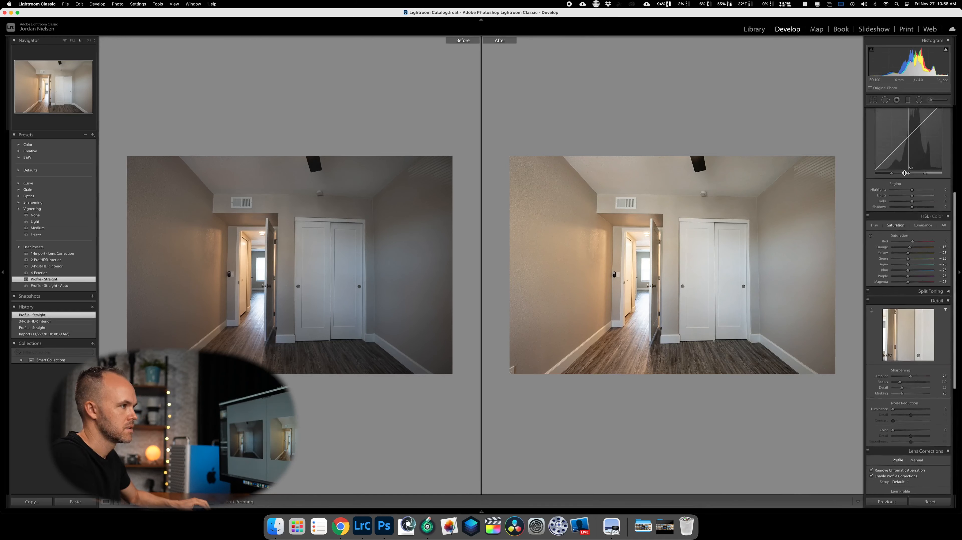
{"action": "left_click", "coordinate": [754, 29]}
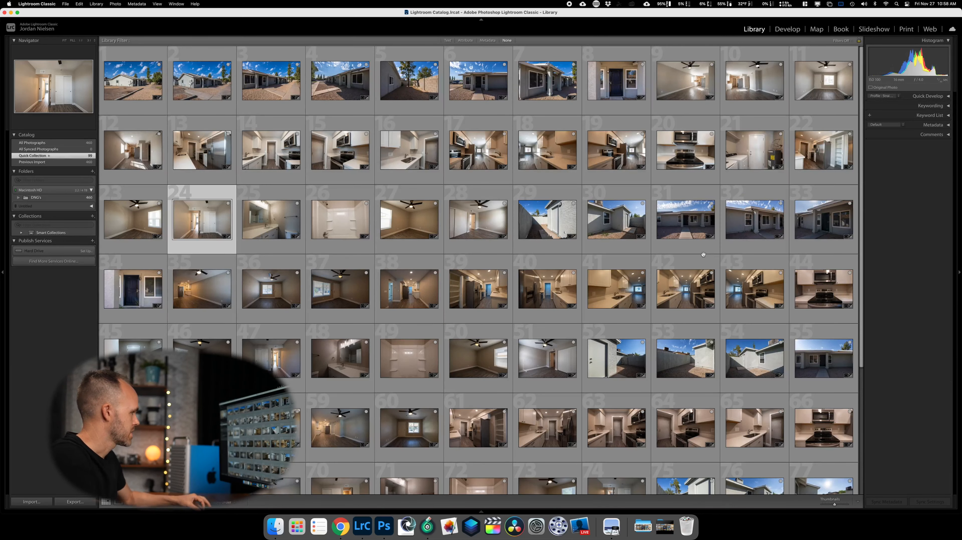
Undo the Profile - Straight preset on photos 9 through 28 and step back through the selections to photo 28
{"action": "key", "text": "d"}
{"action": "key", "text": "g"}
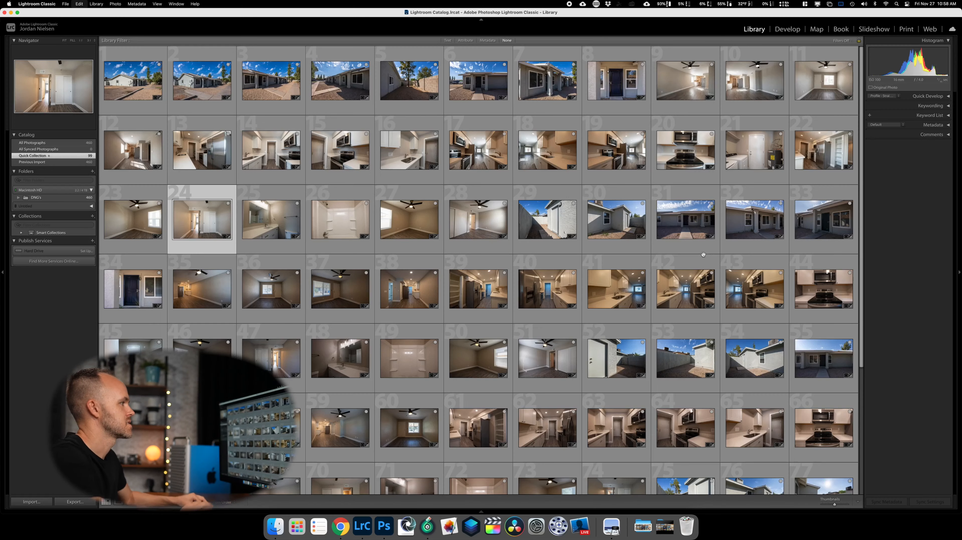
{"action": "key", "text": "super+z"}
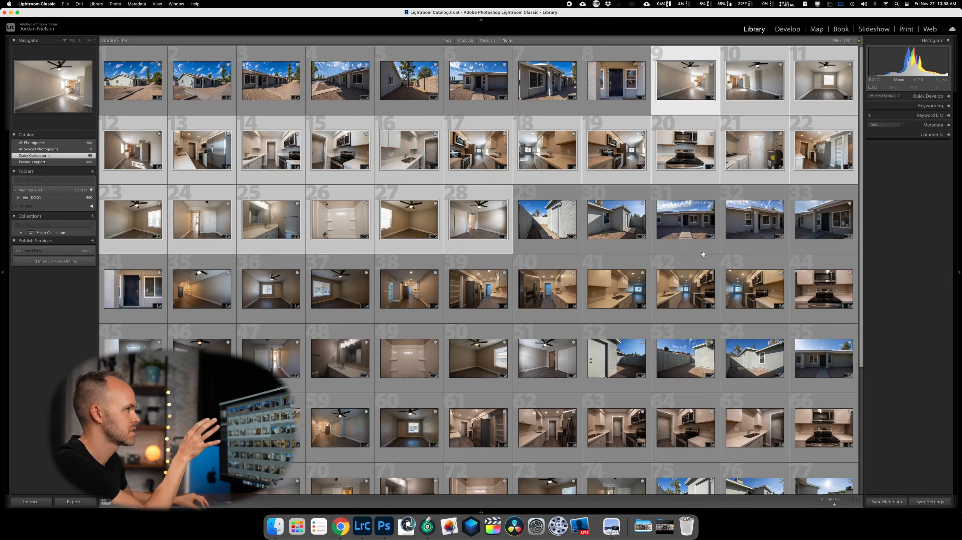
{"action": "key", "text": "super+z"}
{"action": "key", "text": "super+z"}
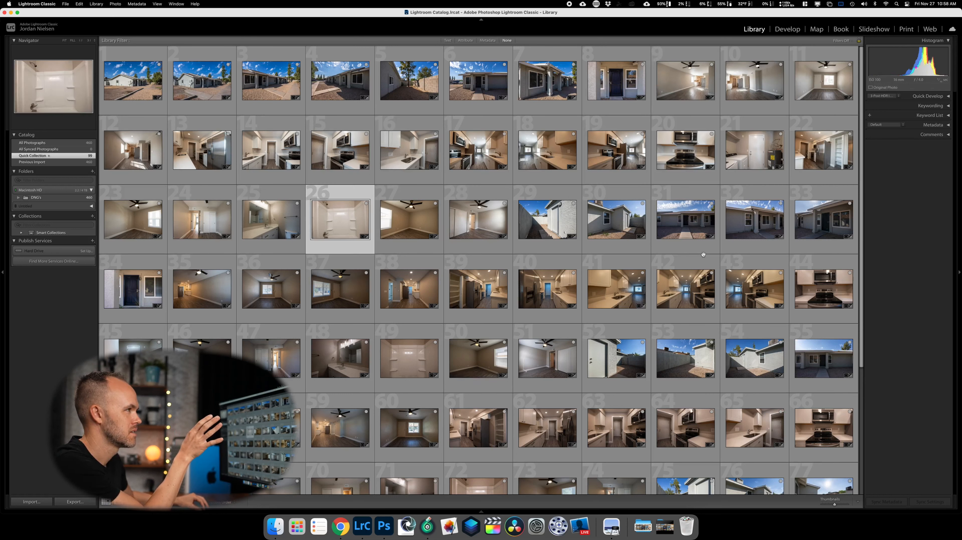
{"action": "key", "text": "Right"}
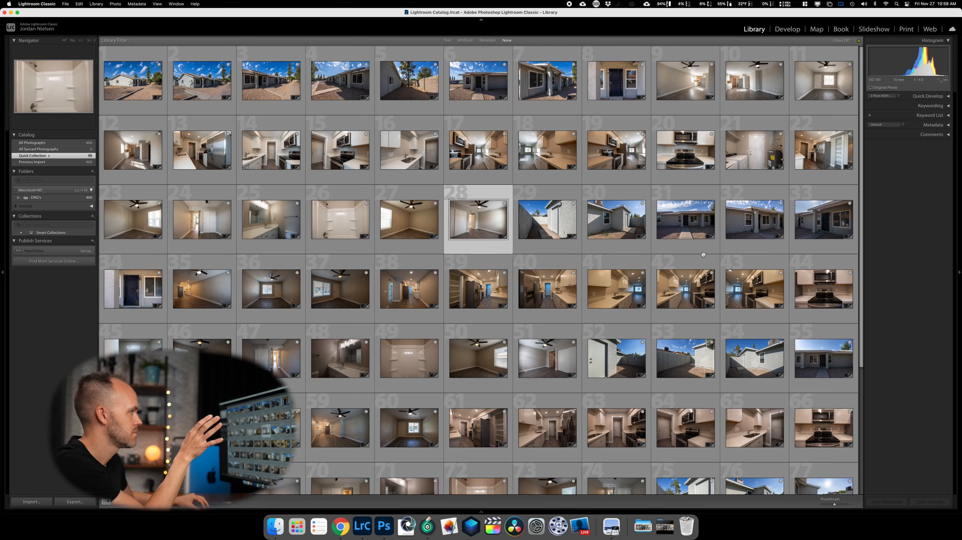
Undo the latest series of Upright changes on photo 28 and its Profile - Straight preset
{"action": "key", "text": "d"}
{"action": "key", "text": "super+z"}
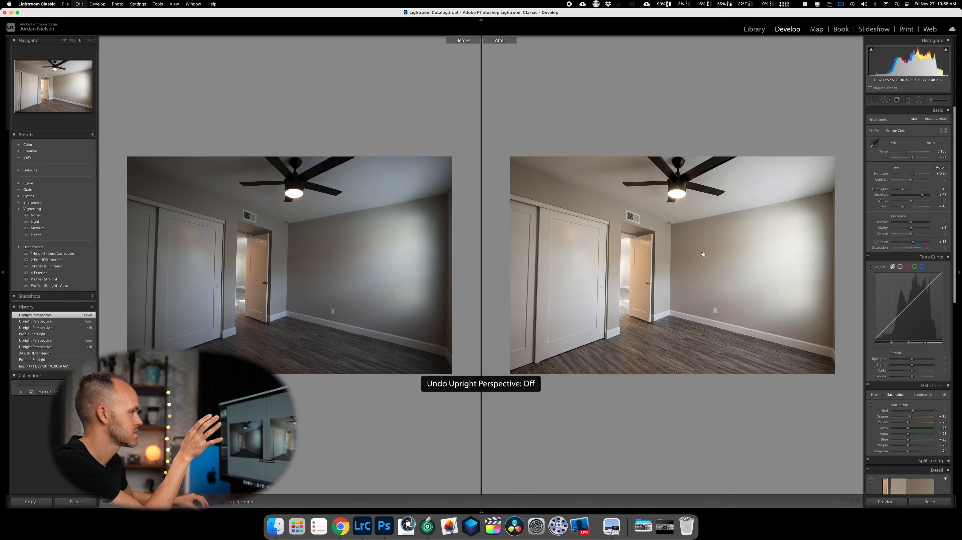
{"action": "key", "text": "super+z"}
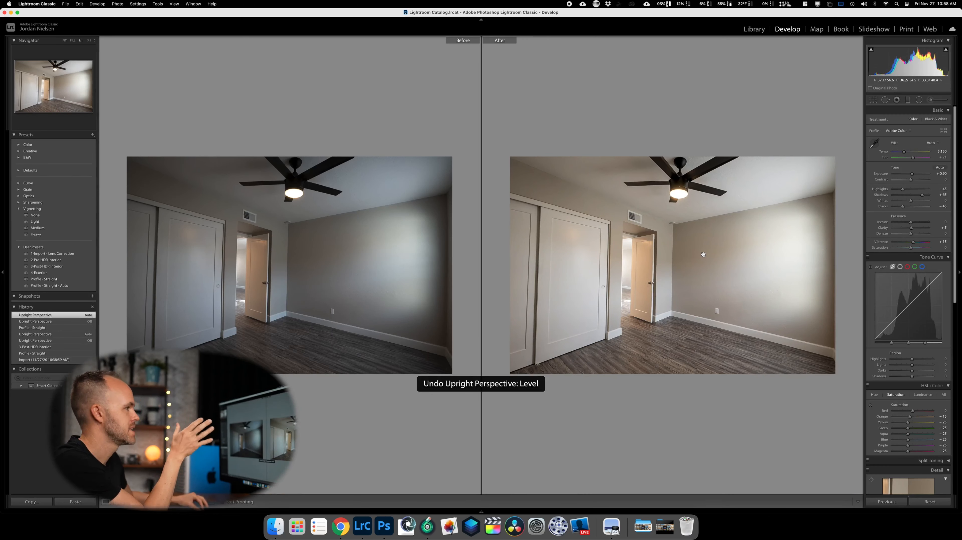
{"action": "key", "text": "super+z"}
{"action": "key", "text": "super+z"}
{"action": "key", "text": "g"}
{"action": "key", "text": "super+z"}
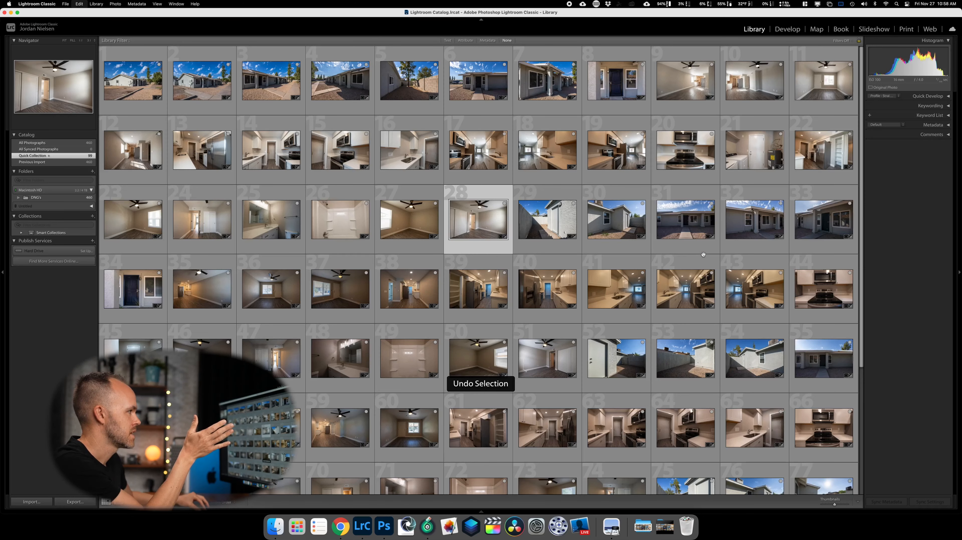
{"action": "key", "text": "super+z"}
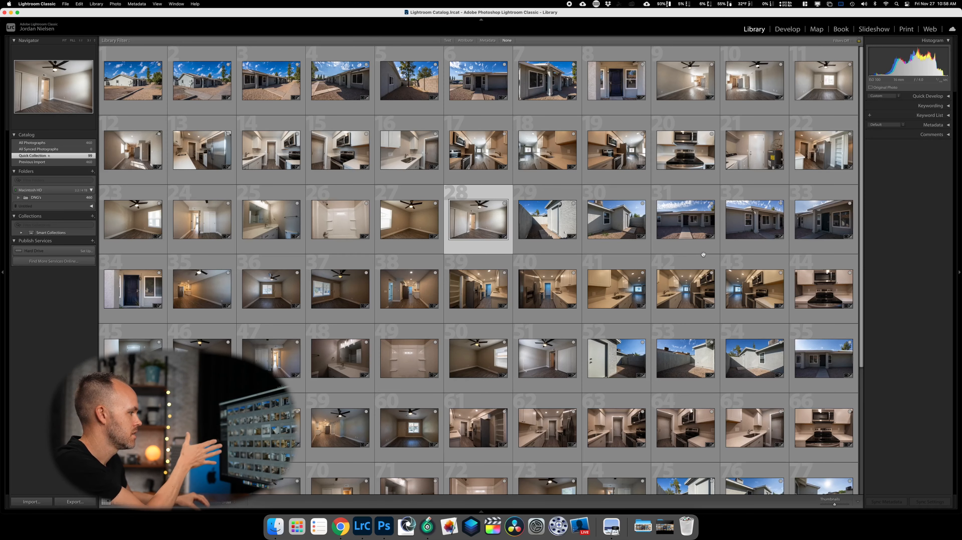
Undo the initial Auto and Off Upright changes on photo 28 and return to the photo grid
{"action": "key", "text": "d"}
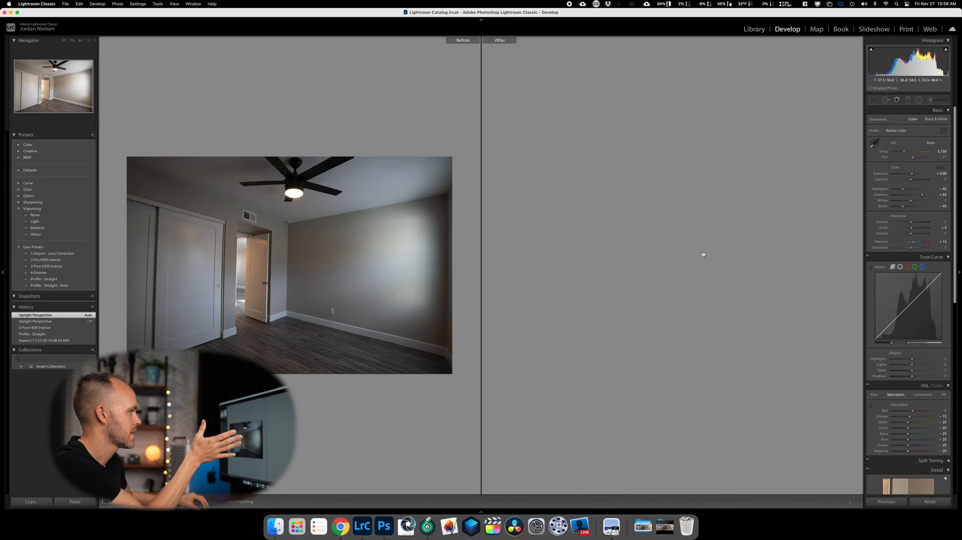
{"action": "key", "text": "super+z"}
{"action": "key", "text": "super+z"}
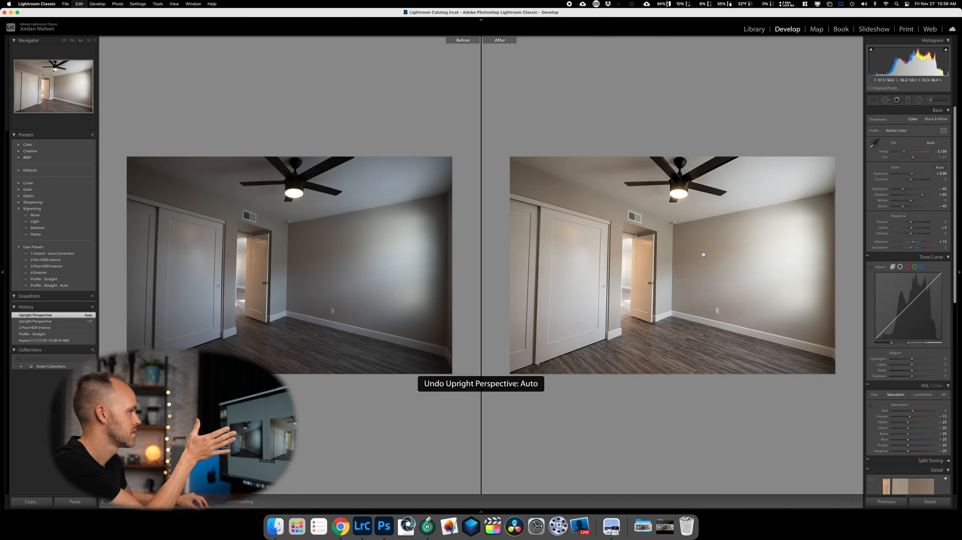
{"action": "key", "text": "super+z"}
{"action": "key", "text": "g"}
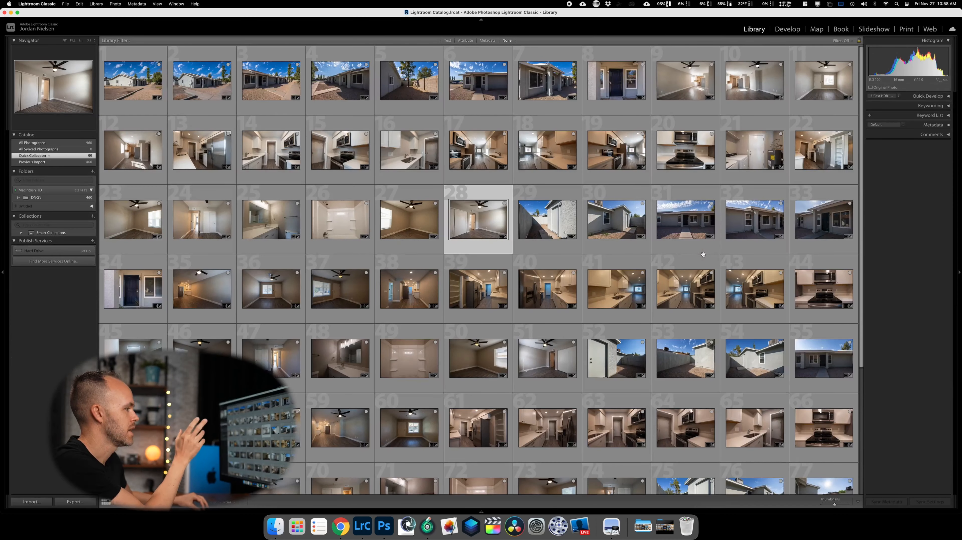
Undo the remaining selection changes and the 3-Post-HDR Interior preset on interior photos 9 through 28
{"action": "key", "text": "super+z"}
{"action": "key", "text": "d"}
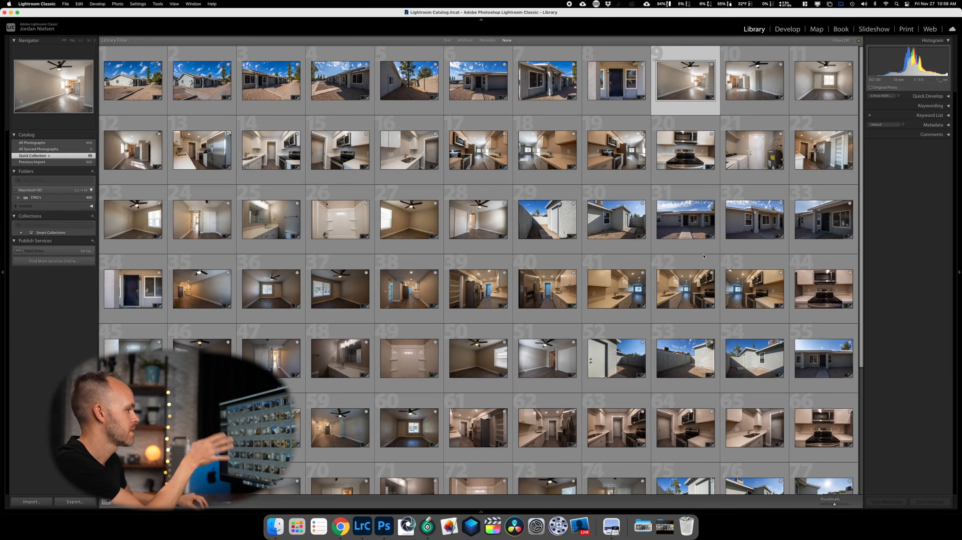
{"action": "key", "text": "g"}
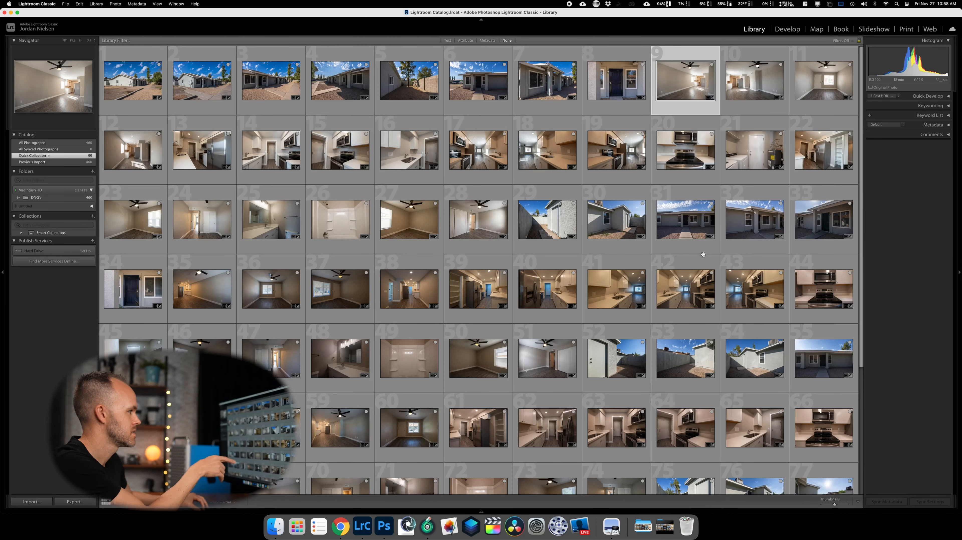
{"action": "key", "text": "super+z"}
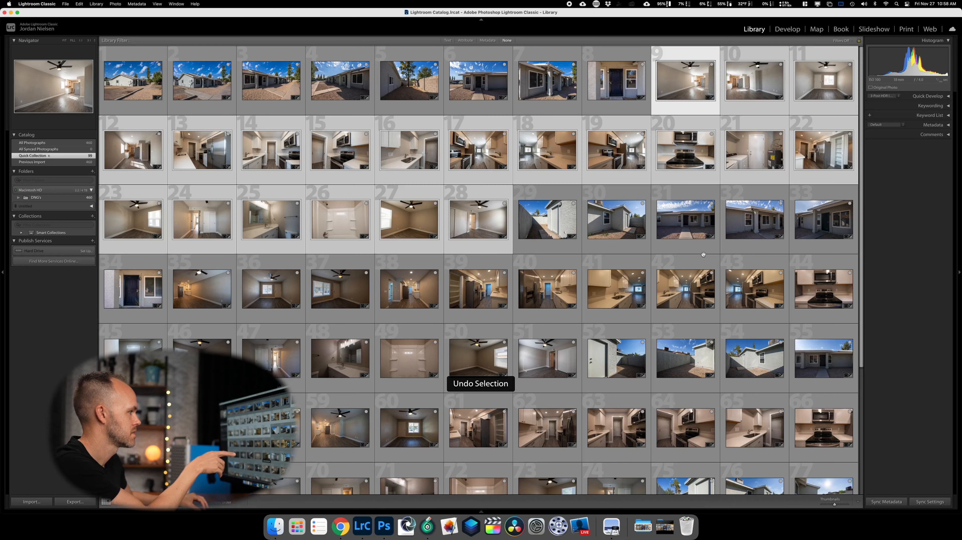
{"action": "key", "text": "super+z"}
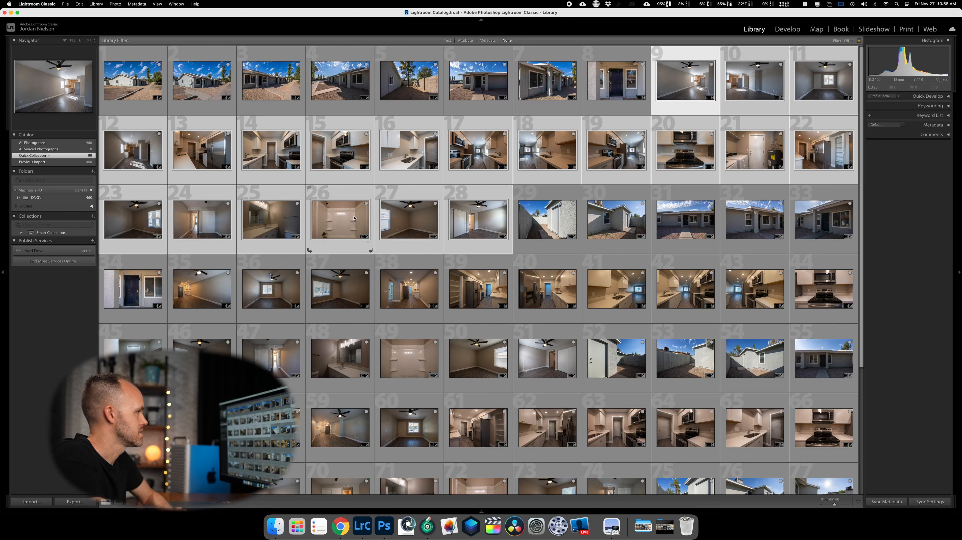
Compare photo 28 before and after its preset in the Develop module, and return to the Library grid
{"action": "left_click", "coordinate": [482, 196]}
{"action": "left_click", "coordinate": [794, 27]}
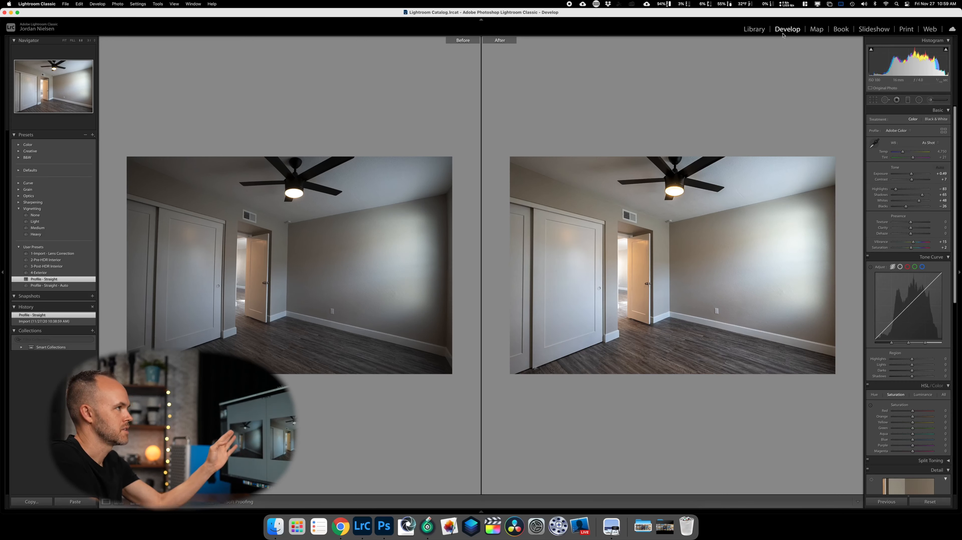
{"action": "left_click", "coordinate": [755, 30]}
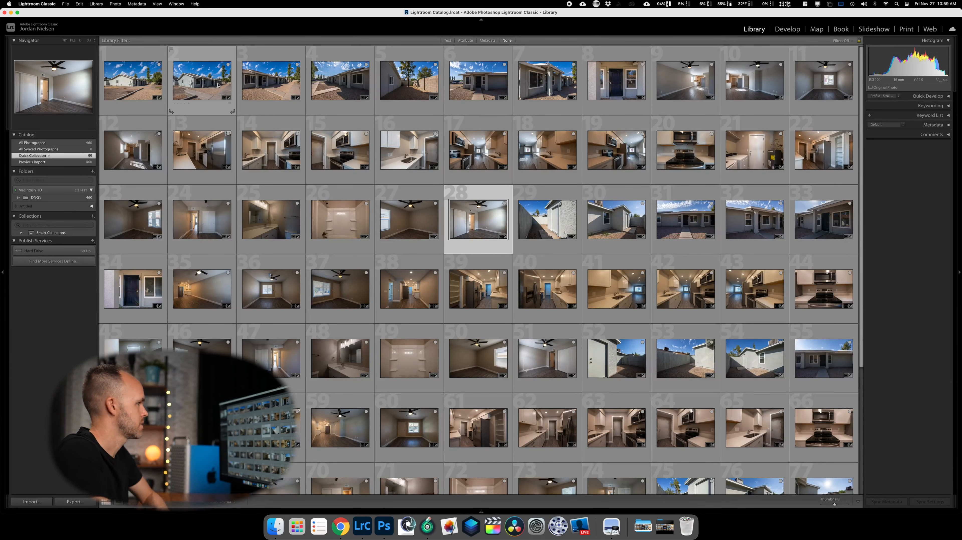
Apply the 4-Exterior user preset to exterior photos 29 through 33
{"action": "left_click", "coordinate": [544, 200]}
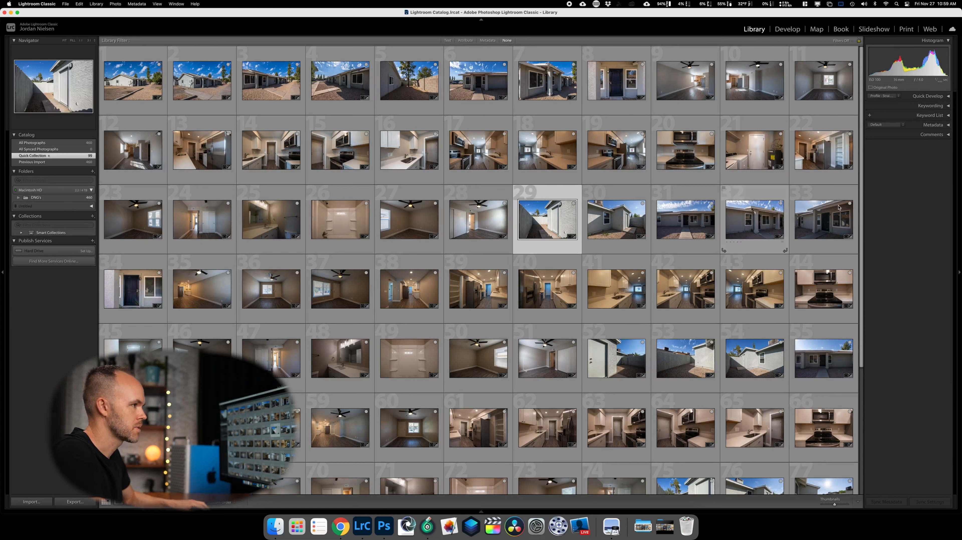
{"action": "left_click", "coordinate": [829, 193], "text": "shift"}
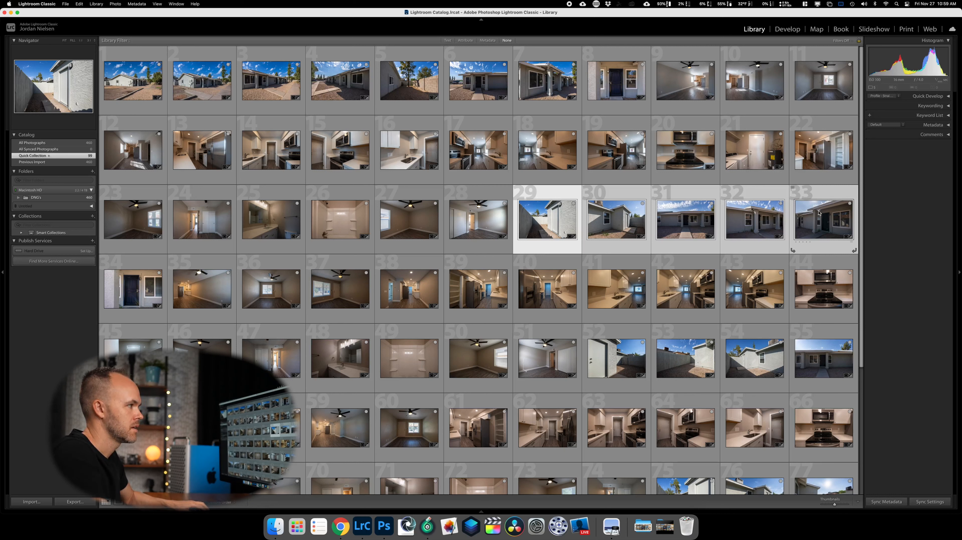
{"action": "left_click", "coordinate": [884, 96]}
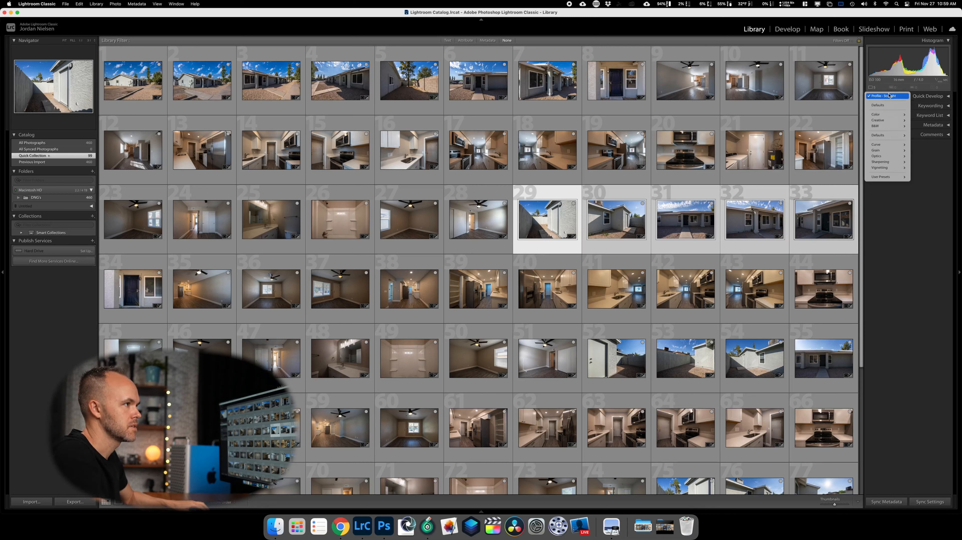
{"action": "mouse_move", "coordinate": [889, 176]}
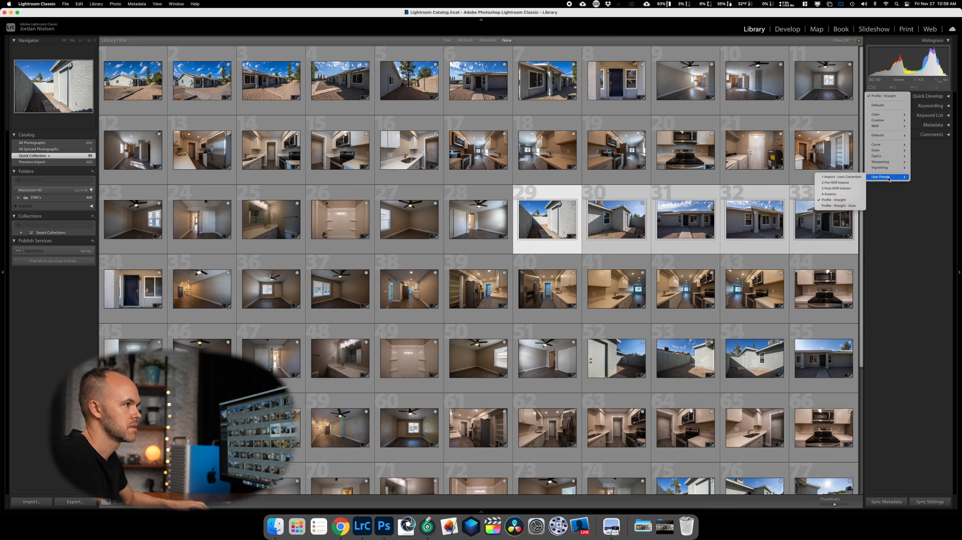
{"action": "left_click", "coordinate": [846, 194]}
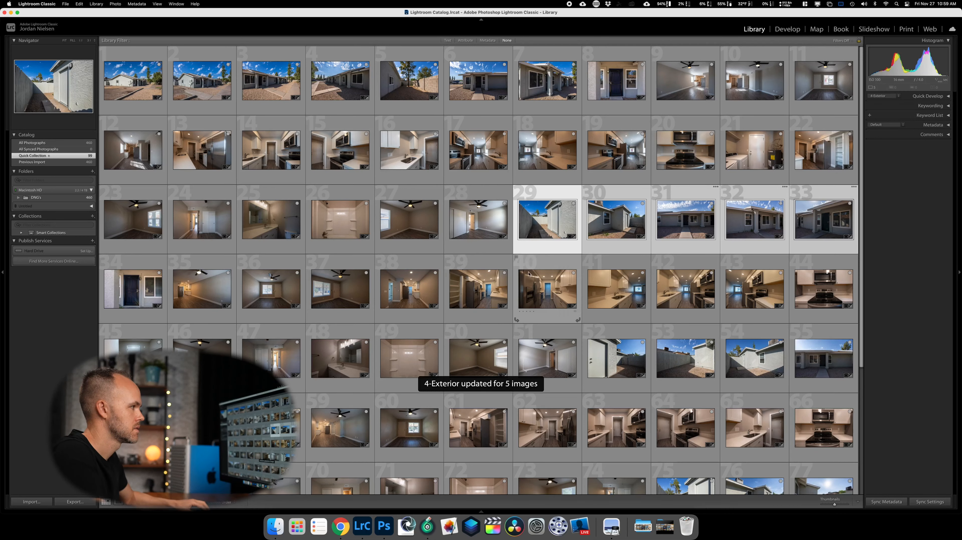
Apply the 4-Exterior user preset to exterior photos 52 through 57
{"action": "scroll", "coordinate": [469, 261], "scroll_direction": "down", "scroll_amount": 2}
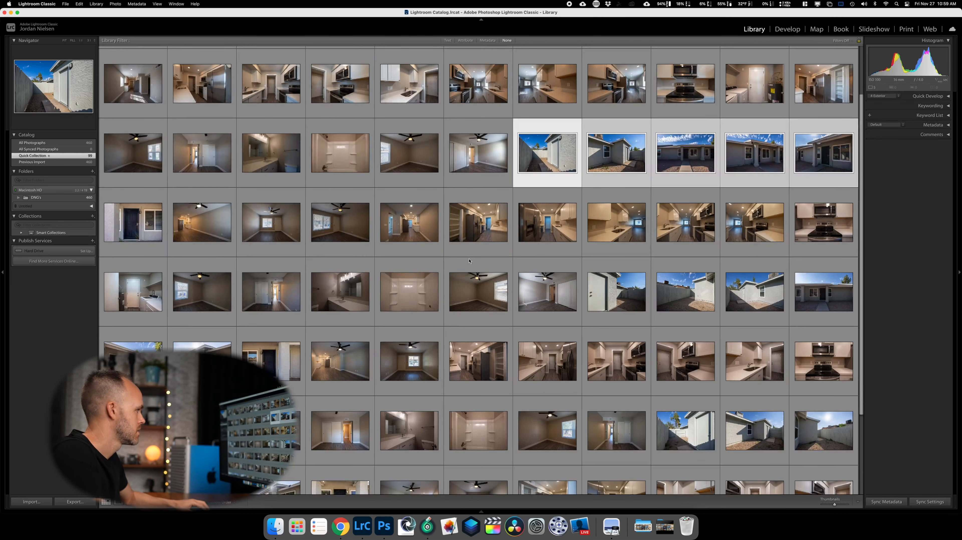
{"action": "left_click", "coordinate": [609, 268]}
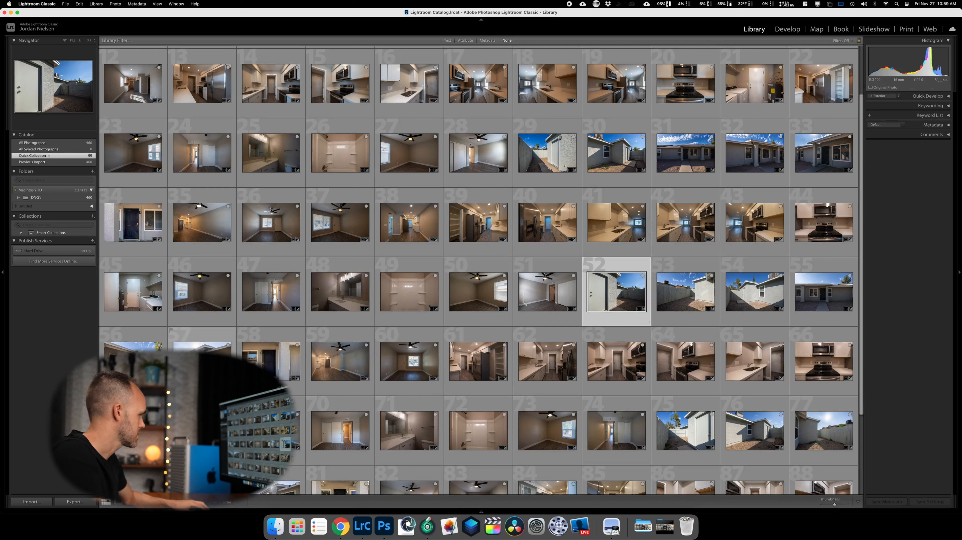
{"action": "left_click", "coordinate": [209, 338], "text": "shift"}
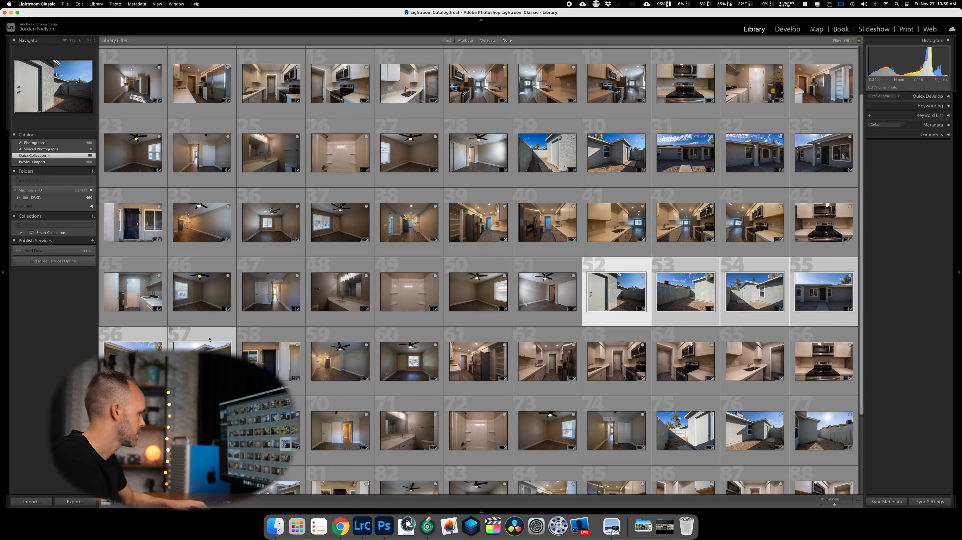
{"action": "left_click", "coordinate": [884, 95]}
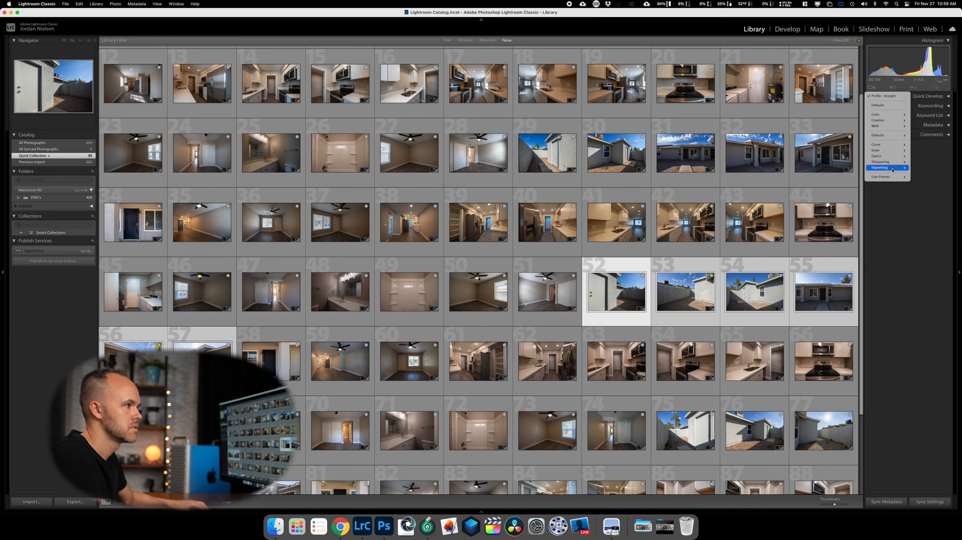
{"action": "mouse_move", "coordinate": [892, 177]}
{"action": "left_click", "coordinate": [829, 194]}
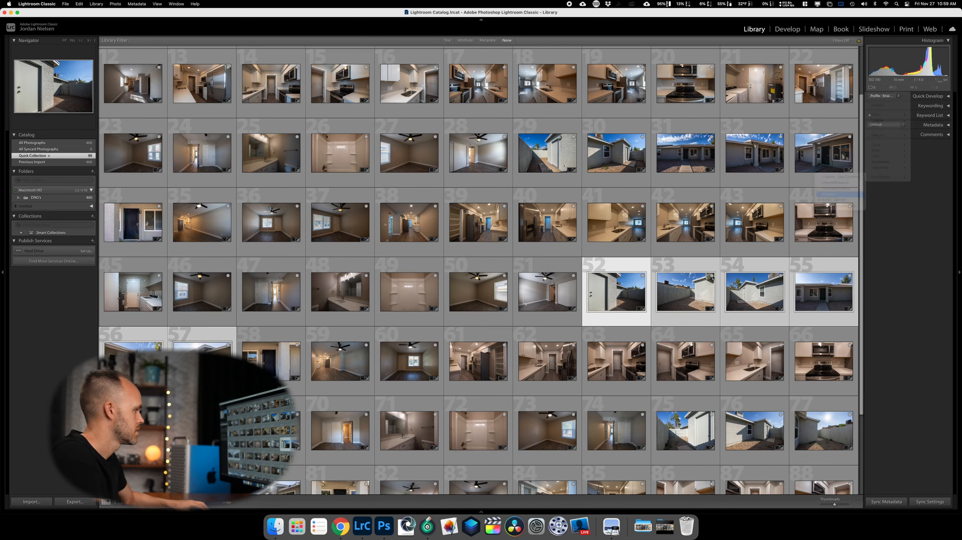
Select exterior photos 75 through 81 and apply the 4-Exterior user preset to them
{"action": "scroll", "coordinate": [567, 287], "scroll_direction": "down", "scroll_amount": 3}
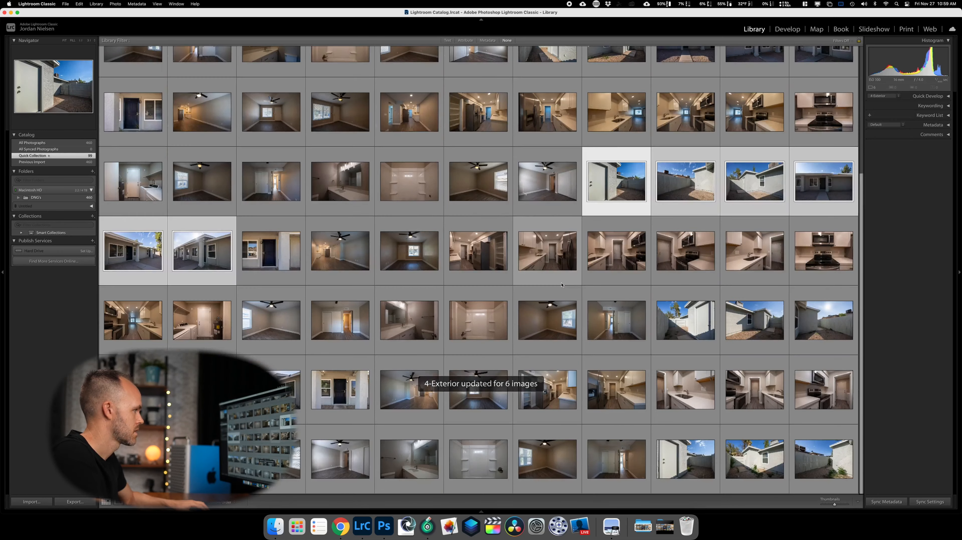
{"action": "left_click", "coordinate": [684, 300]}
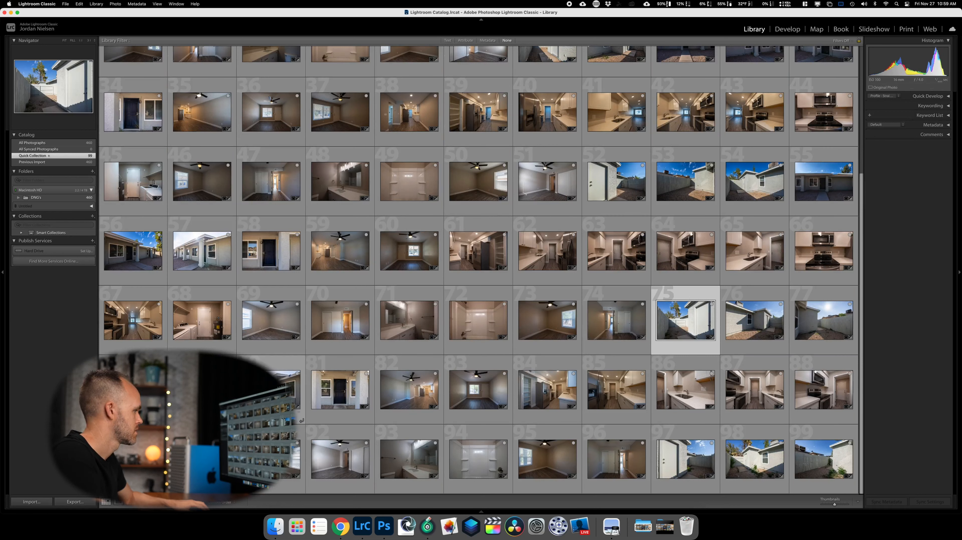
{"action": "left_click", "coordinate": [275, 363], "text": "shift"}
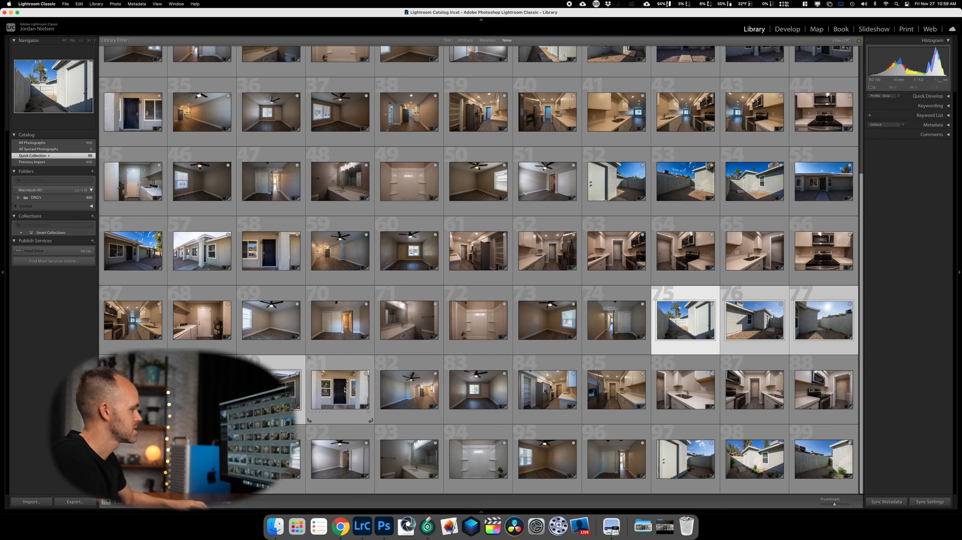
{"action": "left_click", "coordinate": [342, 366], "text": "shift"}
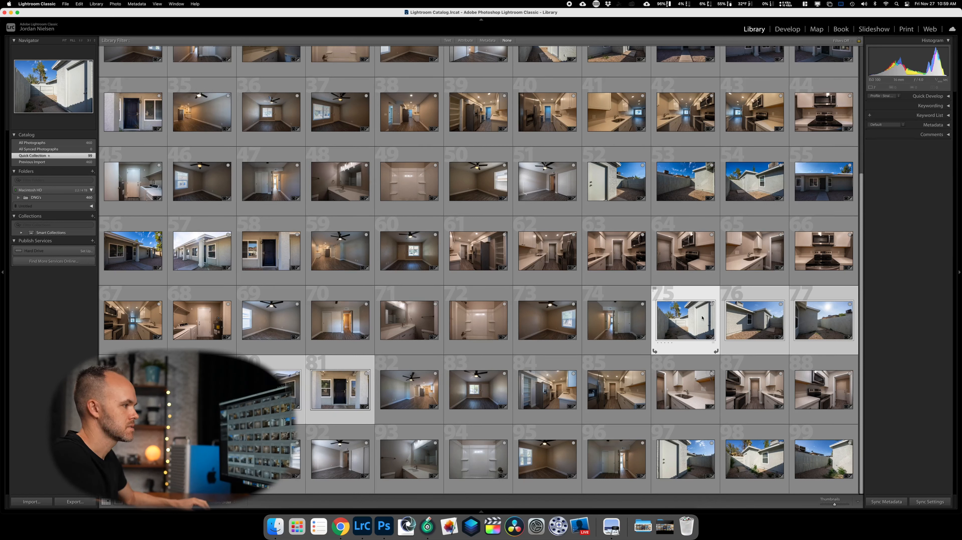
{"action": "left_click", "coordinate": [886, 96]}
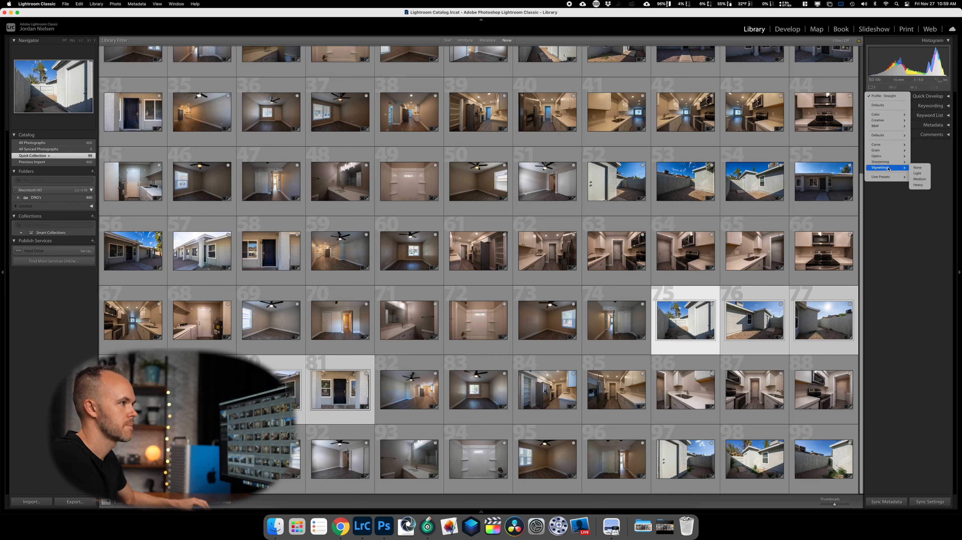
{"action": "mouse_move", "coordinate": [889, 176]}
{"action": "left_click", "coordinate": [829, 194]}
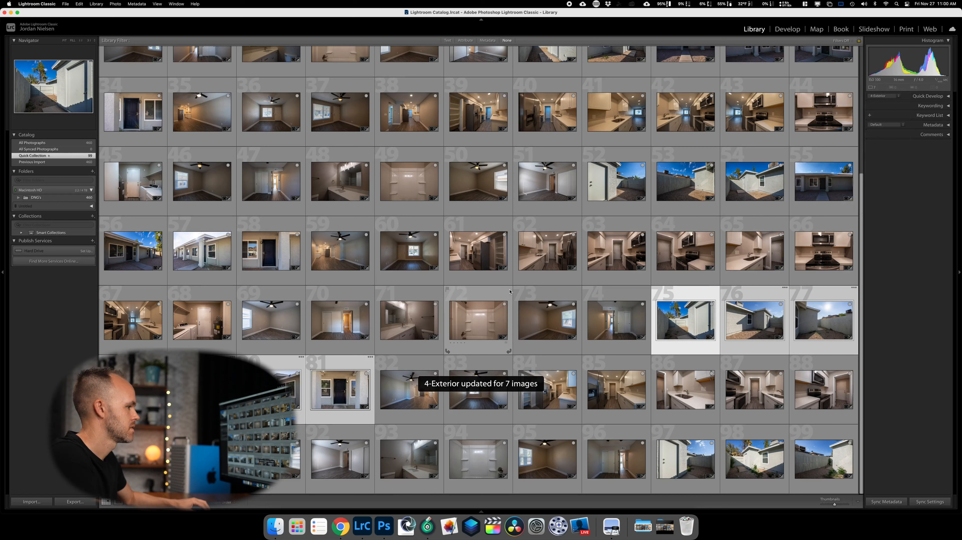
Apply the 4-Exterior user preset to the last three exterior photos, 97 through 99
{"action": "left_click", "coordinate": [698, 432]}
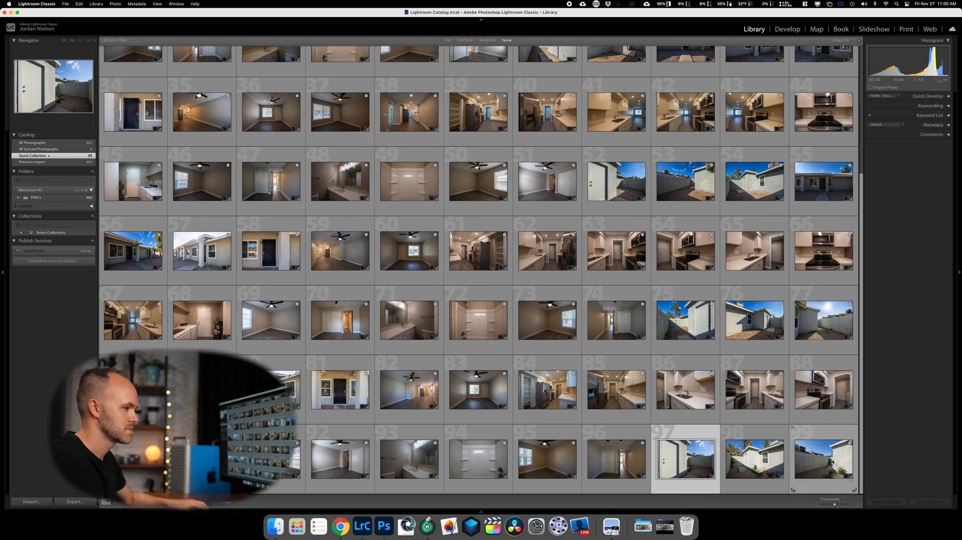
{"action": "left_click", "coordinate": [830, 435], "text": "shift"}
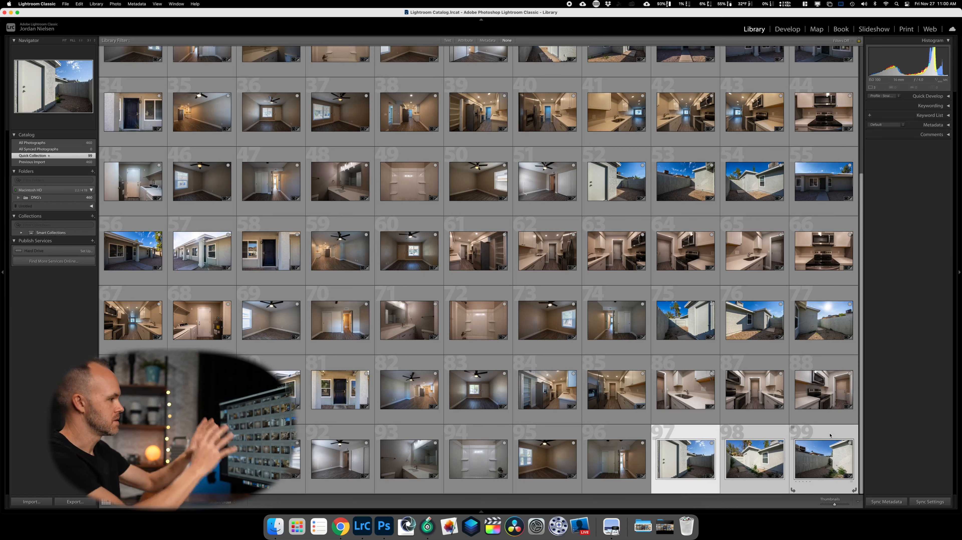
{"action": "right_click", "coordinate": [830, 435]}
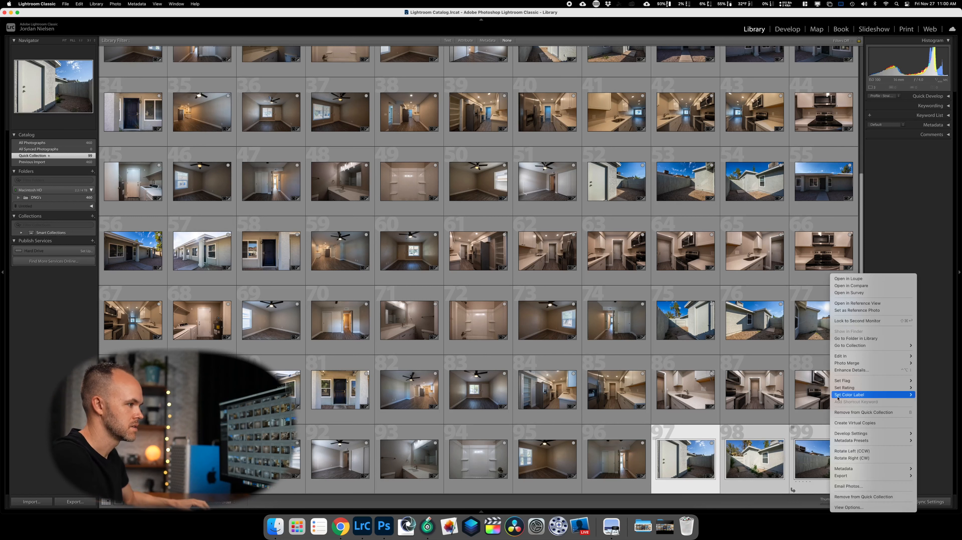
{"action": "left_click", "coordinate": [906, 170]}
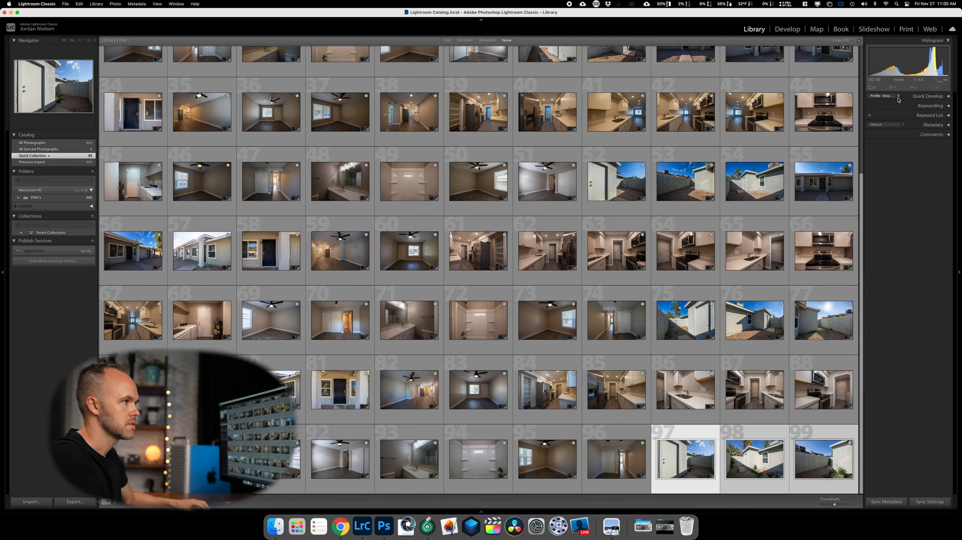
{"action": "left_click", "coordinate": [884, 95]}
{"action": "mouse_move", "coordinate": [884, 176]}
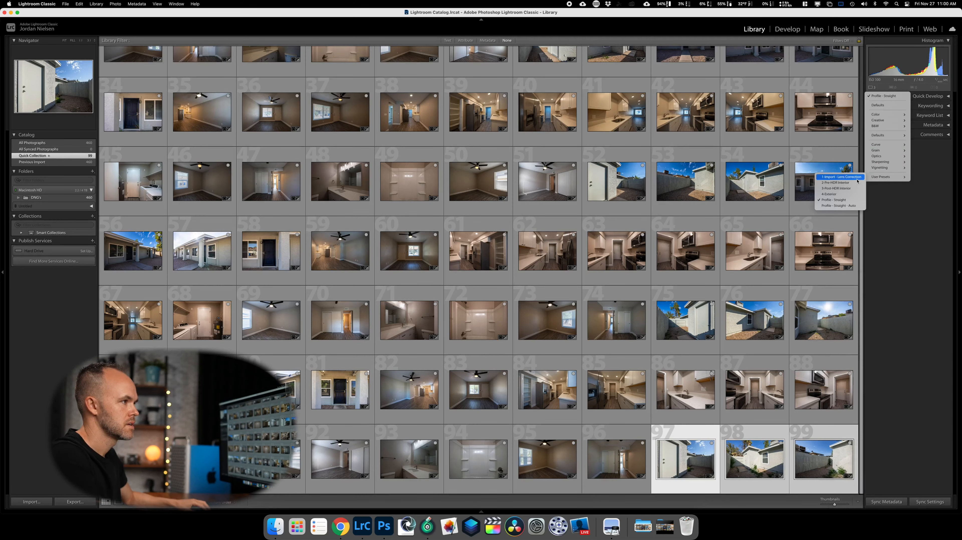
{"action": "left_click", "coordinate": [841, 194]}
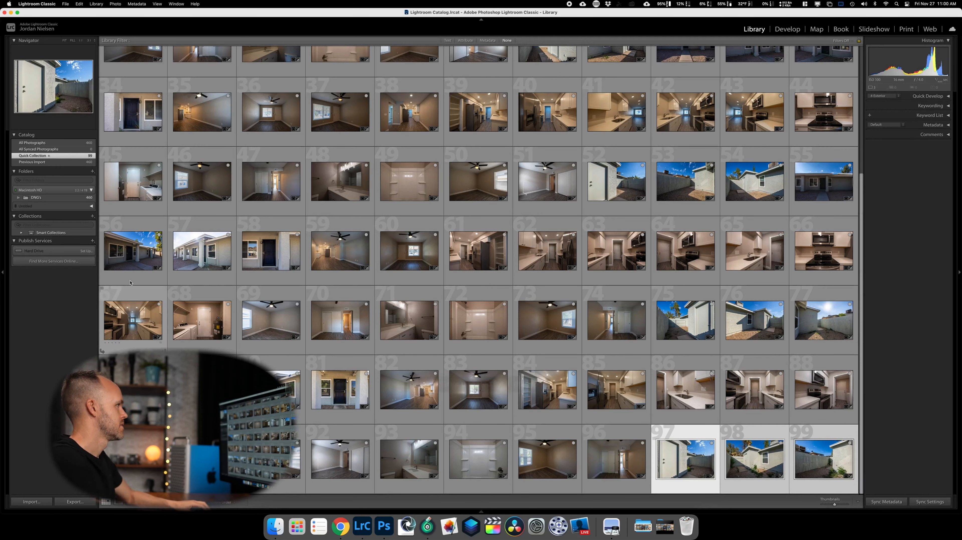
Open photo 1 in the Develop module as a single Loupe view, enlarged to fit the viewing area
{"action": "scroll", "coordinate": [272, 214], "scroll_direction": "up", "scroll_amount": 5}
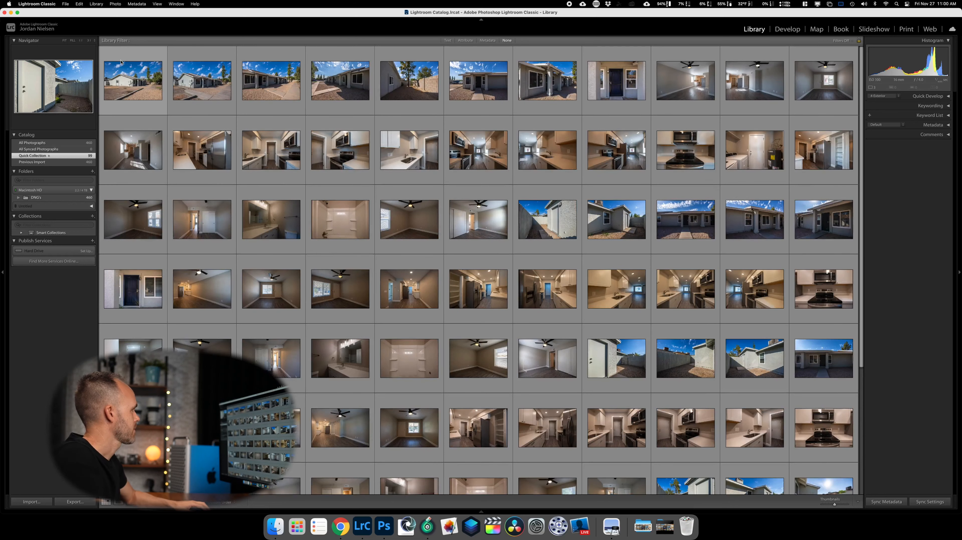
{"action": "left_click", "coordinate": [133, 50]}
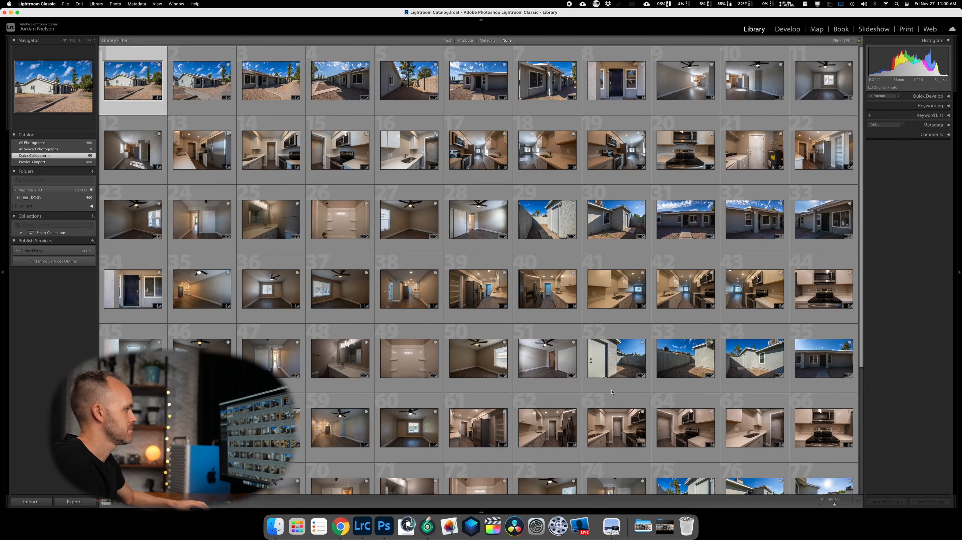
{"action": "scroll", "coordinate": [632, 412], "scroll_direction": "down", "scroll_amount": 3}
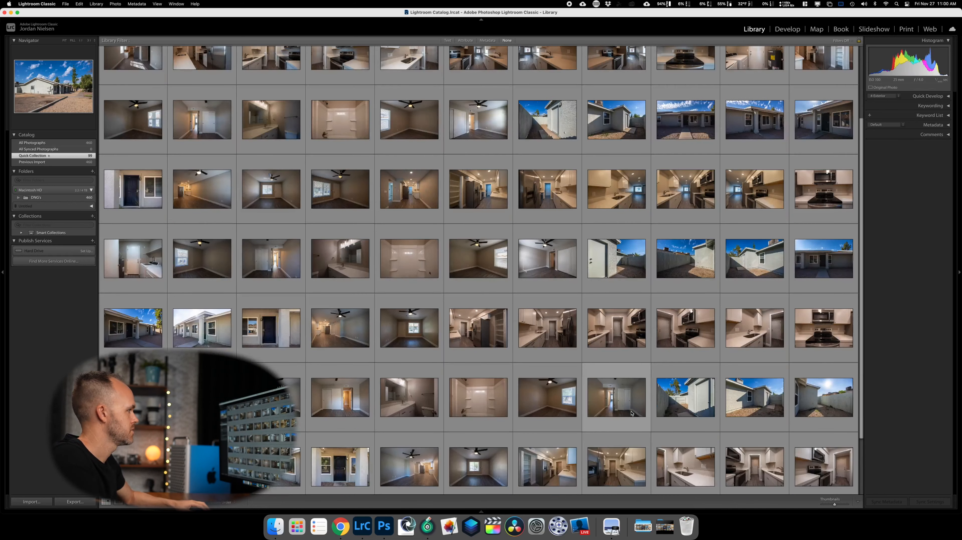
{"action": "scroll", "coordinate": [632, 413], "scroll_direction": "up", "scroll_amount": 3}
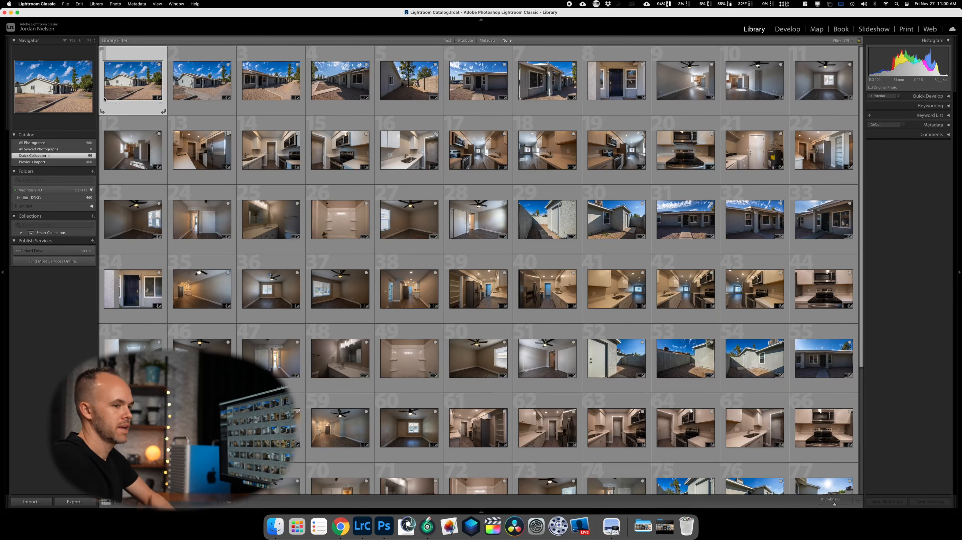
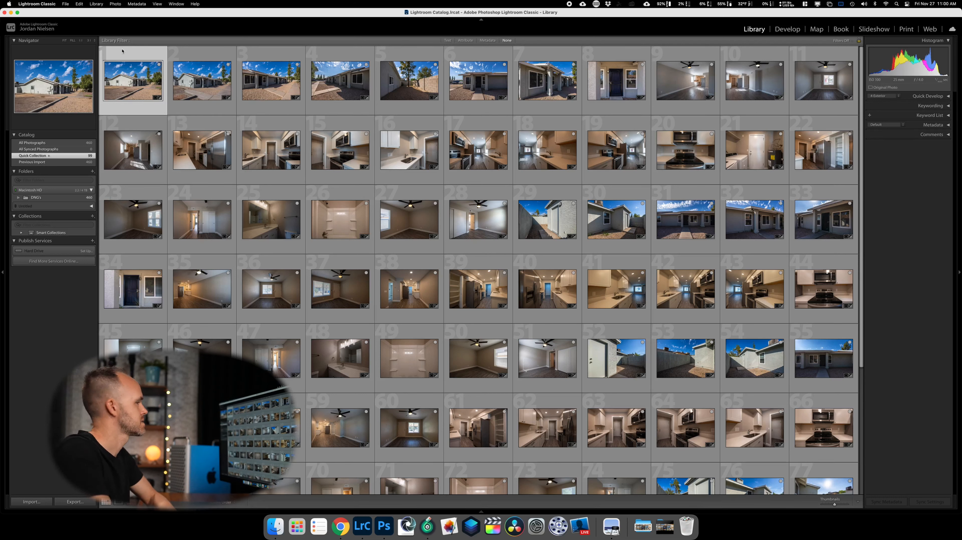
{"action": "left_click", "coordinate": [789, 32]}
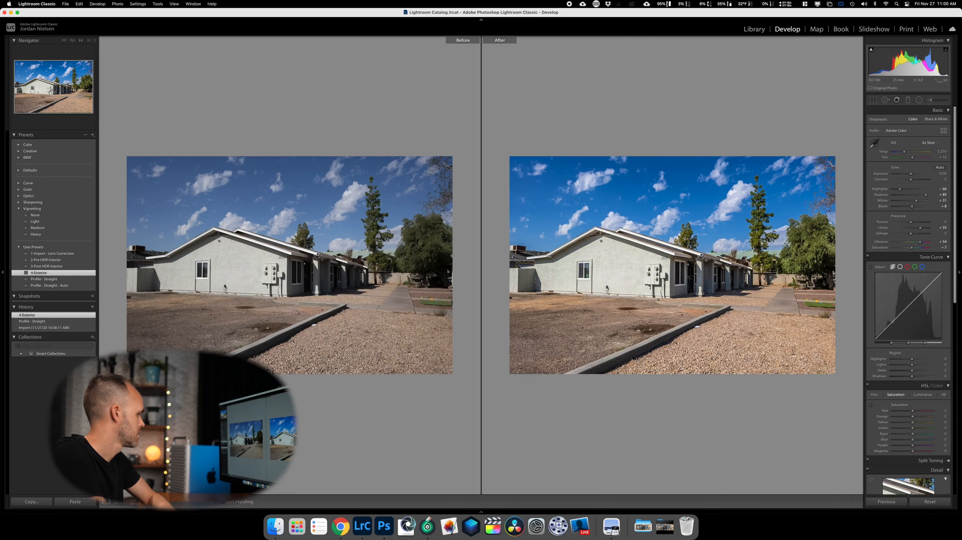
{"action": "left_click", "coordinate": [105, 502]}
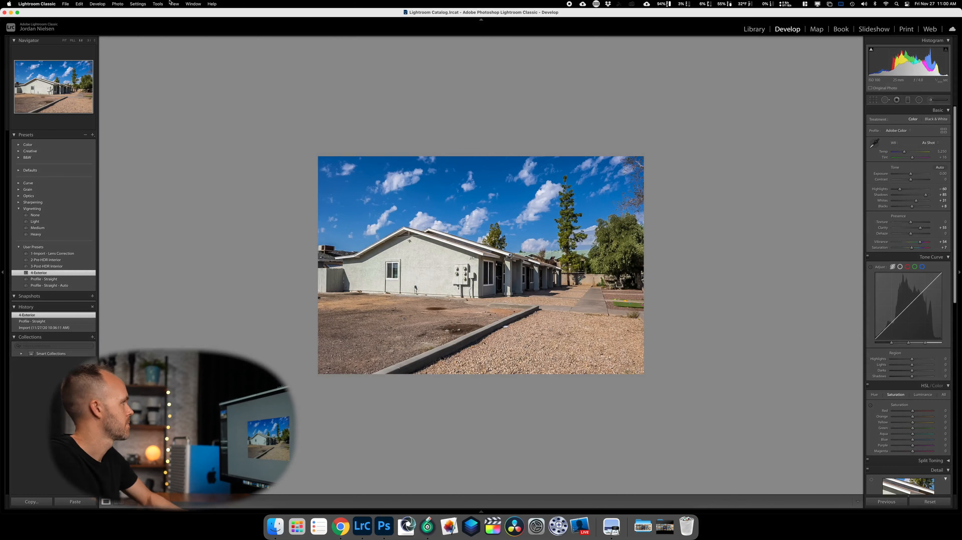
{"action": "left_click", "coordinate": [64, 41]}
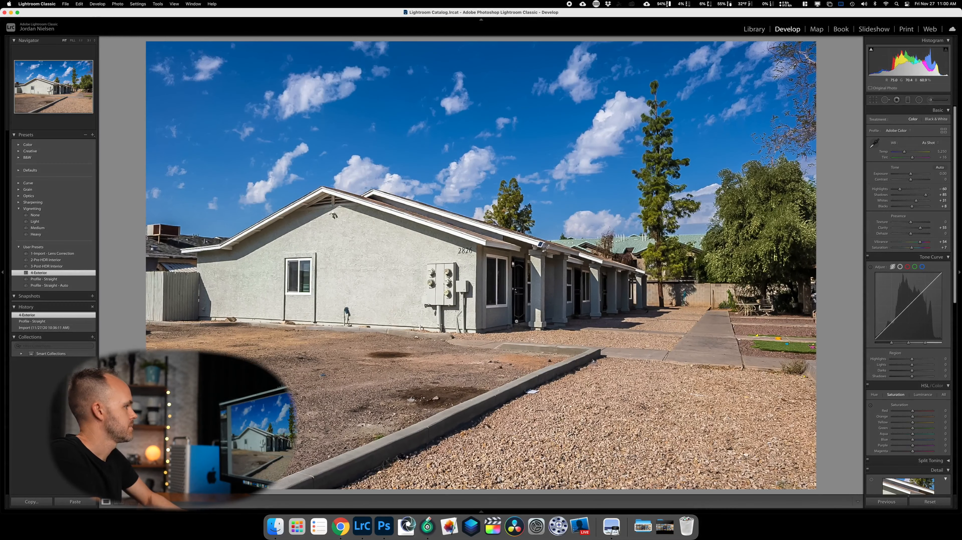
Show the filmstrip and advance through the exterior photos to the third one to check their edits
{"action": "key", "text": "Right"}
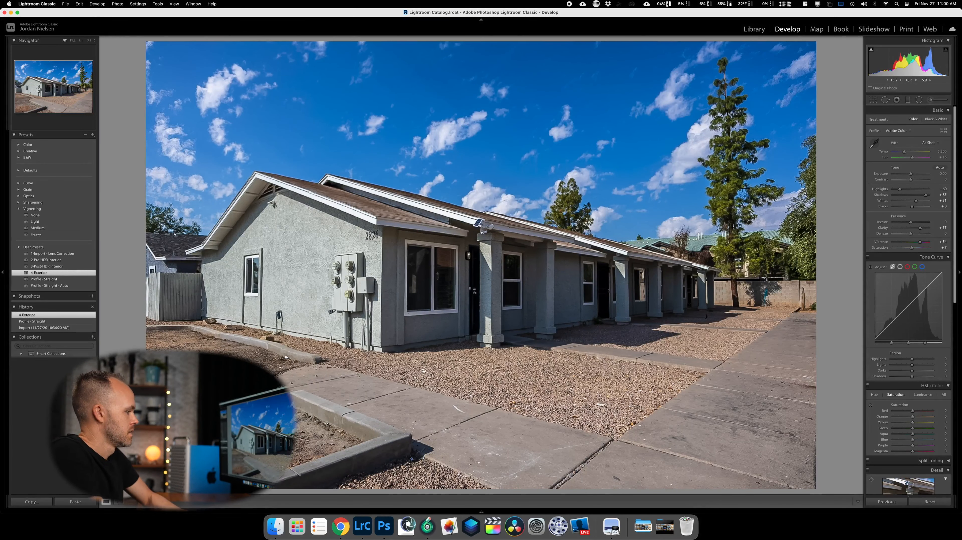
{"action": "left_click", "coordinate": [482, 509]}
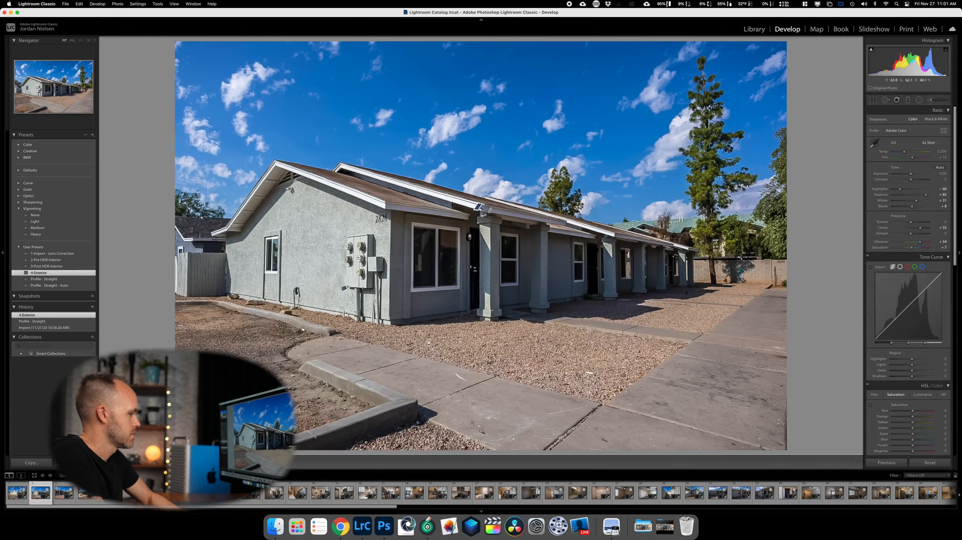
{"action": "key", "text": "Right"}
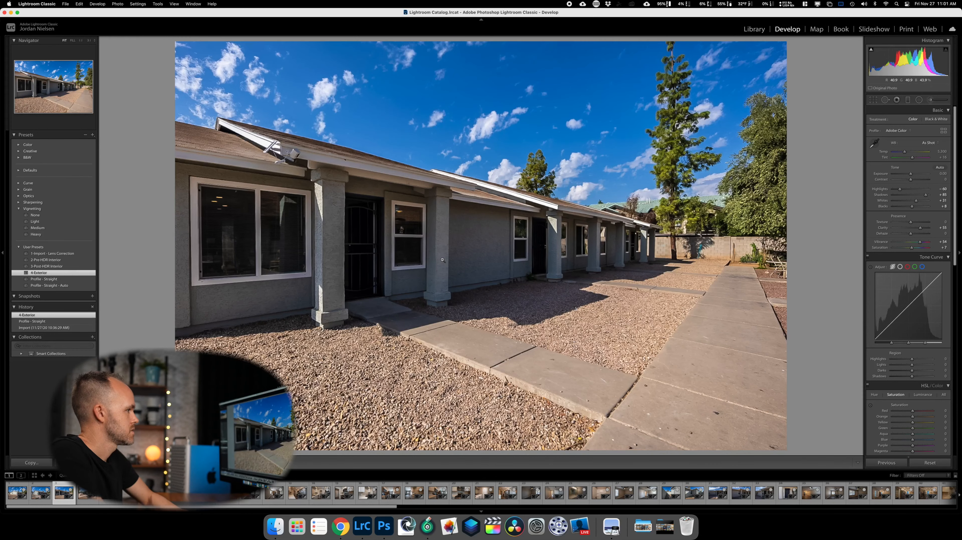
Return to the first exterior photo, raise its Shadows to +100, and copy its develop settings with the default selection of settings
{"action": "key", "text": "Left"}
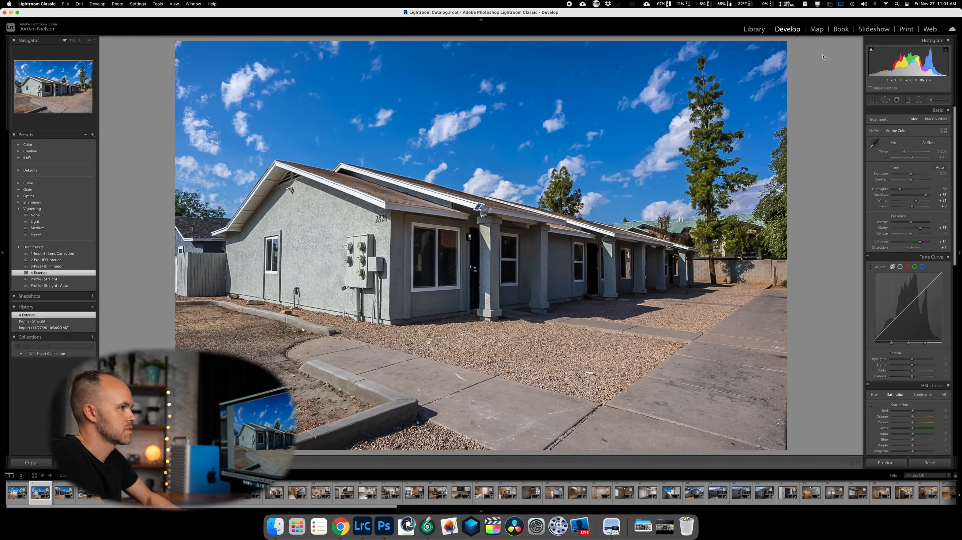
{"action": "left_click", "coordinate": [18, 492]}
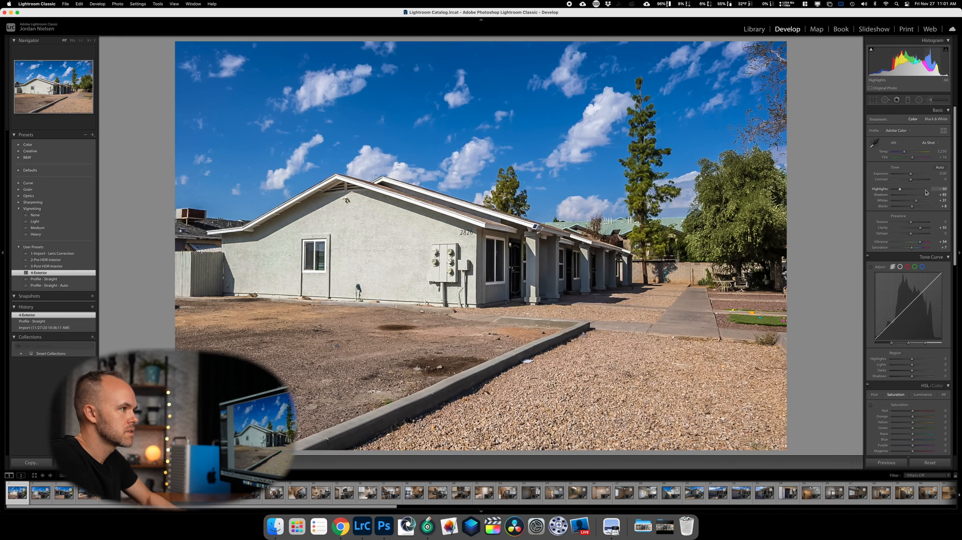
{"action": "left_click_drag", "start_coordinate": [926, 196], "coordinate": [947, 194]}
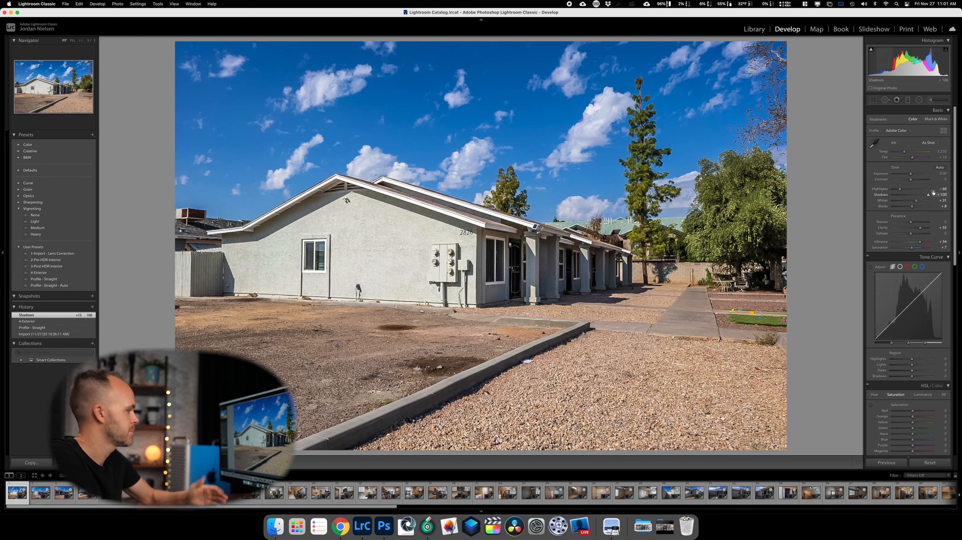
{"action": "left_click", "coordinate": [31, 462]}
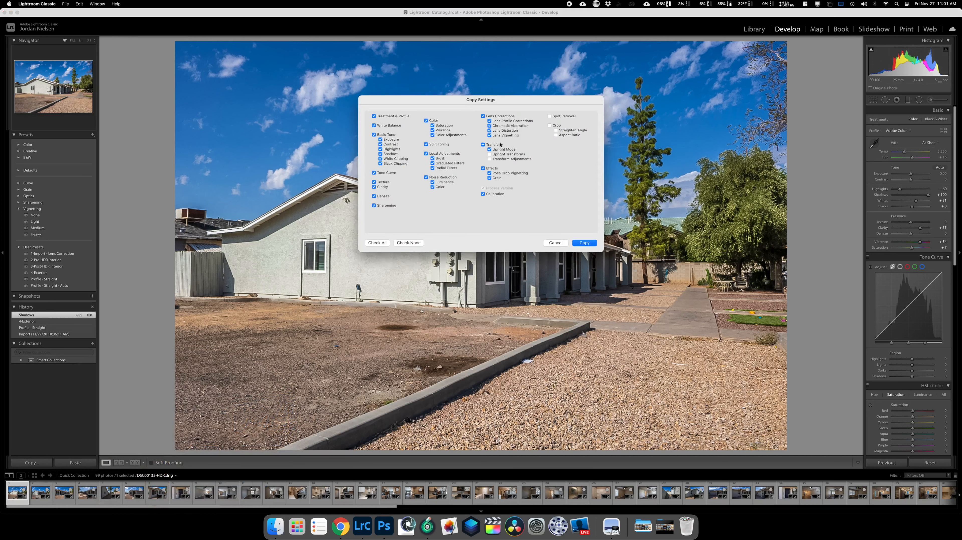
{"action": "left_click", "coordinate": [584, 242]}
Paste the copied develop settings onto exterior photos 2 through 5 one at a time, and advance to the sixth photo
{"action": "left_click", "coordinate": [41, 492]}
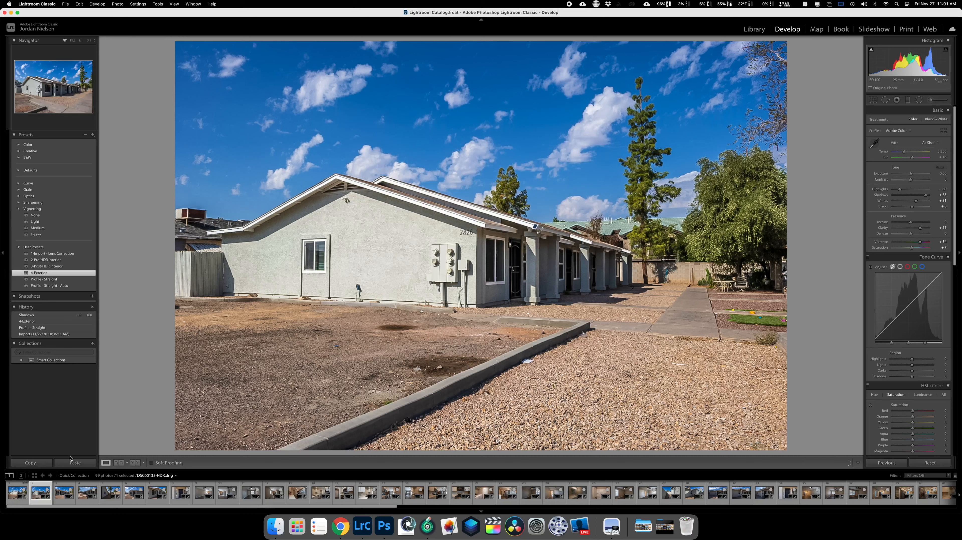
{"action": "left_click", "coordinate": [75, 462]}
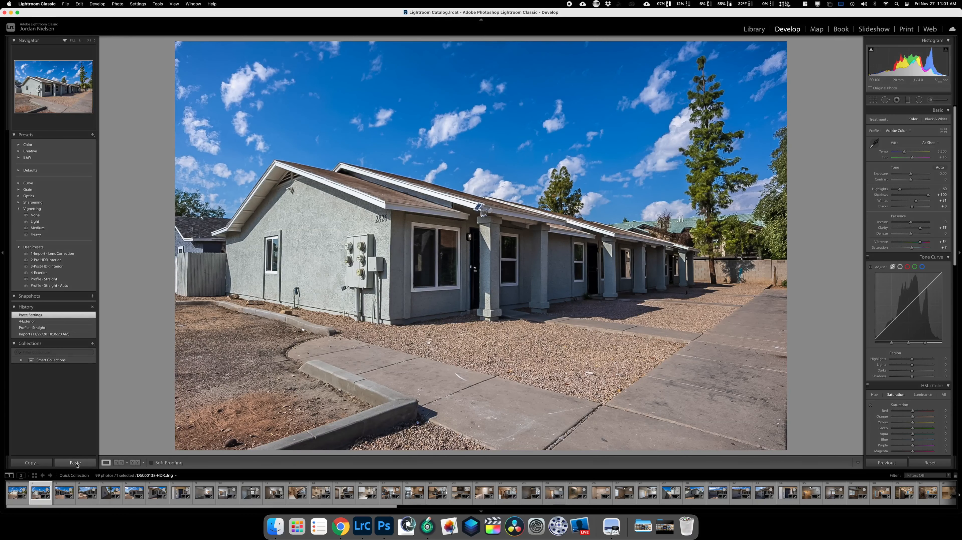
{"action": "key", "text": "Right"}
{"action": "left_click", "coordinate": [78, 463]}
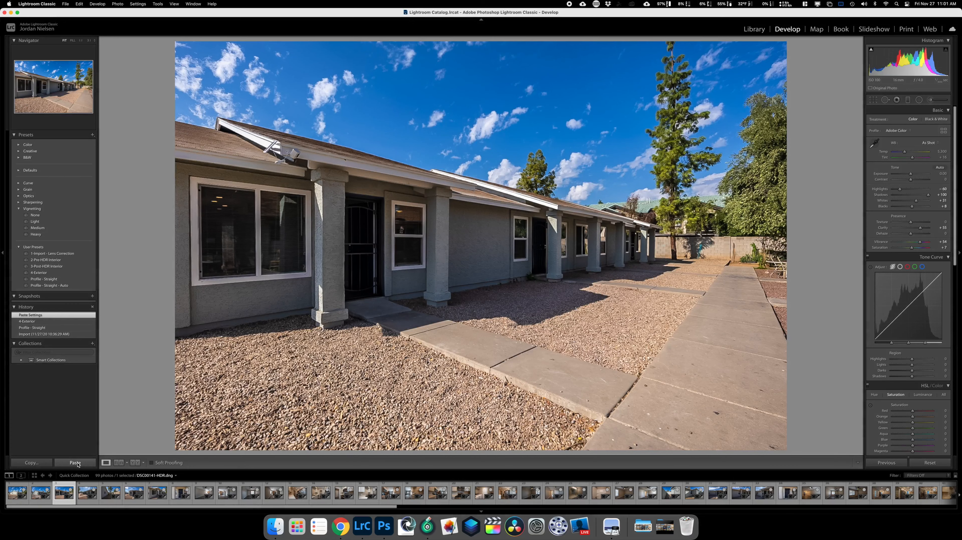
{"action": "key", "text": "Right"}
{"action": "left_click", "coordinate": [77, 463]}
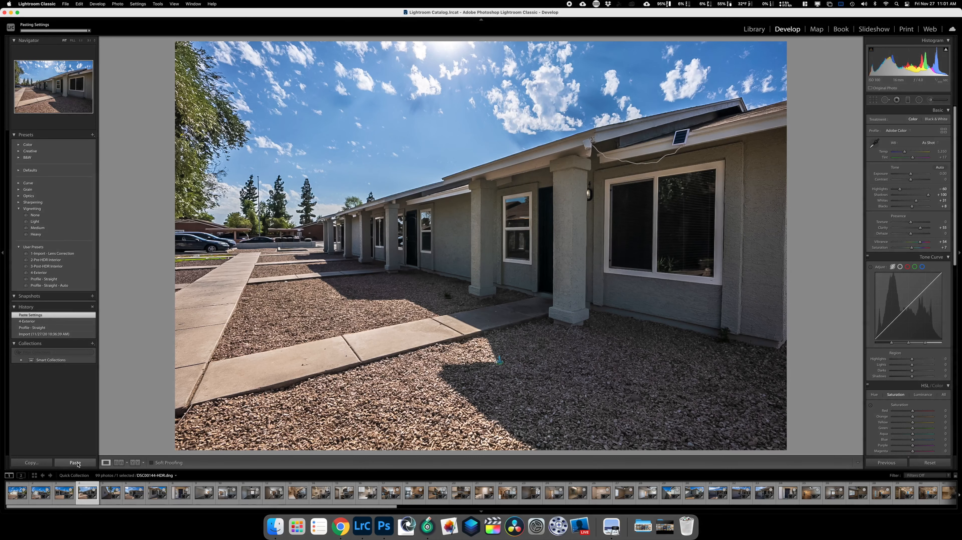
{"action": "key", "text": "Right"}
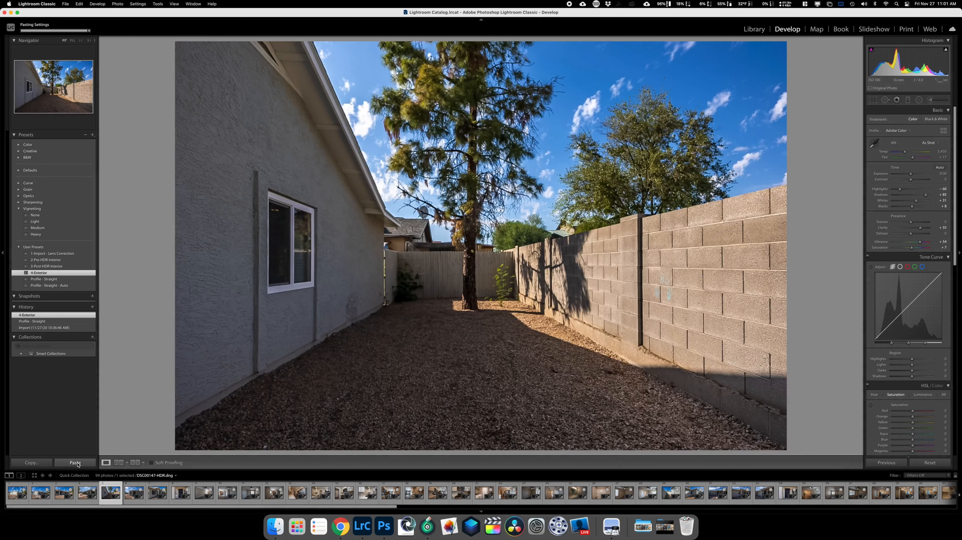
{"action": "left_click", "coordinate": [78, 463]}
{"action": "key", "text": "Right"}
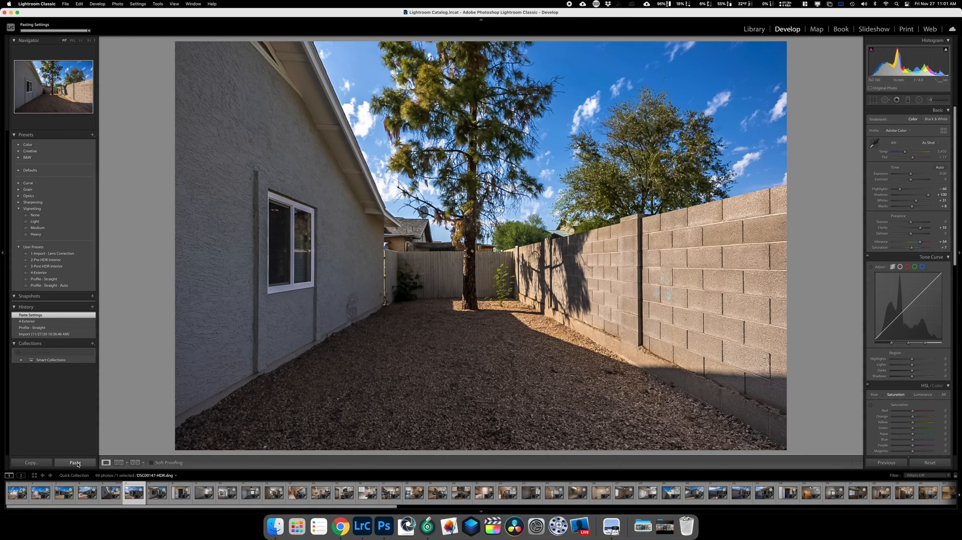
Paste the exterior settings onto the house-front photo, set its exposure to +0.65, and copy its develop settings
{"action": "left_click", "coordinate": [77, 463]}
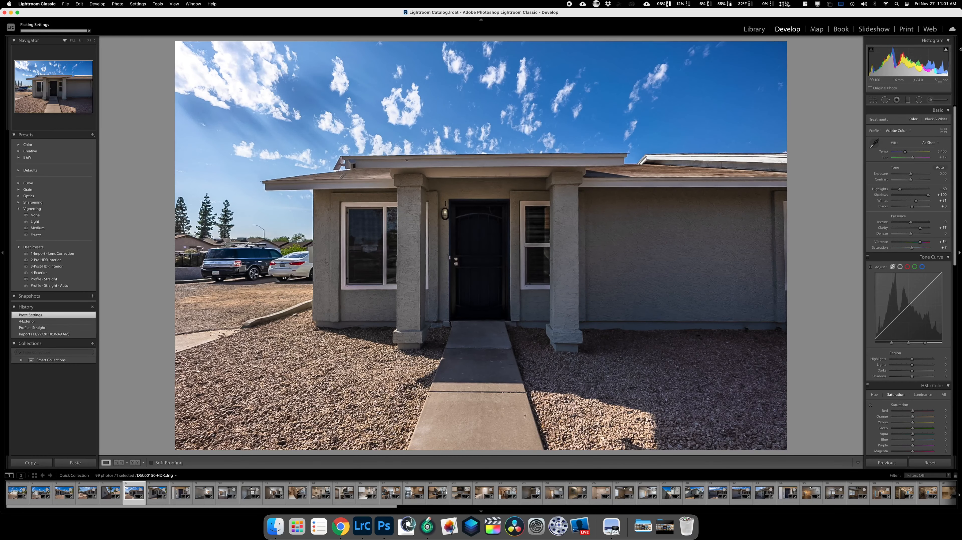
{"action": "left_click_drag", "start_coordinate": [911, 174], "coordinate": [912, 175]}
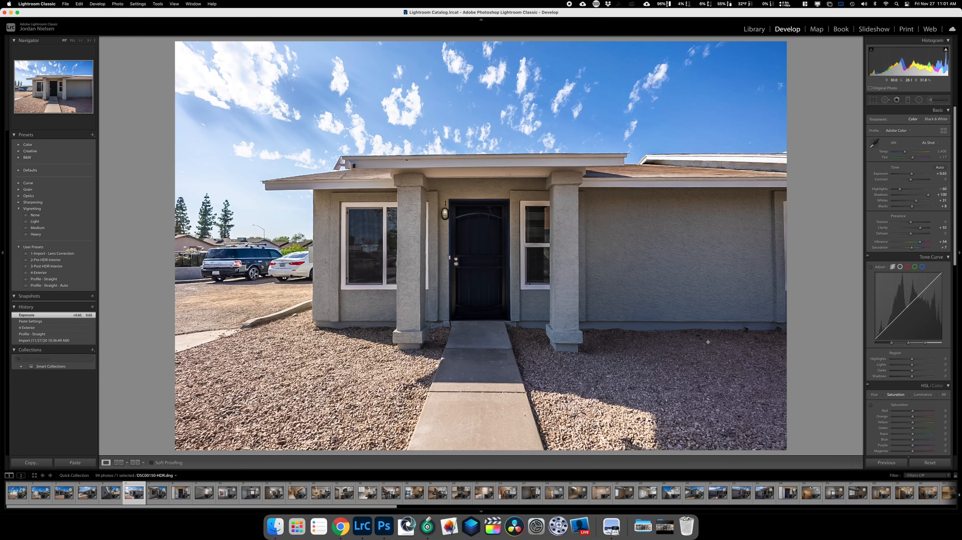
{"action": "left_click", "coordinate": [50, 466]}
{"action": "key", "text": "Return"}
Paste the copied settings onto the porch photo, the blue front-door photo and the two living-room photos facing the kitchen
{"action": "key", "text": "Right"}
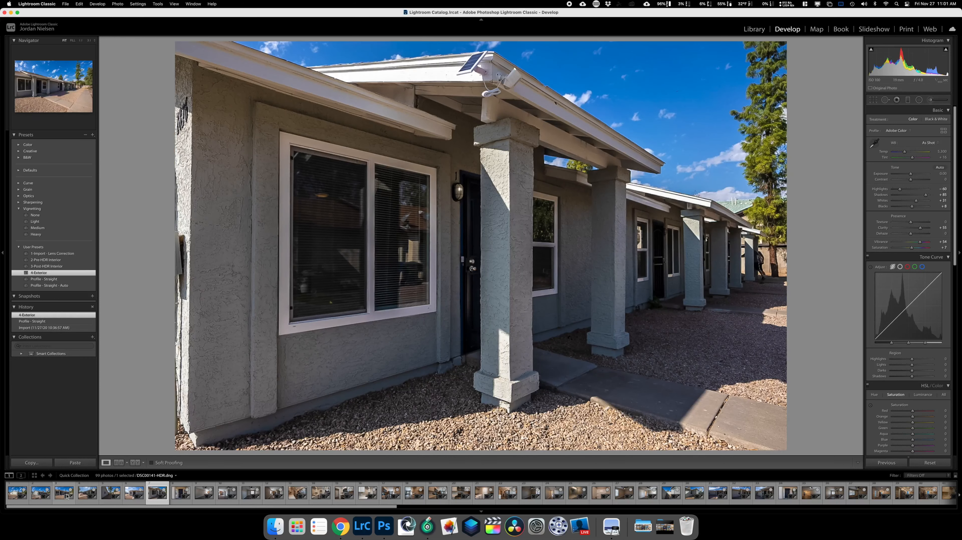
{"action": "left_click", "coordinate": [75, 462]}
{"action": "key", "text": "Right"}
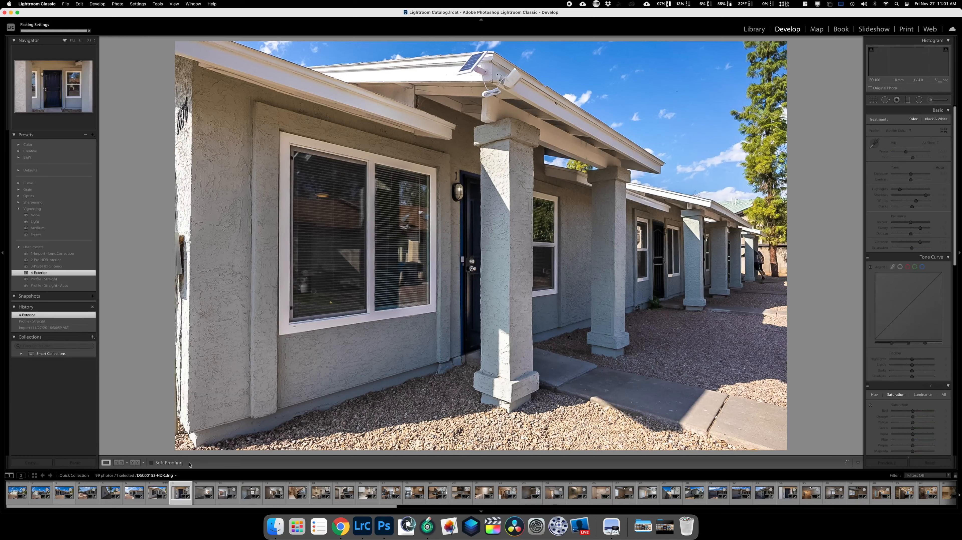
{"action": "left_click", "coordinate": [75, 462]}
{"action": "key", "text": "Right"}
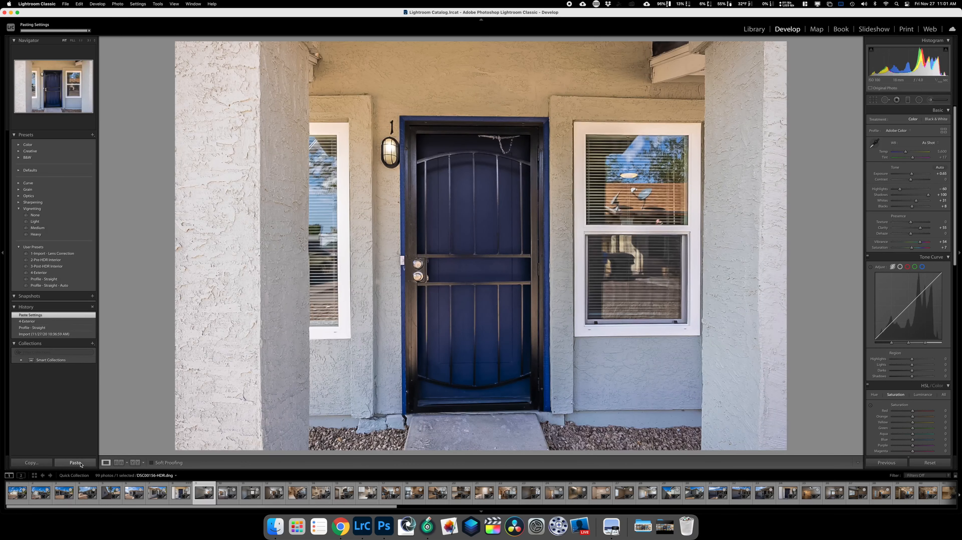
{"action": "left_click", "coordinate": [75, 462]}
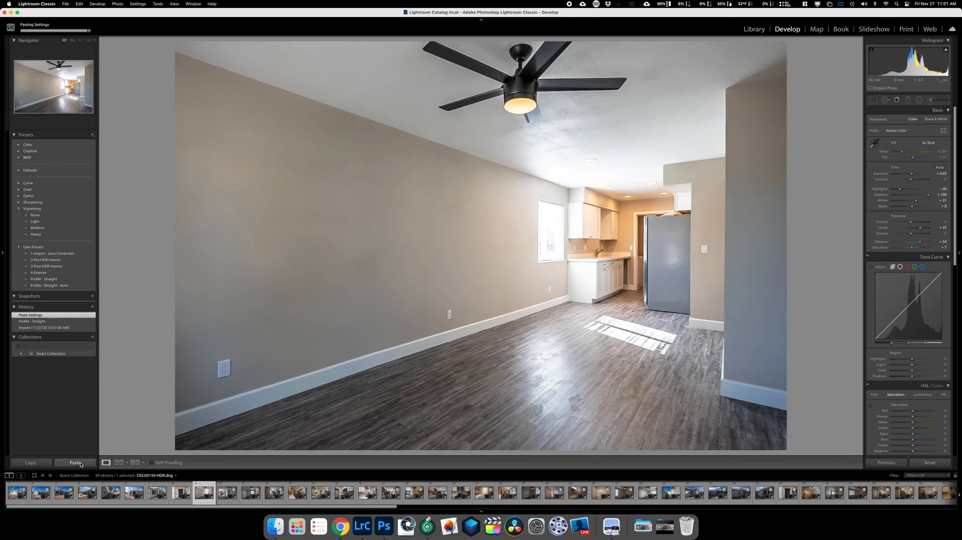
{"action": "key", "text": "Left"}
{"action": "key", "text": "Right"}
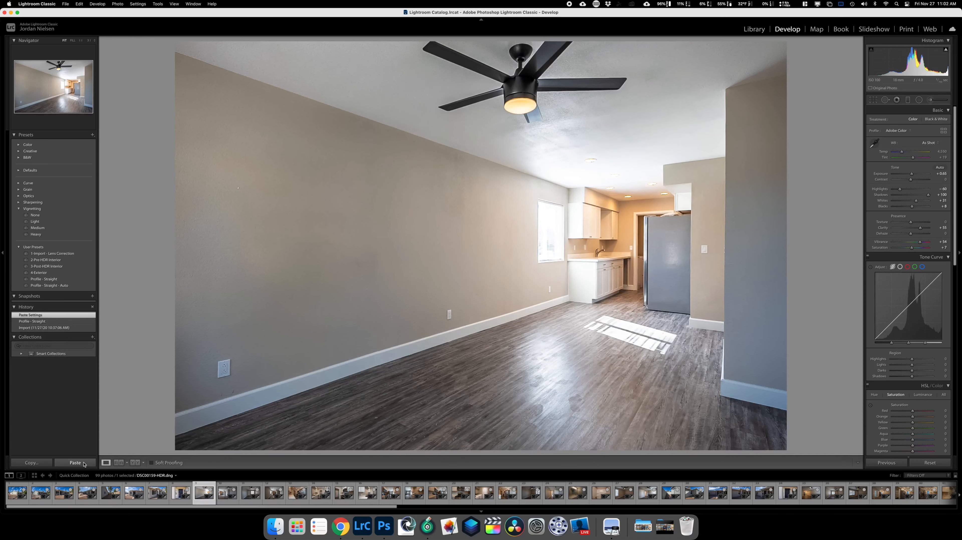
{"action": "key", "text": "Right"}
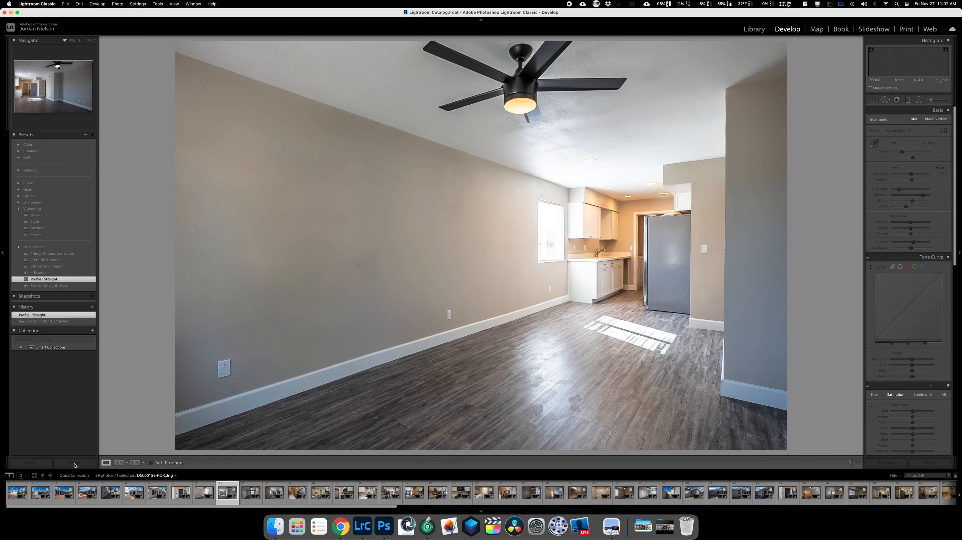
{"action": "left_click", "coordinate": [75, 463]}
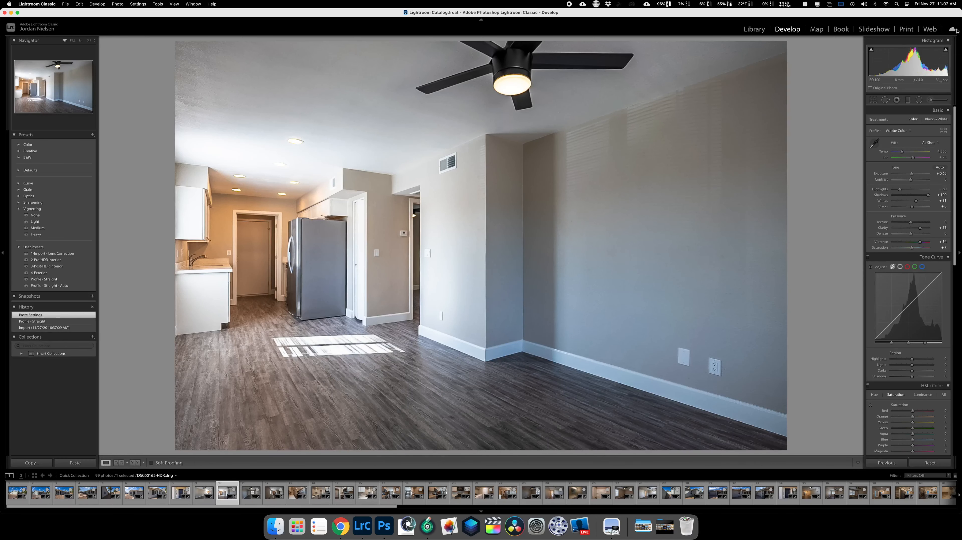
Set this living-room photo's exposure to +0.85, reduce orange saturation to -32 and yellow to -19, and copy its settings
{"action": "left_click_drag", "start_coordinate": [910, 174], "coordinate": [911, 174]}
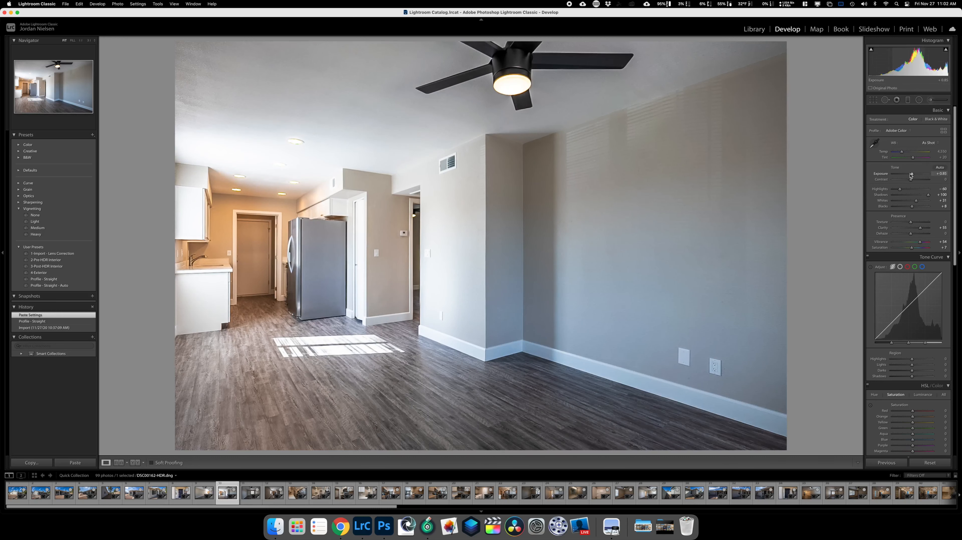
{"action": "left_click_drag", "start_coordinate": [911, 174], "coordinate": [911, 175]}
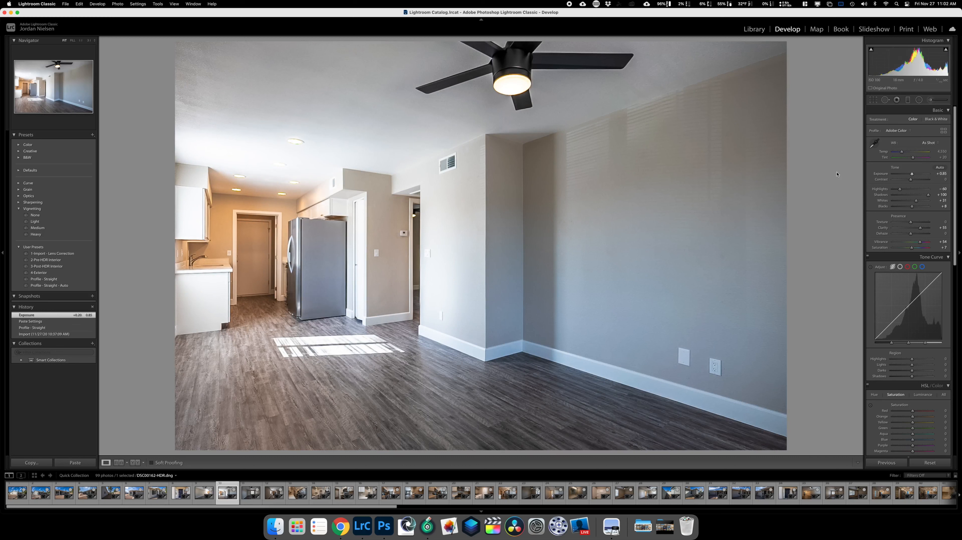
{"action": "left_click", "coordinate": [869, 405]}
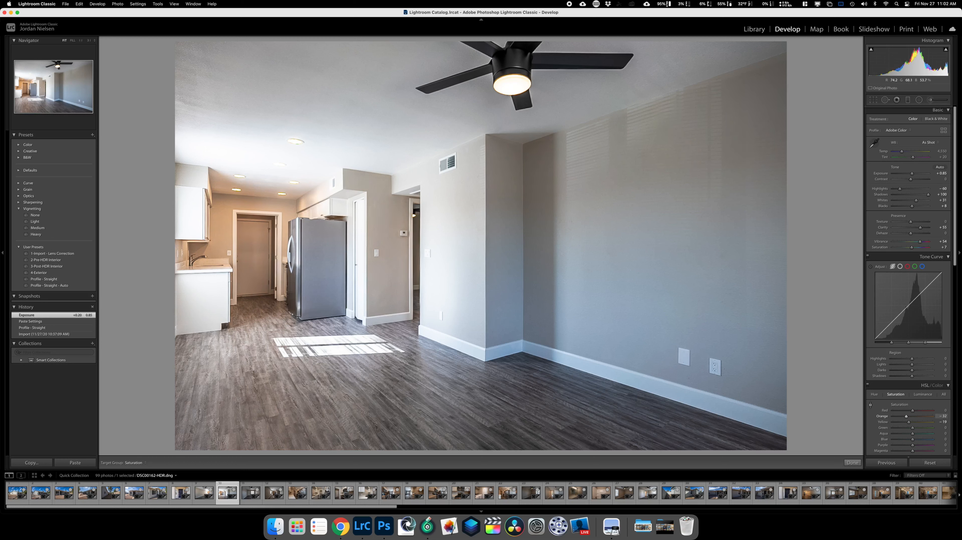
{"action": "left_click_drag", "start_coordinate": [219, 218], "coordinate": [219, 218]}
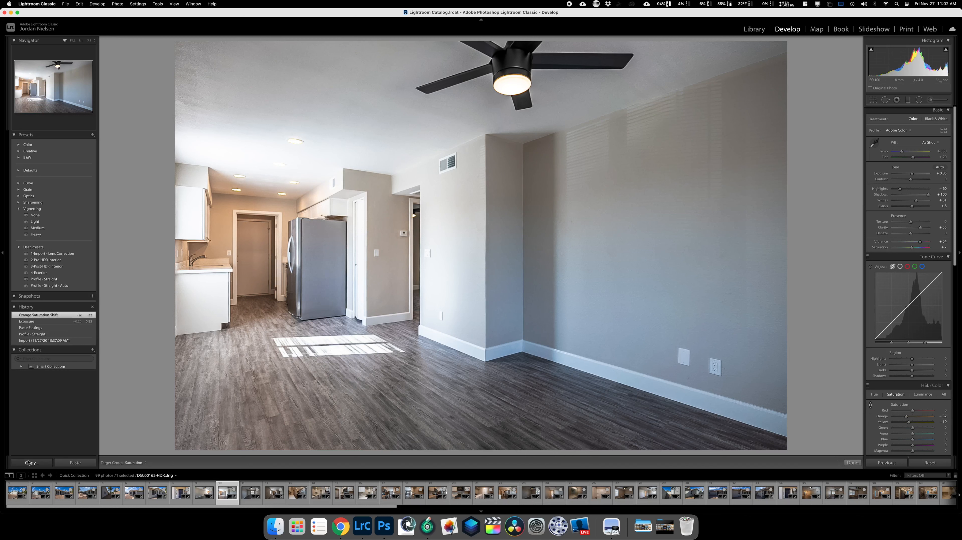
Paste the new settings onto the living-room photo with door and window and the photos through the kitchen refrigerator view
{"action": "key", "text": "Right"}
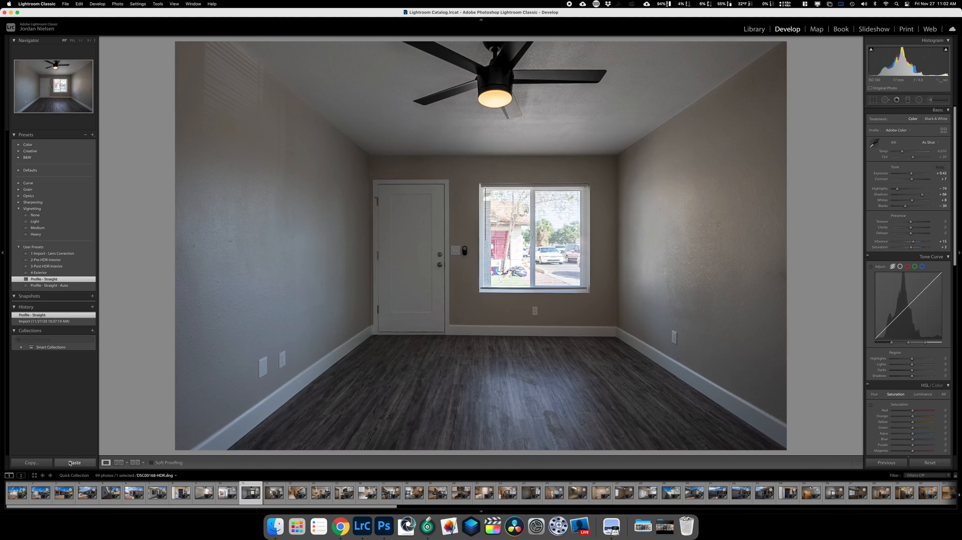
{"action": "left_click", "coordinate": [71, 464]}
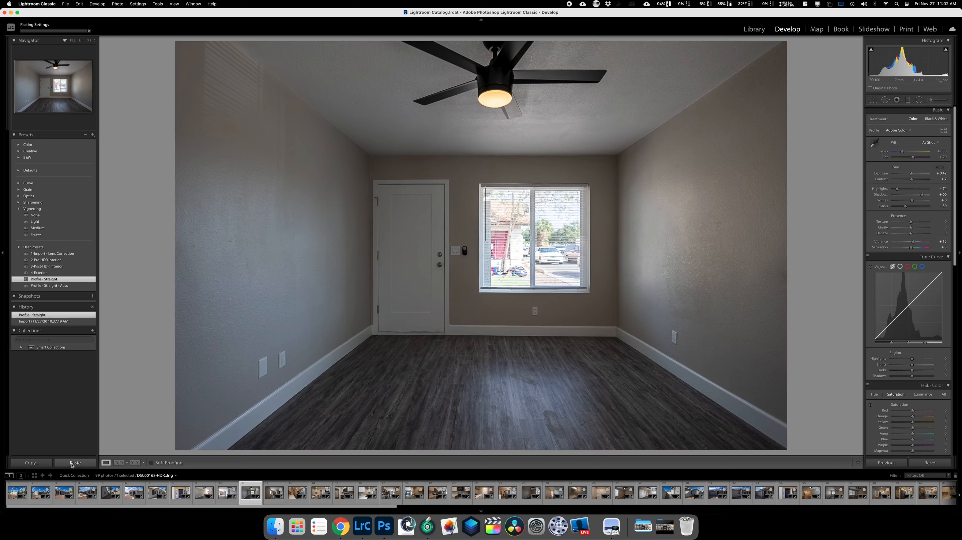
{"action": "key", "text": "Right"}
{"action": "key", "text": "Right"}
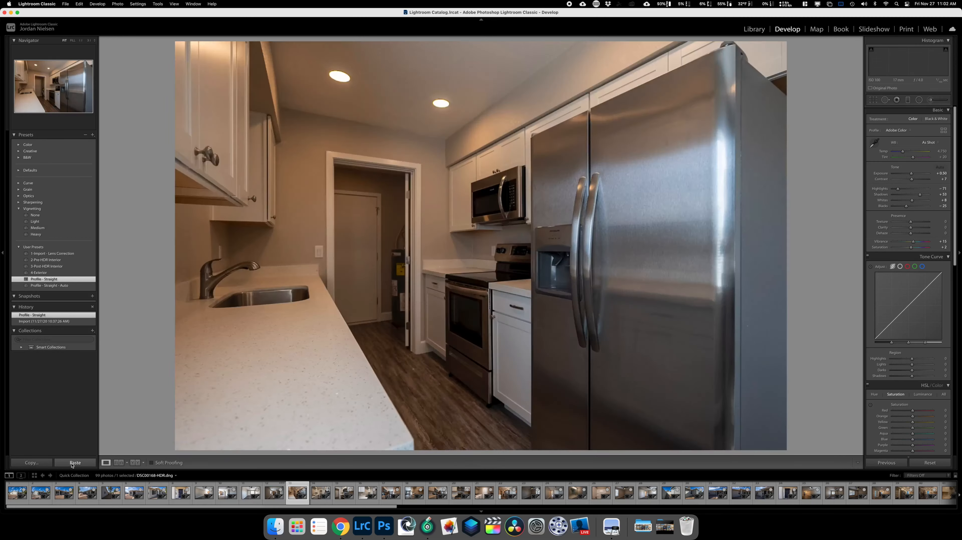
{"action": "left_click", "coordinate": [72, 463]}
{"action": "key", "text": "Right"}
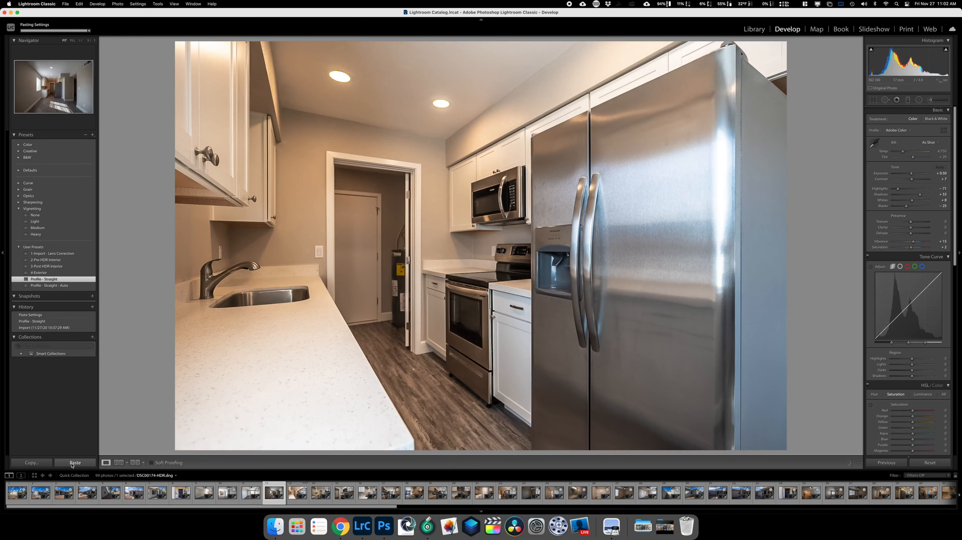
{"action": "left_click", "coordinate": [72, 462]}
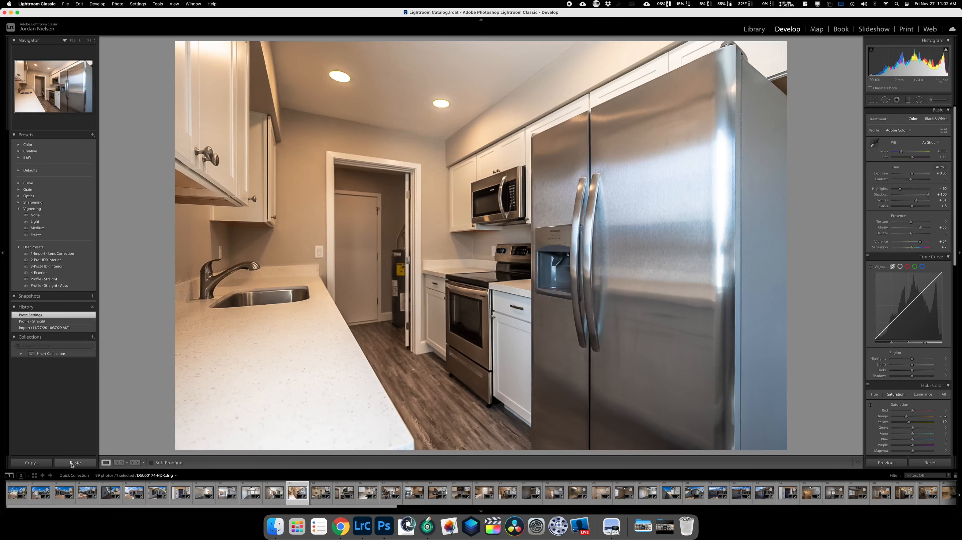
{"action": "left_click", "coordinate": [73, 462]}
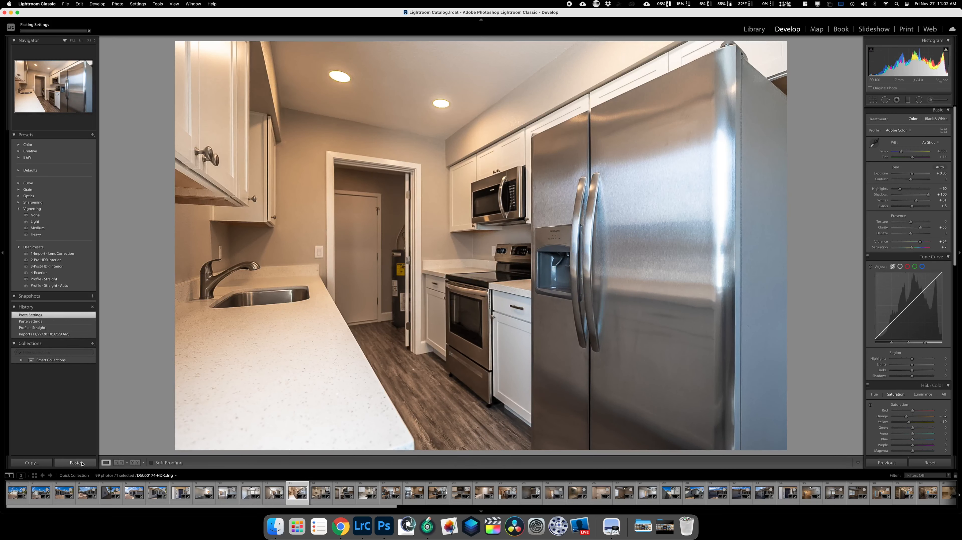
{"action": "left_click", "coordinate": [82, 463]}
Paste the settings onto the next kitchen photos, from after the refrigerator view through the galley view with stove and sink
{"action": "key", "text": "Right"}
{"action": "left_click", "coordinate": [82, 463]}
{"action": "key", "text": "Right"}
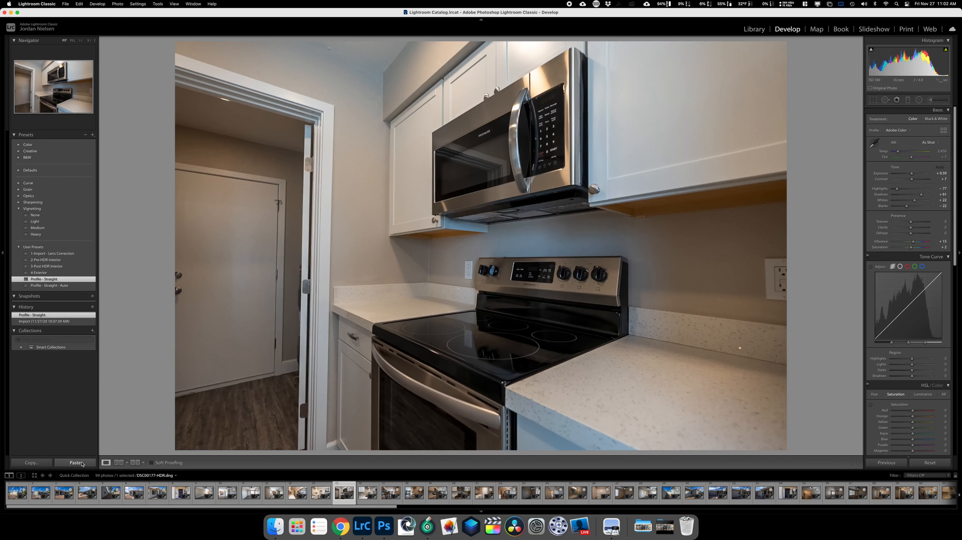
{"action": "left_click", "coordinate": [82, 463]}
{"action": "key", "text": "Left"}
{"action": "key", "text": "Right"}
{"action": "key", "text": "Right"}
{"action": "left_click", "coordinate": [82, 462]}
{"action": "key", "text": "Right"}
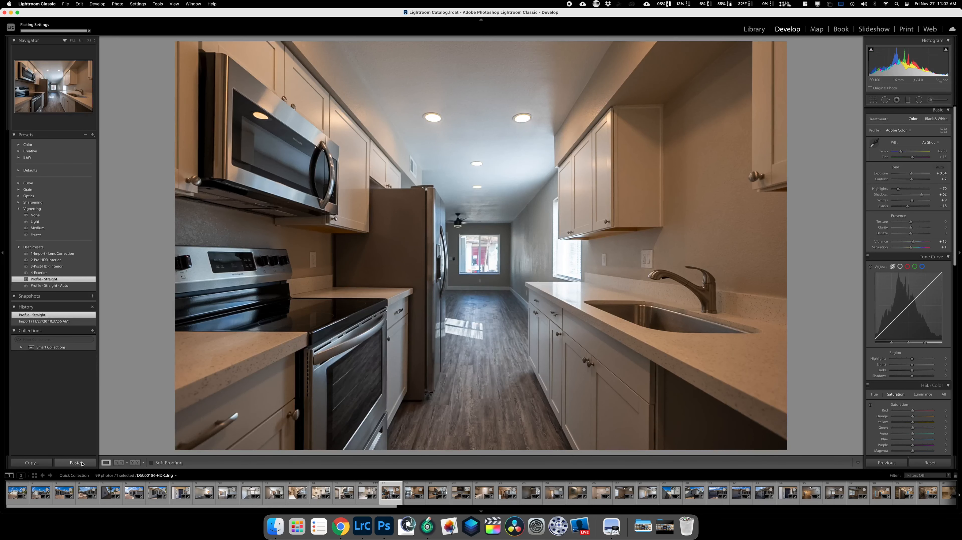
Paste the settings onto the kitchen sink counter photo, the angled stove photo and the straight-on stove and microwave photo
{"action": "key", "text": "Right"}
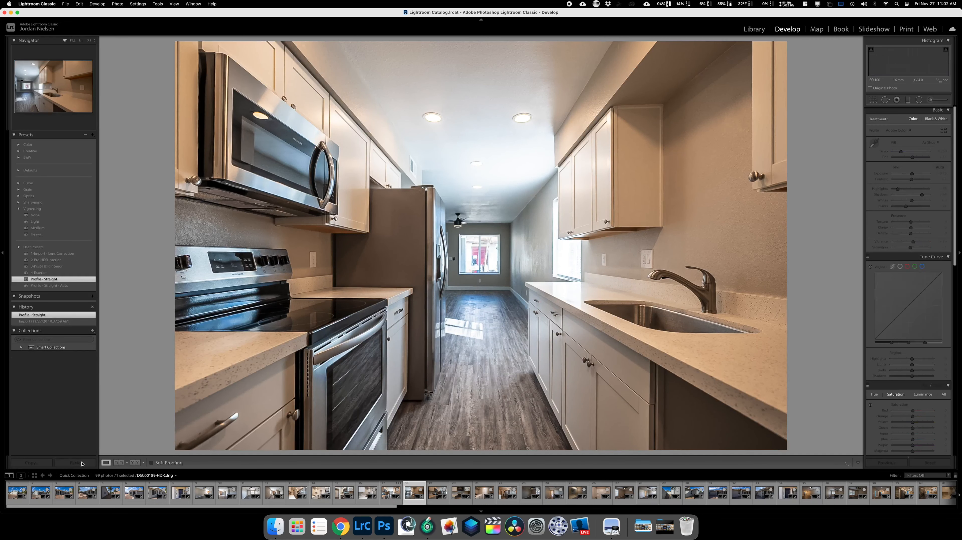
{"action": "left_click", "coordinate": [76, 463]}
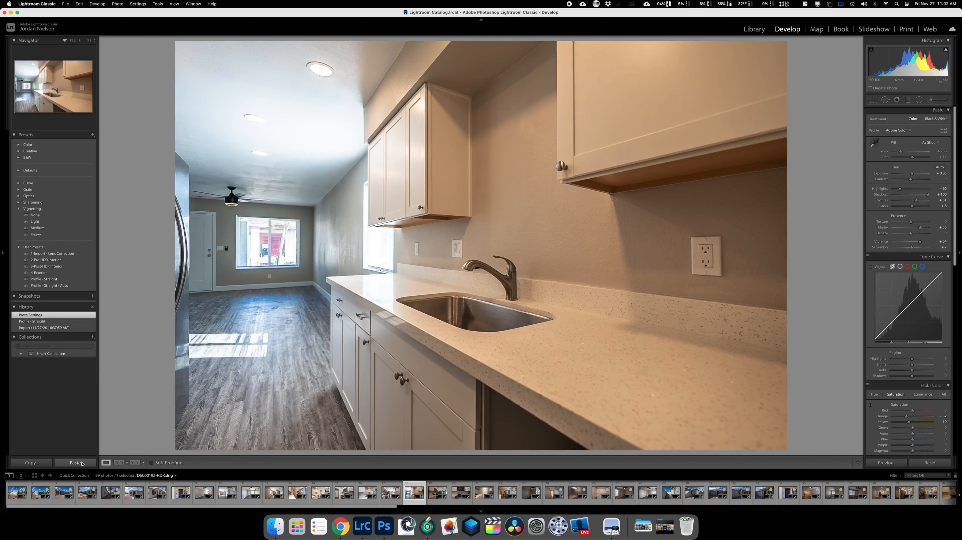
{"action": "left_click", "coordinate": [75, 462]}
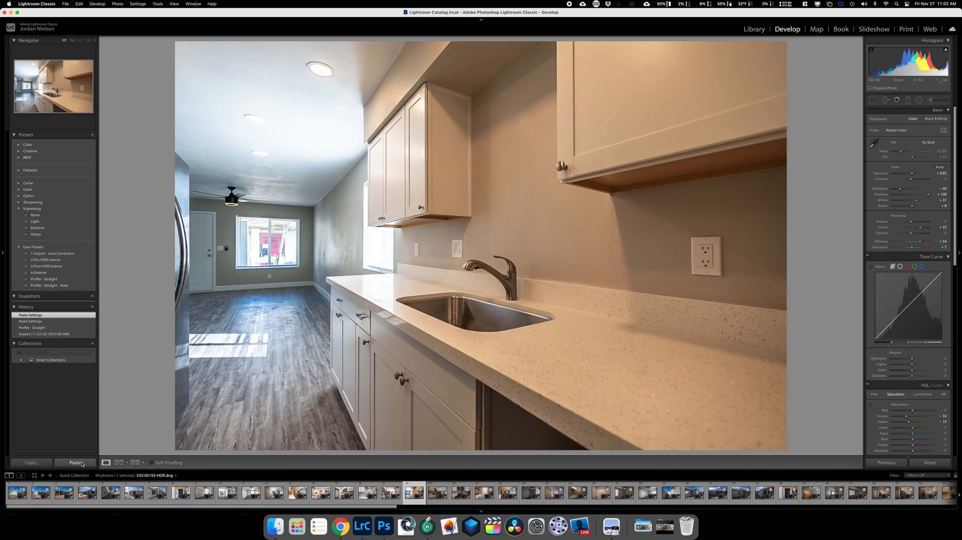
{"action": "key", "text": "Right"}
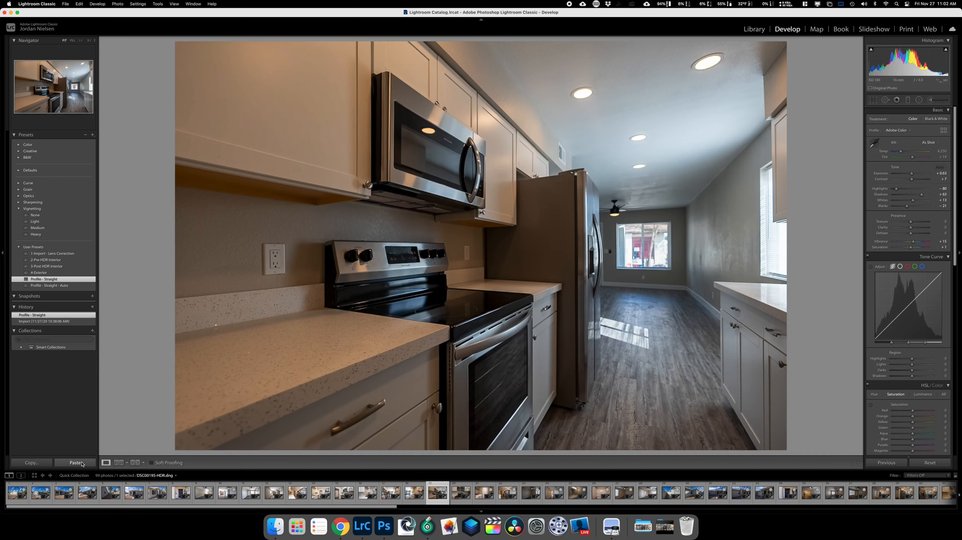
{"action": "left_click", "coordinate": [75, 462]}
{"action": "key", "text": "Right"}
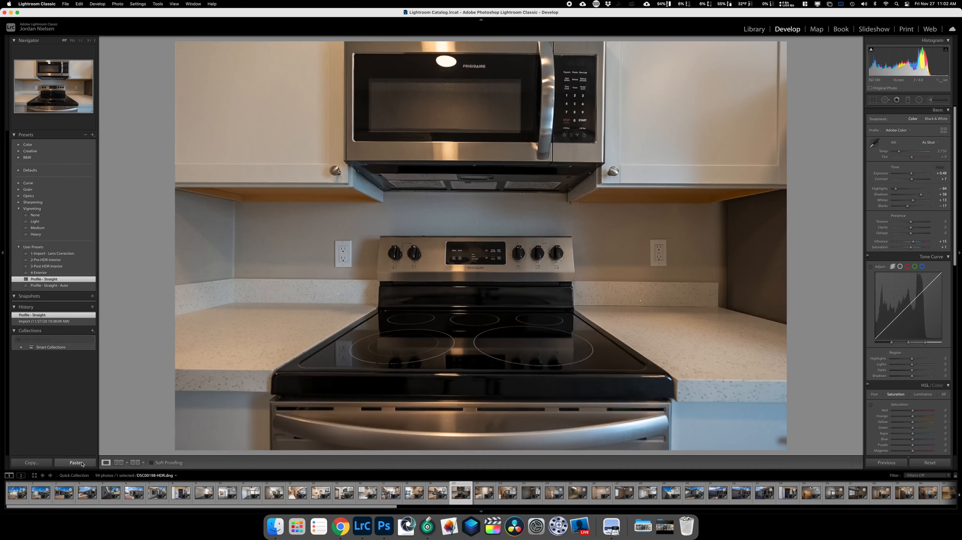
{"action": "left_click", "coordinate": [82, 464]}
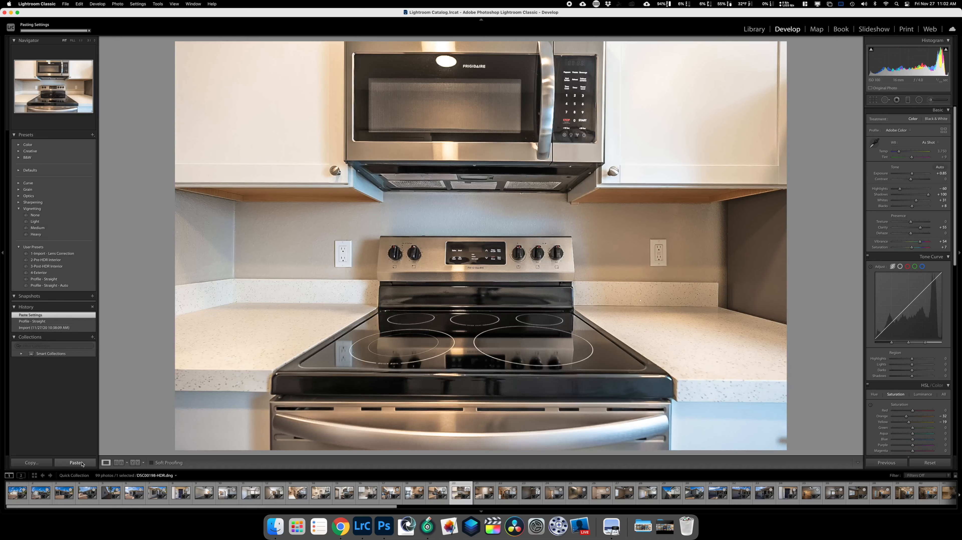
Paste the settings onto the laundry room photo and the photo of the refrigerator beside the open pantry
{"action": "key", "text": "Right"}
{"action": "left_click", "coordinate": [82, 463]}
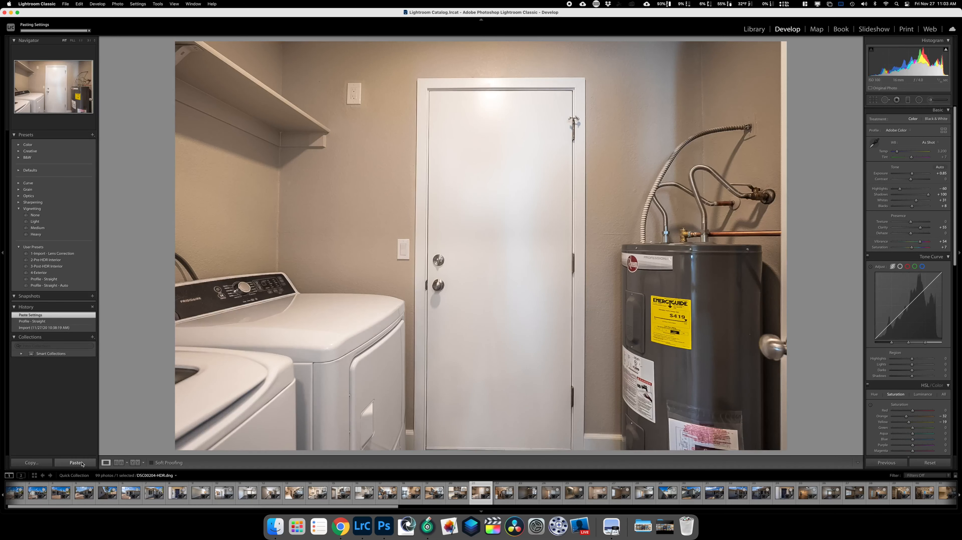
{"action": "key", "text": "Right"}
{"action": "left_click", "coordinate": [81, 463]}
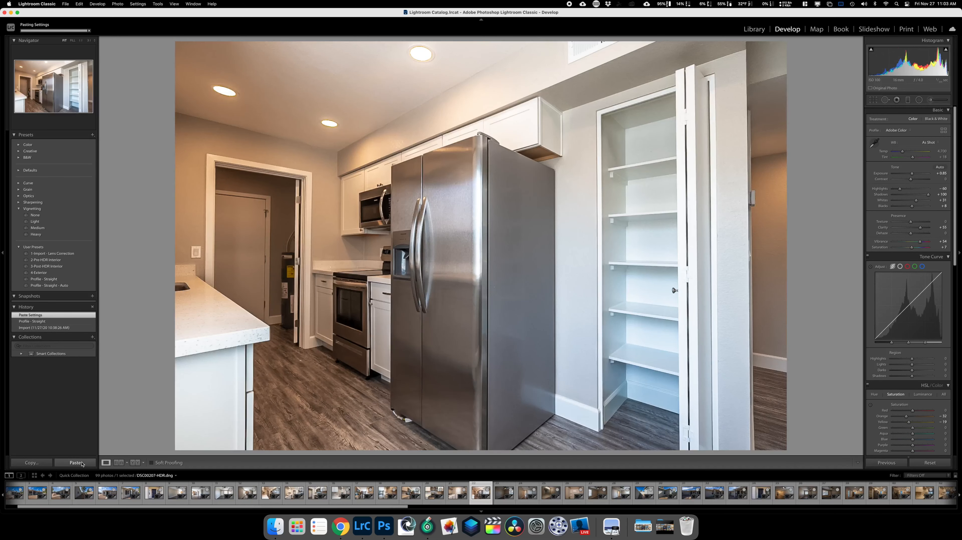
Paste the settings onto the bedroom photo with the ceiling fan and window, and set its exposure to +1.40
{"action": "key", "text": "Right"}
{"action": "left_click", "coordinate": [82, 463]}
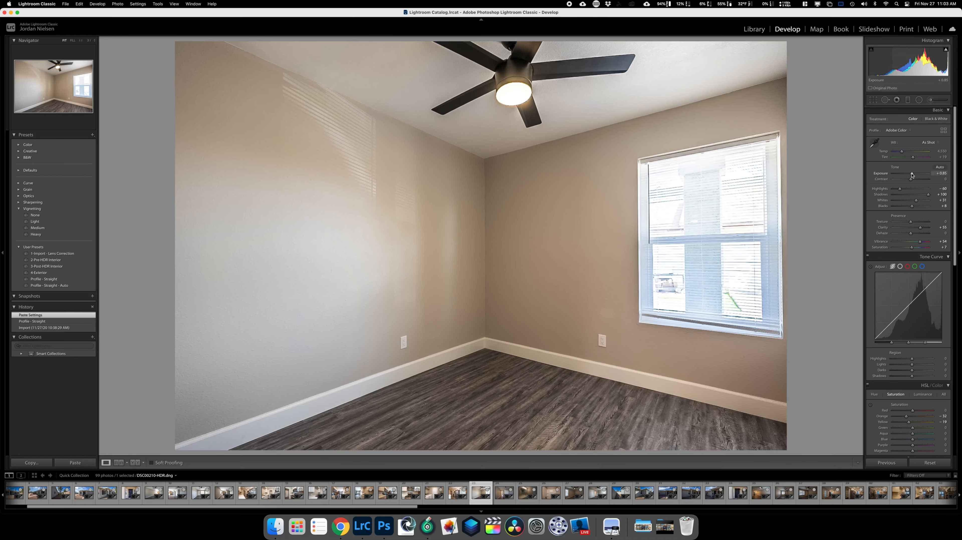
{"action": "left_click_drag", "start_coordinate": [912, 174], "coordinate": [912, 176]}
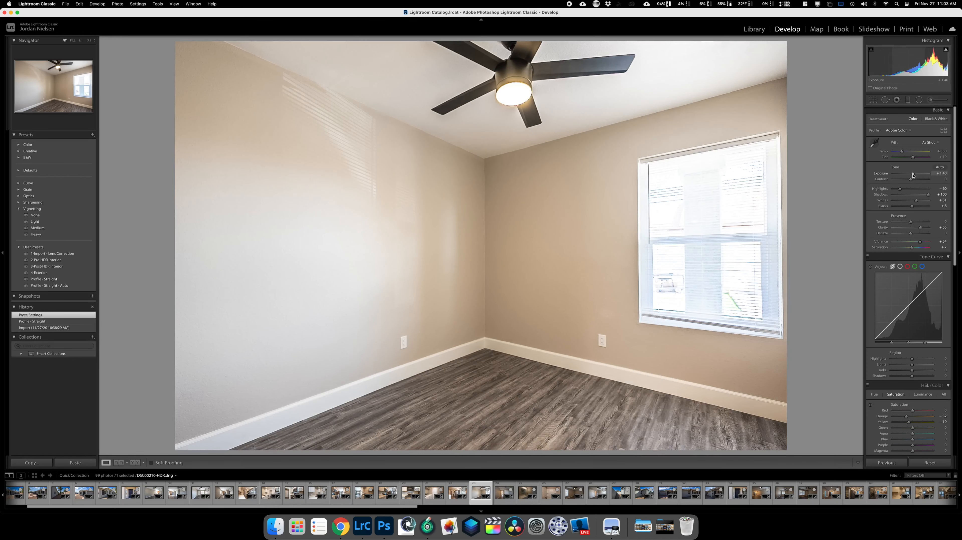
Paste the settings onto the bedroom photo with the sliding closet doors, and set its exposure to +1.05
{"action": "key", "text": "Right"}
{"action": "left_click", "coordinate": [84, 462]}
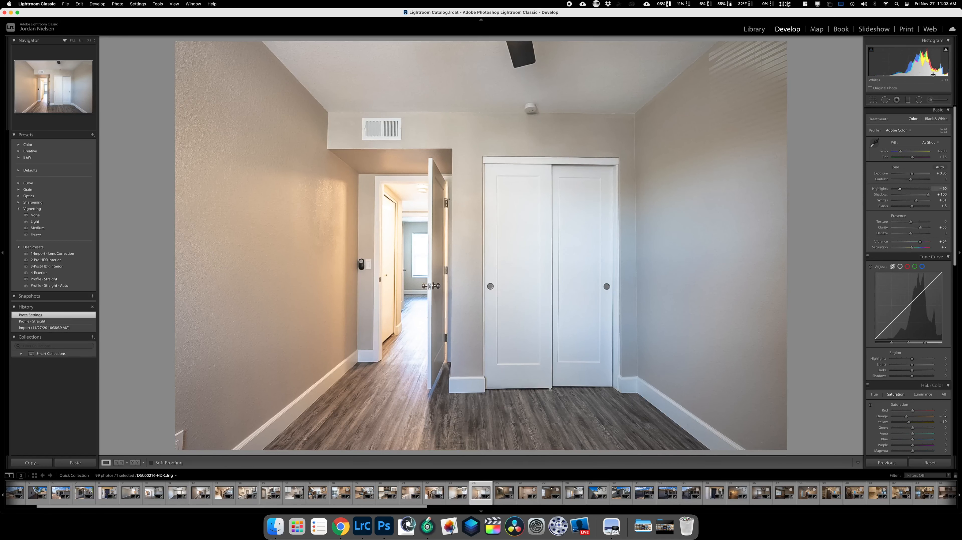
{"action": "left_click_drag", "start_coordinate": [911, 175], "coordinate": [912, 175]}
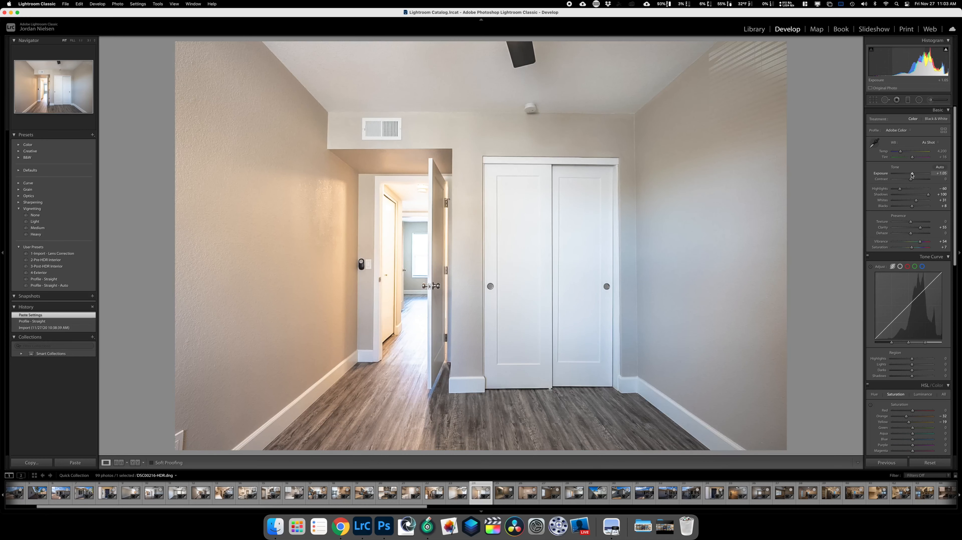
Paste the settings onto the bathroom photo with the vanity mirror and toilet
{"action": "key", "text": "Right"}
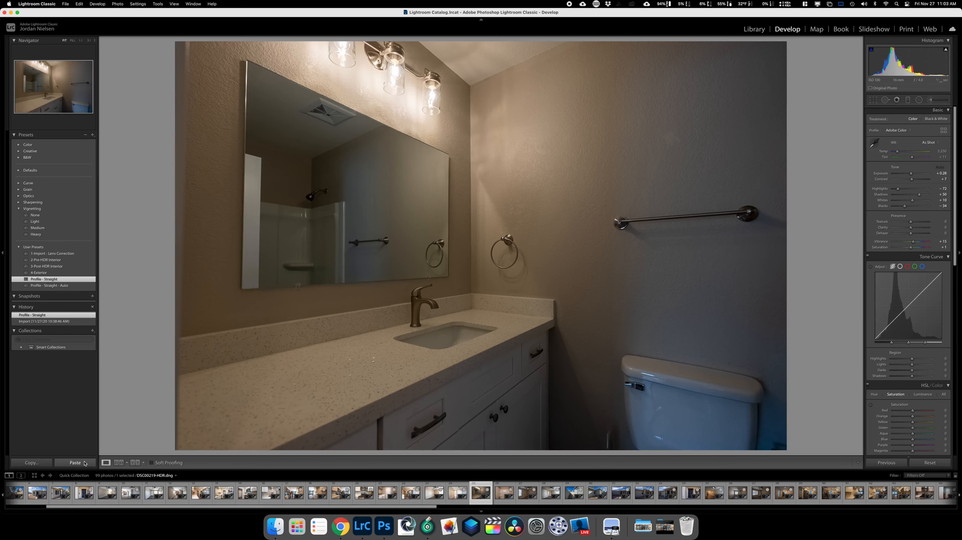
{"action": "left_click", "coordinate": [75, 462]}
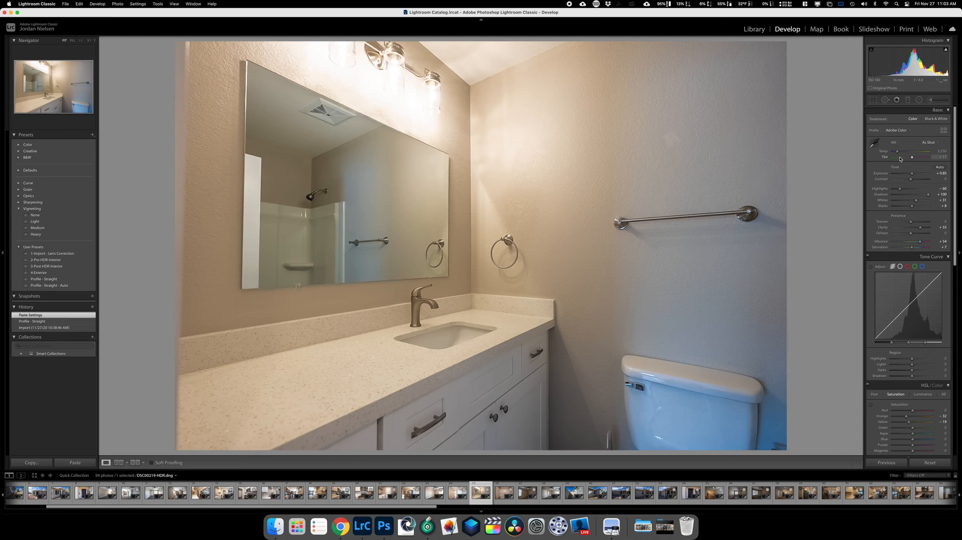
Set the bathroom vanity photo's exposure to +1.25, blue saturation to -64 and highlights to -100
{"action": "left_click_drag", "start_coordinate": [912, 175], "coordinate": [913, 176]}
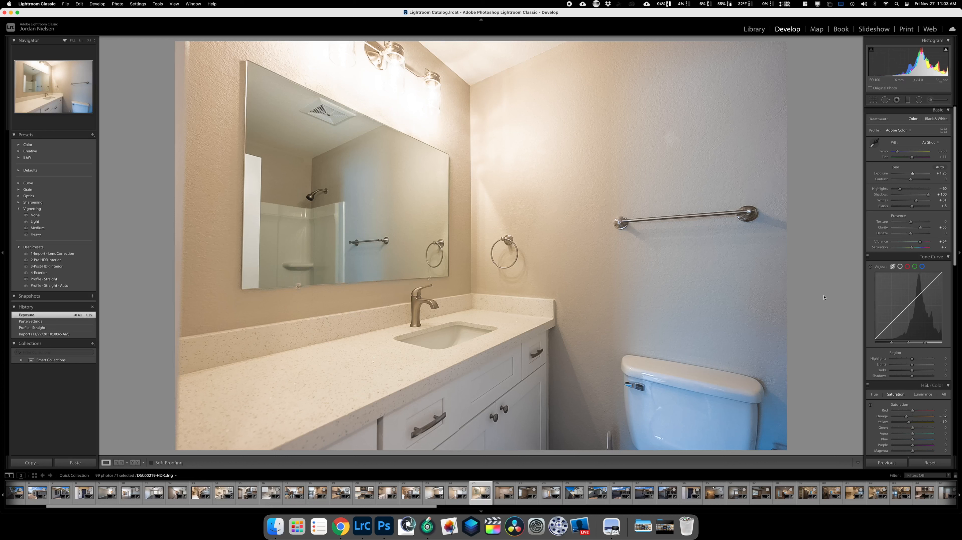
{"action": "left_click", "coordinate": [870, 405]}
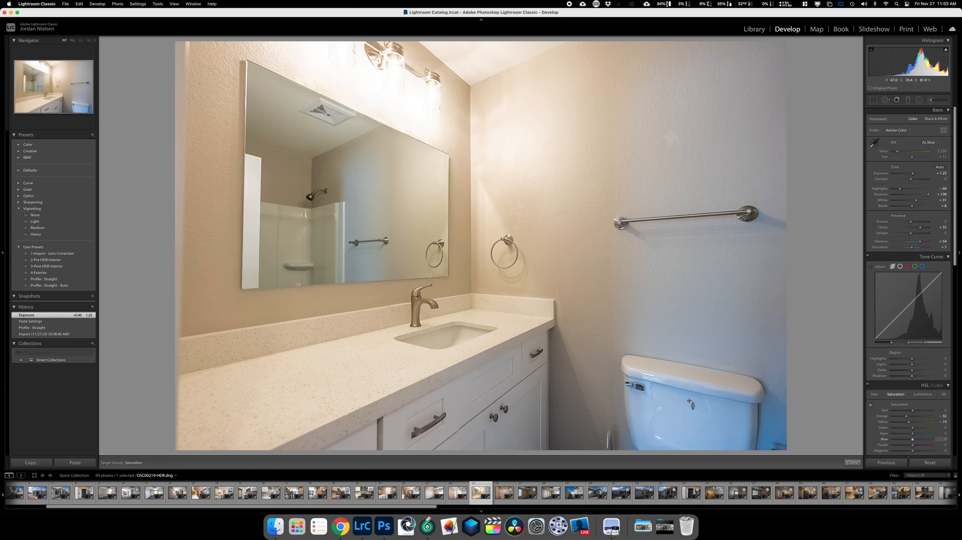
{"action": "left_click_drag", "start_coordinate": [680, 395], "coordinate": [679, 425]}
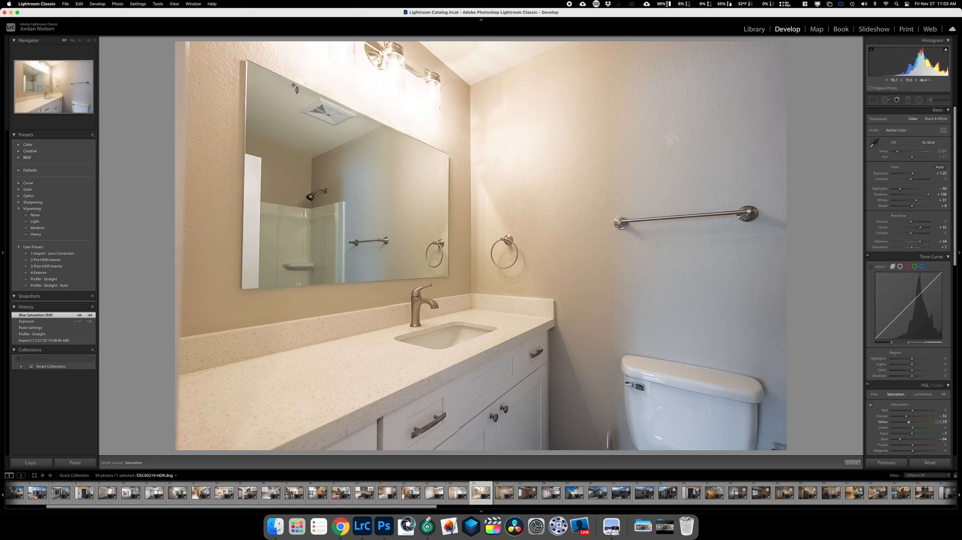
{"action": "left_click_drag", "start_coordinate": [900, 188], "coordinate": [881, 193]}
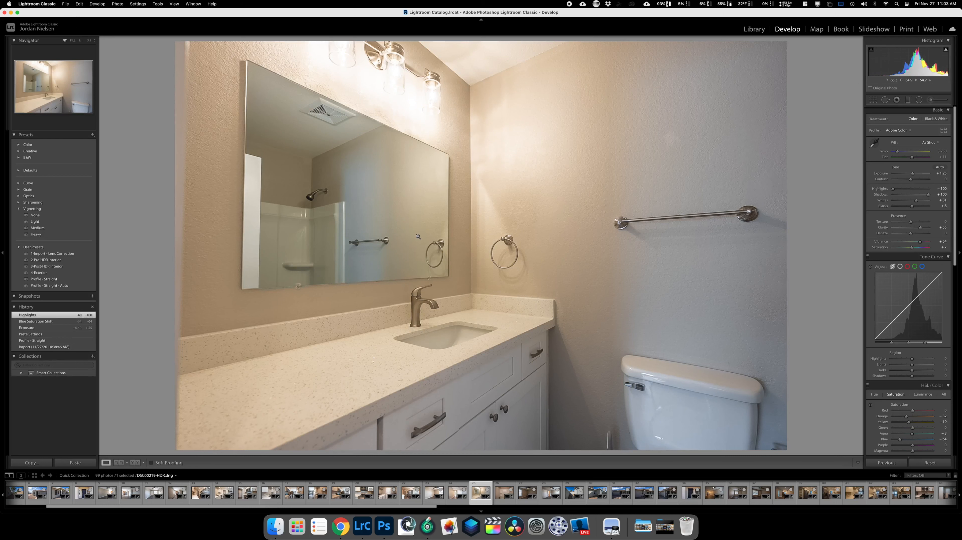
Copy the bathroom vanity photo's develop settings and paste them onto the tub and shower surround photo
{"action": "key", "text": "Right"}
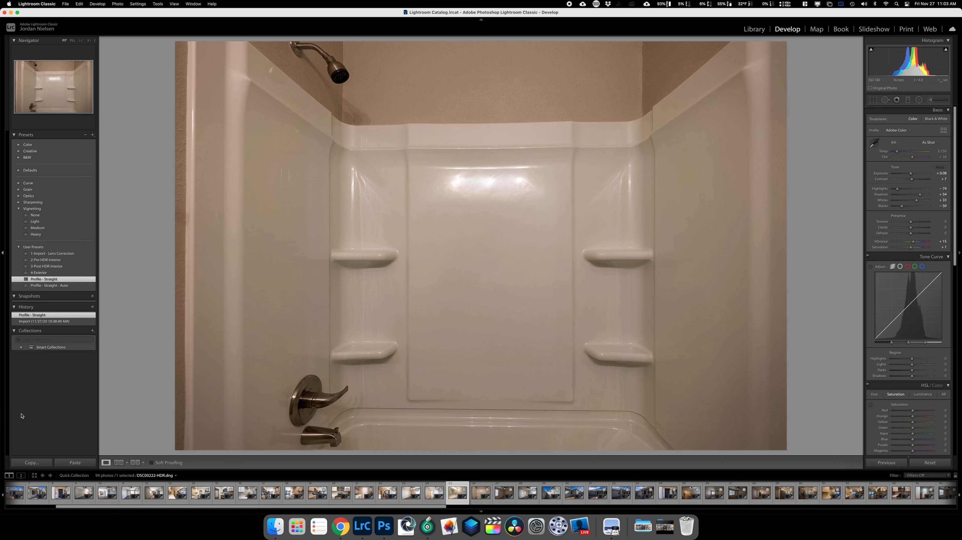
{"action": "key", "text": "Left"}
{"action": "left_click", "coordinate": [32, 463]}
{"action": "key", "text": "Return"}
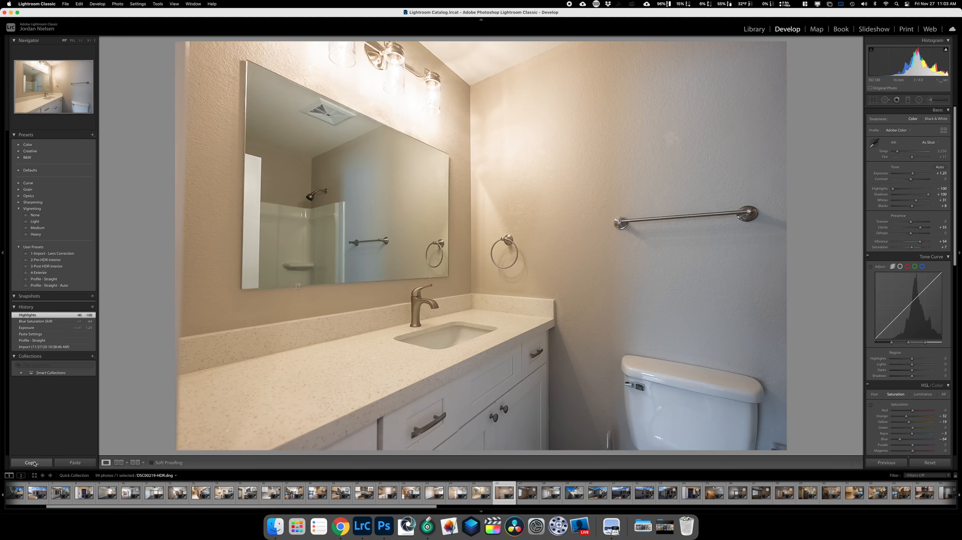
{"action": "key", "text": "Right"}
{"action": "left_click", "coordinate": [75, 462]}
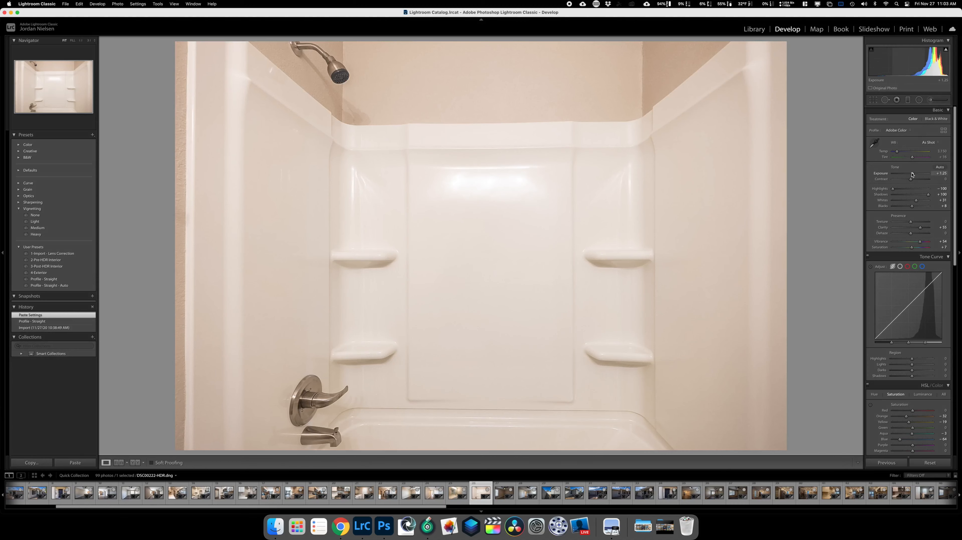
Set the shower photo's exposure to +0.60 and sample its white balance from the white surround above the shelves
{"action": "left_click_drag", "start_coordinate": [912, 174], "coordinate": [909, 174]}
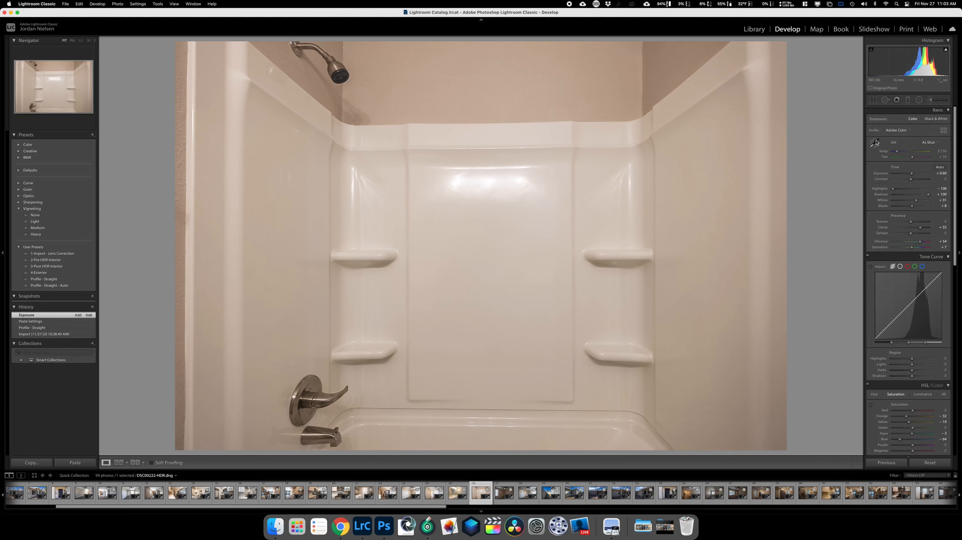
{"action": "left_click", "coordinate": [875, 144]}
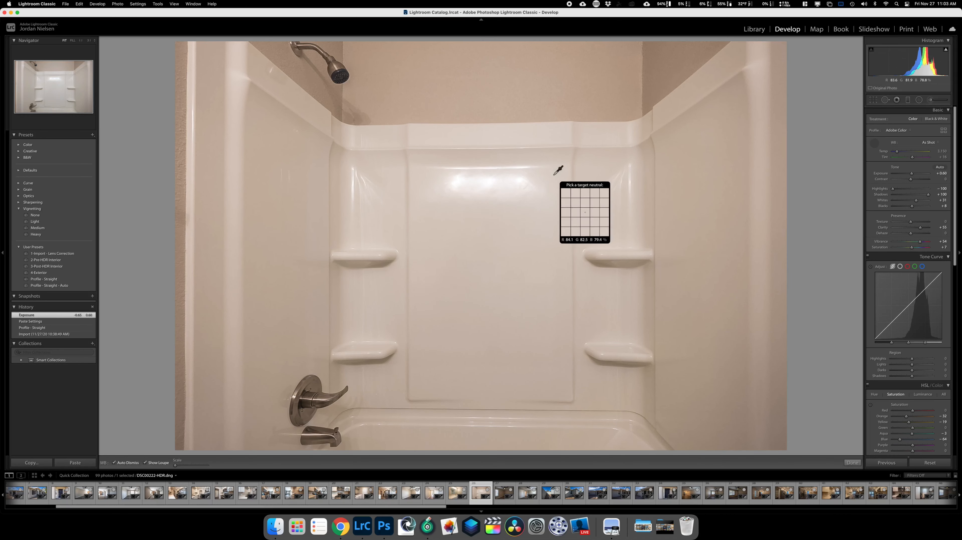
{"action": "left_click", "coordinate": [557, 167]}
Try a custom white balance sampled from the sink basin in the bathroom vanity photo, and undo it
{"action": "key", "text": "Left"}
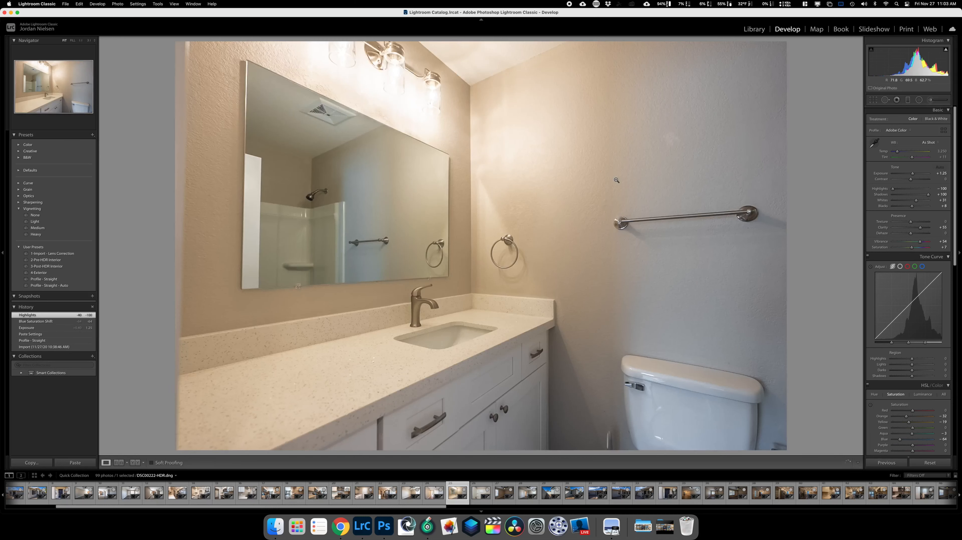
{"action": "left_click", "coordinate": [874, 144]}
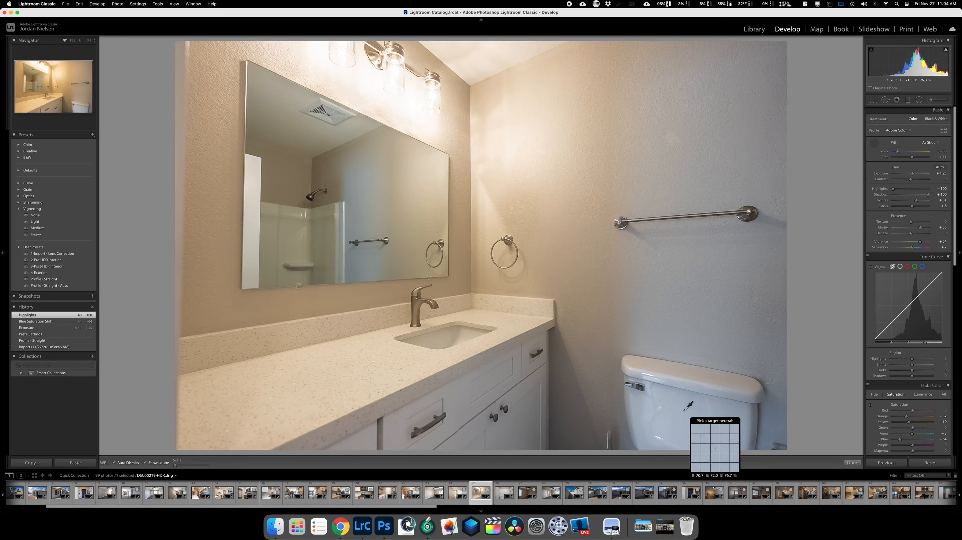
{"action": "left_click", "coordinate": [474, 331]}
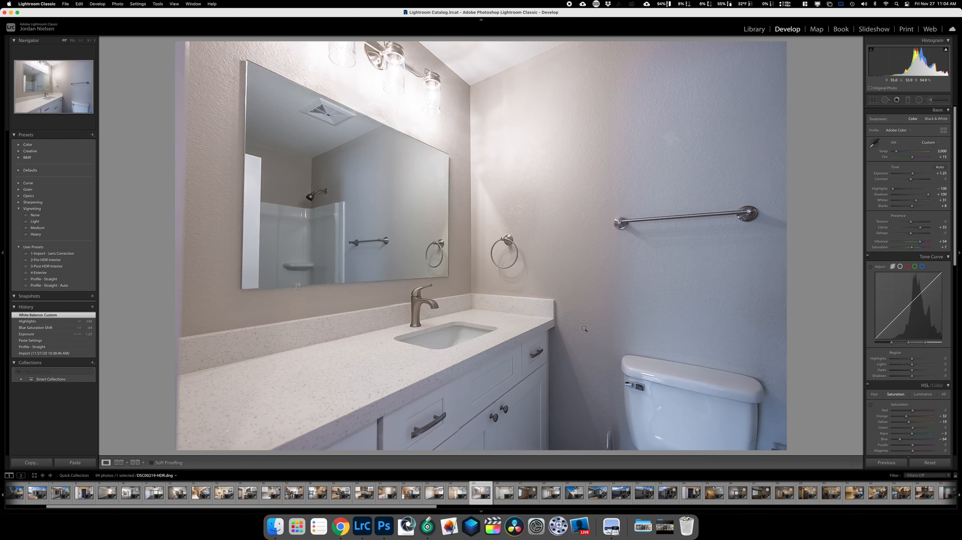
{"action": "key", "text": "super+z"}
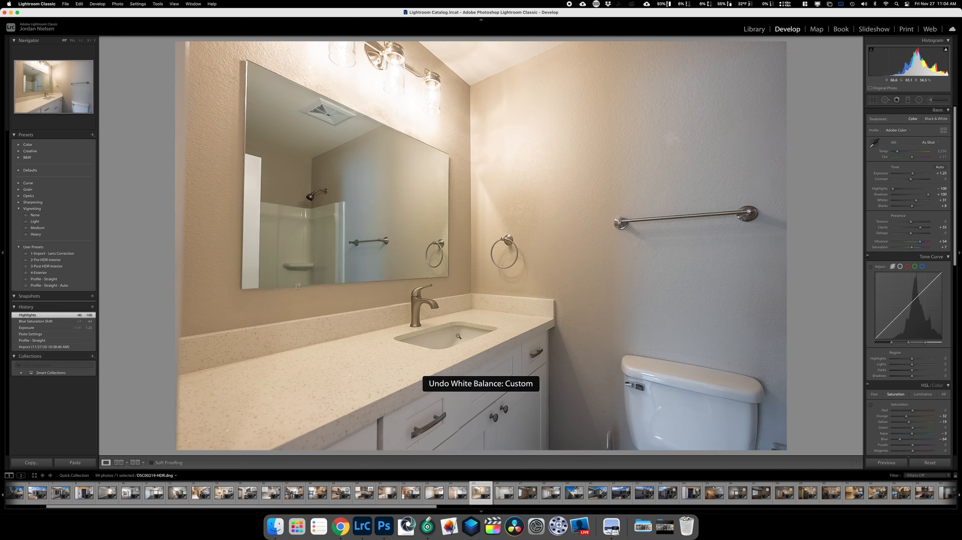
Paste the settings onto the bedroom photo with the ceiling fan and window blinds, and set its exposure to +1.85
{"action": "key", "text": "Right"}
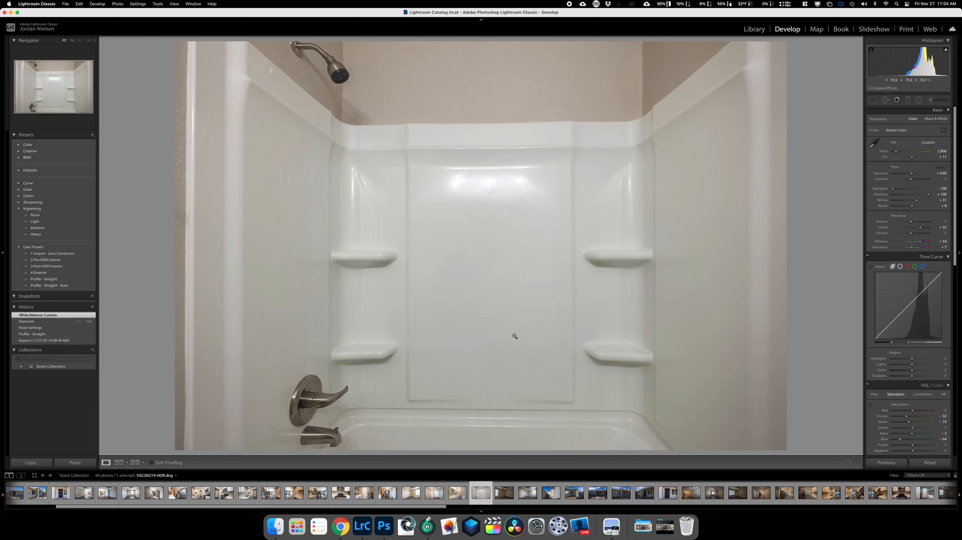
{"action": "key", "text": "Right"}
{"action": "left_click", "coordinate": [75, 462]}
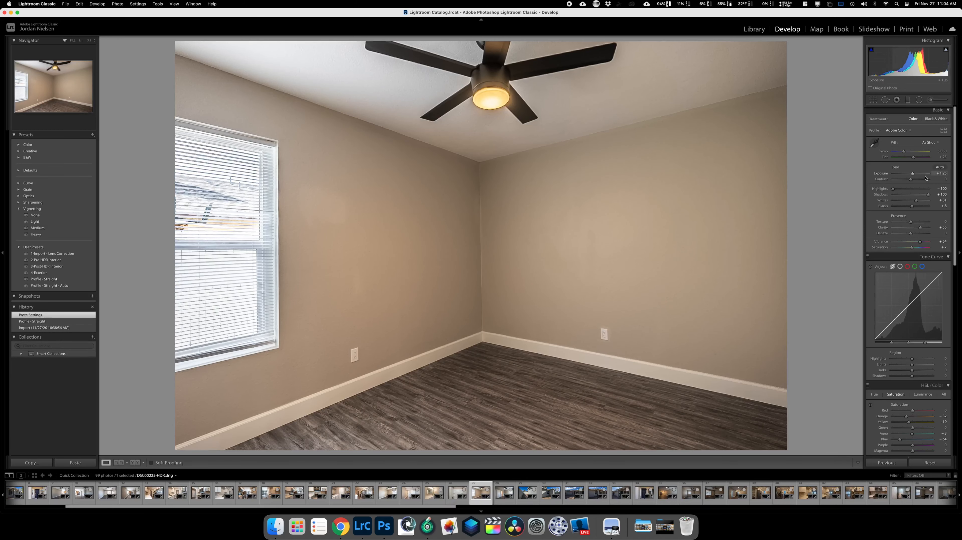
{"action": "left_click_drag", "start_coordinate": [913, 174], "coordinate": [914, 175]}
Sample the bedroom photo's white balance from the wall outlet near the window, and warm the temperature to about 4,600
{"action": "left_click", "coordinate": [872, 144]}
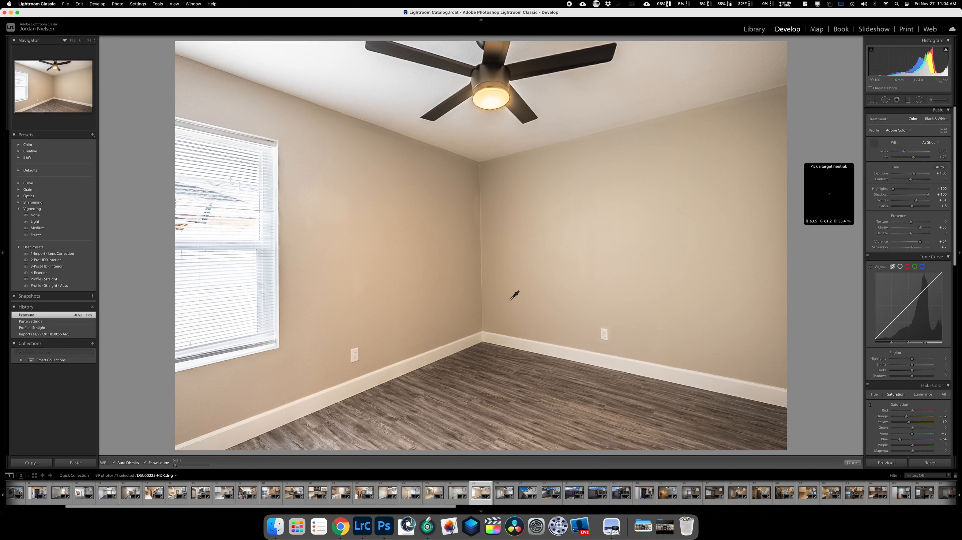
{"action": "left_click", "coordinate": [357, 349]}
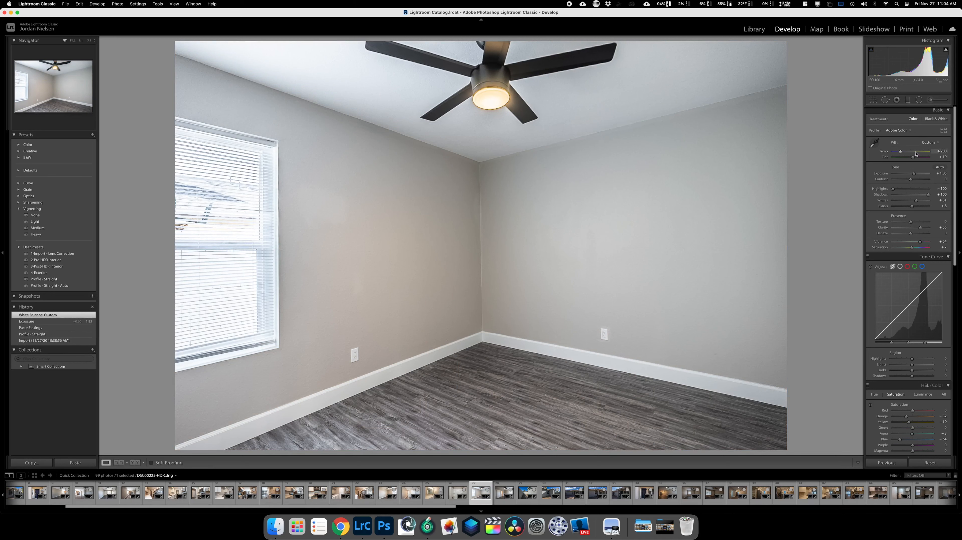
{"action": "left_click_drag", "start_coordinate": [901, 152], "coordinate": [903, 153]}
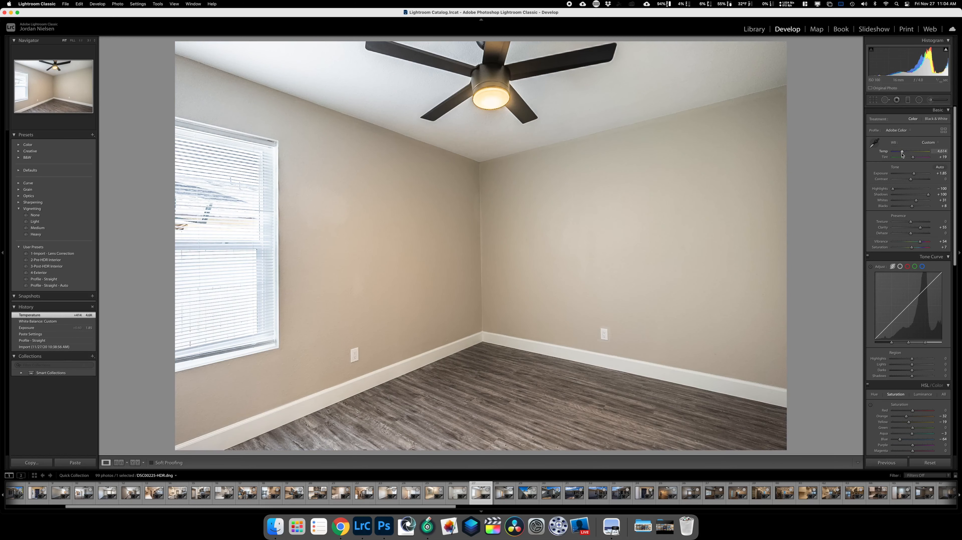
Paste the settings onto the bedroom photo with the sliding closet doors, open door and ceiling fan
{"action": "key", "text": "Left"}
{"action": "key", "text": "Right"}
{"action": "key", "text": "Right"}
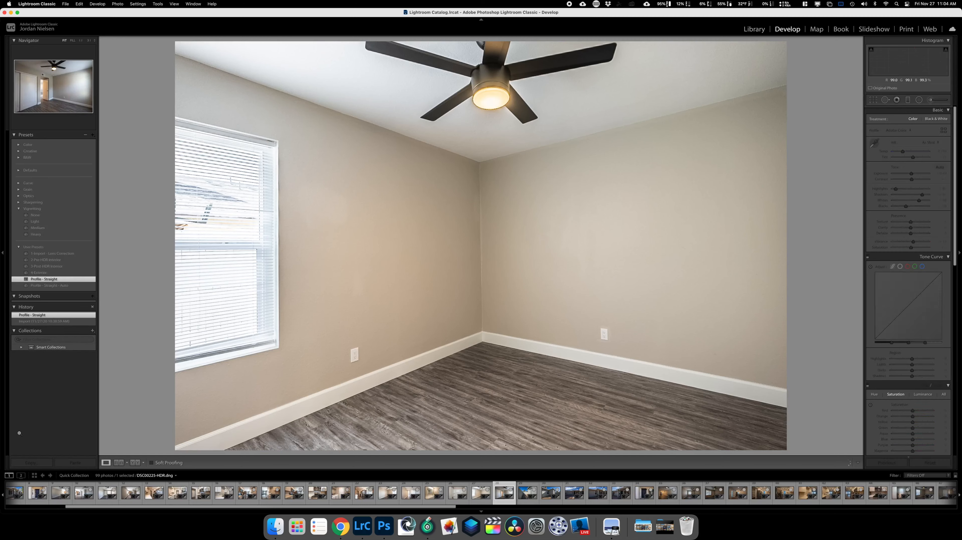
{"action": "left_click", "coordinate": [75, 462]}
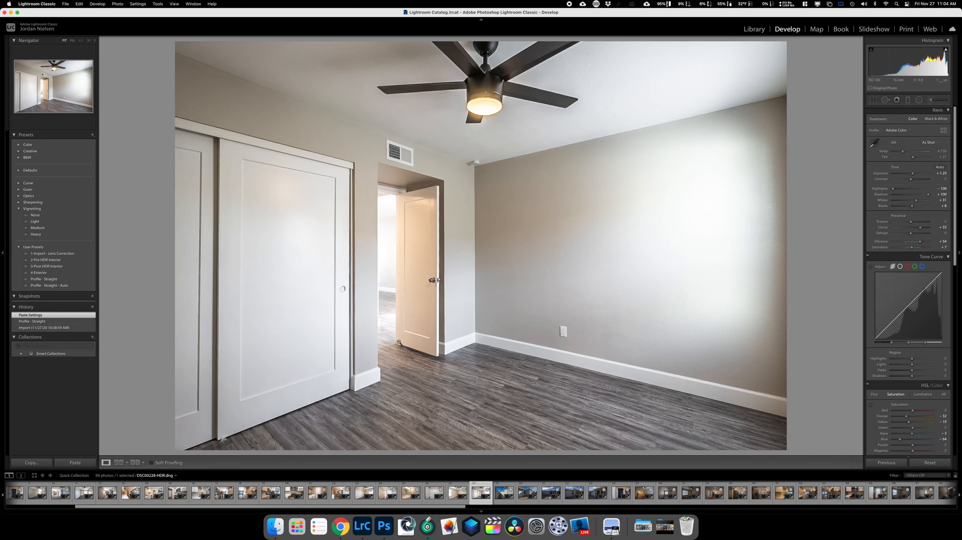
Review the edited and remaining photos in the Library grid with larger thumbnails, toggling the cell information
{"action": "key", "text": "Right"}
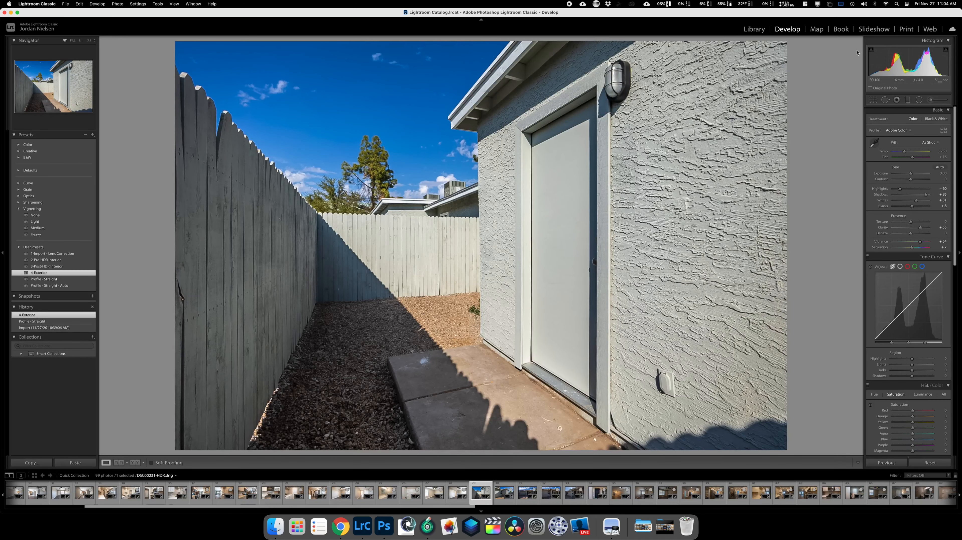
{"action": "key", "text": "g"}
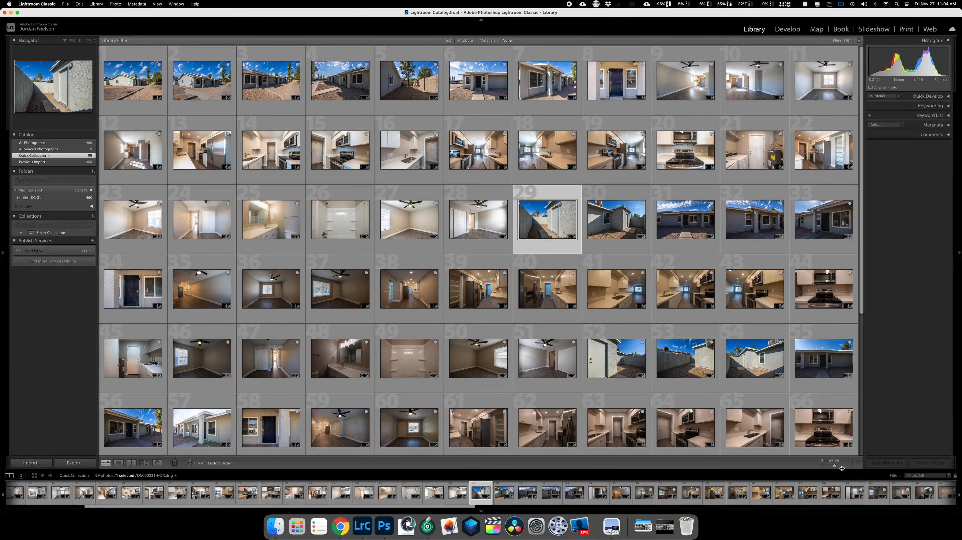
{"action": "left_click_drag", "start_coordinate": [836, 465], "coordinate": [838, 466]}
{"action": "scroll", "coordinate": [774, 375], "scroll_direction": "up", "scroll_amount": 3}
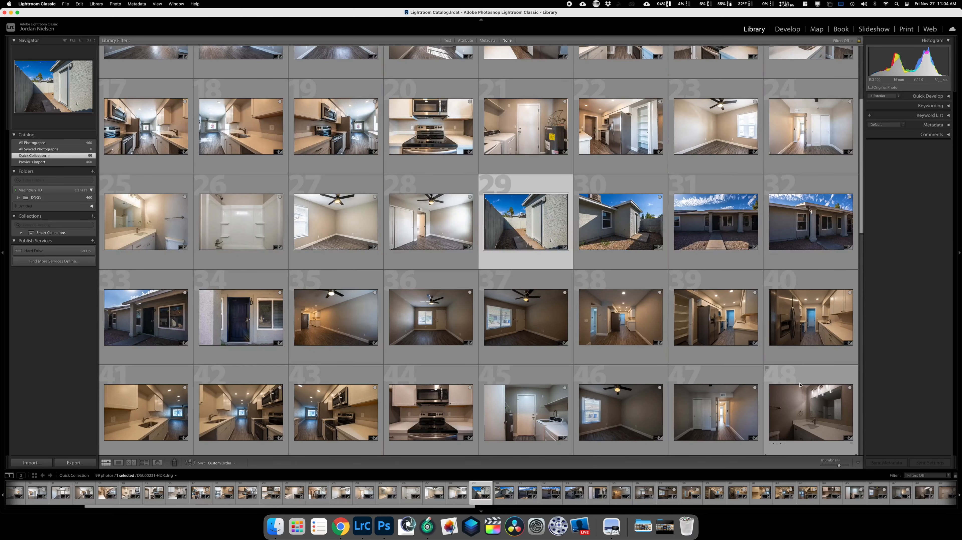
{"action": "scroll", "coordinate": [725, 371], "scroll_direction": "up", "scroll_amount": 2}
{"action": "key", "text": "j"}
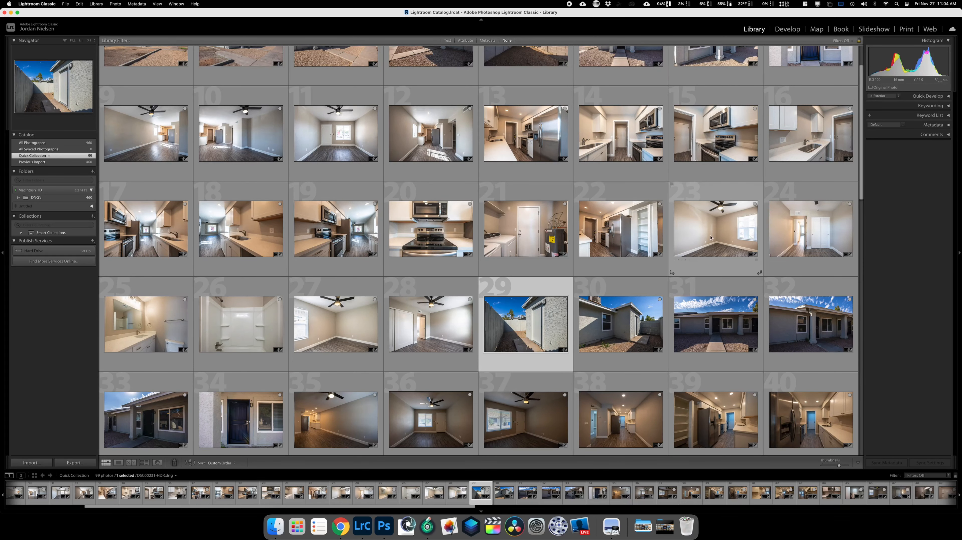
{"action": "key", "text": "j"}
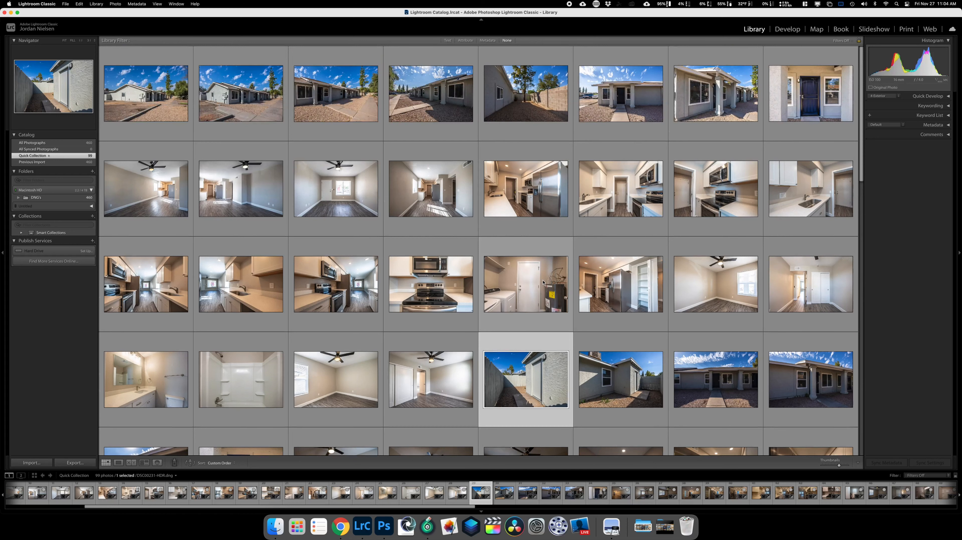
{"action": "scroll", "coordinate": [543, 281], "scroll_direction": "down", "scroll_amount": 2}
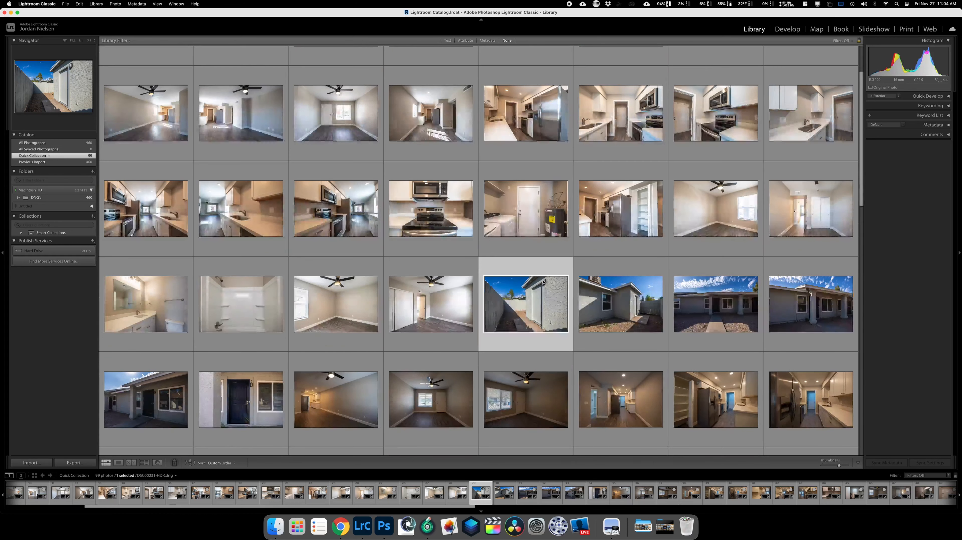
{"action": "scroll", "coordinate": [543, 281], "scroll_direction": "down", "scroll_amount": 2}
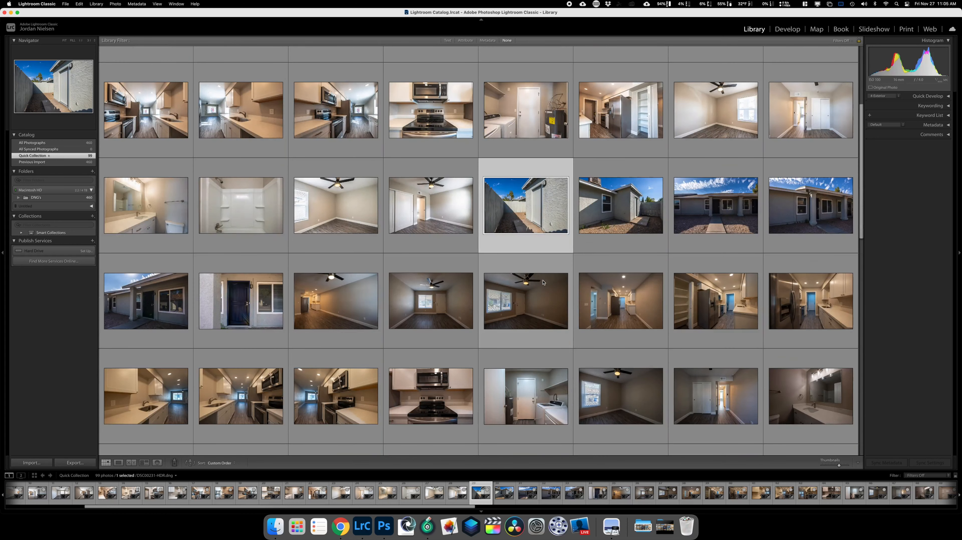
{"action": "key", "text": "j"}
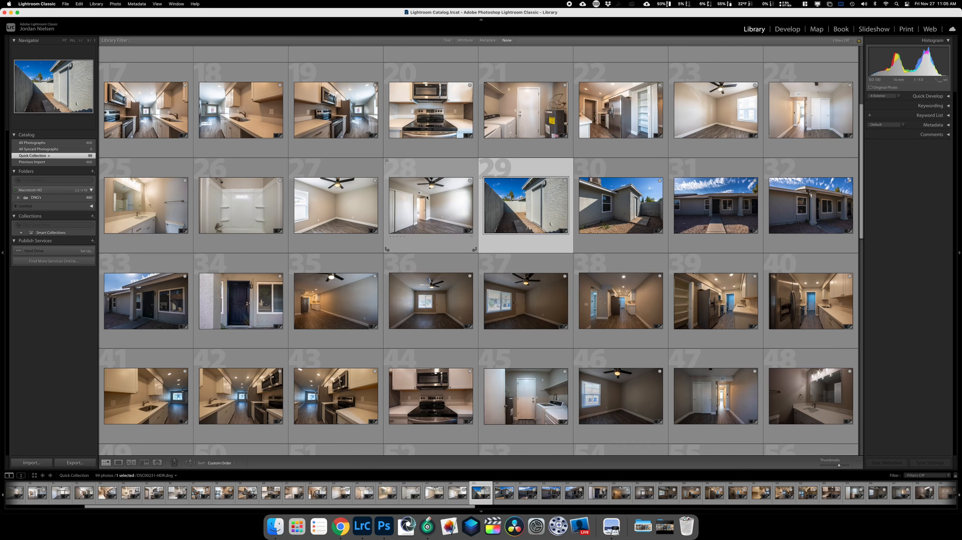
Set shadows to +100 and exposure to +0.55 on the backyard exterior photo with the window and concrete step
{"action": "left_click", "coordinate": [787, 29]}
{"action": "key", "text": "Right"}
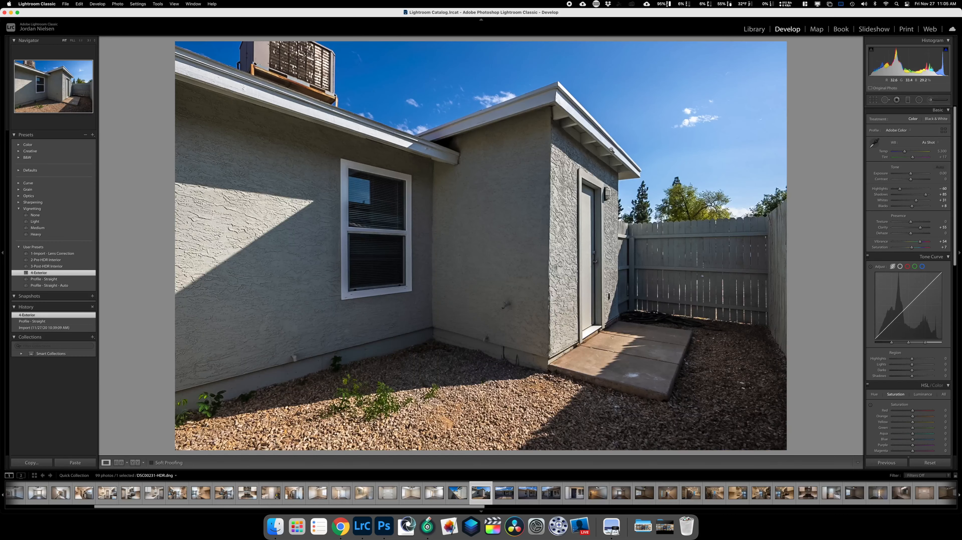
{"action": "left_click_drag", "start_coordinate": [925, 195], "coordinate": [912, 174]}
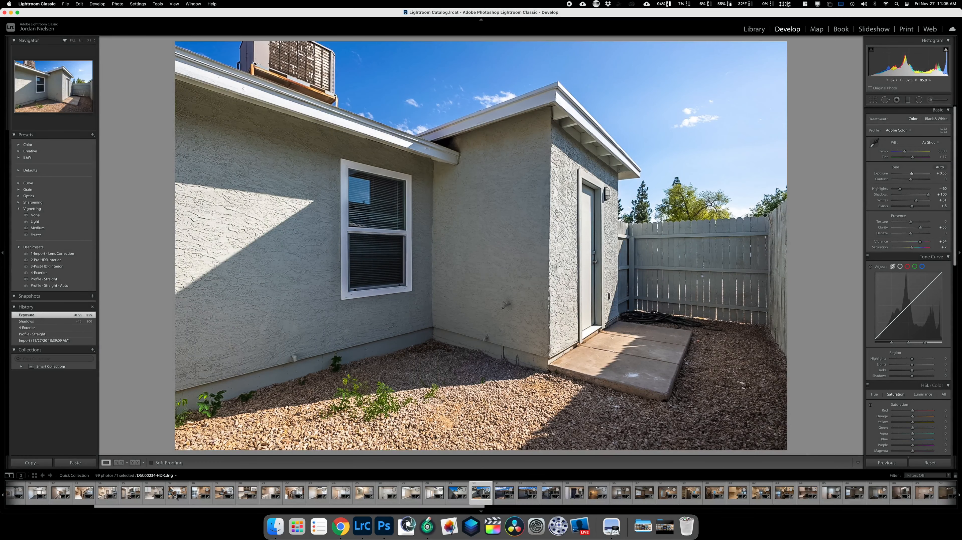
Copy the backyard photo's develop settings and paste them onto the house front photo with the central walkway
{"action": "left_click", "coordinate": [32, 462]}
{"action": "key", "text": "Return"}
{"action": "key", "text": "Right"}
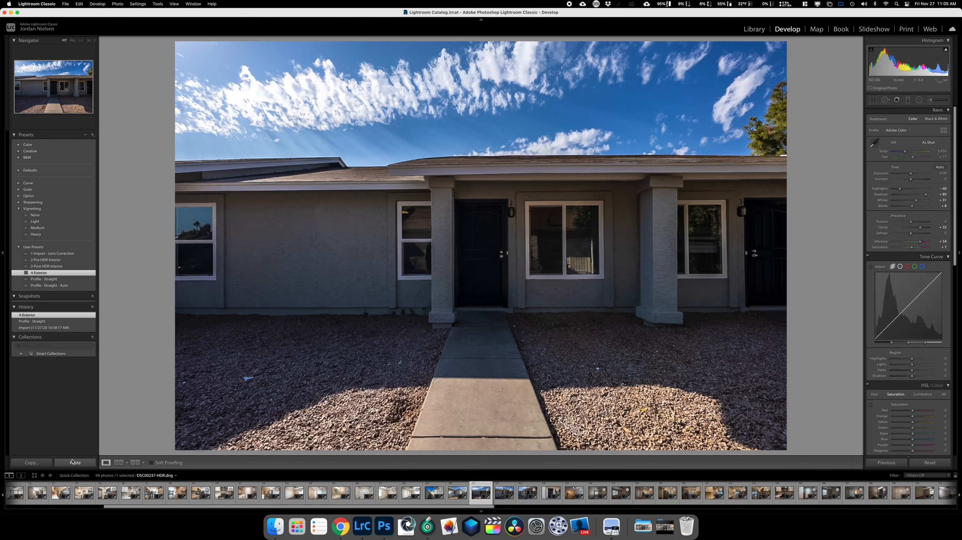
{"action": "left_click", "coordinate": [73, 462]}
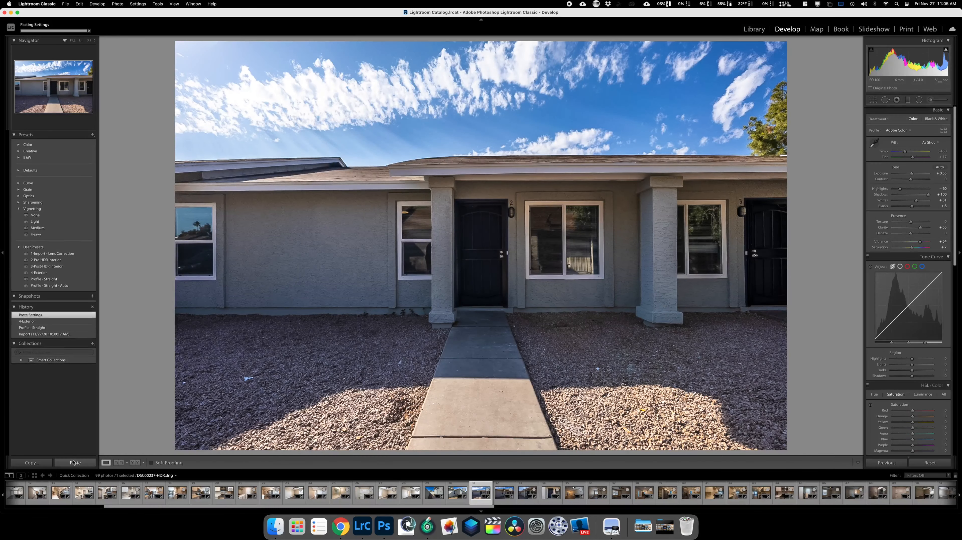
Paste the settings onto the next two house exteriors, the blue front door photo and the living room photo facing the kitchen
{"action": "key", "text": "Right"}
{"action": "left_click", "coordinate": [74, 463]}
{"action": "key", "text": "Right"}
{"action": "left_click", "coordinate": [75, 463]}
{"action": "key", "text": "Right"}
{"action": "left_click", "coordinate": [75, 463]}
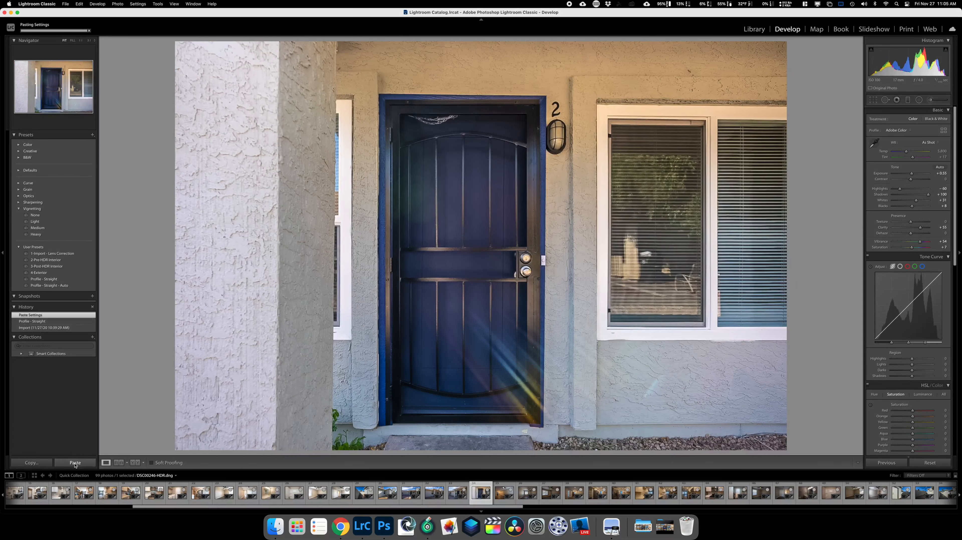
{"action": "key", "text": "Right"}
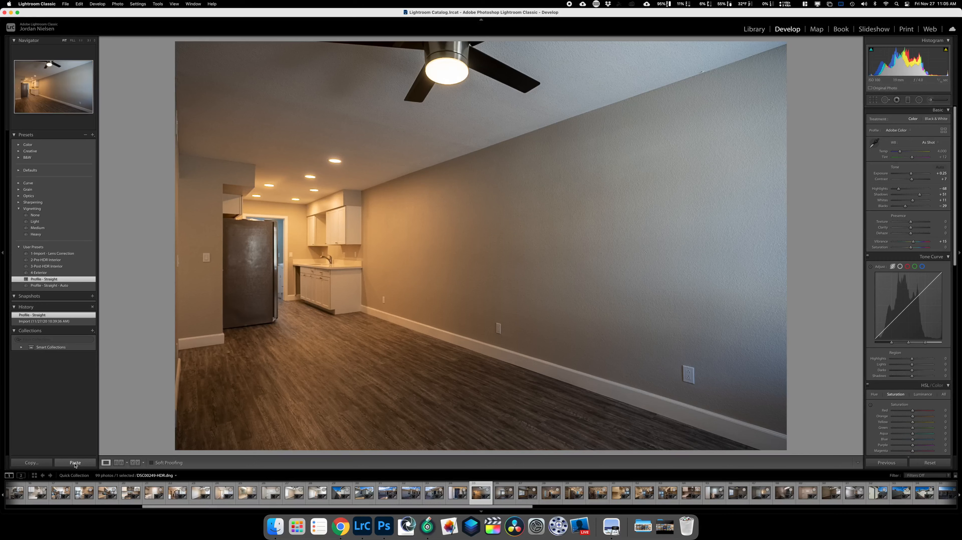
{"action": "left_click", "coordinate": [75, 463]}
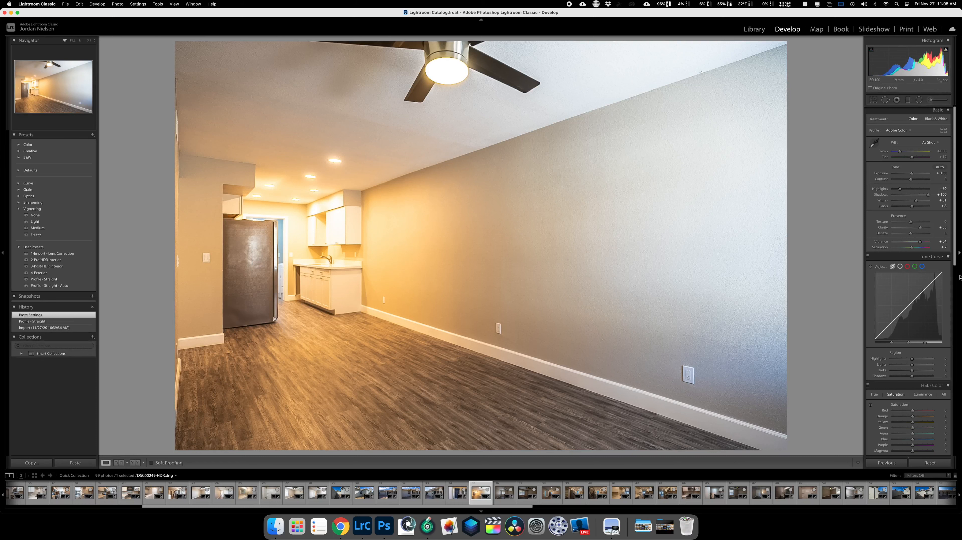
Undo the paste on the living room photo; set exposure +1.40, highlights −100, shadows +48, clarity +8, orange saturation −21 and yellow saturation −29
{"action": "key", "text": "super+z"}
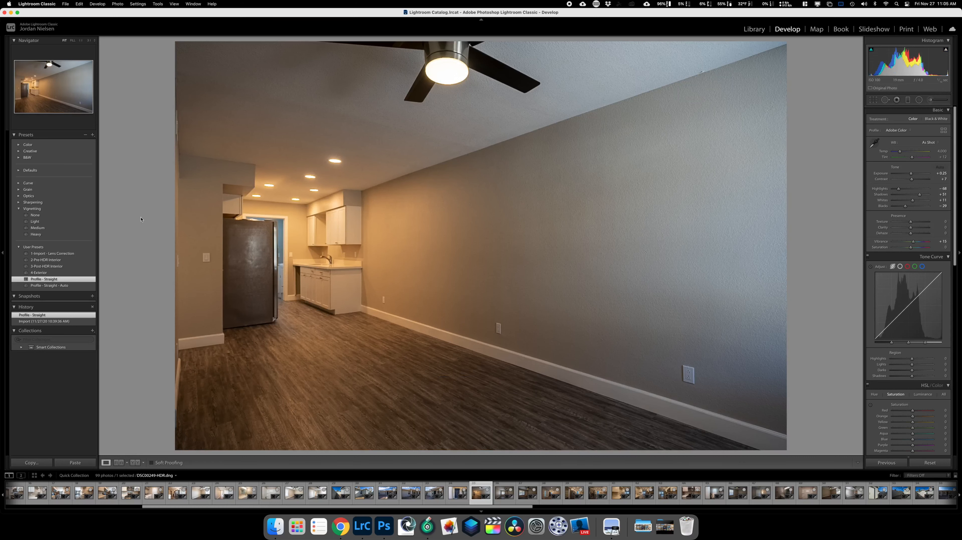
{"action": "left_click_drag", "start_coordinate": [911, 174], "coordinate": [919, 194]}
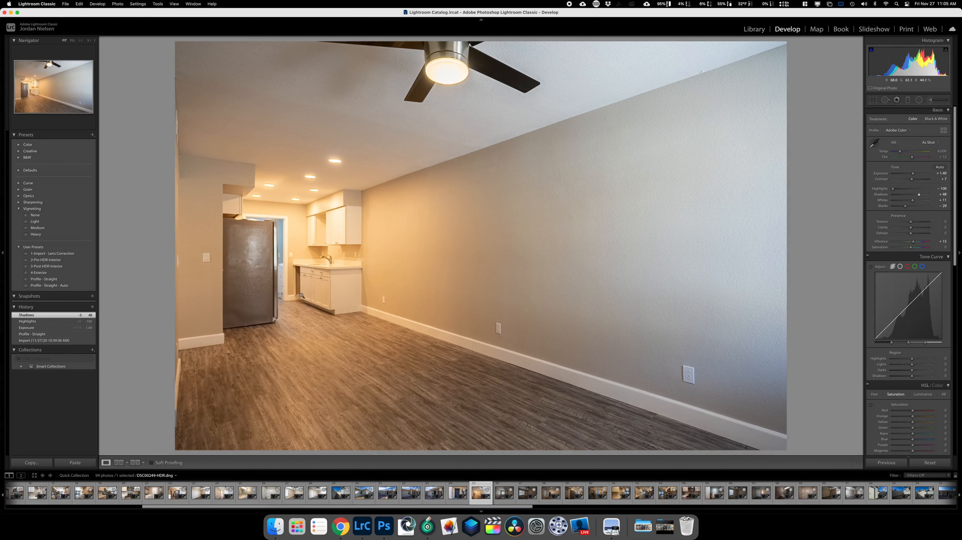
{"action": "left_click_drag", "start_coordinate": [910, 228], "coordinate": [912, 228]}
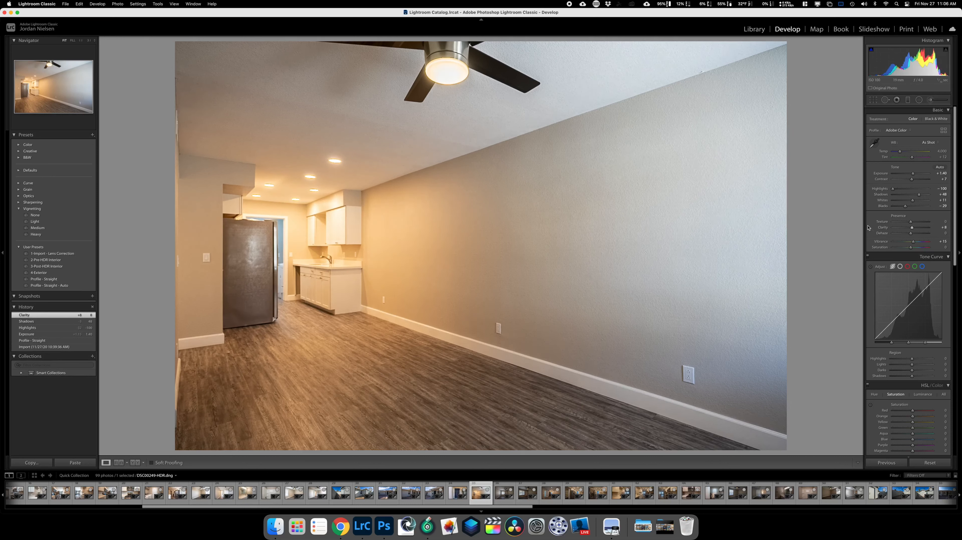
{"action": "left_click", "coordinate": [870, 406]}
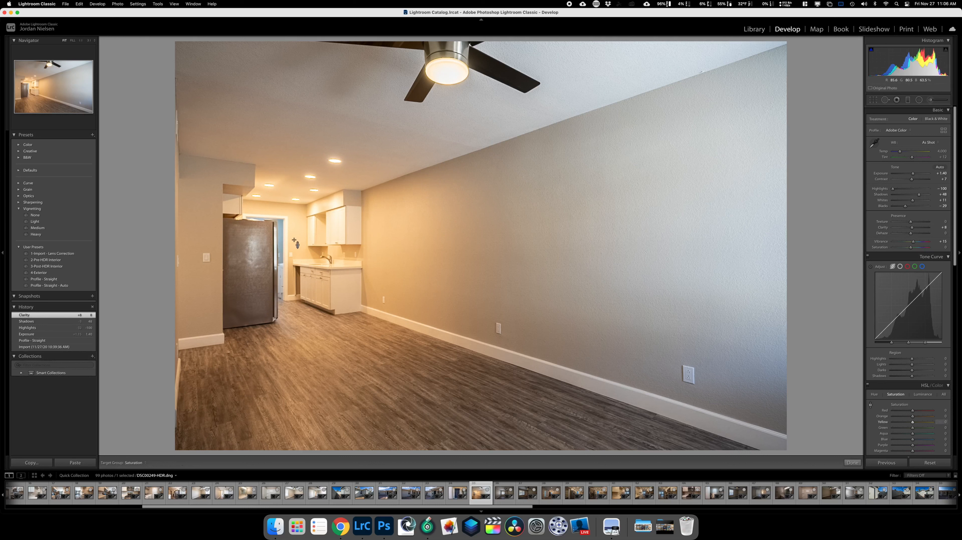
{"action": "left_click_drag", "start_coordinate": [376, 229], "coordinate": [376, 251]}
Copy the living room photo's develop settings, paste them onto the next photo with the centered window and door, and set its exposure to +2.15
{"action": "left_click", "coordinate": [32, 462]}
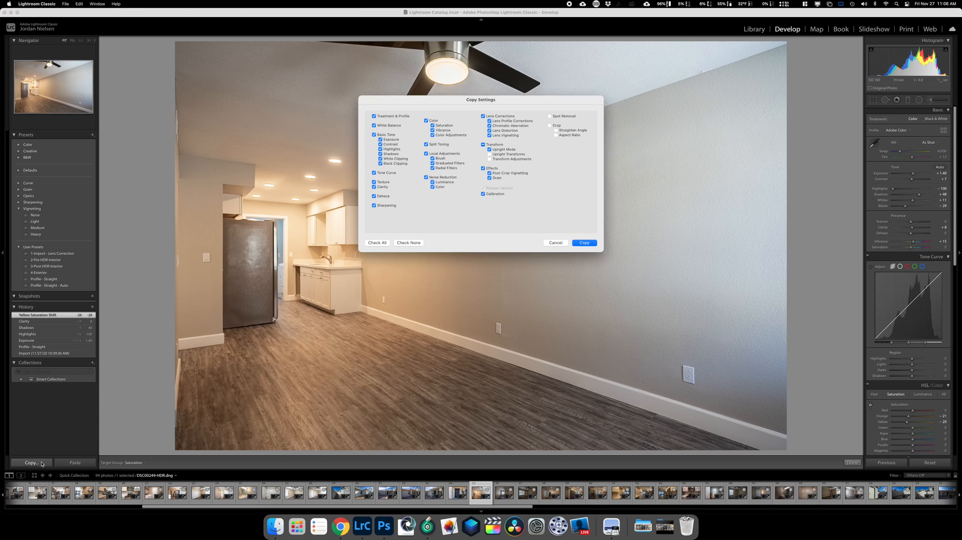
{"action": "key", "text": "Return"}
{"action": "key", "text": "Right"}
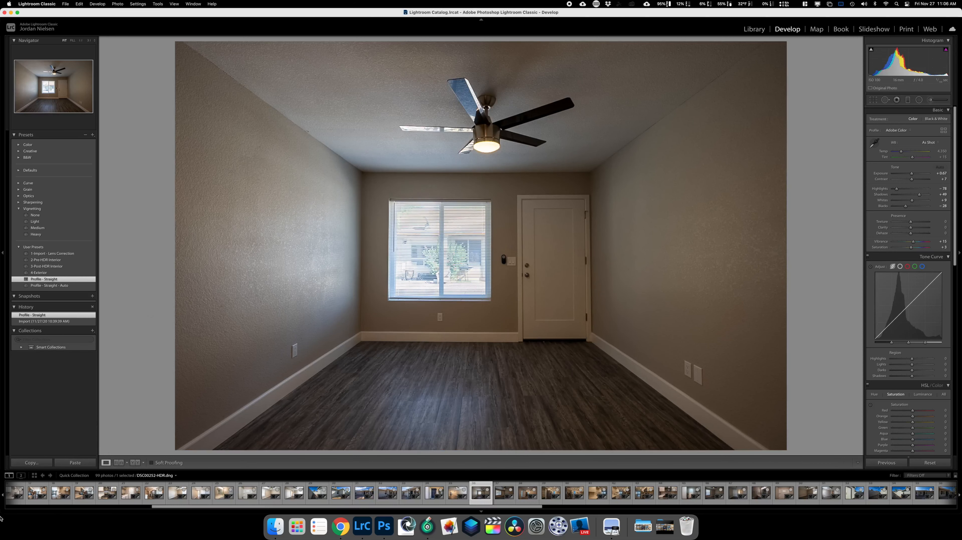
{"action": "left_click", "coordinate": [64, 463]}
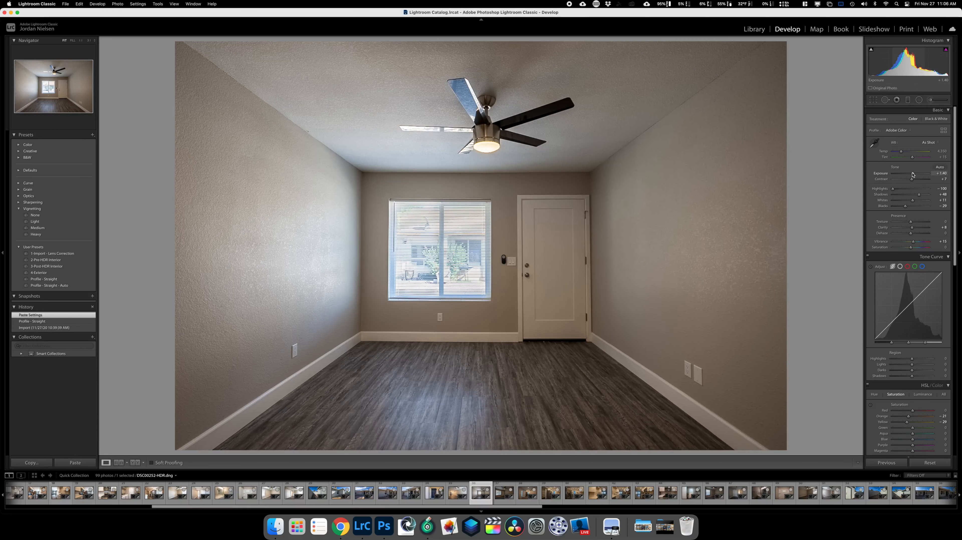
{"action": "left_click_drag", "start_coordinate": [913, 174], "coordinate": [914, 174]}
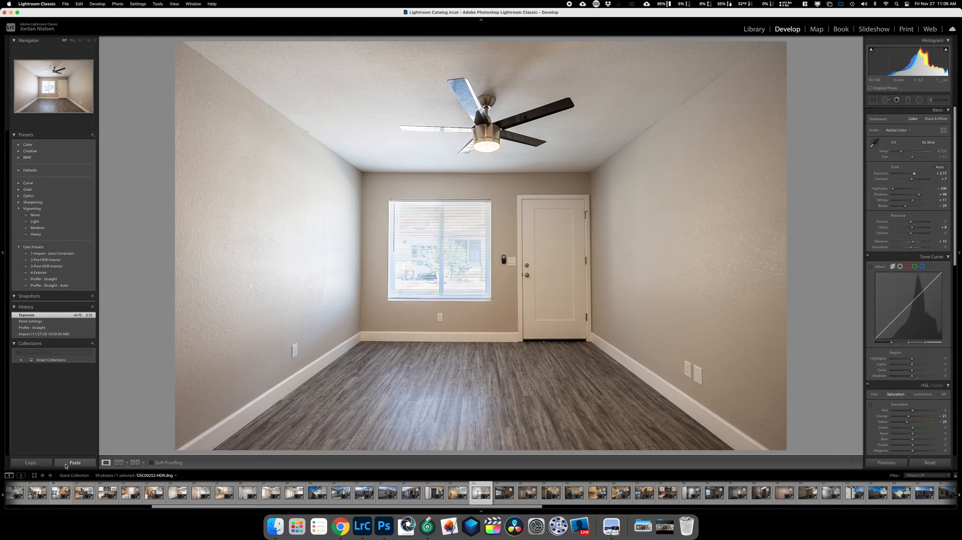
Copy this photo's settings onto the next living room photo with the large corner window and set its exposure to +3.45
{"action": "left_click", "coordinate": [66, 463]}
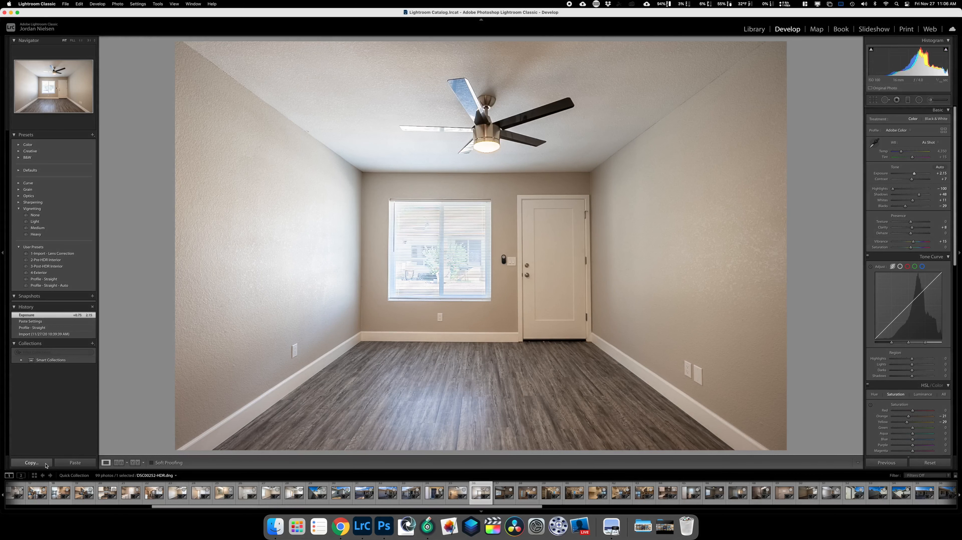
{"action": "key", "text": "Right"}
{"action": "left_click", "coordinate": [69, 463]}
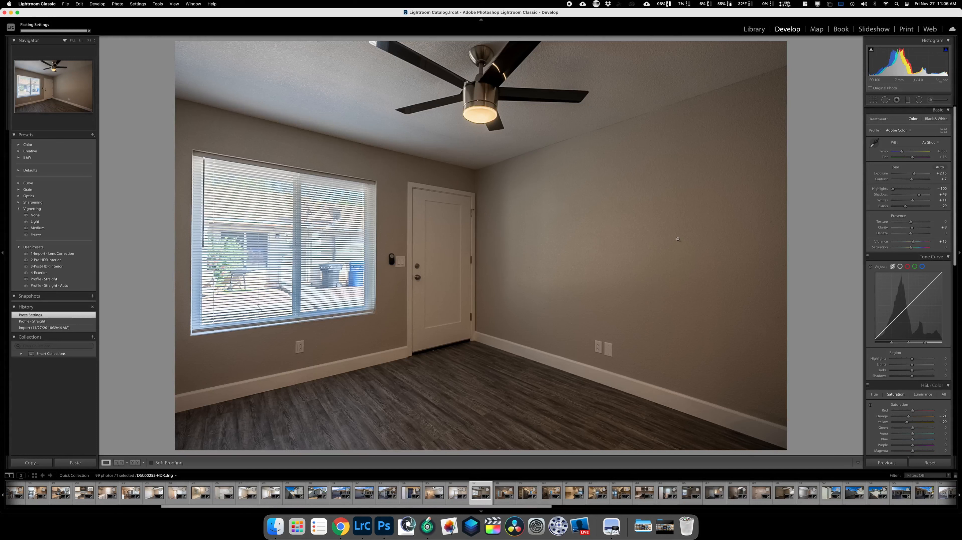
{"action": "left_click_drag", "start_coordinate": [914, 175], "coordinate": [916, 175]}
Paste the settings onto the photo looking down the hall to the kitchen and set its exposure to +1.30
{"action": "key", "text": "Right"}
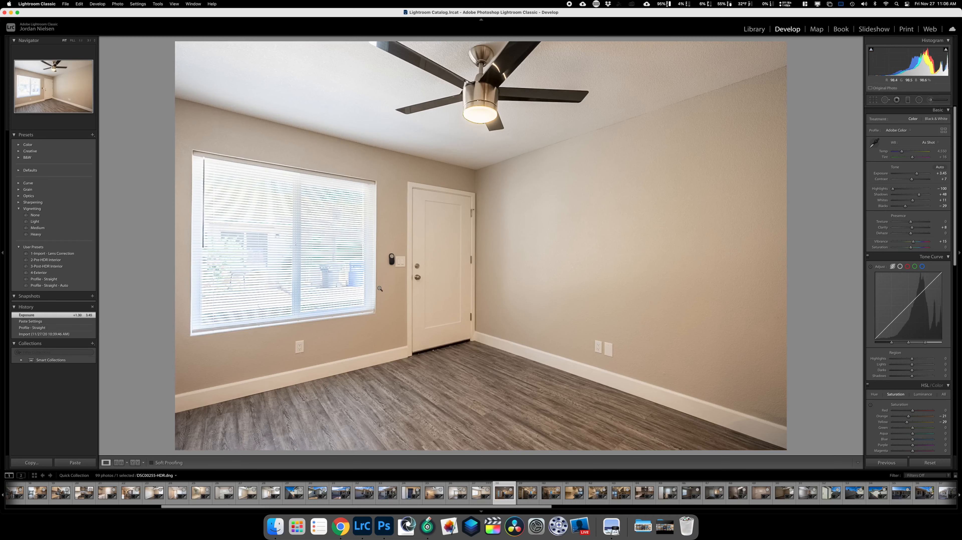
{"action": "left_click", "coordinate": [75, 463]}
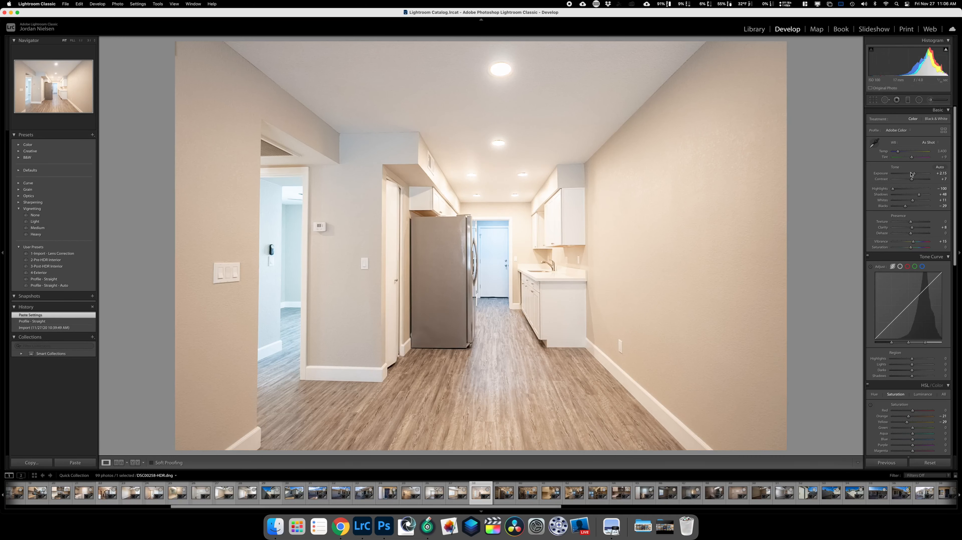
{"action": "left_click_drag", "start_coordinate": [914, 174], "coordinate": [914, 175]}
Reduce aqua saturation to −8 and blue saturation to −54 on the hall and kitchen photo, and copy its develop settings
{"action": "left_click", "coordinate": [874, 143]}
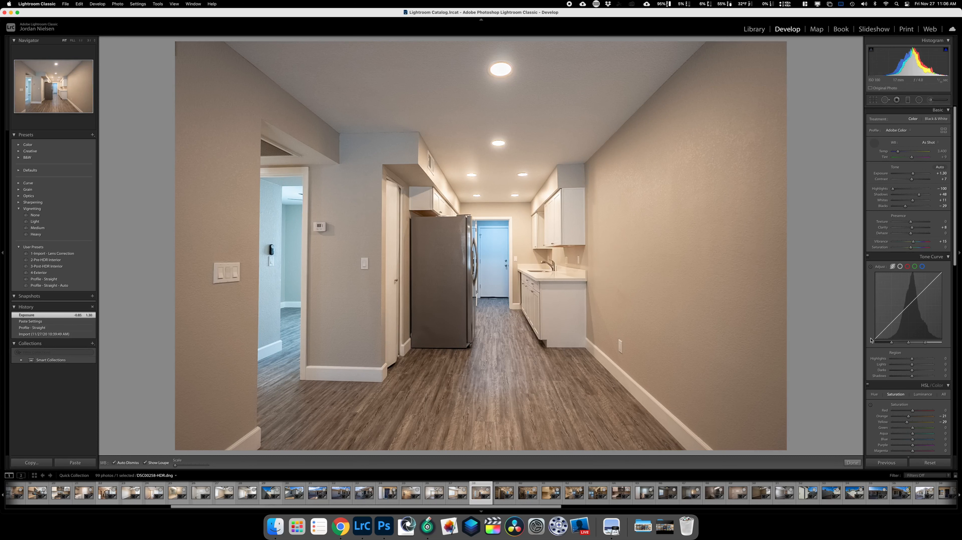
{"action": "left_click", "coordinate": [870, 405]}
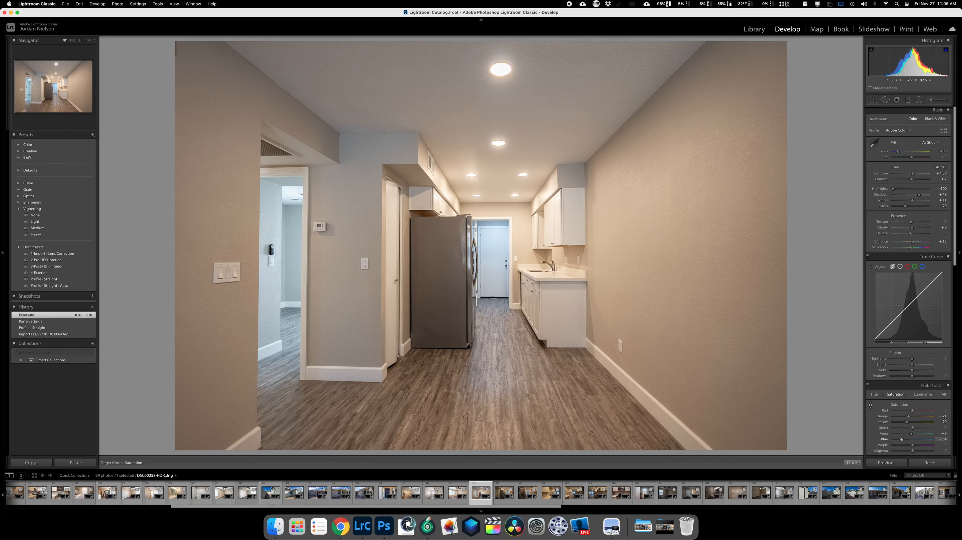
{"action": "left_click", "coordinate": [32, 462]}
{"action": "key", "text": "Return"}
Paste the copied settings onto the open pantry photo, the refrigerator and counter photo, and the kitchen sink photo
{"action": "key", "text": "Right"}
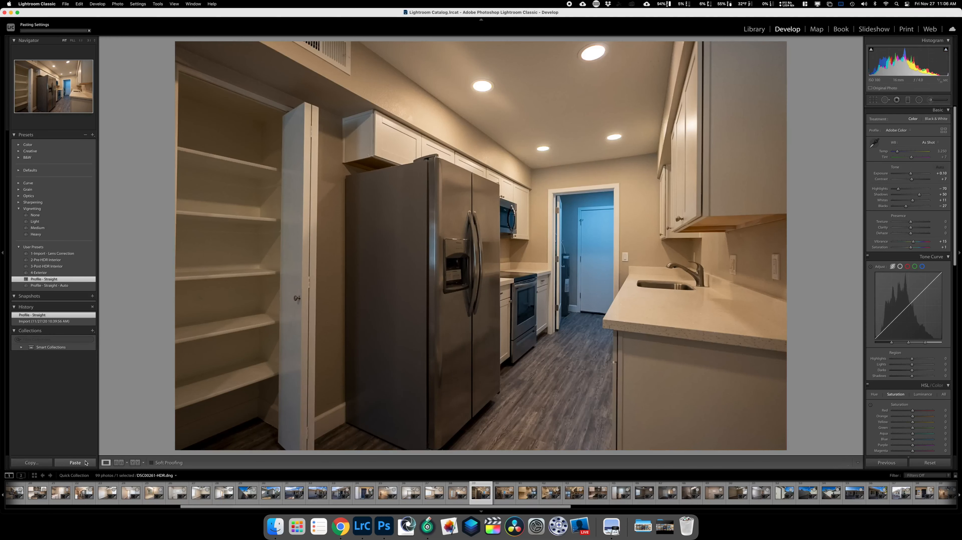
{"action": "left_click", "coordinate": [75, 462]}
{"action": "key", "text": "Right"}
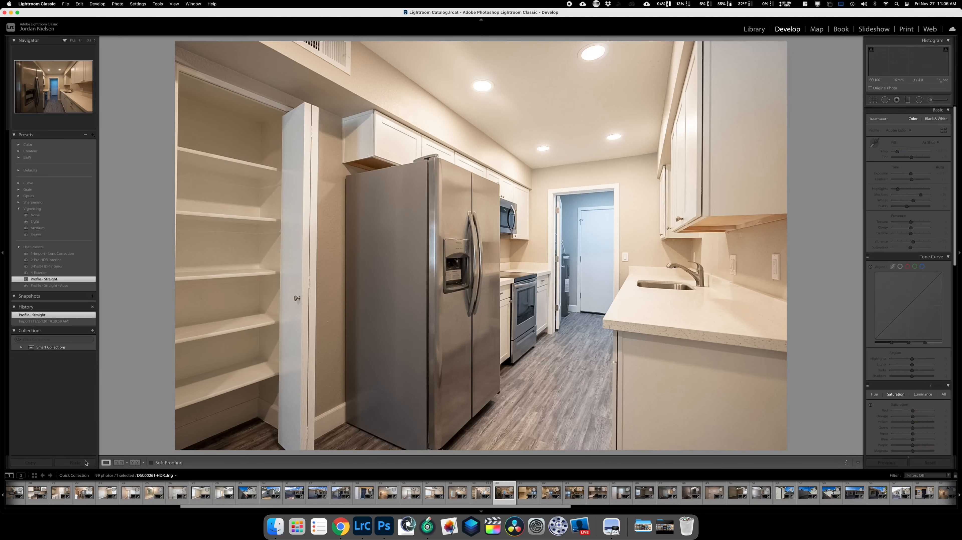
{"action": "left_click", "coordinate": [86, 463]}
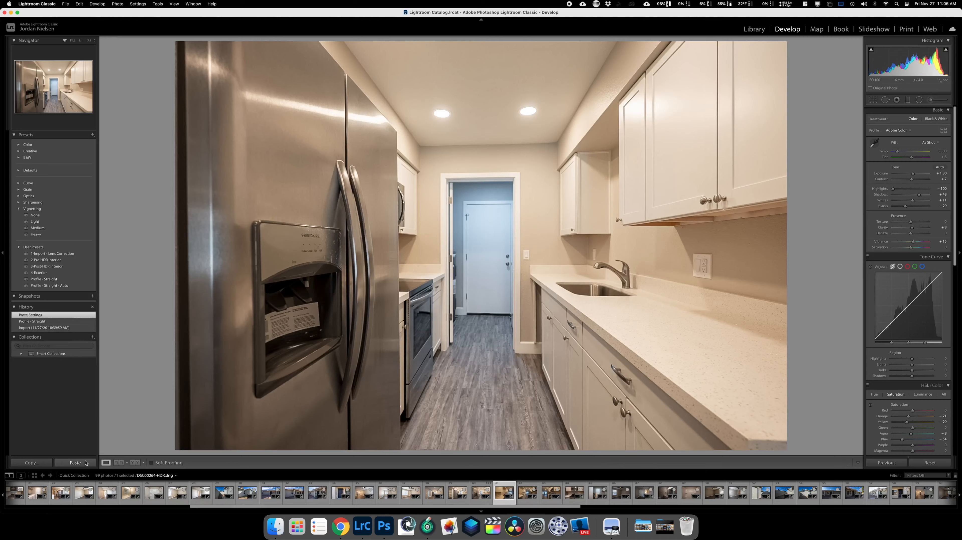
{"action": "key", "text": "Right"}
{"action": "left_click", "coordinate": [85, 463]}
Paste the same settings onto the following kitchen photos through the stove and microwave close-up
{"action": "key", "text": "Right"}
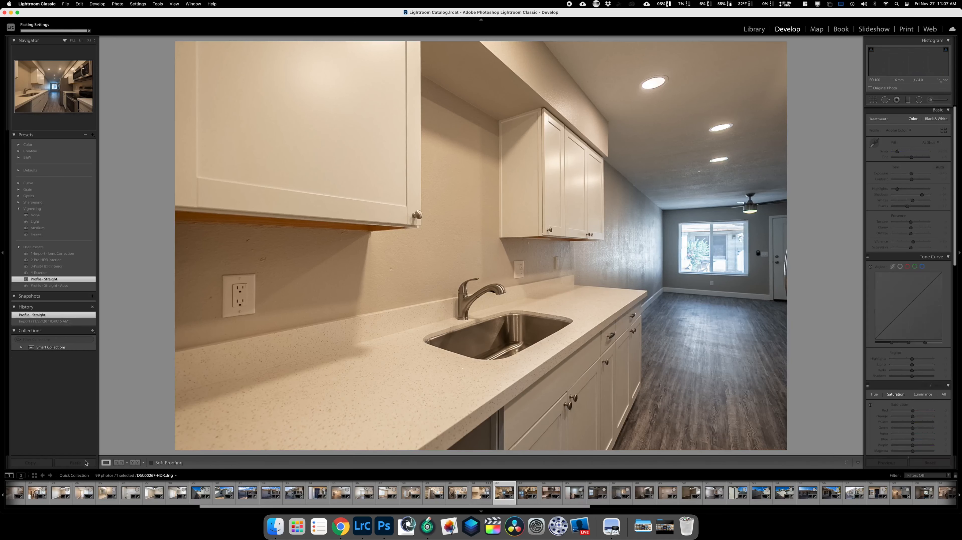
{"action": "left_click", "coordinate": [85, 462]}
{"action": "key", "text": "Right"}
{"action": "left_click", "coordinate": [86, 463]}
{"action": "key", "text": "Right"}
{"action": "left_click", "coordinate": [86, 462]}
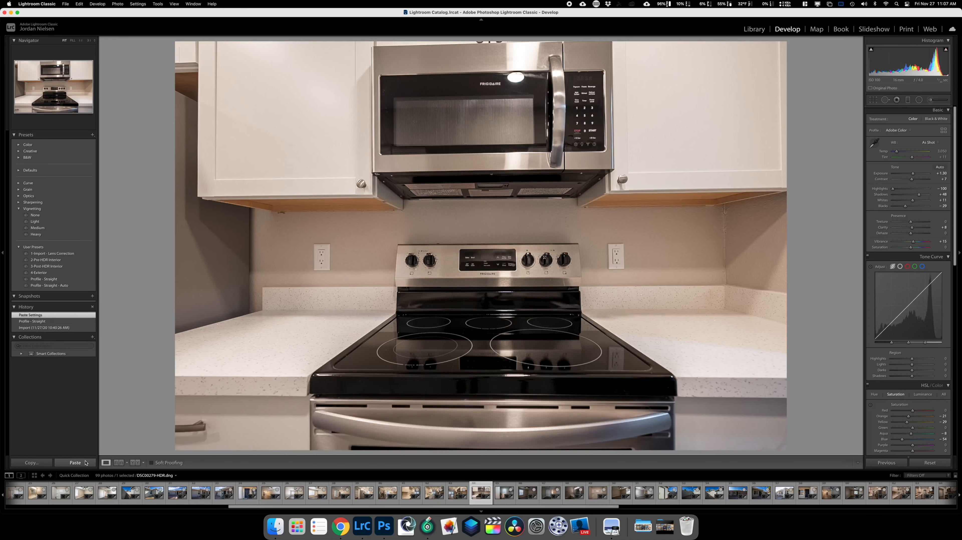
Paste the same settings onto the laundry room photo and the dark bedroom photo with the ceiling fan and blinds
{"action": "key", "text": "Right"}
{"action": "left_click", "coordinate": [86, 462]}
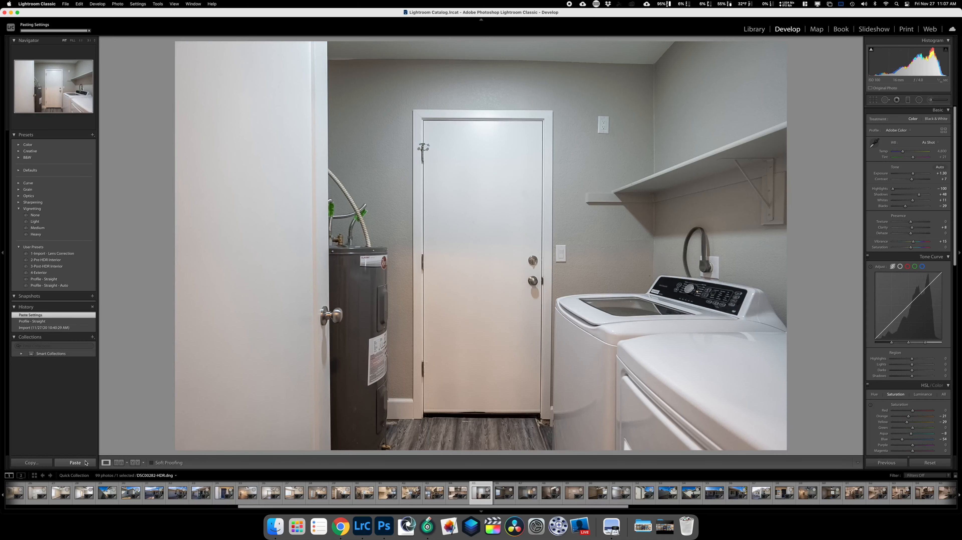
{"action": "key", "text": "Right"}
{"action": "left_click", "coordinate": [86, 463]}
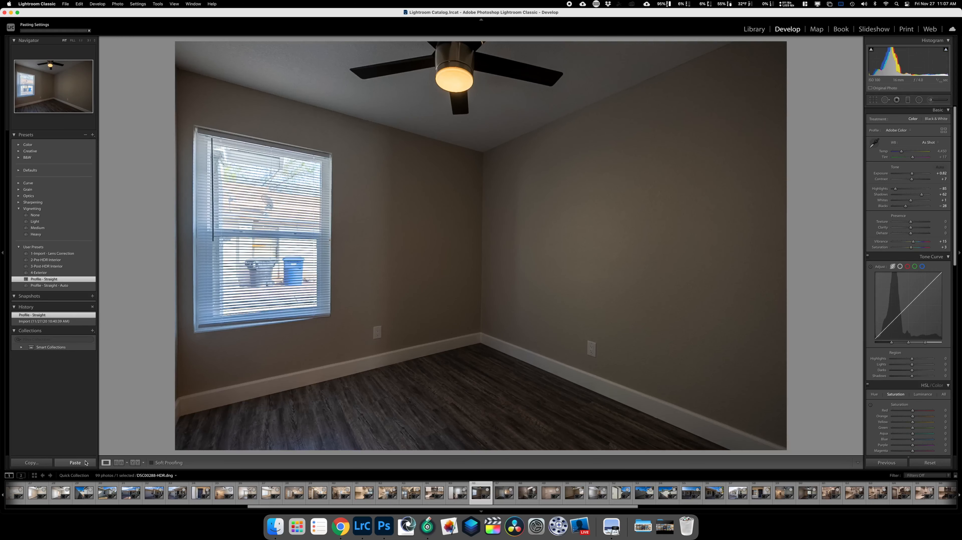
{"action": "left_click", "coordinate": [86, 462]}
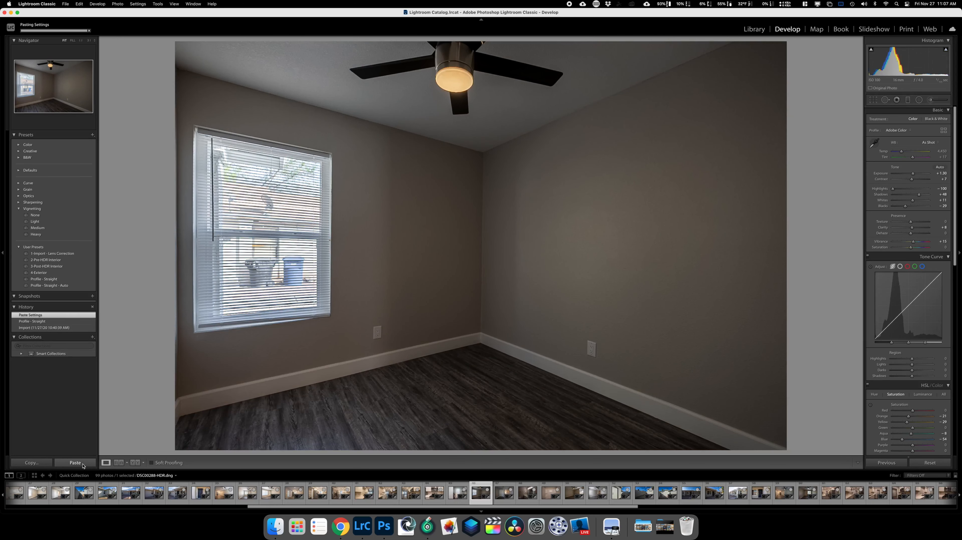
Set the exposure of the dark bedroom photo to +2.60 and copy its develop settings
{"action": "key", "text": "Right"}
{"action": "key", "text": "Left"}
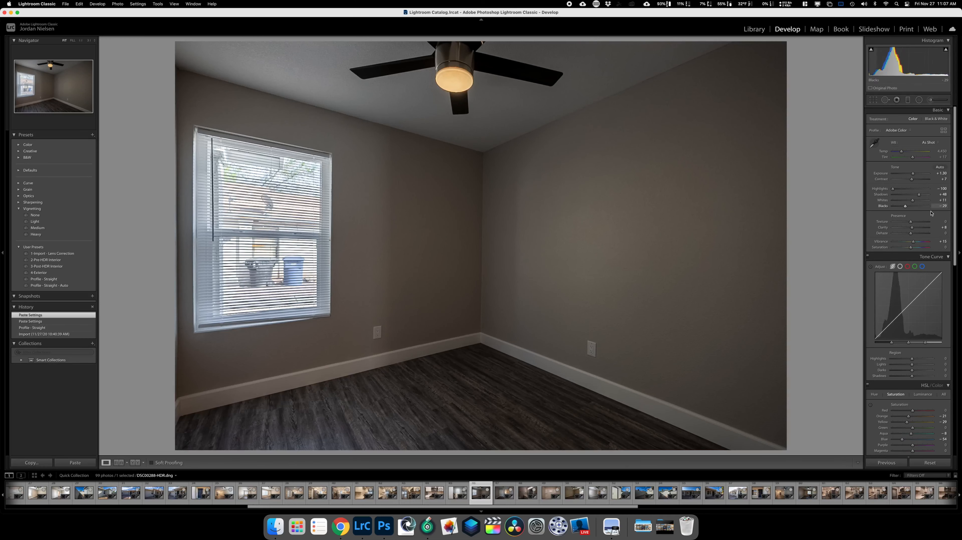
{"action": "left_click_drag", "start_coordinate": [913, 174], "coordinate": [914, 175]}
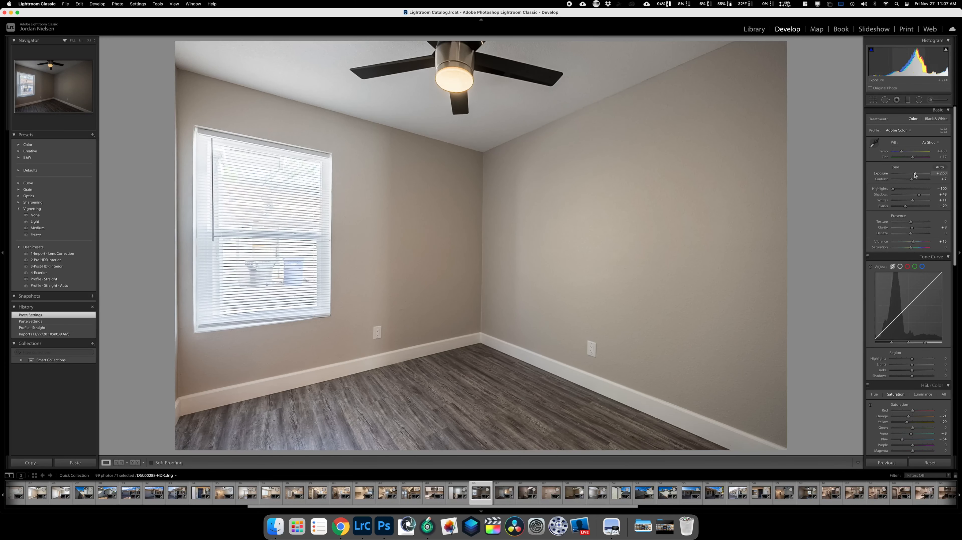
{"action": "left_click", "coordinate": [32, 462]}
{"action": "key", "text": "Return"}
Paste the settings onto the bedroom photo with the sliding closet doors and set its exposure to +1.05
{"action": "key", "text": "Right"}
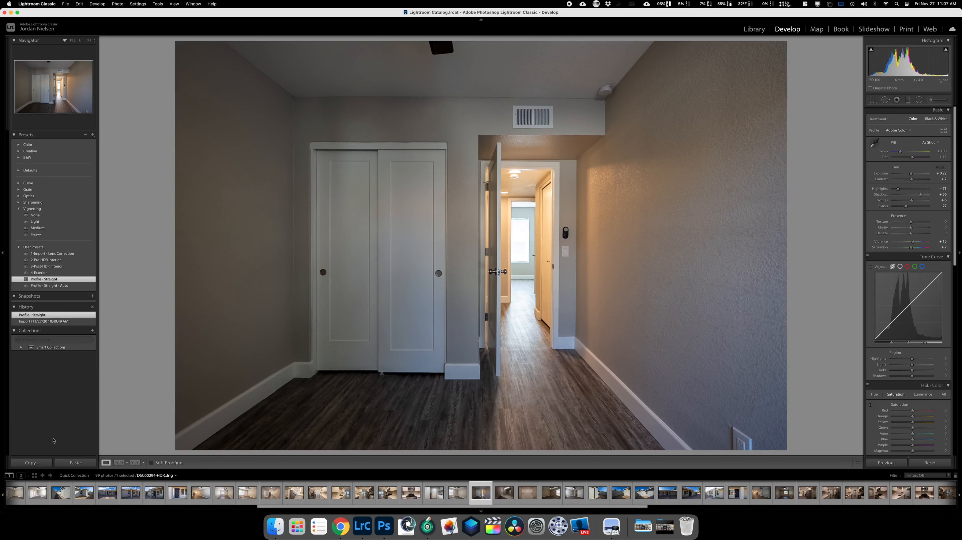
{"action": "left_click", "coordinate": [81, 464]}
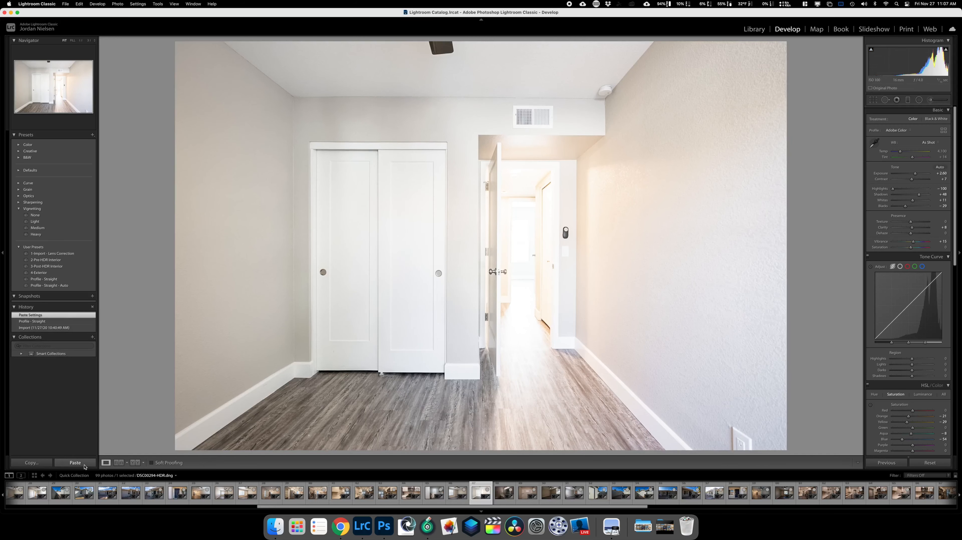
{"action": "left_click_drag", "start_coordinate": [918, 173], "coordinate": [913, 176]}
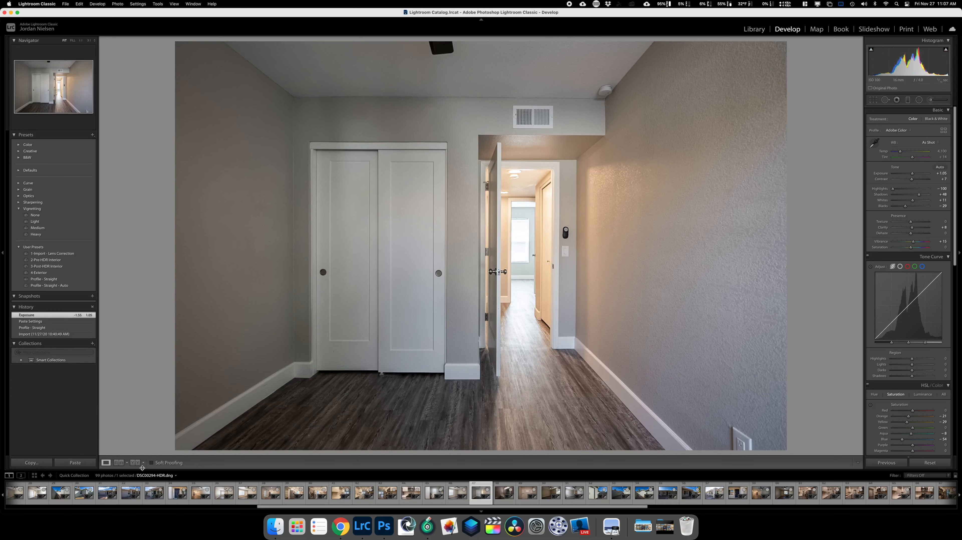
Copy the closet photo's settings, paste them onto the bathroom vanity photo, and set its exposure to +1.55
{"action": "left_click", "coordinate": [33, 465]}
{"action": "key", "text": "Return"}
{"action": "key", "text": "Right"}
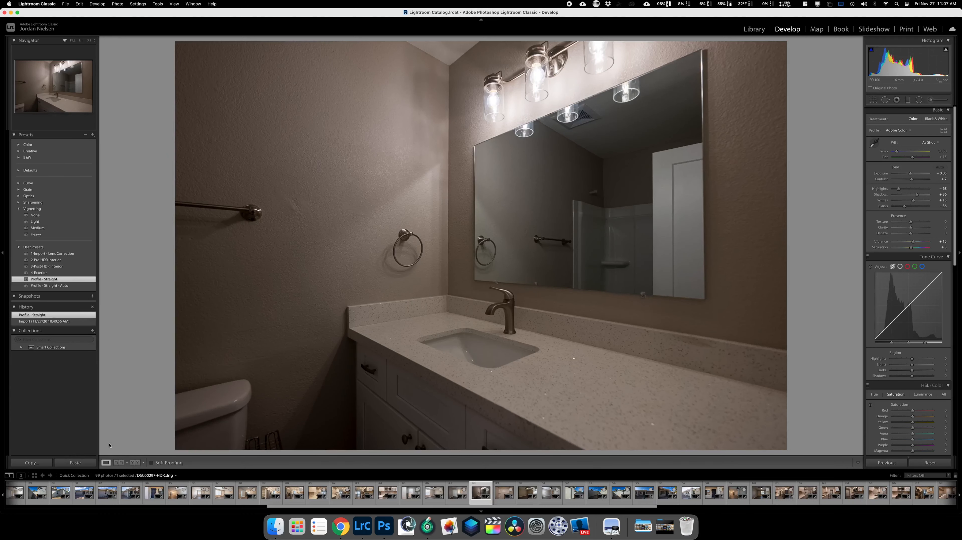
{"action": "left_click", "coordinate": [75, 462]}
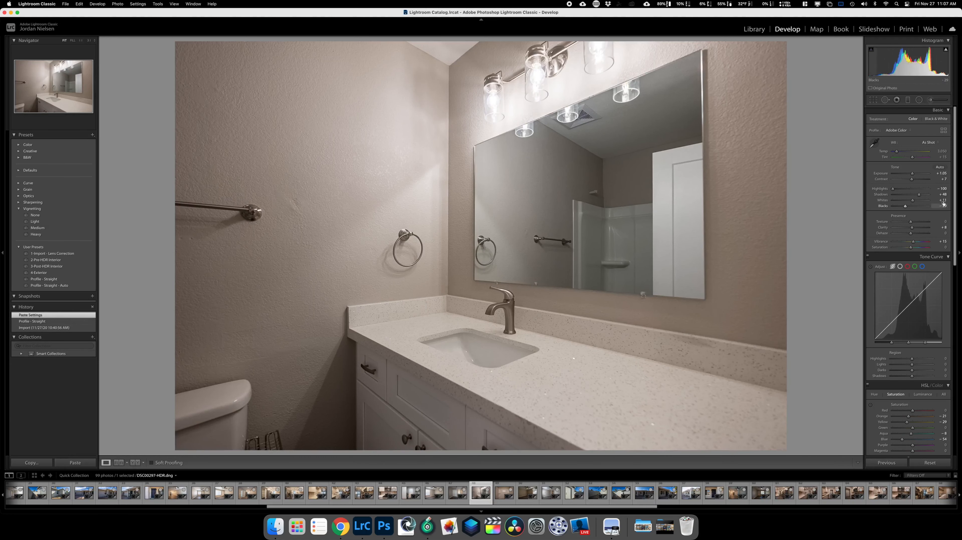
{"action": "left_click_drag", "start_coordinate": [913, 174], "coordinate": [915, 174]}
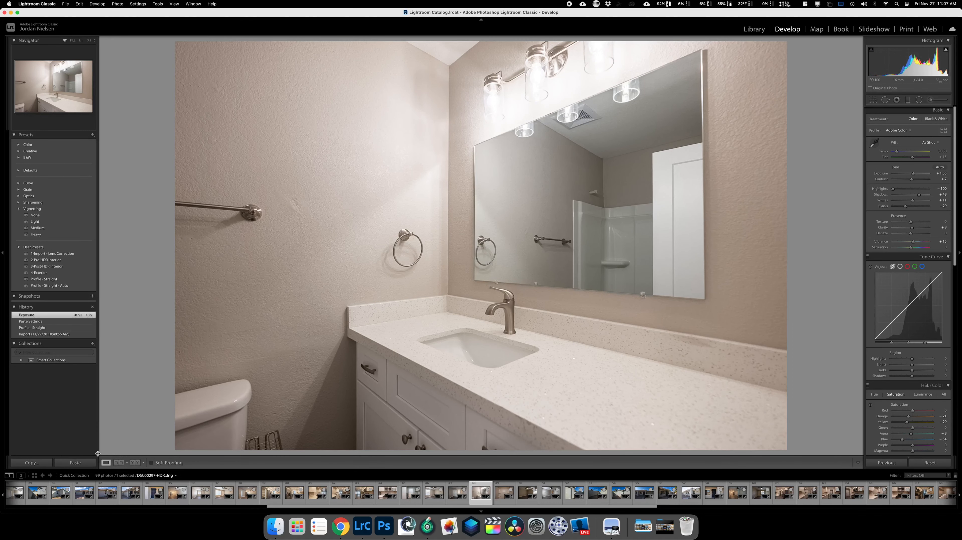
Paste the vanity photo's settings onto the shower surround photo and set its exposure to +1.40
{"action": "key", "text": "Right"}
{"action": "left_click", "coordinate": [75, 461]}
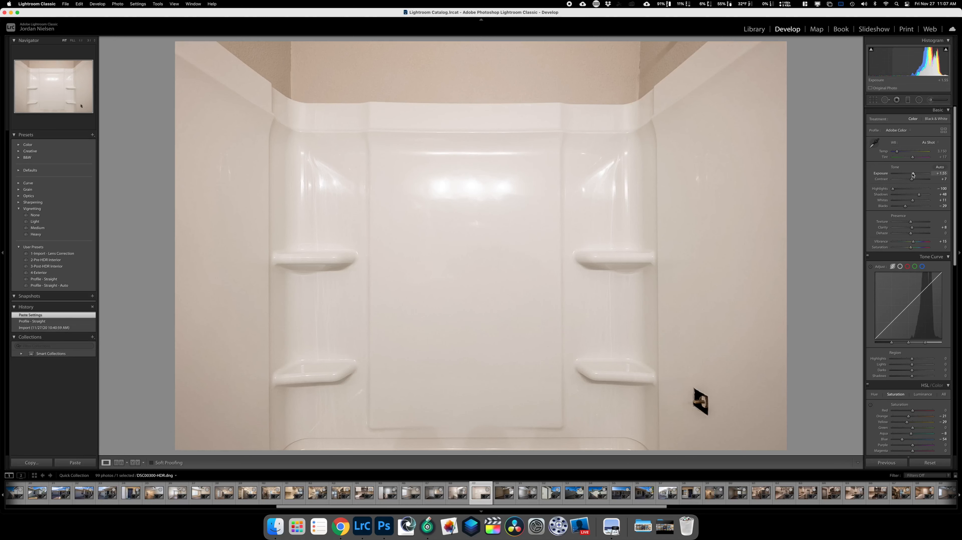
{"action": "left_click_drag", "start_coordinate": [914, 174], "coordinate": [912, 174]}
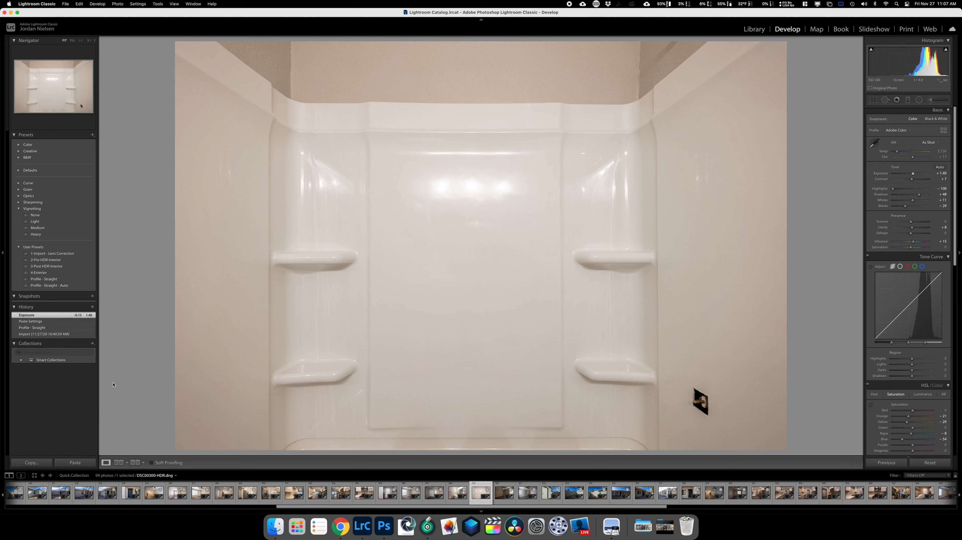
Copy the shower photo's settings, paste them onto the next bedroom photo with the ceiling fan and window, and set its exposure to +2.95
{"action": "left_click", "coordinate": [39, 461]}
{"action": "key", "text": "Return"}
{"action": "key", "text": "Right"}
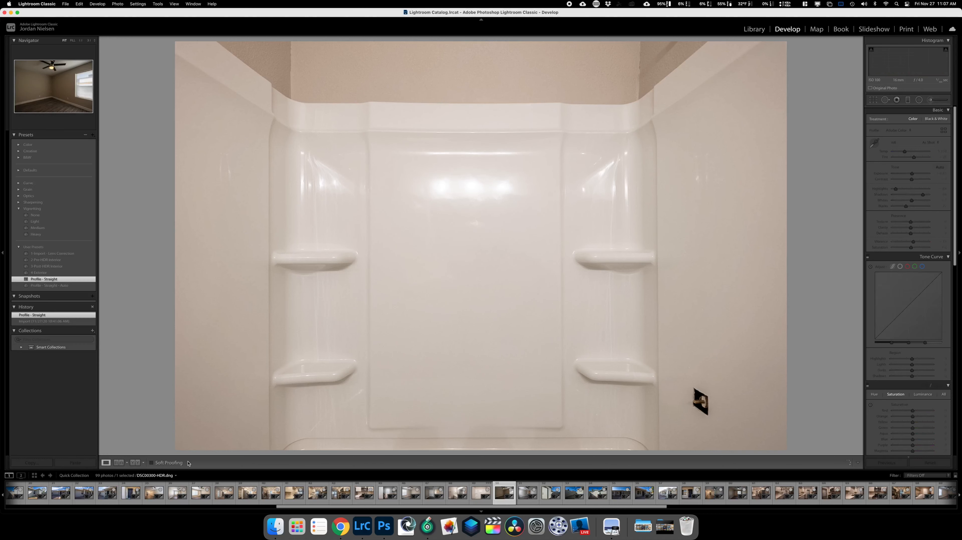
{"action": "left_click", "coordinate": [75, 463]}
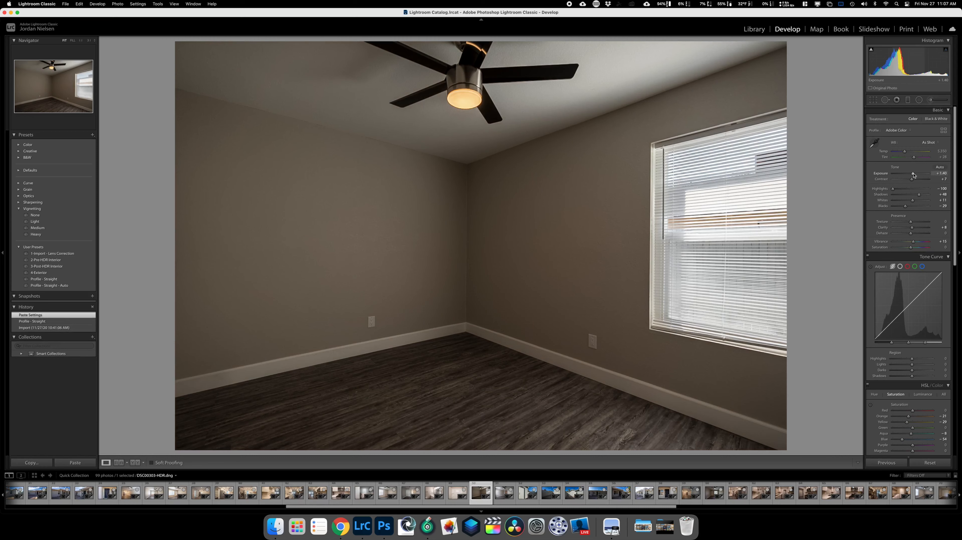
{"action": "left_click_drag", "start_coordinate": [913, 174], "coordinate": [916, 173]}
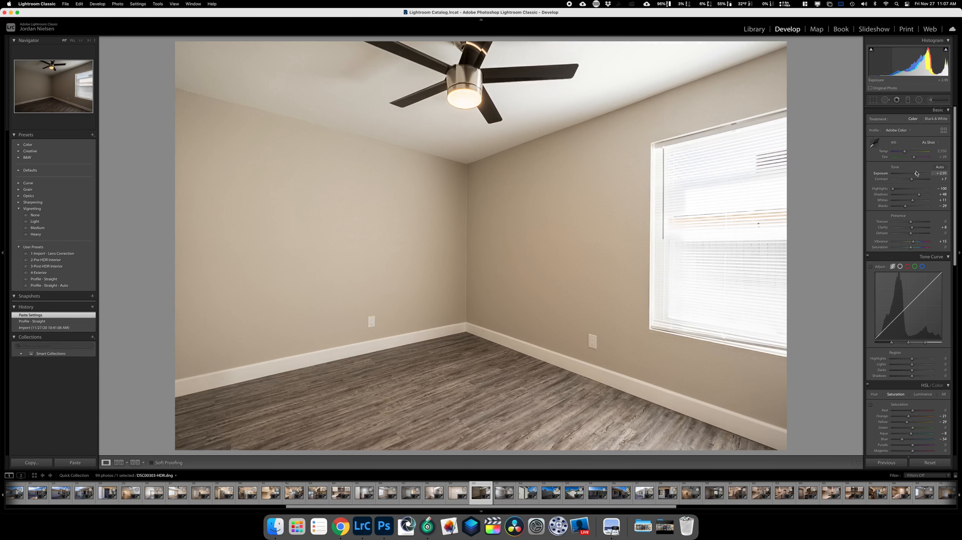
Copy the bedroom photo's settings, paste them onto the next photo with the ceiling fan and closet doors, and set its exposure to +1.80
{"action": "left_click", "coordinate": [43, 465]}
{"action": "key", "text": "Return"}
{"action": "key", "text": "Right"}
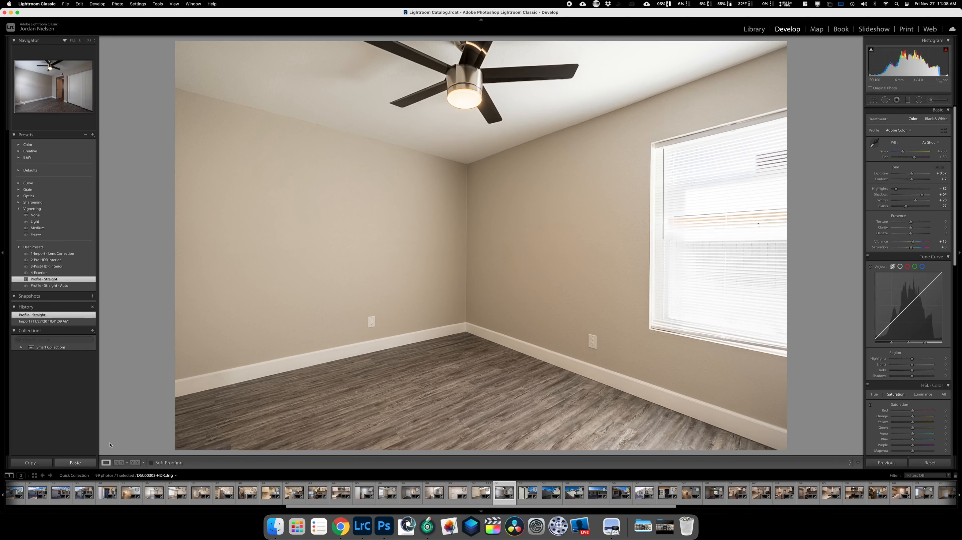
{"action": "left_click", "coordinate": [75, 462]}
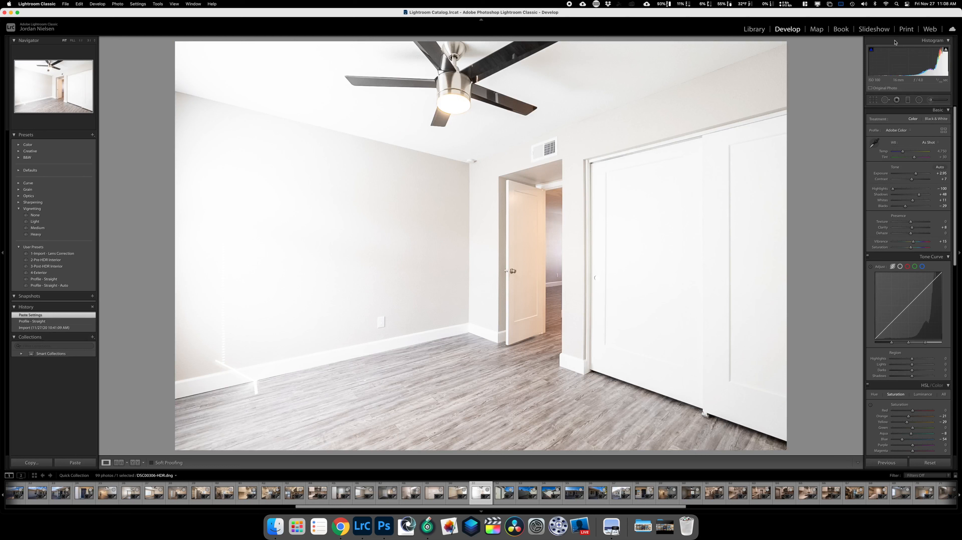
{"action": "left_click_drag", "start_coordinate": [916, 174], "coordinate": [913, 176]}
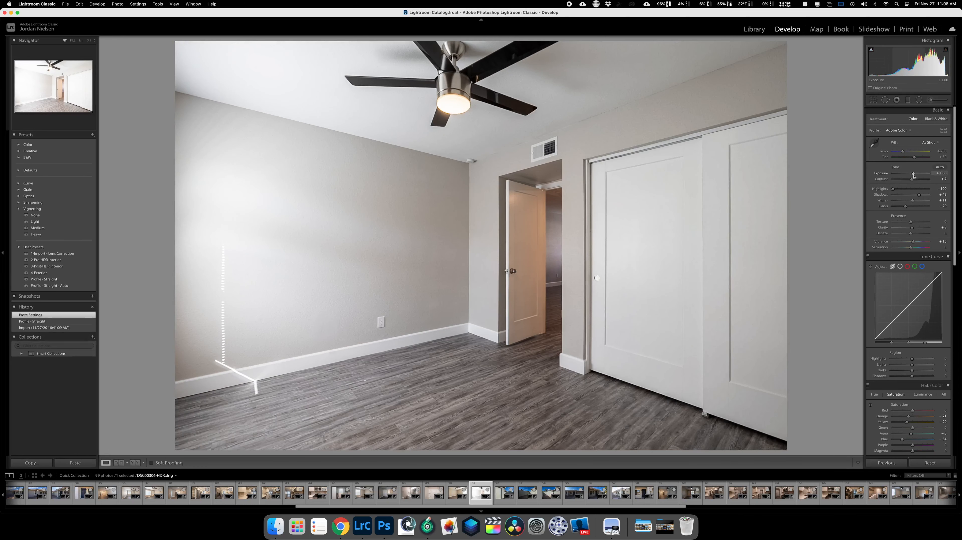
On the dark head-on exterior photo of the front entrance, set the shadows to +100 and the exposure to +1.80
{"action": "key", "text": "Right"}
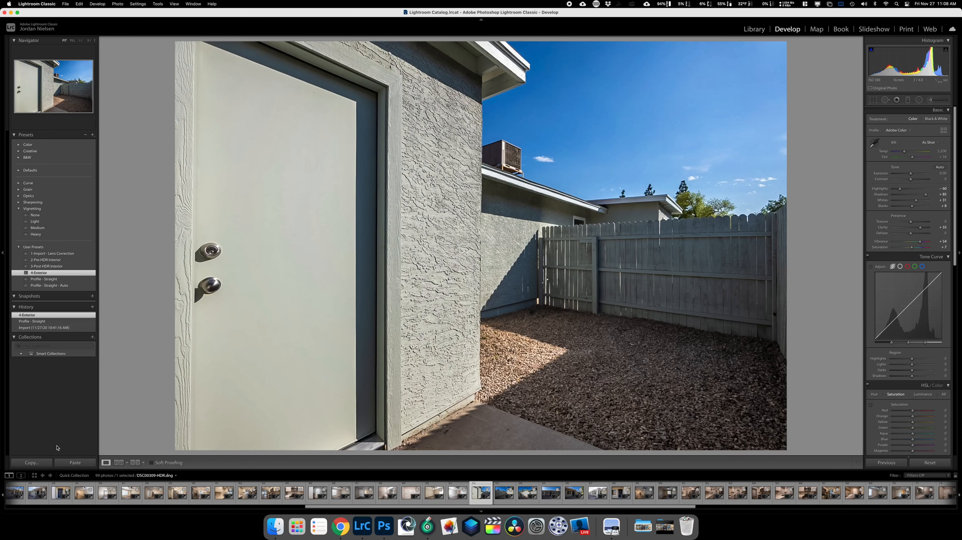
{"action": "key", "text": "Right"}
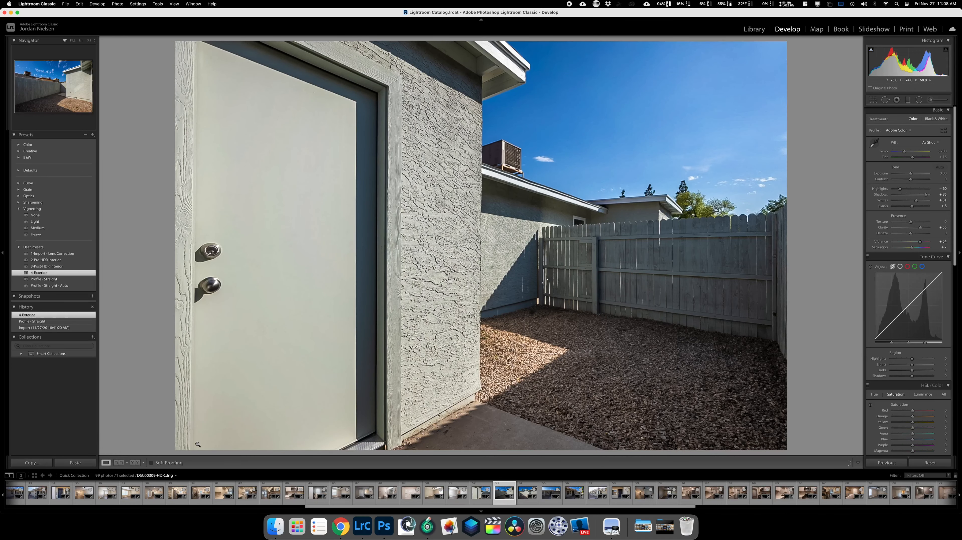
{"action": "key", "text": "Right"}
{"action": "key", "text": "Right"}
{"action": "key", "text": "Right"}
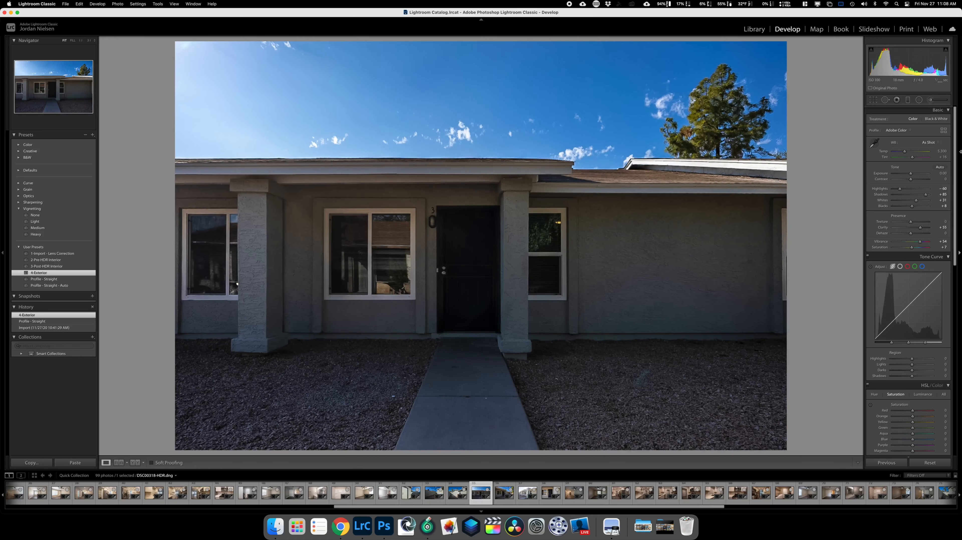
{"action": "left_click_drag", "start_coordinate": [926, 195], "coordinate": [914, 173]}
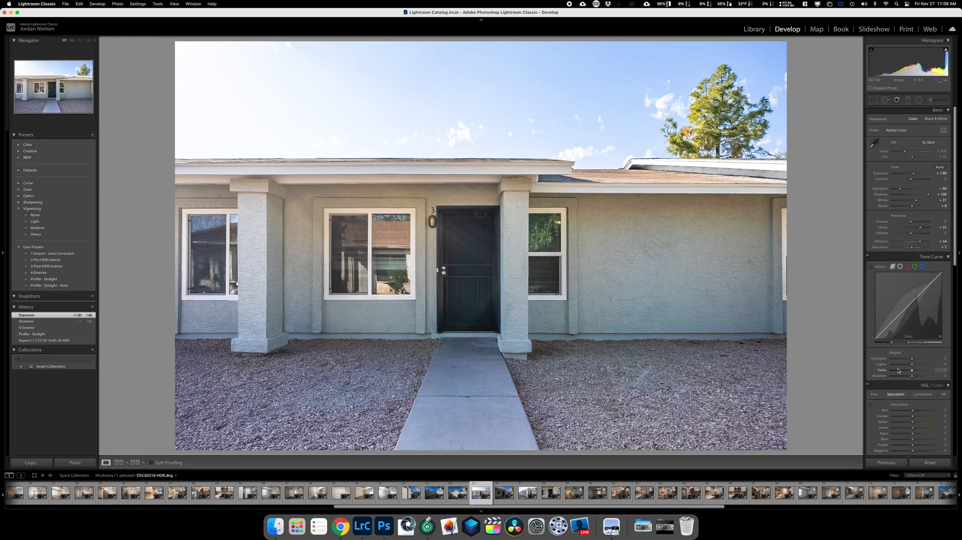
Darken the sky in the front entrance photo by lowering the blue luminance to -65 with the targeted adjustment tool
{"action": "left_click", "coordinate": [922, 394]}
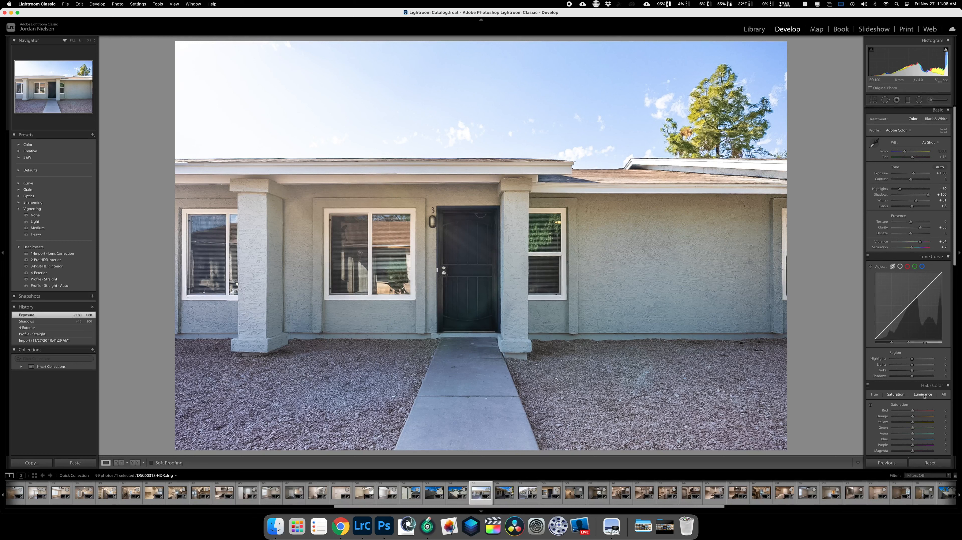
{"action": "left_click", "coordinate": [870, 405]}
{"action": "left_click_drag", "start_coordinate": [510, 83], "coordinate": [510, 103]}
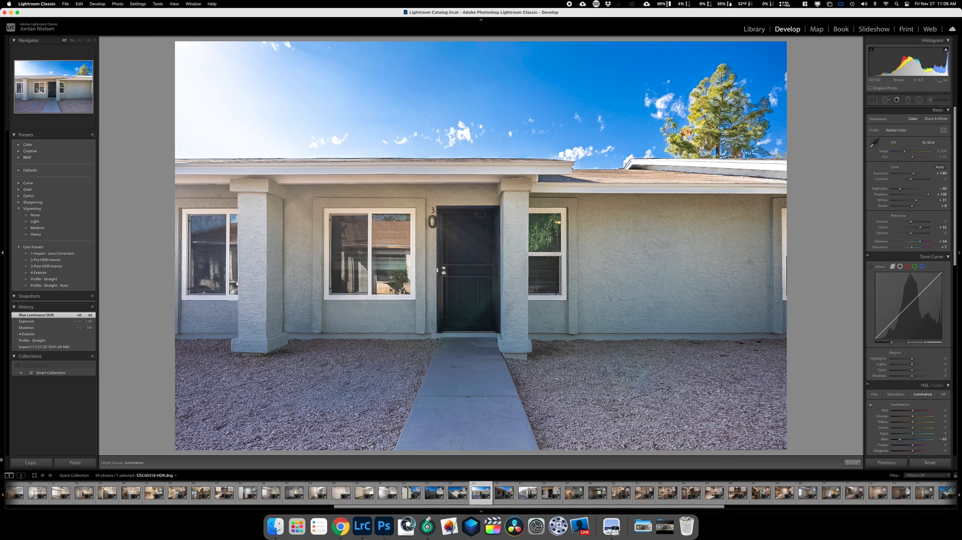
Copy the front entrance photo's settings, paste them onto the next angled exterior photo, and set its exposure to +1.70
{"action": "left_click", "coordinate": [32, 462]}
{"action": "key", "text": "Return"}
{"action": "key", "text": "Right"}
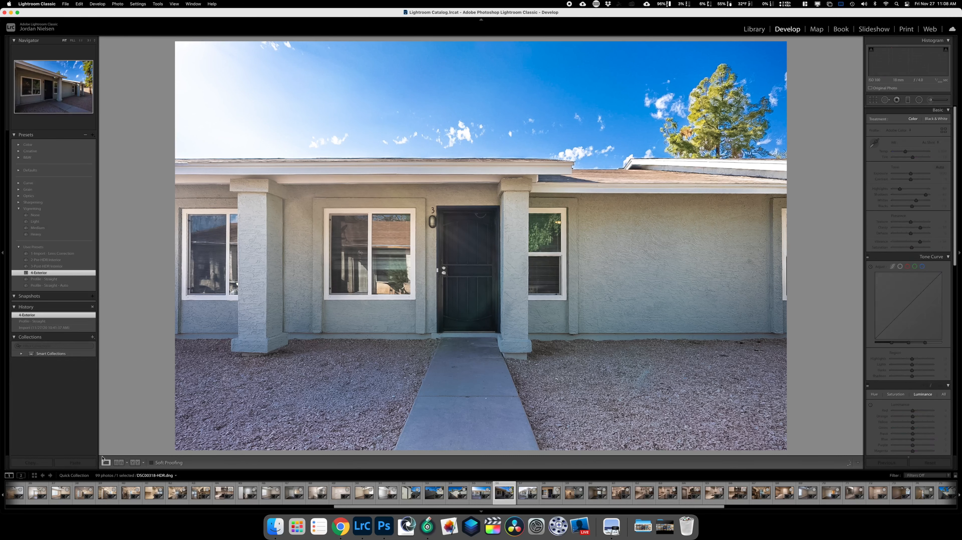
{"action": "left_click", "coordinate": [83, 461]}
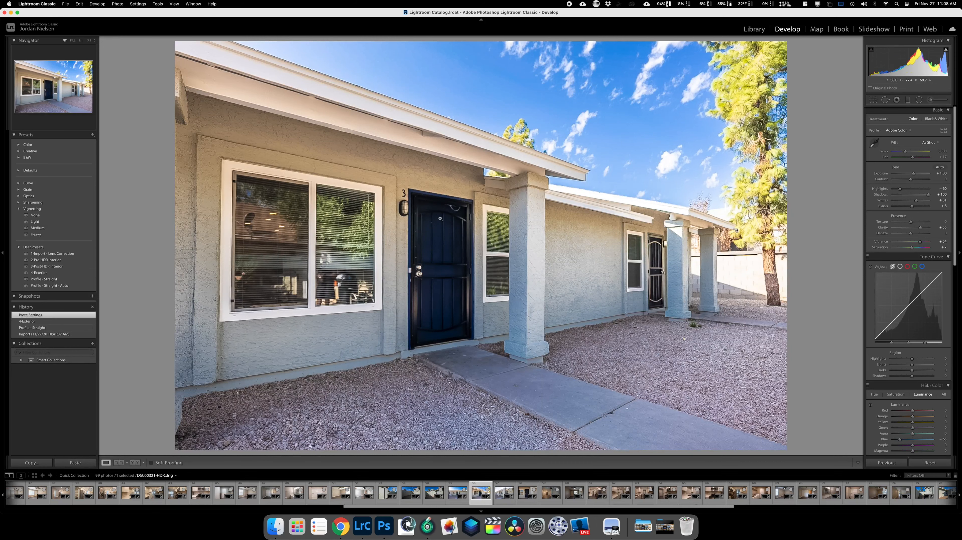
{"action": "left_click_drag", "start_coordinate": [914, 175], "coordinate": [913, 174]}
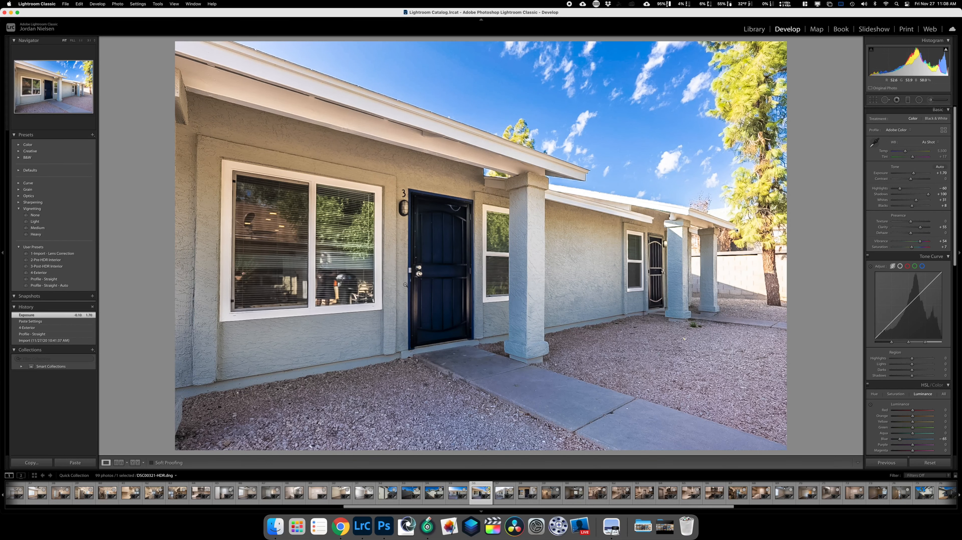
Undo a trial paste of the settings on the exterior photo facing the sun and set its highlights to -93
{"action": "key", "text": "Right"}
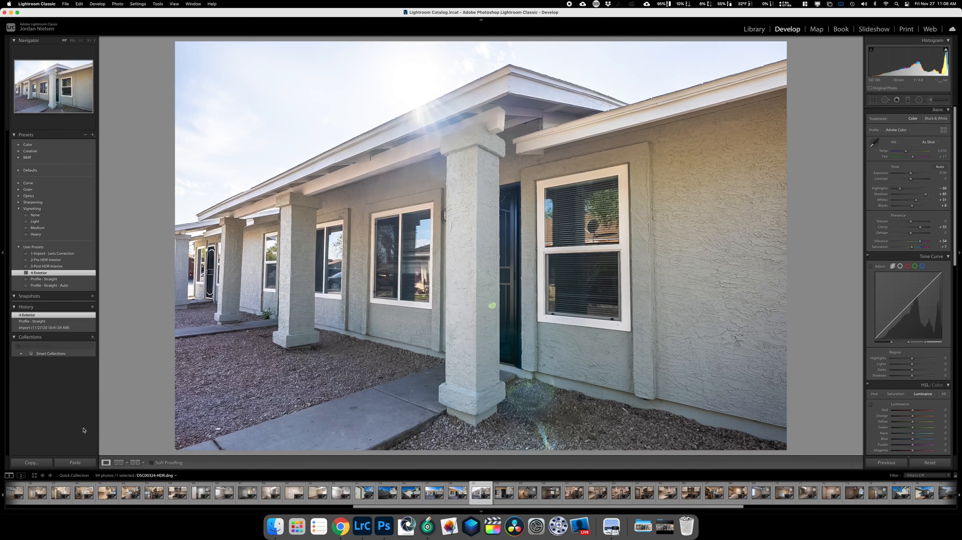
{"action": "left_click", "coordinate": [75, 462]}
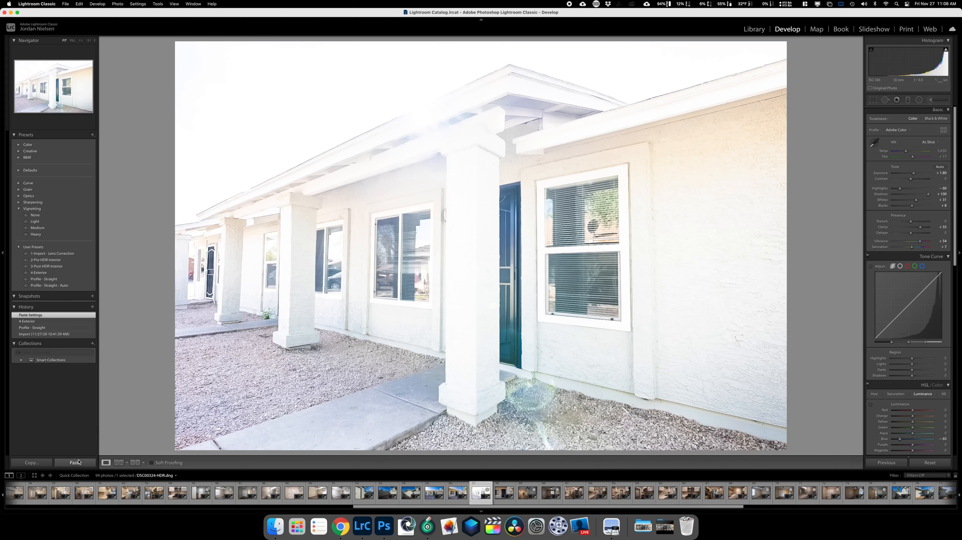
{"action": "key", "text": "super+z"}
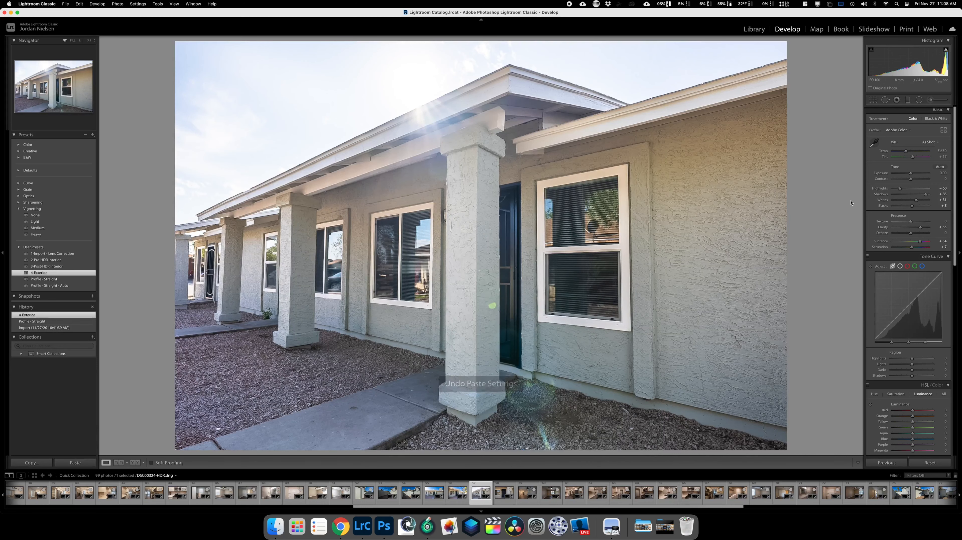
{"action": "left_click_drag", "start_coordinate": [901, 190], "coordinate": [895, 191]}
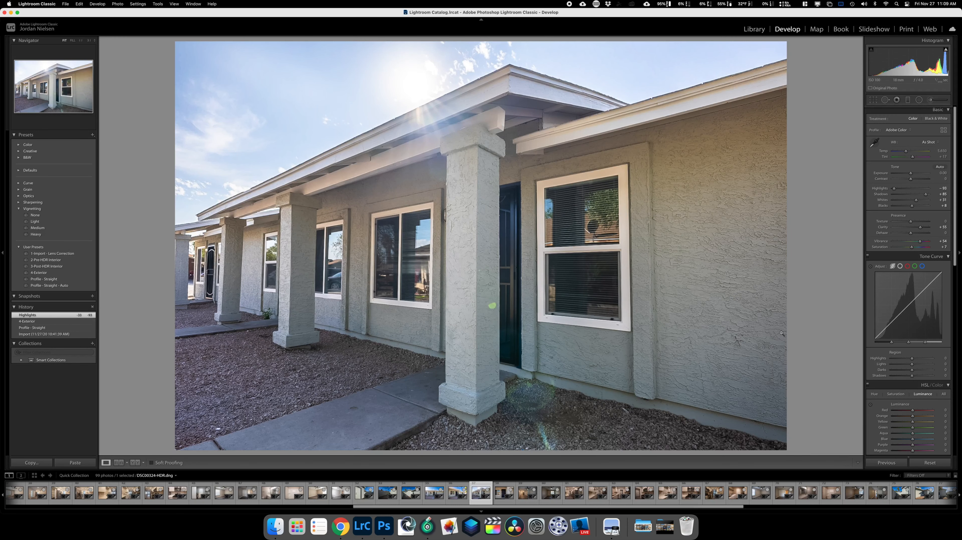
Deepen the sky in the sun-facing exterior photo by setting blue luminance to -74 and dehaze to +11
{"action": "left_click", "coordinate": [870, 403]}
{"action": "left_click_drag", "start_coordinate": [265, 88], "coordinate": [266, 118]}
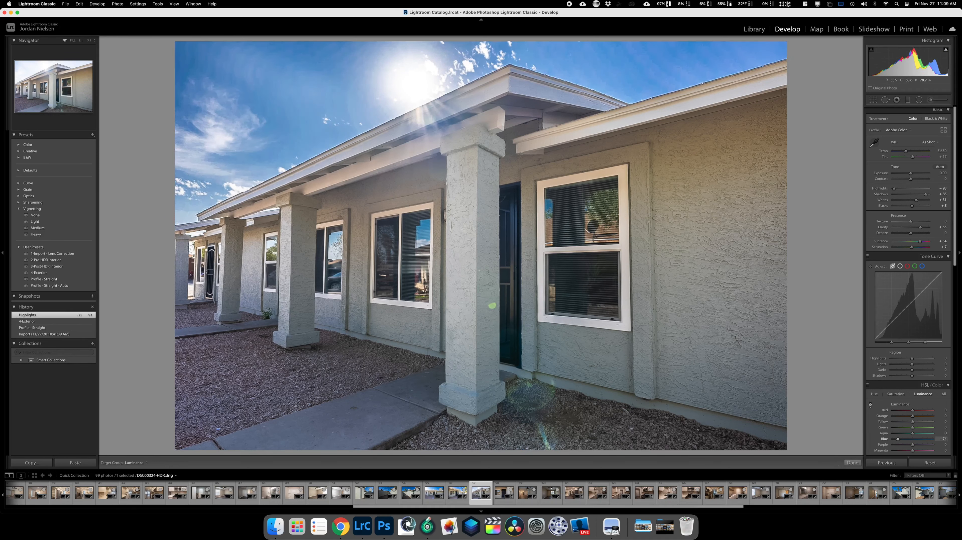
{"action": "left_click_drag", "start_coordinate": [264, 85], "coordinate": [265, 85]}
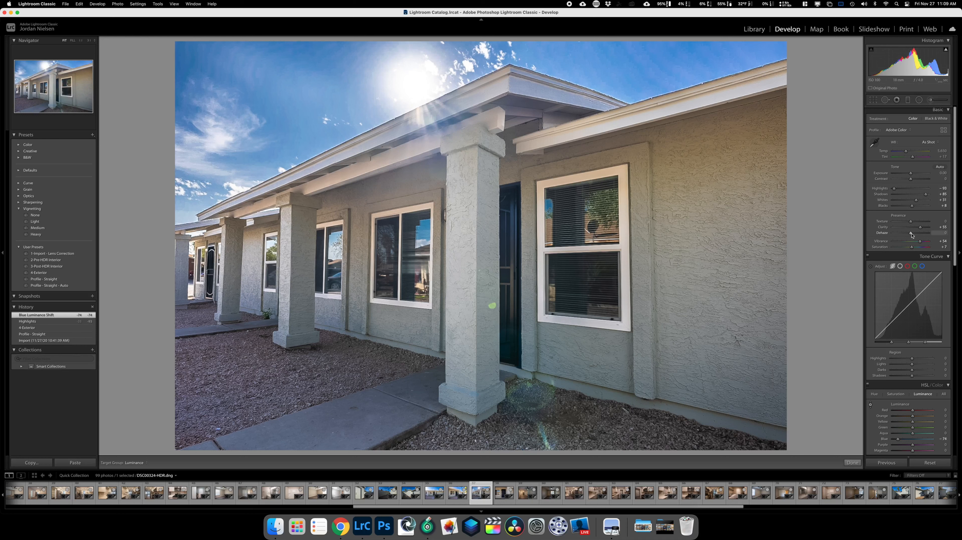
{"action": "left_click_drag", "start_coordinate": [911, 234], "coordinate": [913, 234]}
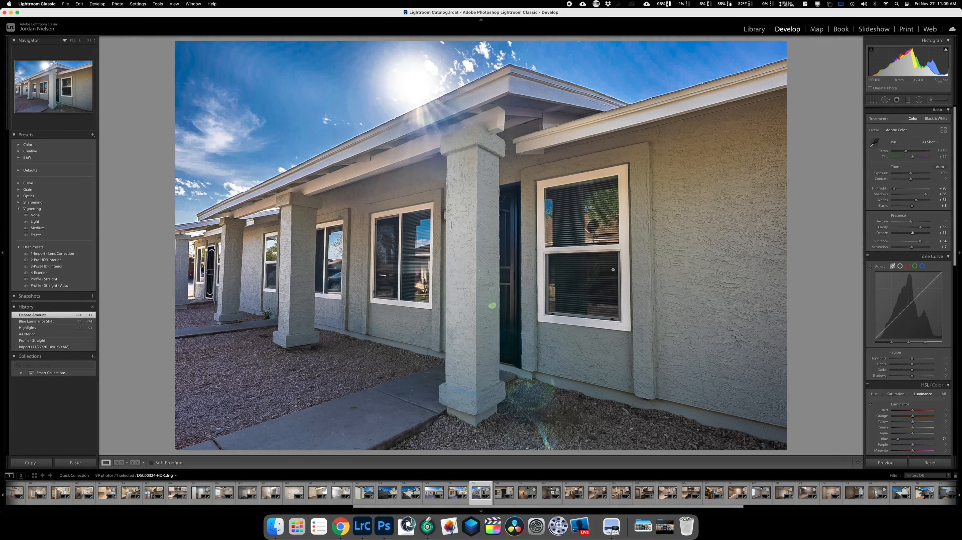
Set the shadows to +100 on the close-up photo of the blue front door
{"action": "key", "text": "Right"}
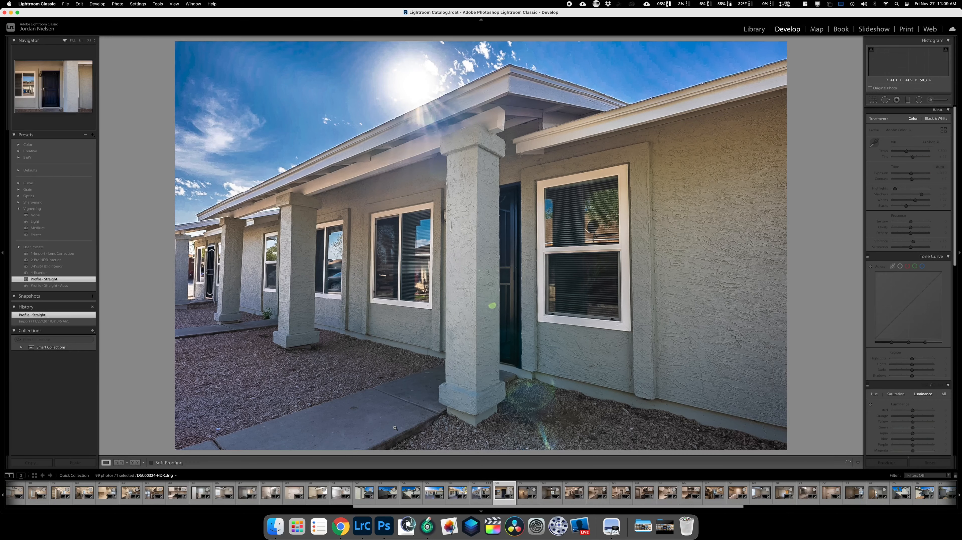
{"action": "left_click_drag", "start_coordinate": [922, 194], "coordinate": [932, 194]}
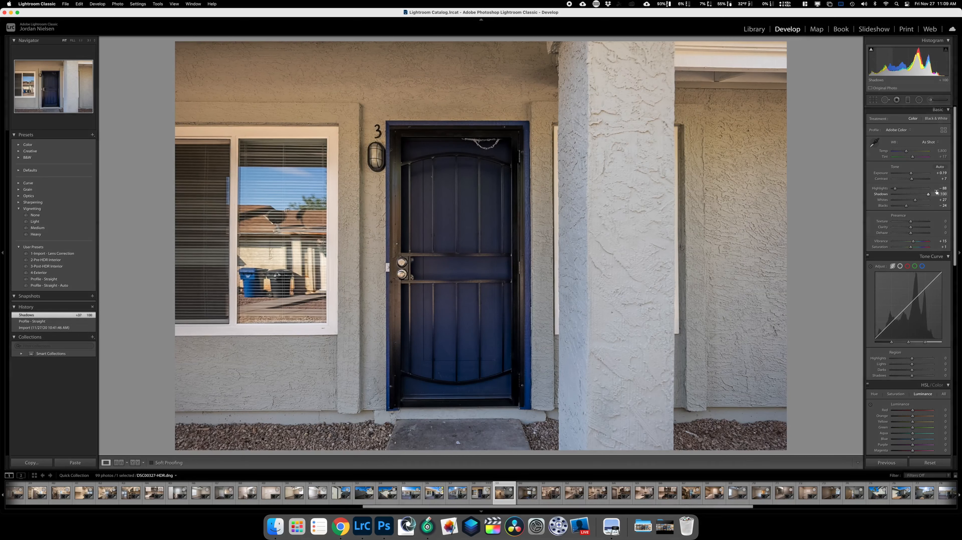
Paste the copied settings onto the living room photo with the kitchen behind, and set its highlights to -100 and exposure to +0.50
{"action": "key", "text": "Right"}
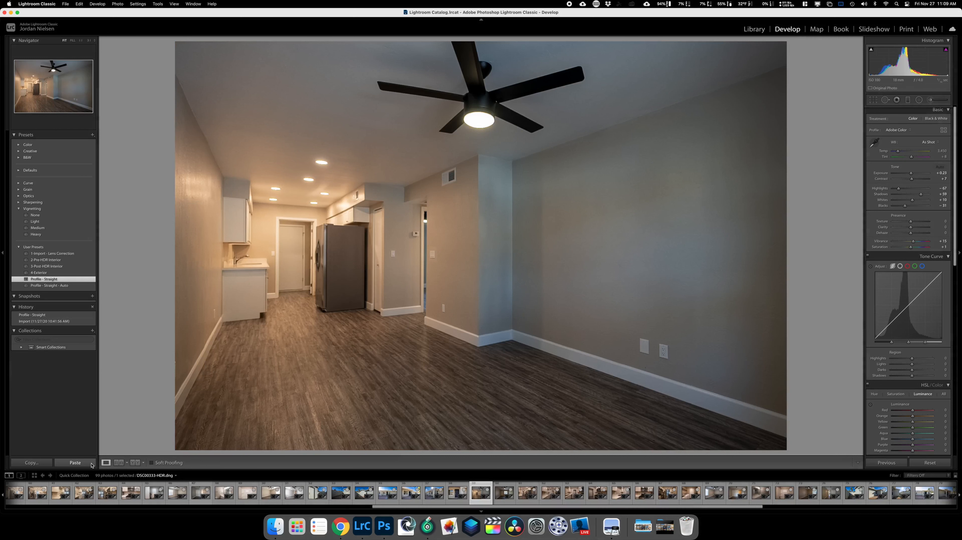
{"action": "left_click", "coordinate": [82, 463]}
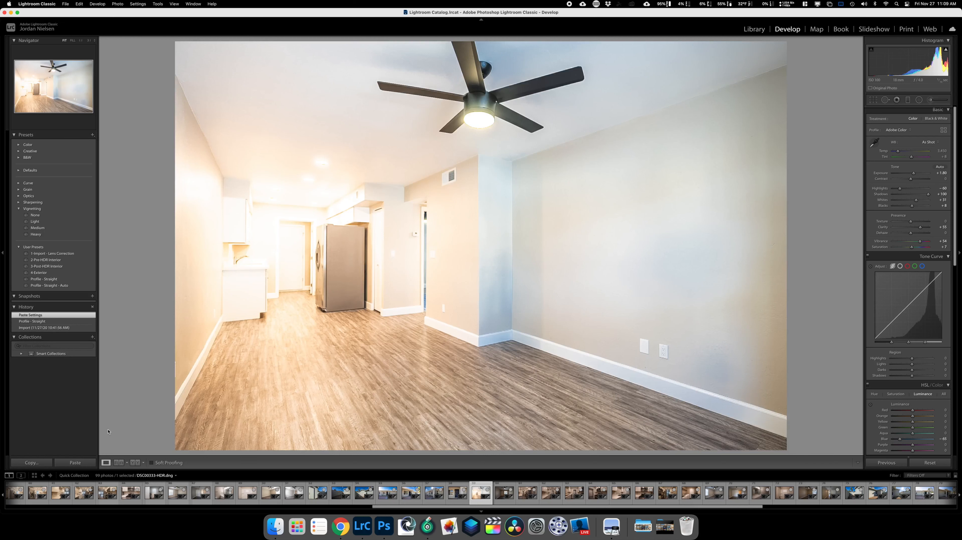
{"action": "left_click_drag", "start_coordinate": [914, 176], "coordinate": [913, 174]}
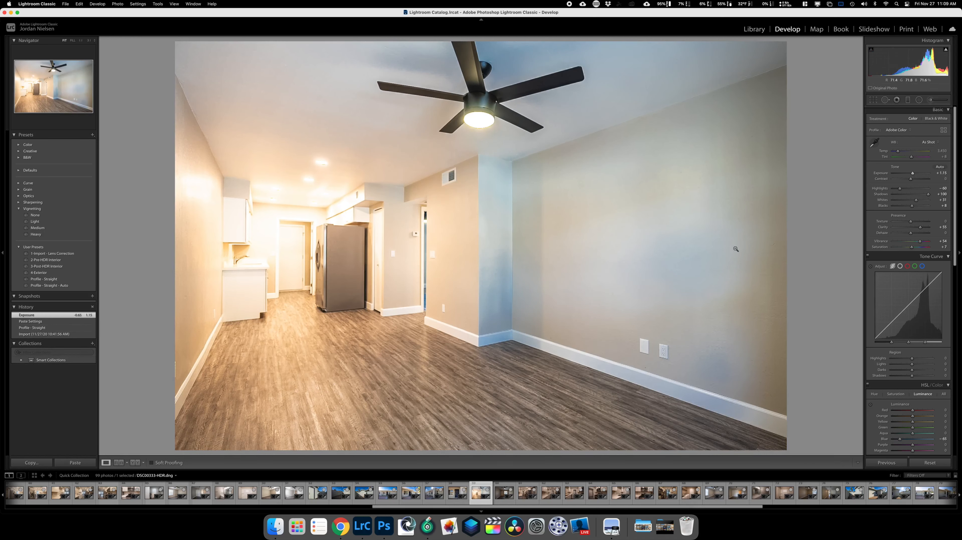
{"action": "left_click_drag", "start_coordinate": [900, 190], "coordinate": [899, 191]}
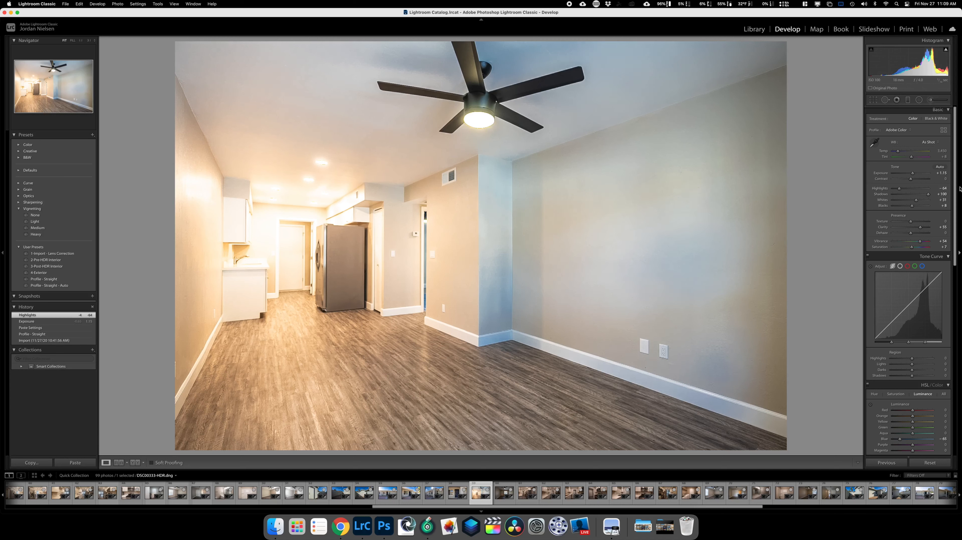
{"action": "left_click_drag", "start_coordinate": [900, 190], "coordinate": [911, 175]}
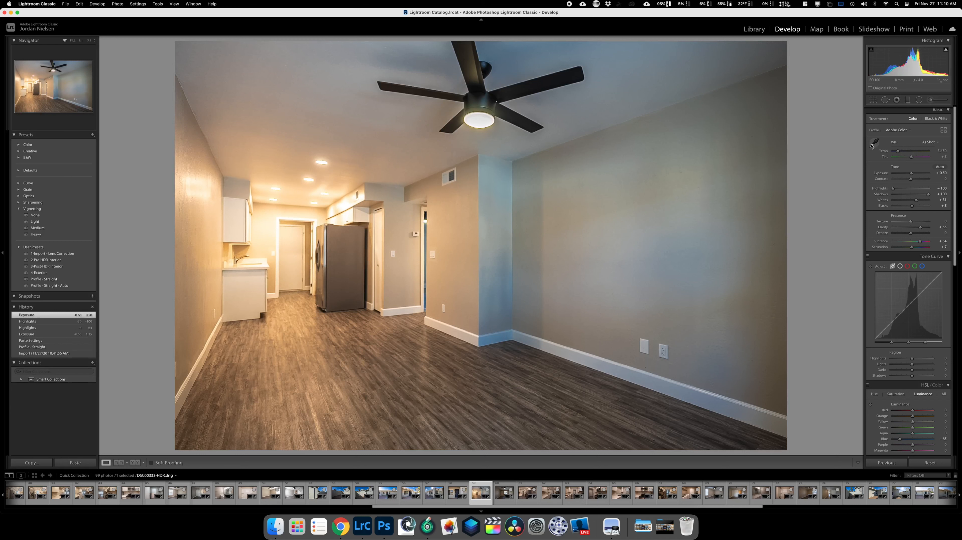
Try a custom white balance sampled from the white kitchen cabinets in the living room photo, and undo it
{"action": "left_click", "coordinate": [875, 143]}
{"action": "left_click", "coordinate": [265, 279]}
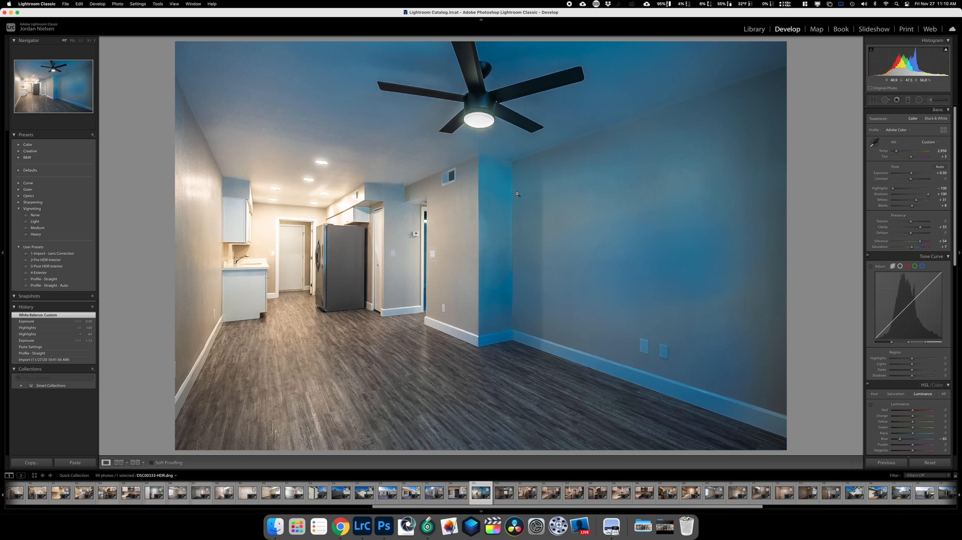
{"action": "key", "text": "super+z"}
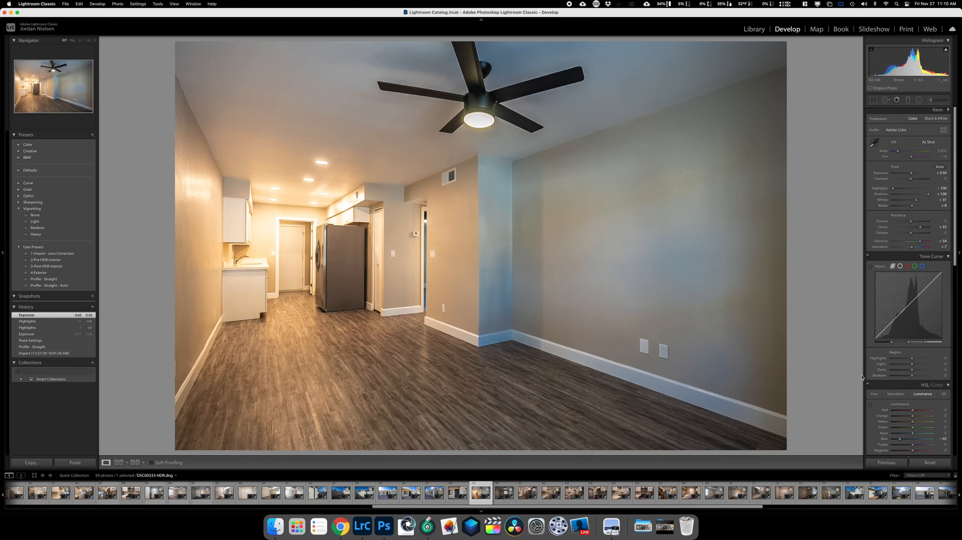
Try lowering the yellow luminance to -34 from the kitchen wall, and undo it
{"action": "left_click", "coordinate": [871, 404]}
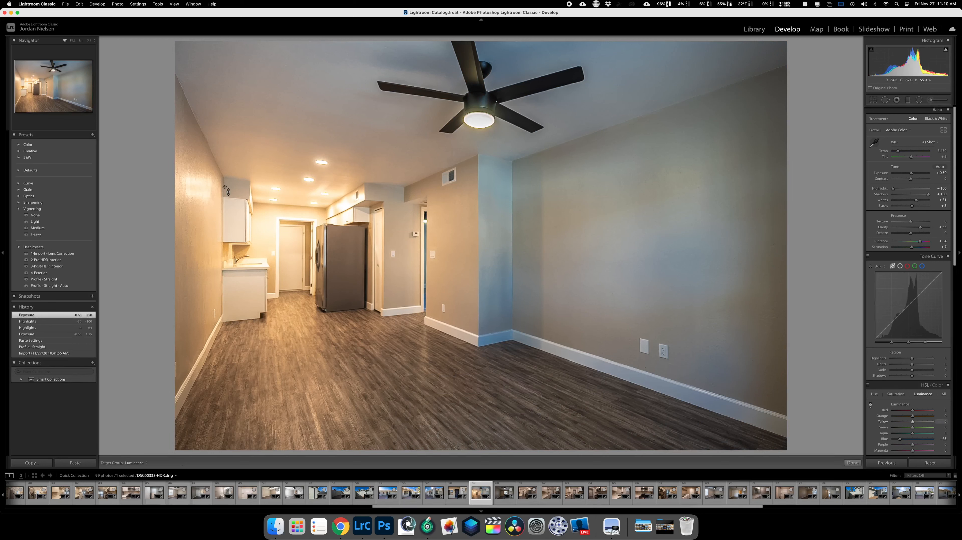
{"action": "left_click_drag", "start_coordinate": [267, 223], "coordinate": [267, 250]}
{"action": "key", "text": "super+z"}
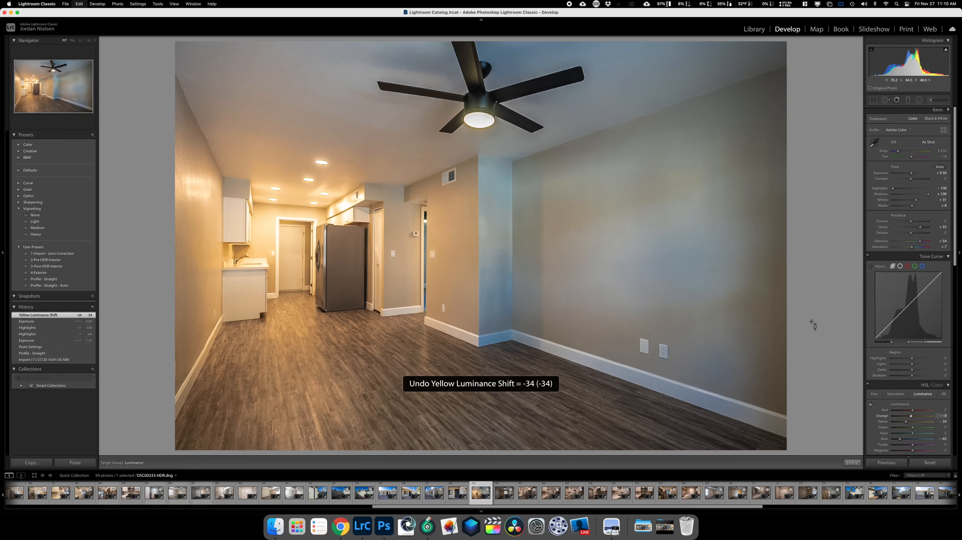
Reduce the kitchen's warm cast with the targeted saturation adjustment, setting yellow to -47 and orange to -17
{"action": "left_click", "coordinate": [895, 394]}
{"action": "left_click", "coordinate": [872, 405]}
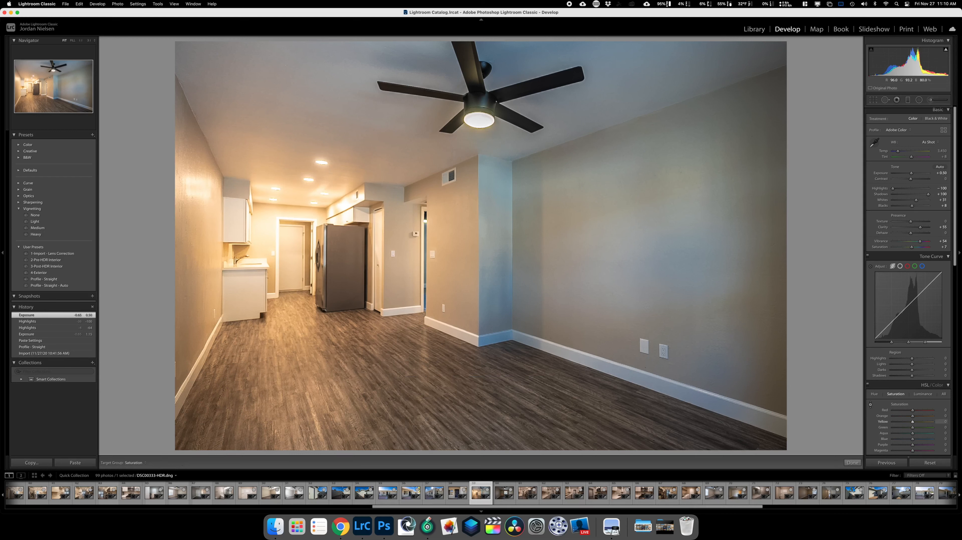
{"action": "left_click_drag", "start_coordinate": [264, 223], "coordinate": [265, 235]}
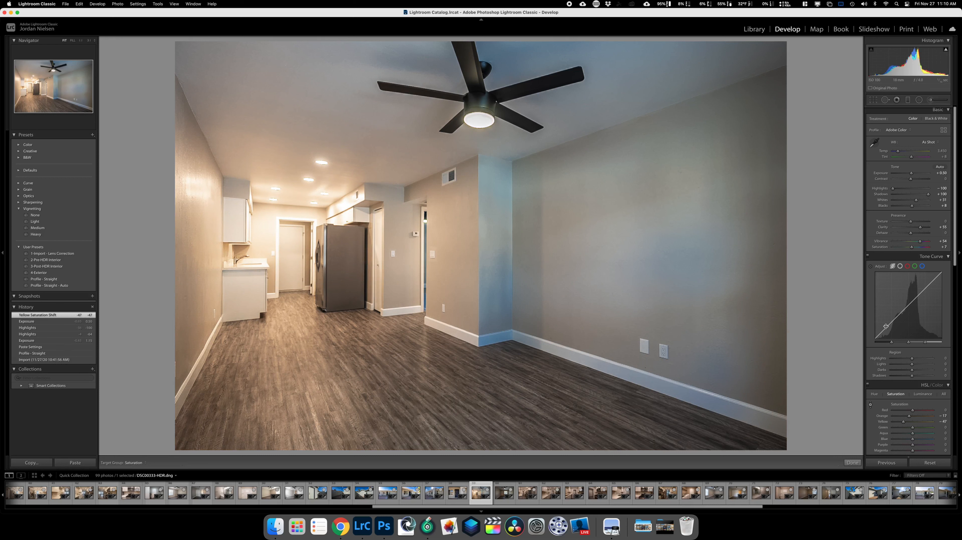
Brush a local adjustment over the right-hand wall area of the living room photo and set its exposure to 0.93
{"action": "key", "text": "k"}
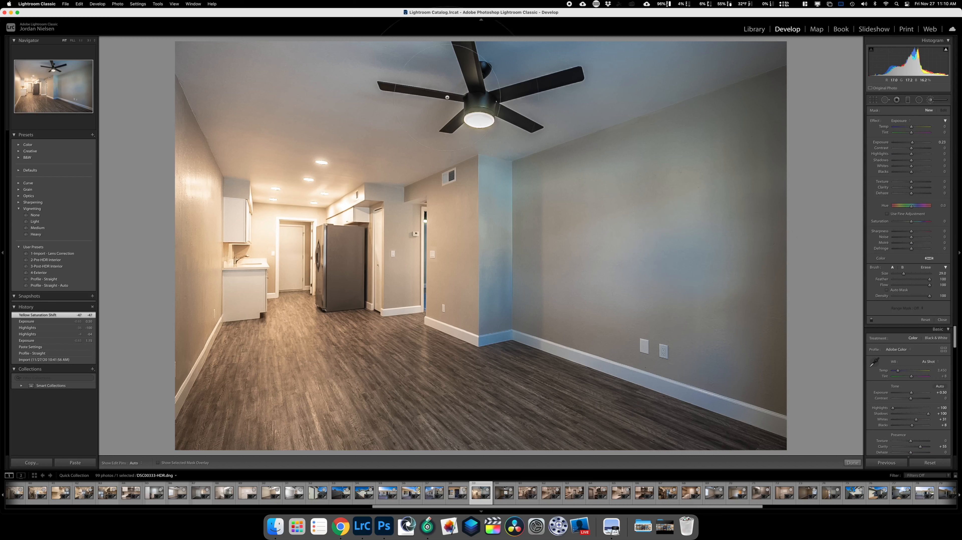
{"action": "scroll", "coordinate": [474, 100], "scroll_direction": "up", "scroll_amount": 5}
{"action": "key", "text": "h"}
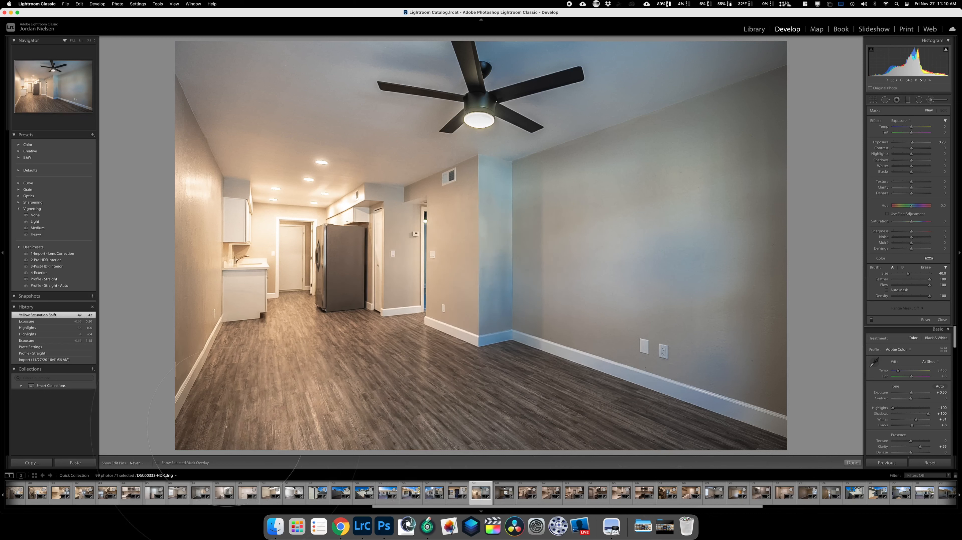
{"action": "left_click", "coordinate": [808, 191]}
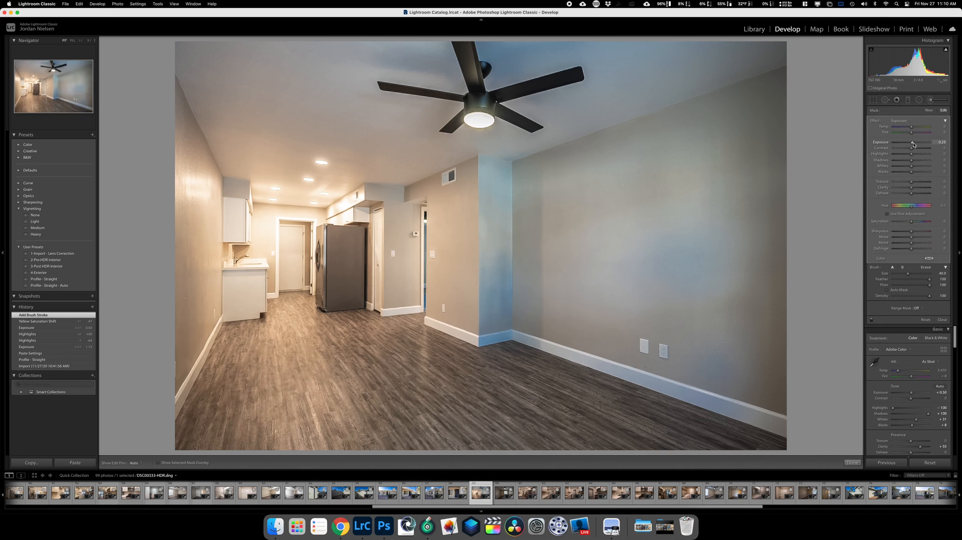
{"action": "left_click_drag", "start_coordinate": [913, 144], "coordinate": [916, 144]}
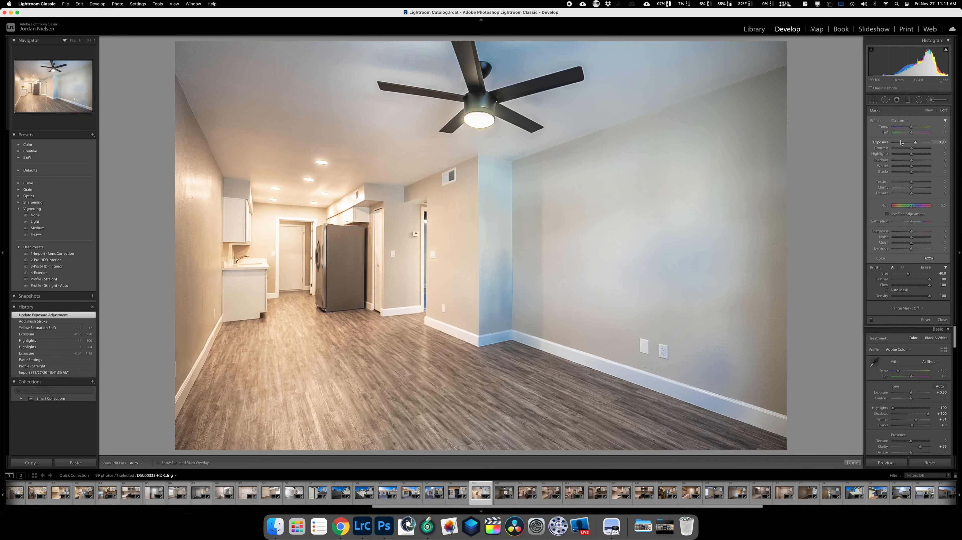
Try copying all the living room photo's settings, brush included, onto the front door and window photo, and undo the paste
{"action": "left_click", "coordinate": [31, 462]}
{"action": "key", "text": "Return"}
{"action": "key", "text": "Right"}
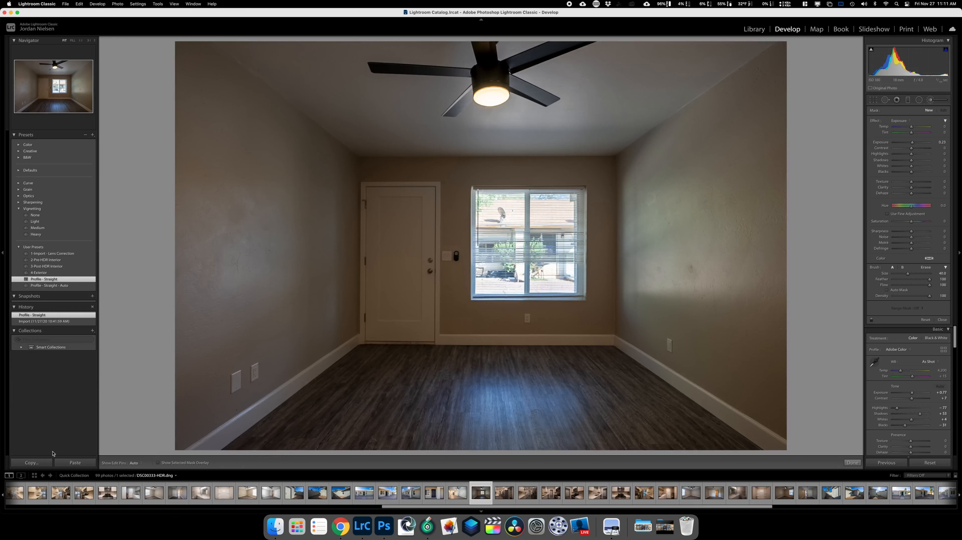
{"action": "left_click", "coordinate": [70, 462]}
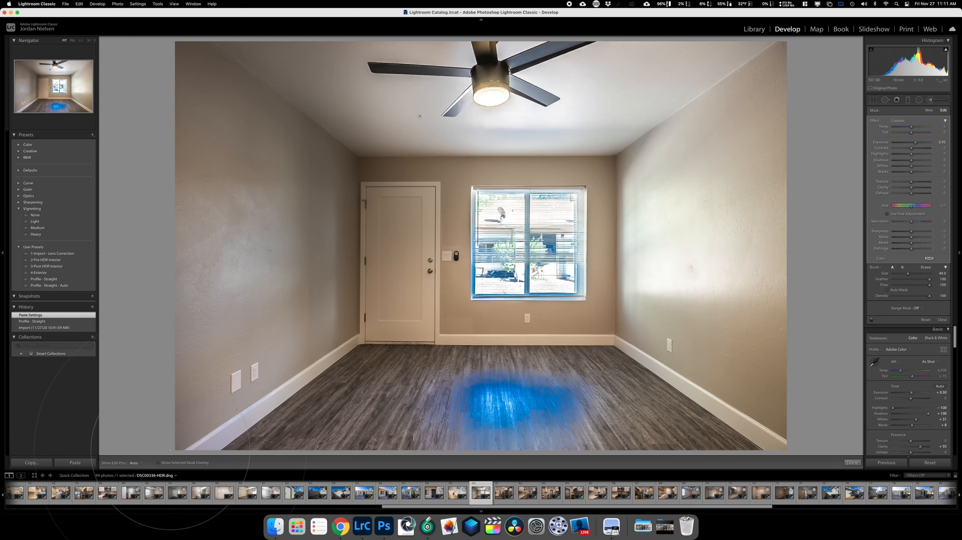
{"action": "key", "text": "super+z"}
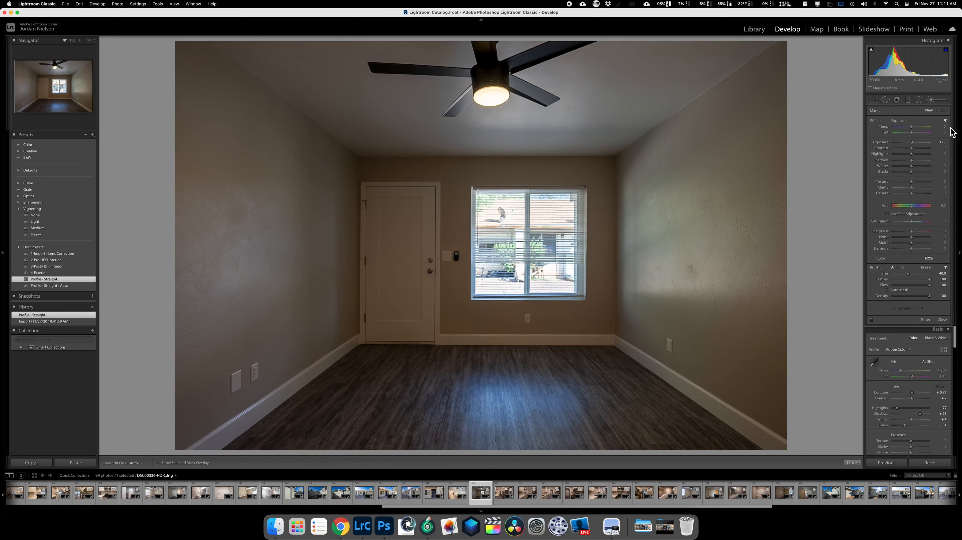
Finish brushing and copy the living room photo's develop settings with all local adjustments excluded
{"action": "left_click", "coordinate": [931, 101]}
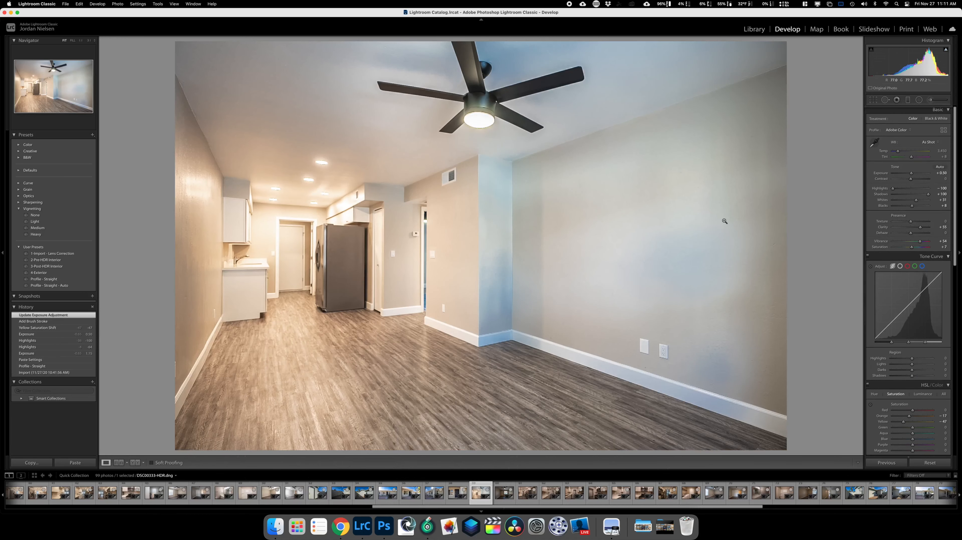
{"action": "key", "text": "super+shift+c"}
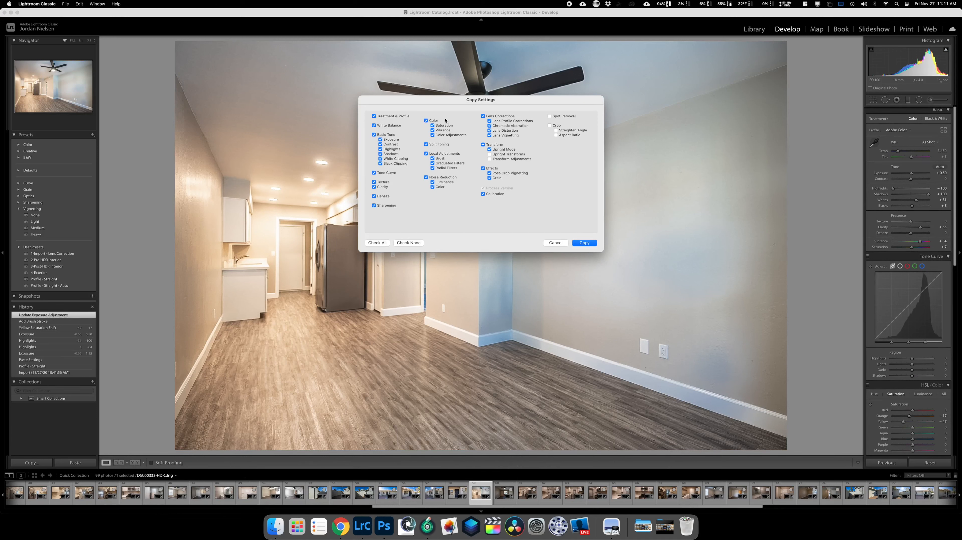
{"action": "left_click", "coordinate": [426, 154]}
{"action": "left_click", "coordinate": [584, 243]}
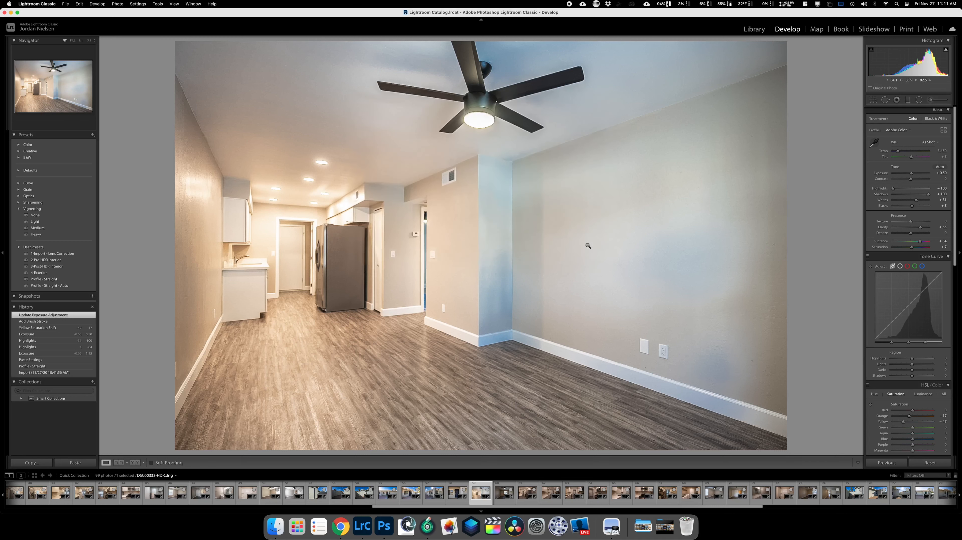
Try pasting the settings without local adjustments onto the front door and window photo, and undo the paste
{"action": "key", "text": "Right"}
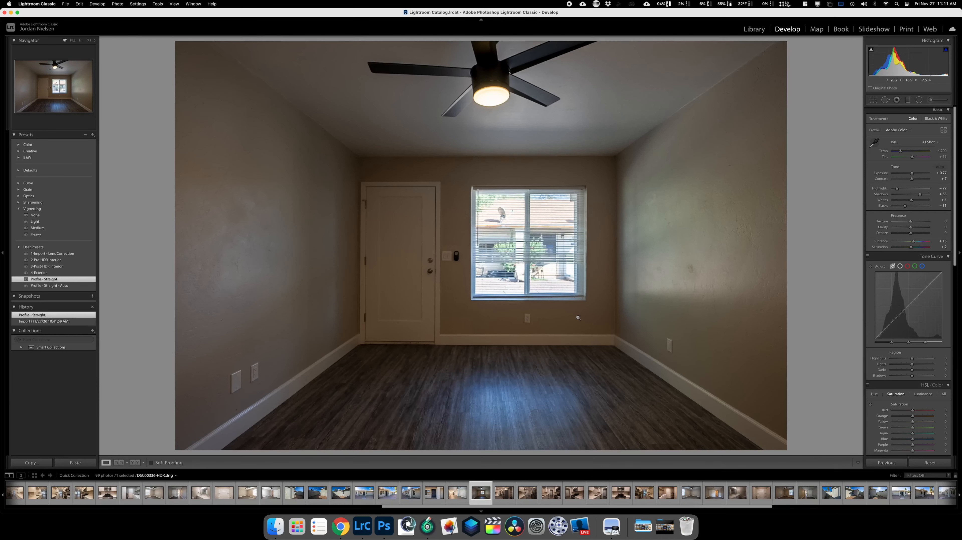
{"action": "left_click", "coordinate": [75, 462]}
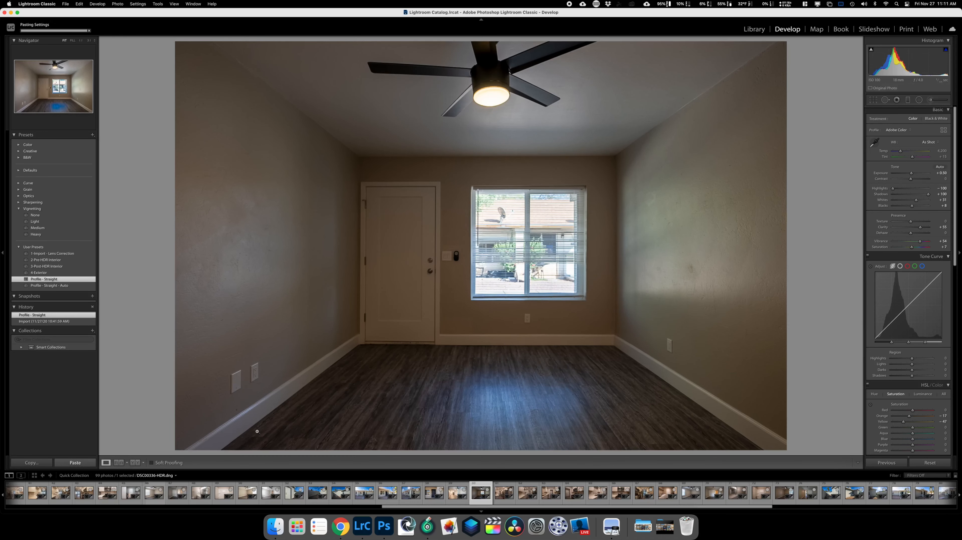
{"action": "key", "text": "super+z"}
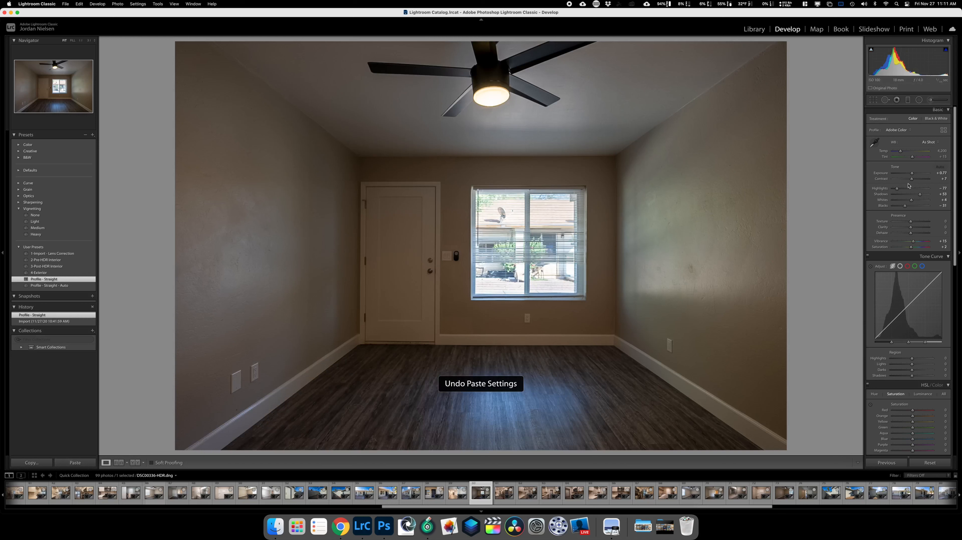
Set the front door photo's shadows to +100, highlights to -100 and exposure to +1.20, and copy its settings
{"action": "left_click_drag", "start_coordinate": [920, 194], "coordinate": [892, 188]}
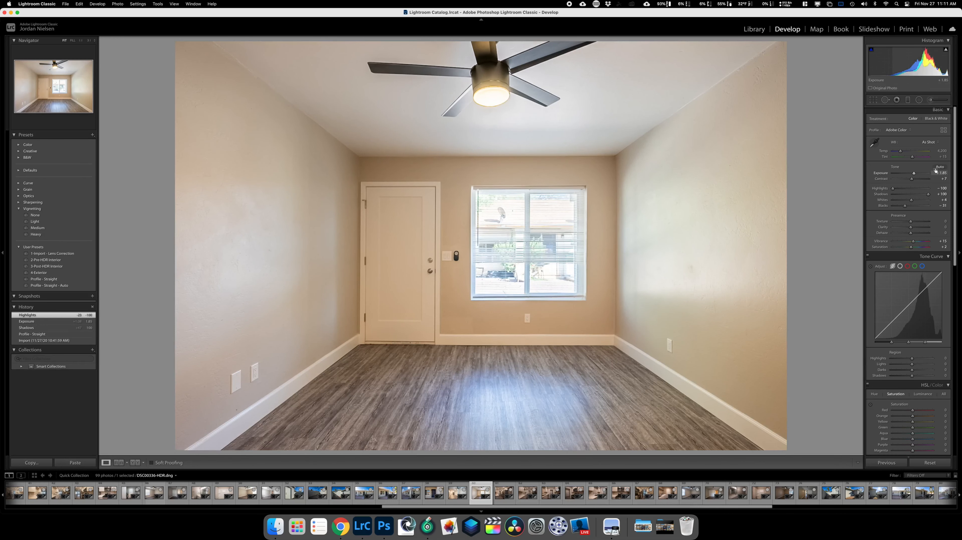
{"action": "left_click_drag", "start_coordinate": [915, 174], "coordinate": [913, 174]}
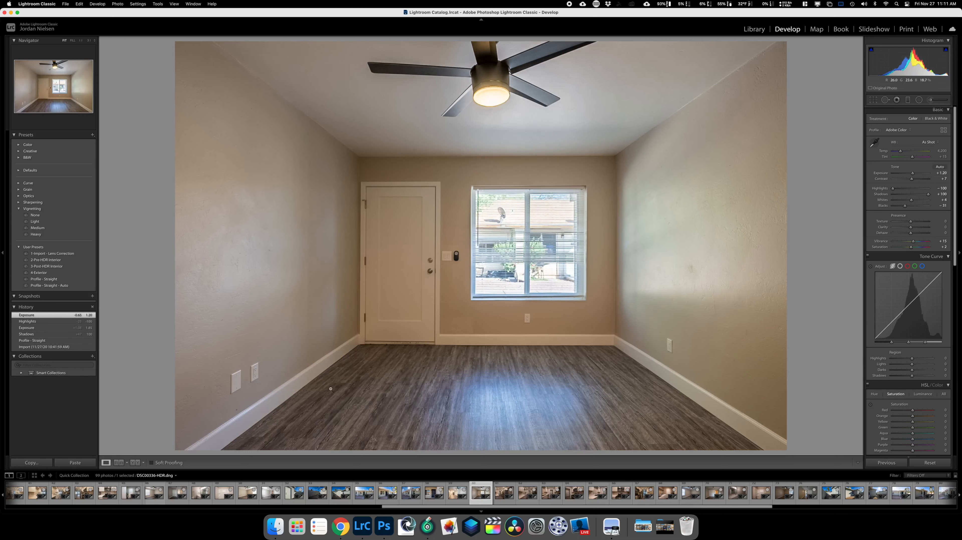
{"action": "left_click", "coordinate": [32, 461]}
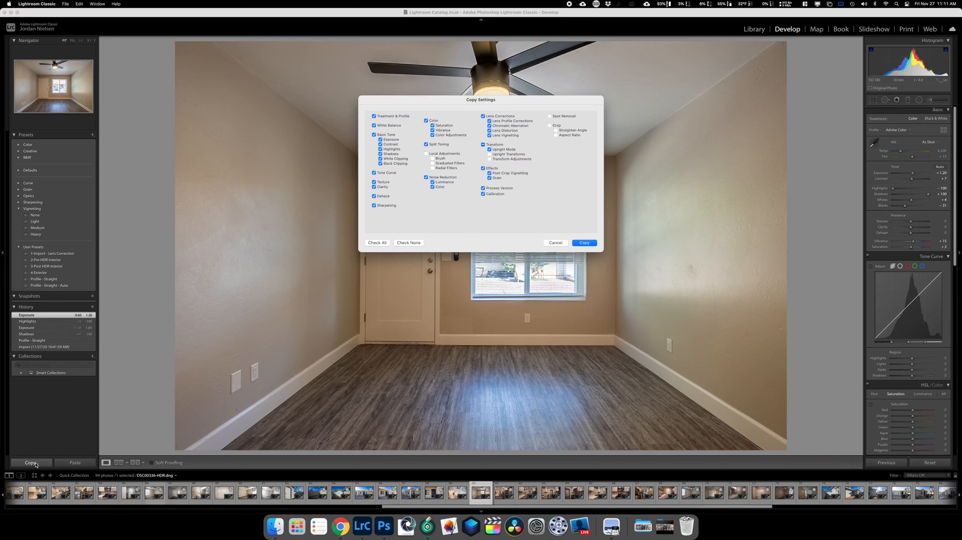
{"action": "key", "text": "Return"}
Paste the settings onto the refrigerator and pantry photo, set exposure to +0.85, and sample white balance from the wall's light switch
{"action": "key", "text": "Right"}
{"action": "left_click", "coordinate": [74, 461]}
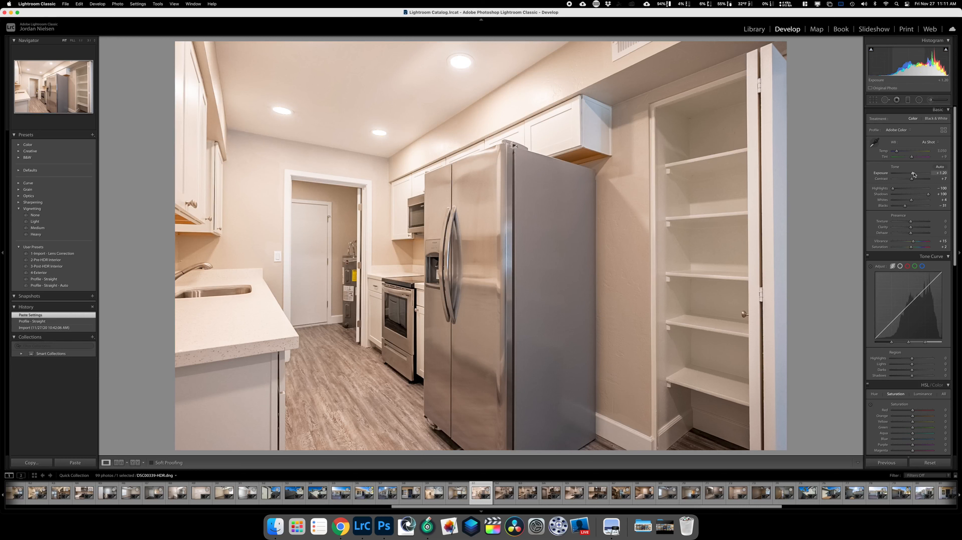
{"action": "left_click_drag", "start_coordinate": [913, 174], "coordinate": [913, 174]}
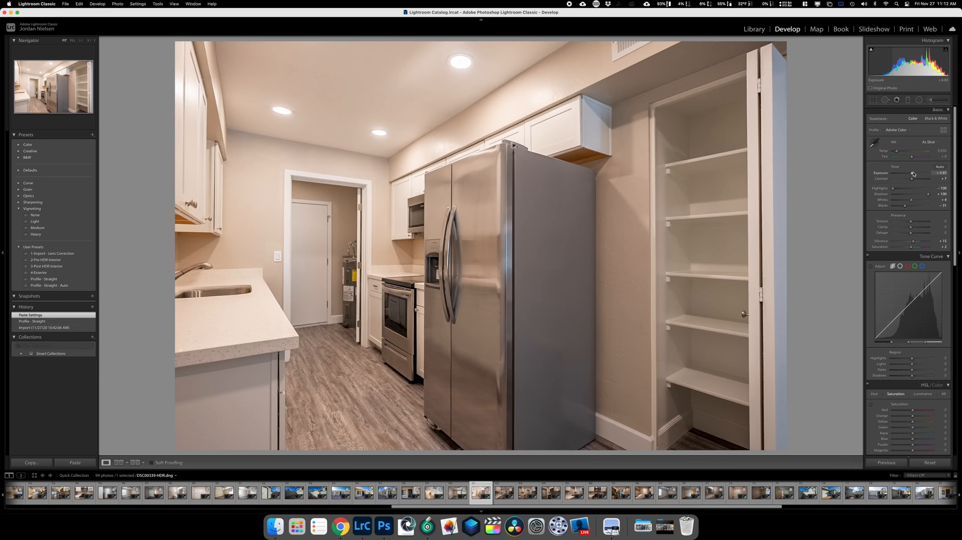
{"action": "left_click", "coordinate": [873, 143]}
{"action": "left_click", "coordinate": [279, 253]}
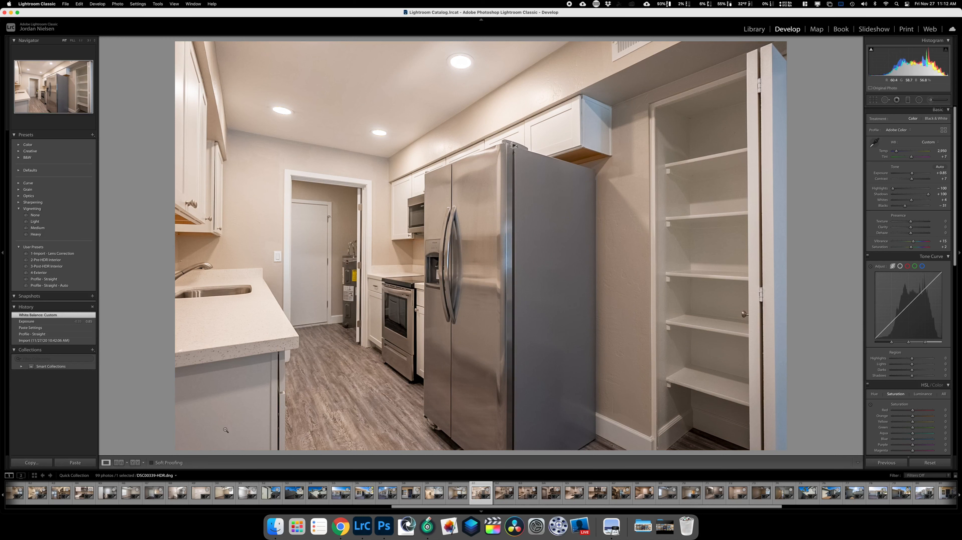
Copy the refrigerator and pantry photo's settings and paste them onto the next two kitchen photos
{"action": "left_click", "coordinate": [38, 463]}
{"action": "key", "text": "Return"}
{"action": "key", "text": "Right"}
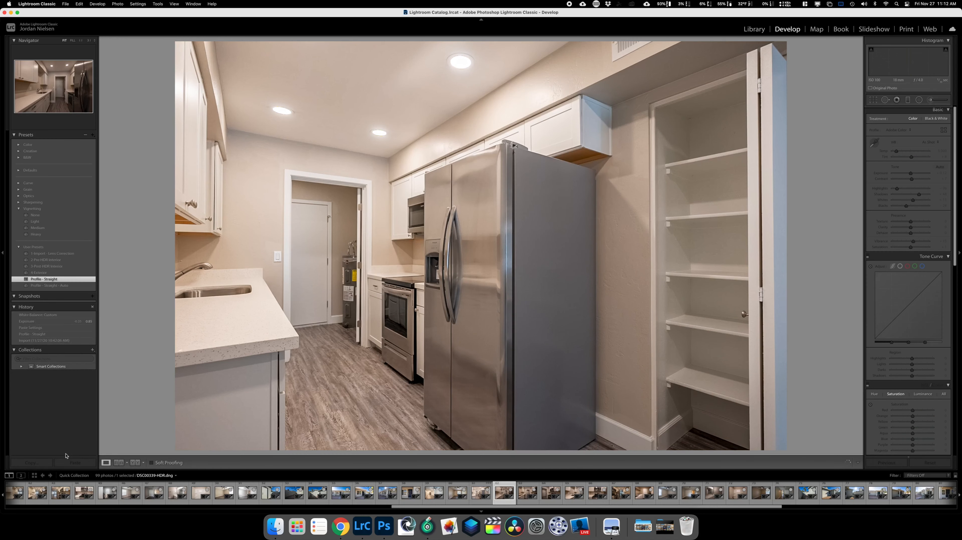
{"action": "left_click", "coordinate": [82, 460]}
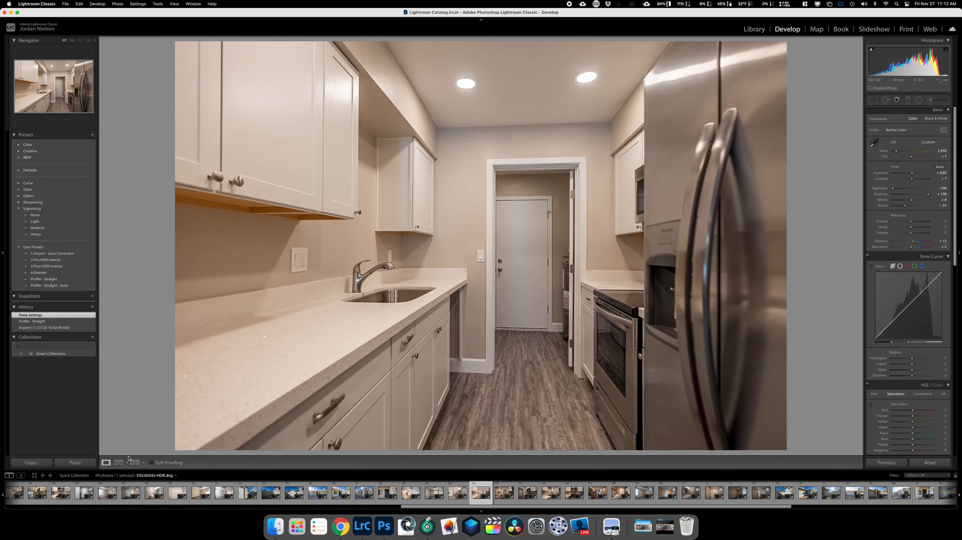
{"action": "key", "text": "Right"}
{"action": "left_click", "coordinate": [75, 462]}
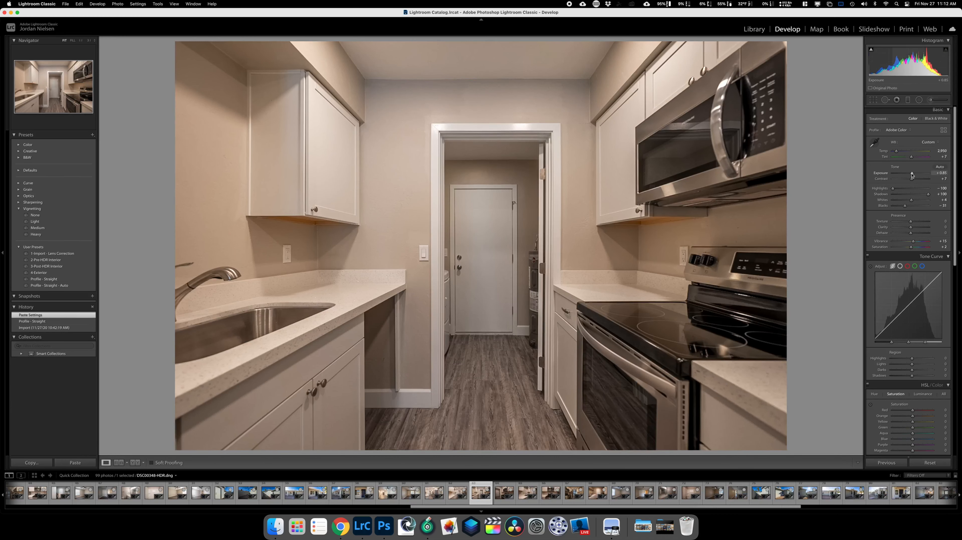
Set the exposure of the kitchen photo centred on the laundry doorway to +1.15 and copy its settings
{"action": "left_click_drag", "start_coordinate": [912, 174], "coordinate": [913, 174]}
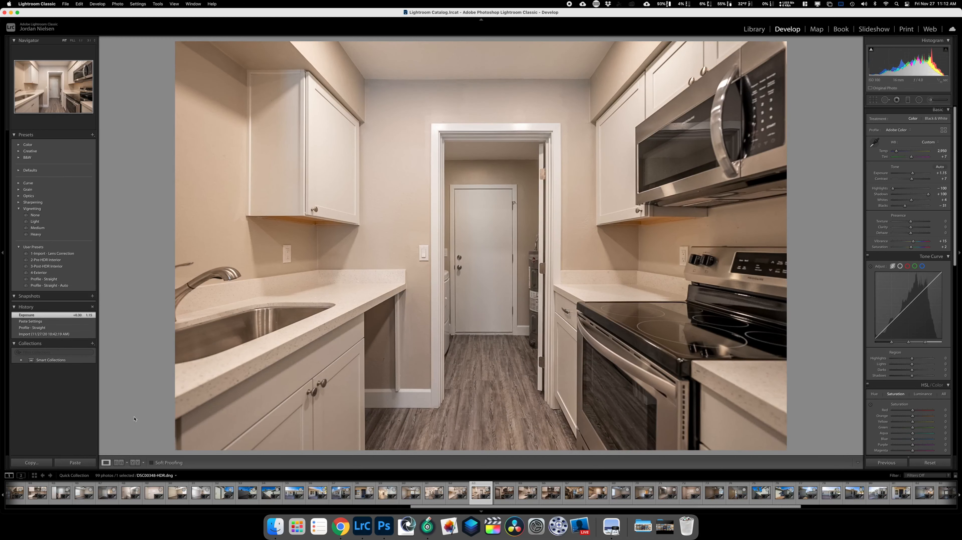
{"action": "left_click", "coordinate": [32, 462]}
{"action": "key", "text": "Return"}
Paste the copied settings onto the following kitchen photos and lower the exposure of the straight-on stove photo
{"action": "key", "text": "Right"}
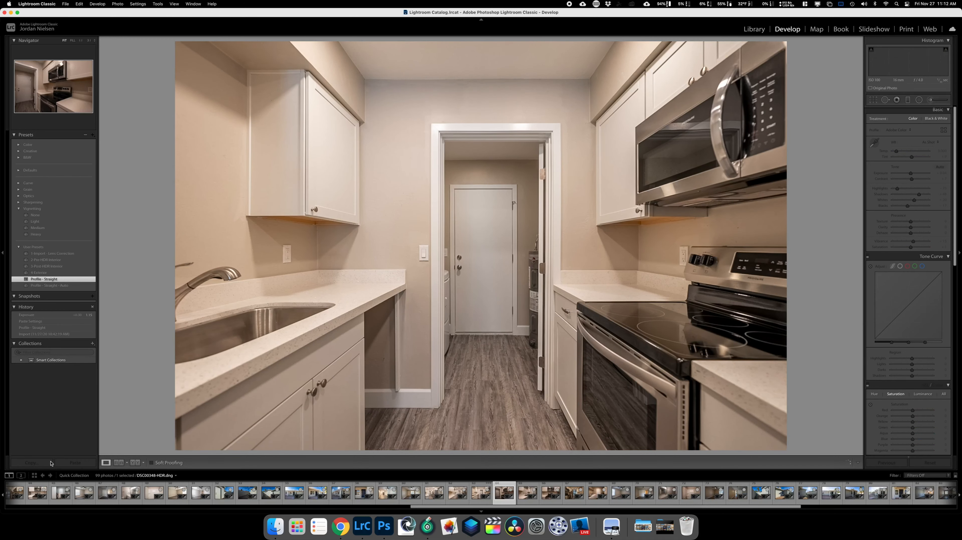
{"action": "left_click", "coordinate": [68, 463]}
{"action": "key", "text": "Right"}
{"action": "key", "text": "Right"}
{"action": "left_click", "coordinate": [72, 463]}
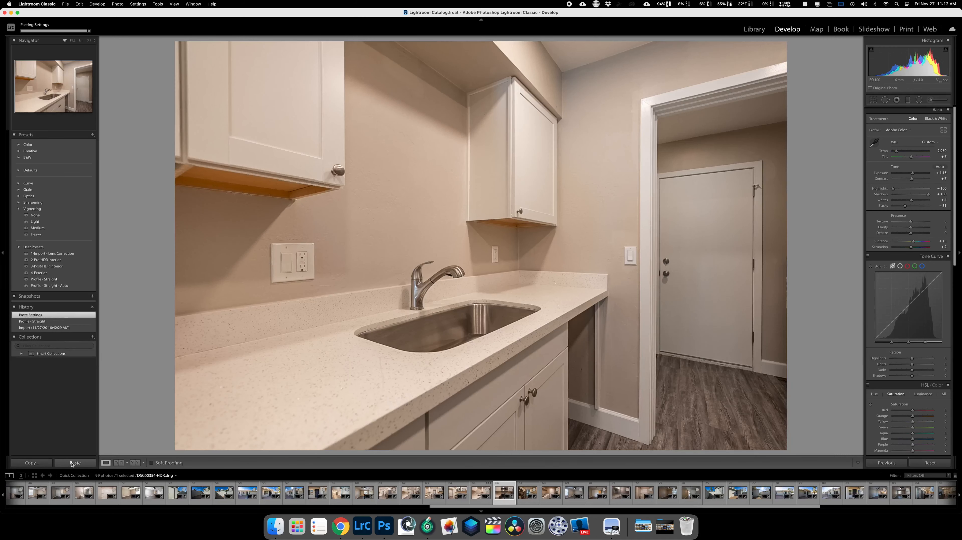
{"action": "key", "text": "Right"}
{"action": "left_click", "coordinate": [72, 463]}
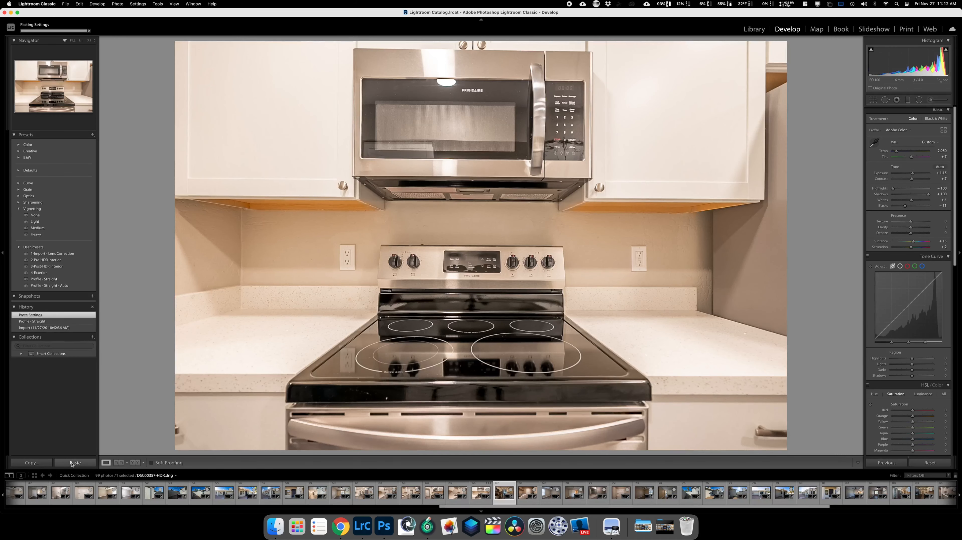
{"action": "key", "text": "Left"}
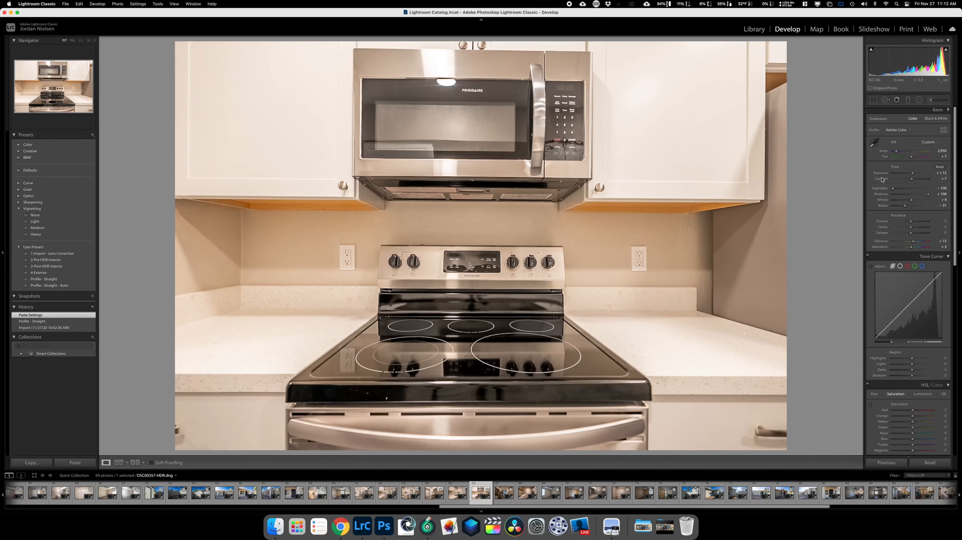
{"action": "left_click_drag", "start_coordinate": [914, 173], "coordinate": [912, 174]}
Paste the settings onto the kitchen photo facing the living room, and use targeted saturation on its blue floor to set blue to -33
{"action": "key", "text": "Right"}
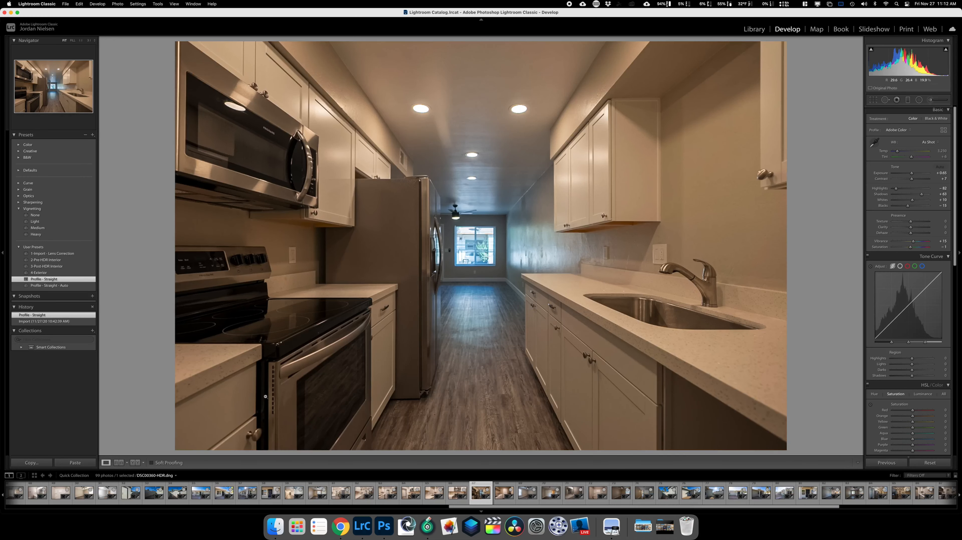
{"action": "left_click", "coordinate": [75, 461]}
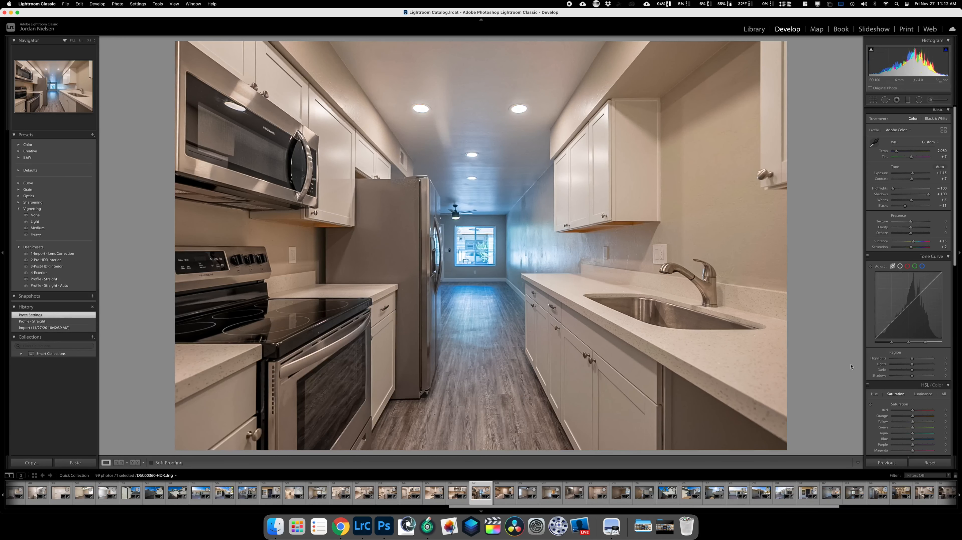
{"action": "left_click", "coordinate": [871, 406]}
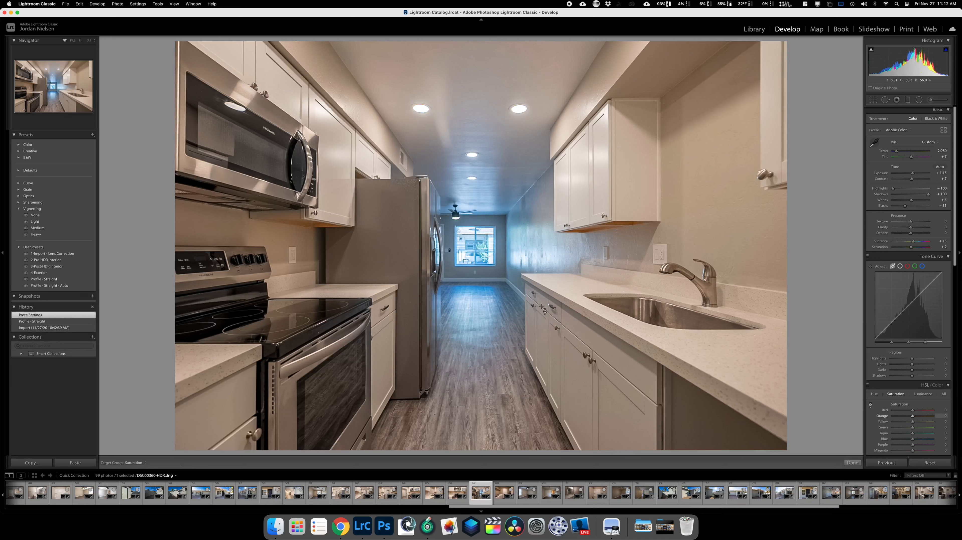
{"action": "left_click_drag", "start_coordinate": [471, 292], "coordinate": [470, 306]}
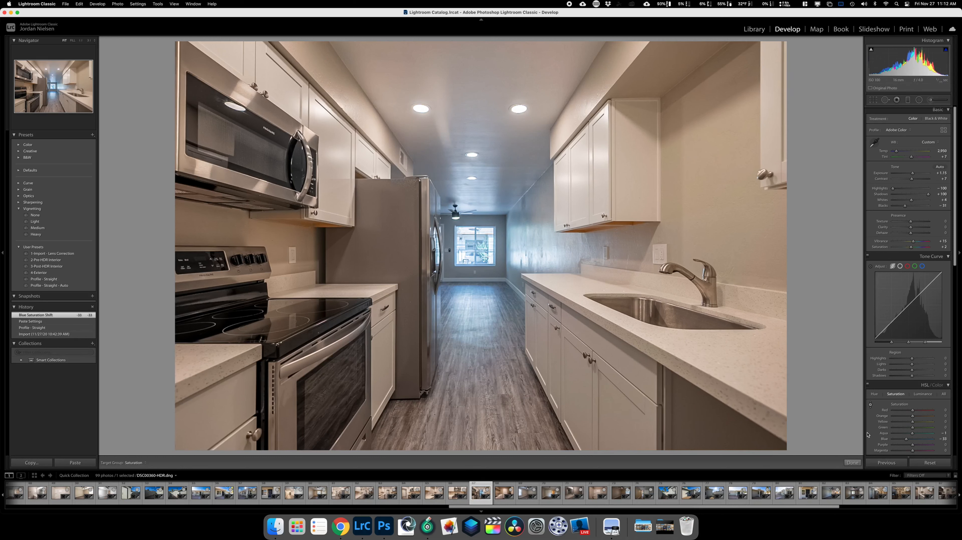
{"action": "left_click", "coordinate": [853, 463]}
Paste the copied settings onto the laundry room photo with the water heater
{"action": "key", "text": "Right"}
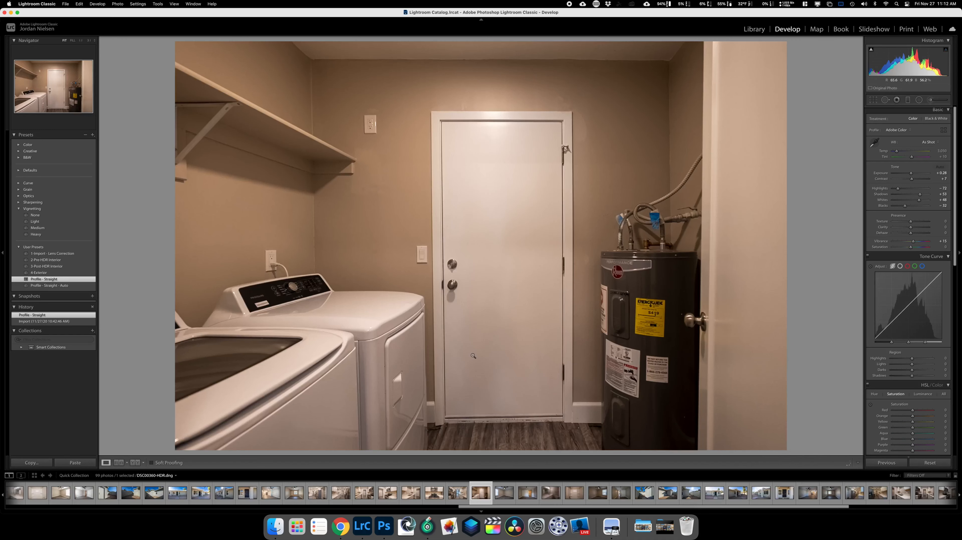
{"action": "left_click", "coordinate": [75, 462]}
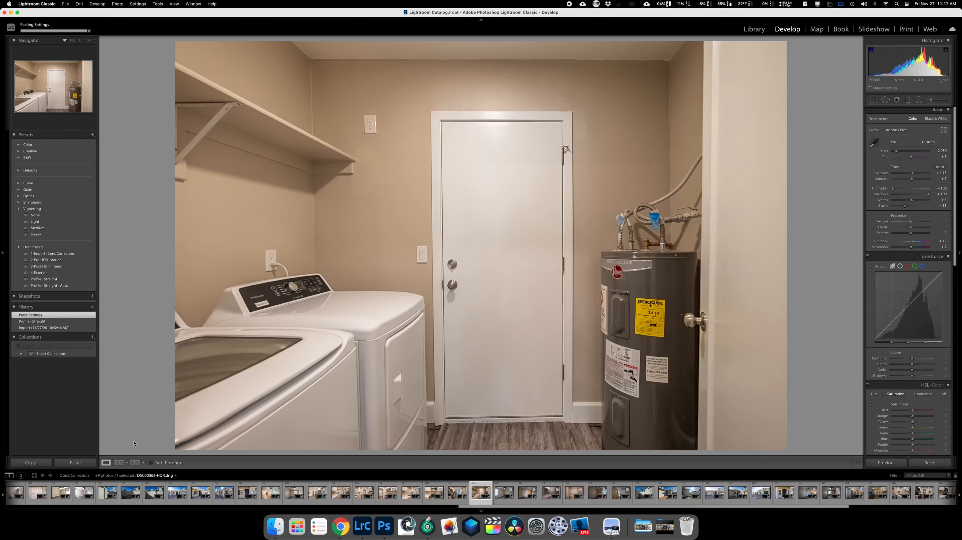
Try pasting the kitchen settings onto the empty bedroom photo with the ceiling fan, and undo the paste
{"action": "key", "text": "Right"}
{"action": "left_click", "coordinate": [75, 461]}
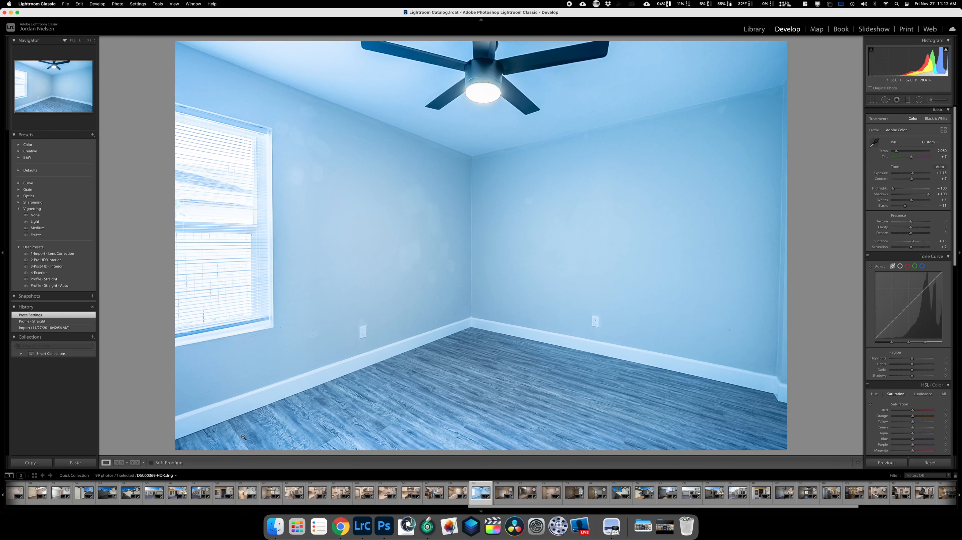
{"action": "key", "text": "super+z"}
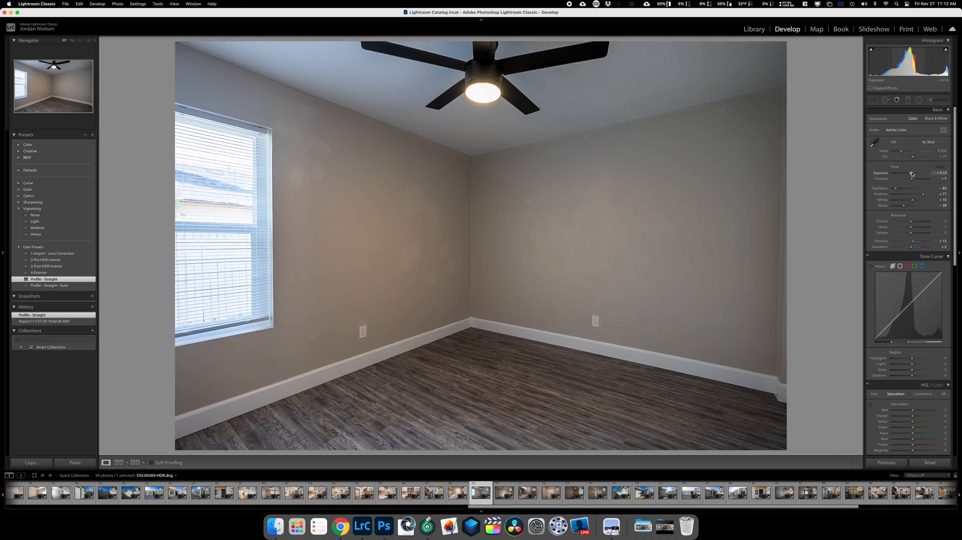
Set the empty bedroom photo's exposure to +1.20 and highlights to -100, and copy its develop settings
{"action": "left_click_drag", "start_coordinate": [911, 174], "coordinate": [913, 173]}
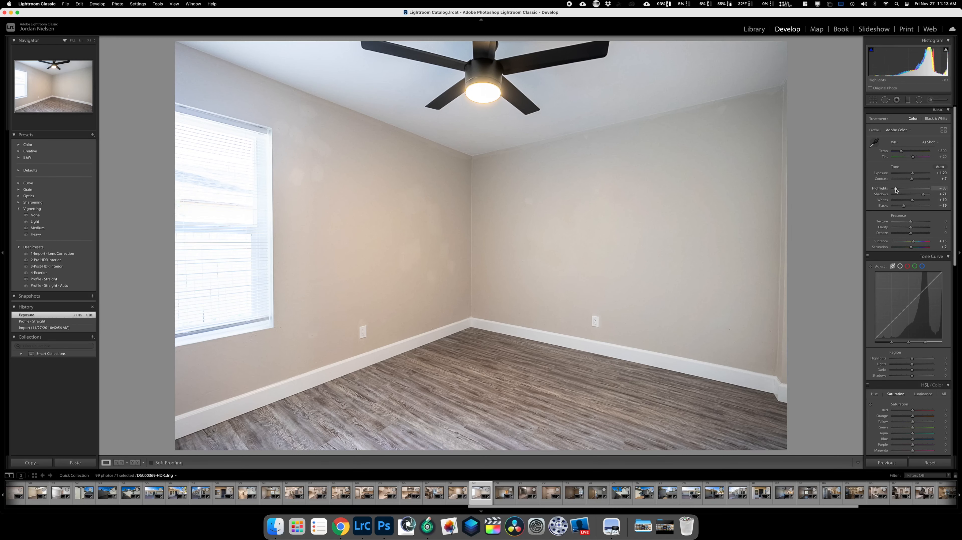
{"action": "left_click_drag", "start_coordinate": [896, 189], "coordinate": [889, 189]}
{"action": "left_click", "coordinate": [22, 459]}
{"action": "key", "text": "Return"}
Paste the copied settings onto the bedroom photo with the white sliding closet doors and fine-tune its exposure
{"action": "key", "text": "Right"}
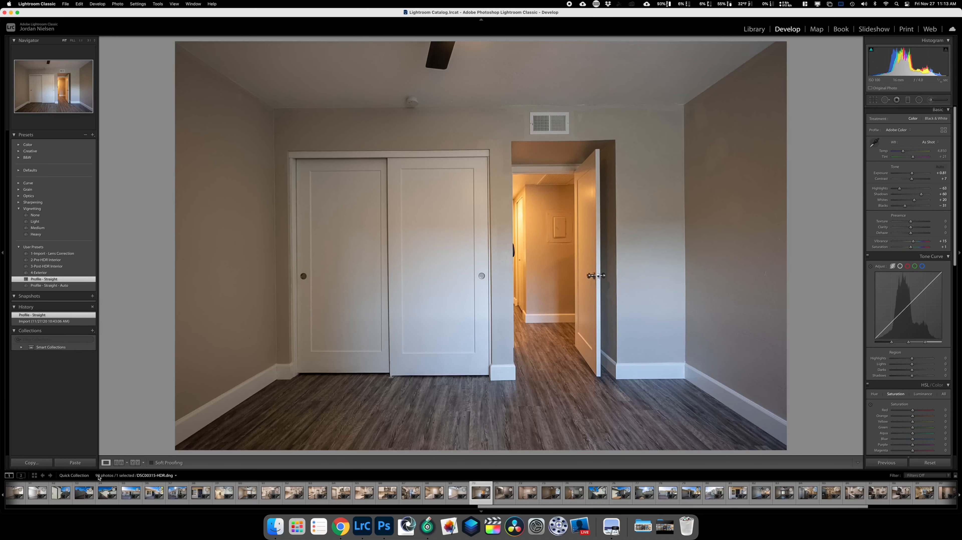
{"action": "left_click", "coordinate": [75, 461]}
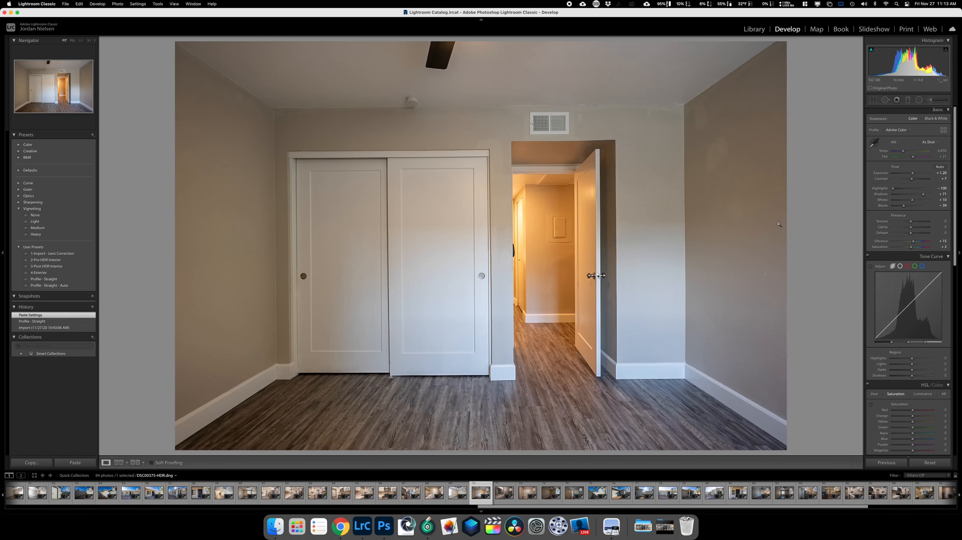
{"action": "left_click_drag", "start_coordinate": [911, 174], "coordinate": [913, 175]}
Paste the settings onto the bathroom vanity photo with exposure at +1.30, and onto the shower surround photo
{"action": "key", "text": "Right"}
{"action": "left_click", "coordinate": [85, 462]}
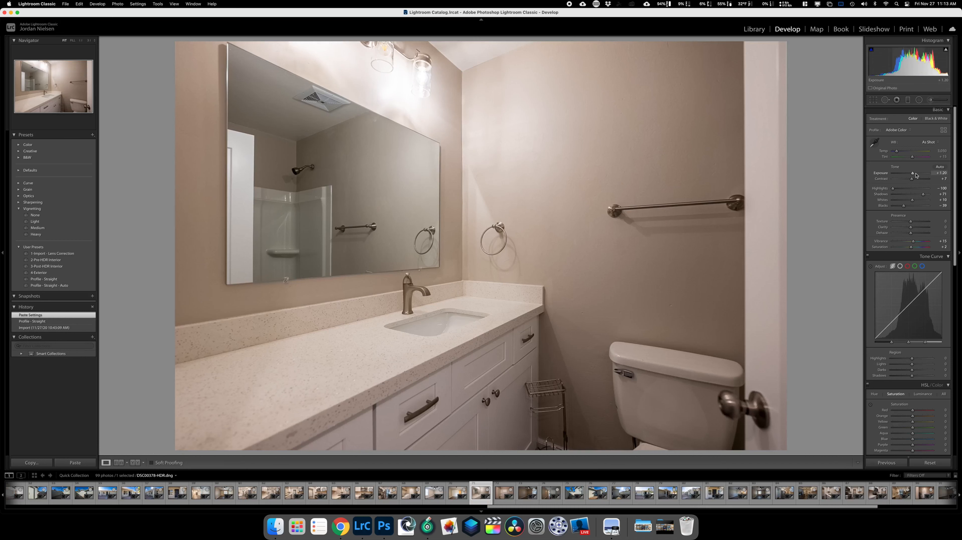
{"action": "left_click_drag", "start_coordinate": [913, 174], "coordinate": [914, 175]}
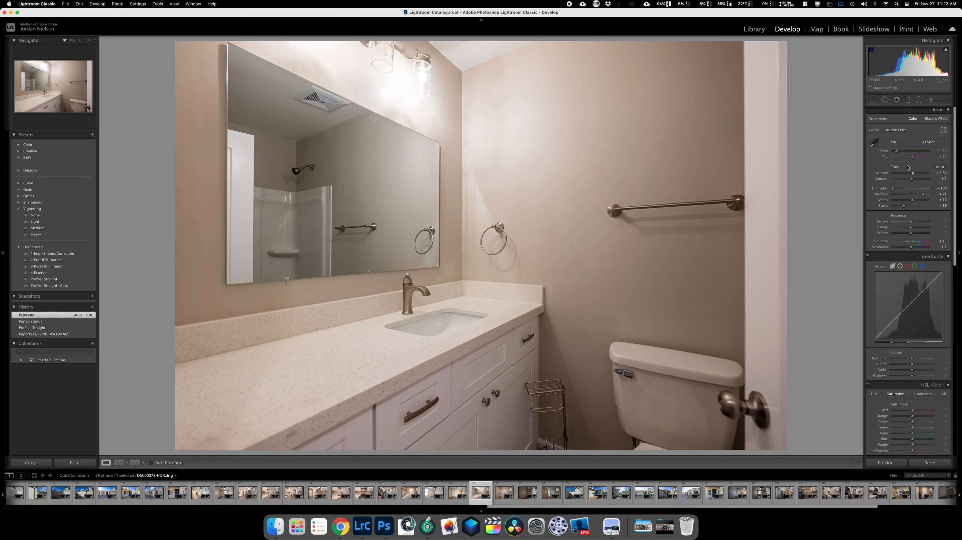
{"action": "key", "text": "Right"}
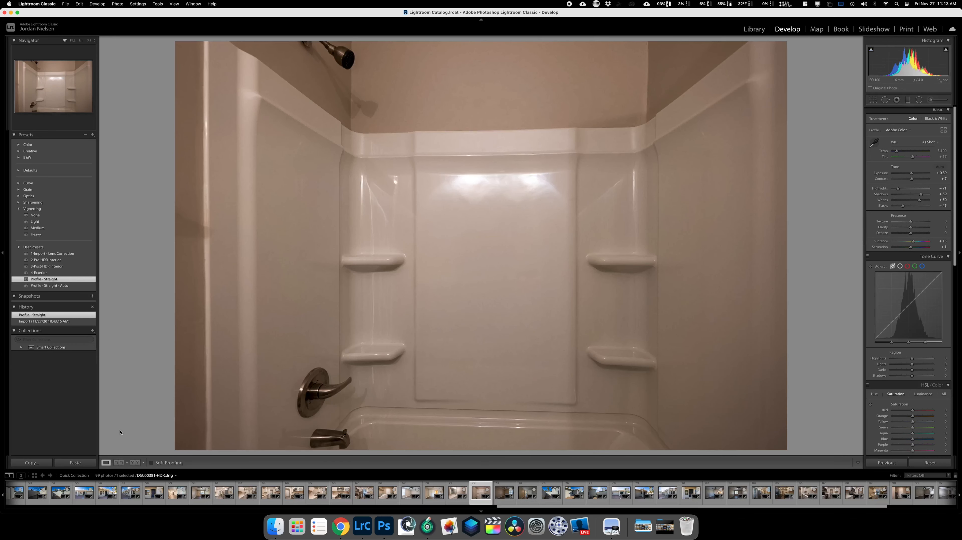
{"action": "left_click", "coordinate": [66, 464]}
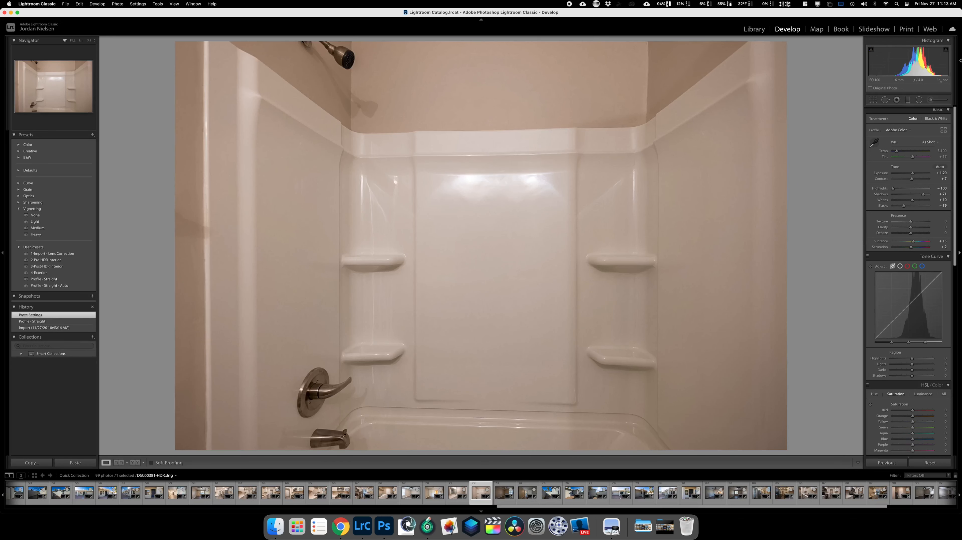
Paste the settings onto the bedroom photo with the window blinds, raise exposure to +1.85, and neutralize white balance from the wall outlet
{"action": "key", "text": "Right"}
{"action": "left_click", "coordinate": [89, 463]}
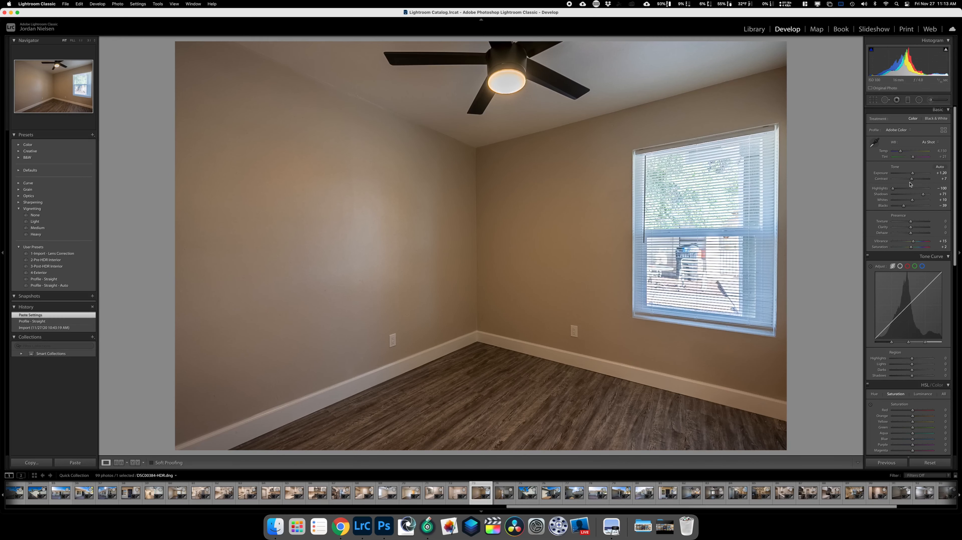
{"action": "left_click_drag", "start_coordinate": [913, 173], "coordinate": [915, 173]}
{"action": "left_click", "coordinate": [875, 144]}
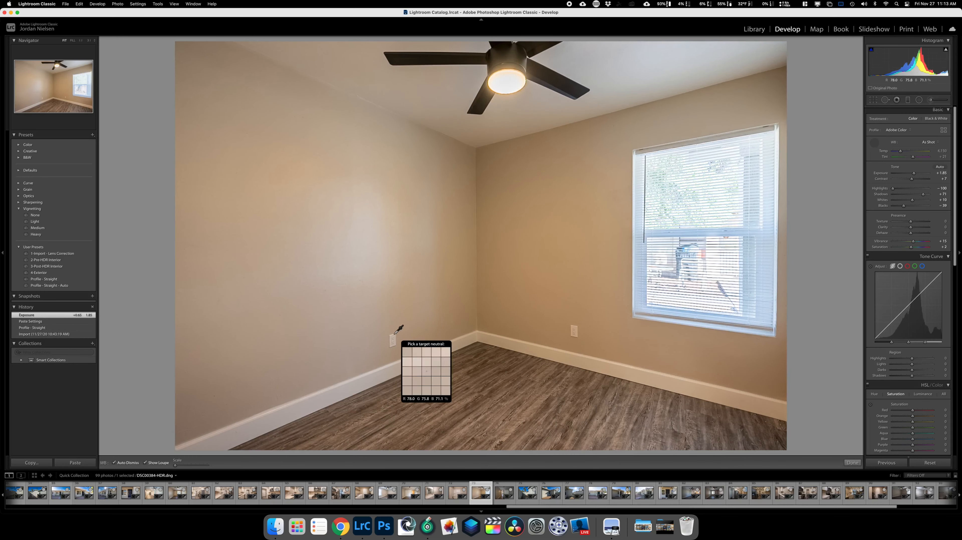
{"action": "left_click", "coordinate": [395, 335]}
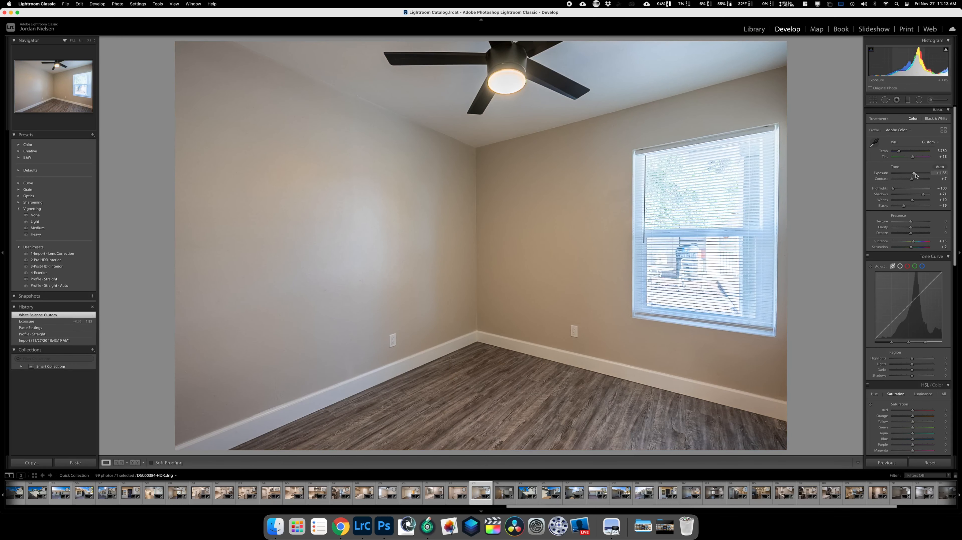
{"action": "left_click_drag", "start_coordinate": [914, 174], "coordinate": [914, 174]}
Paste the settings onto the bedroom photo with the open hallway door, and set shadows to +100 and exposure to +1.60
{"action": "key", "text": "Right"}
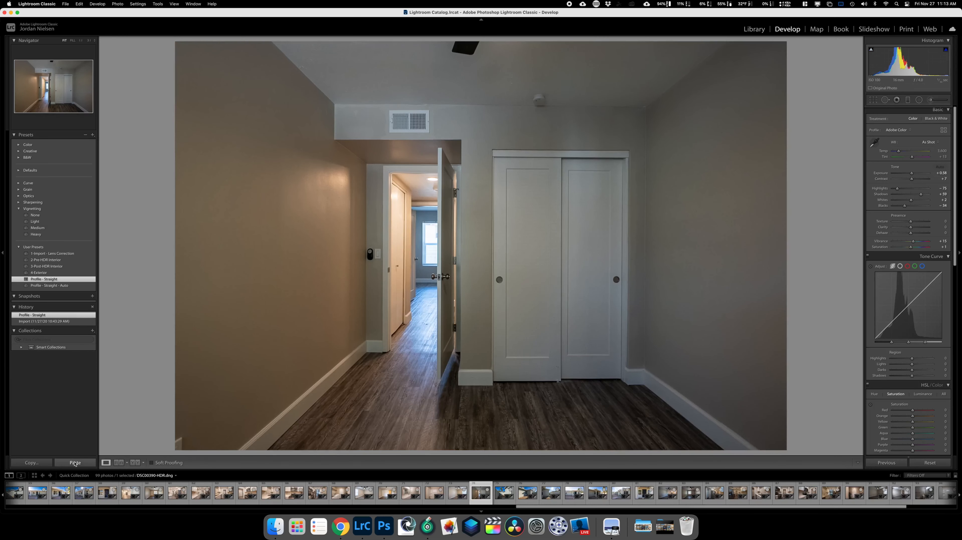
{"action": "left_click", "coordinate": [75, 462]}
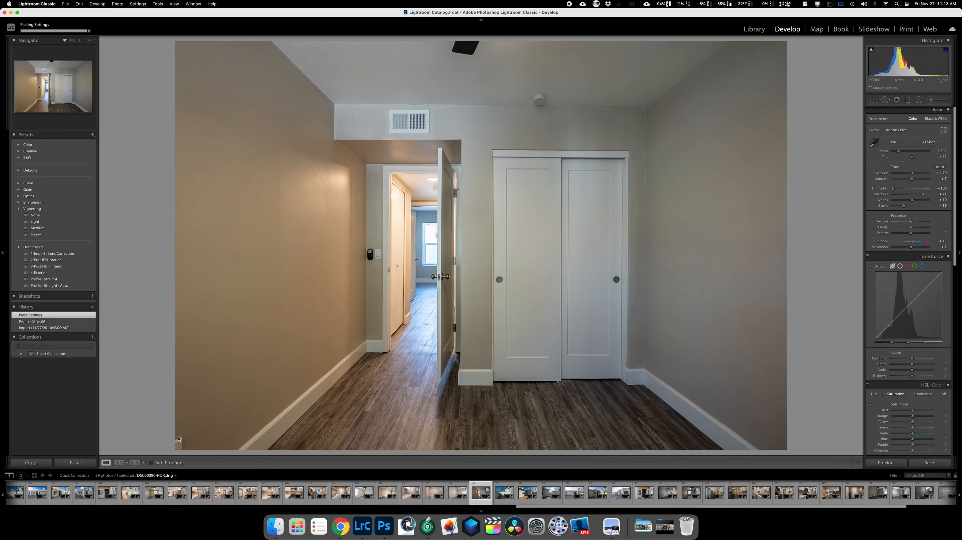
{"action": "left_click_drag", "start_coordinate": [924, 195], "coordinate": [913, 173]}
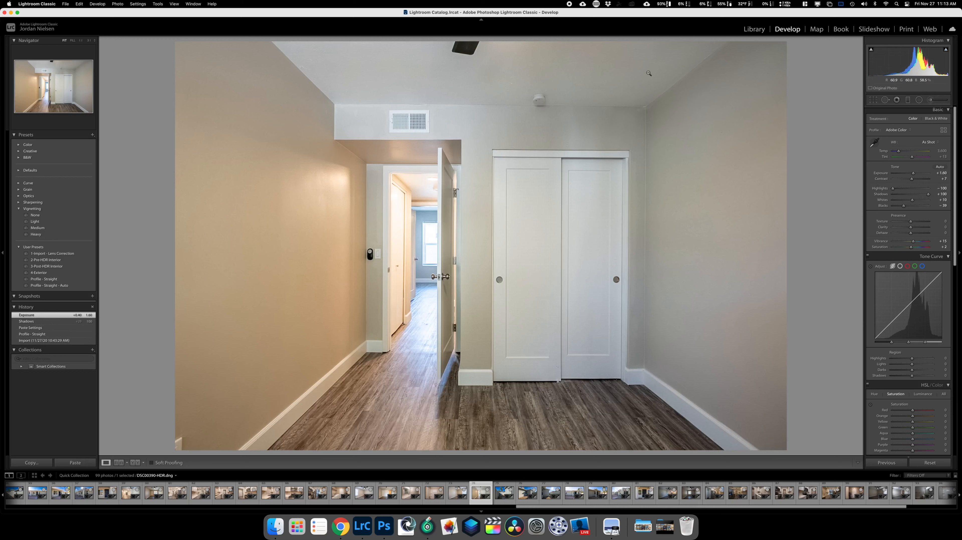
Brush a 0.23 exposure lift onto the hallway-door bedroom photo with an enlarged adjustment brush, starting at the ceiling
{"action": "left_click", "coordinate": [932, 100]}
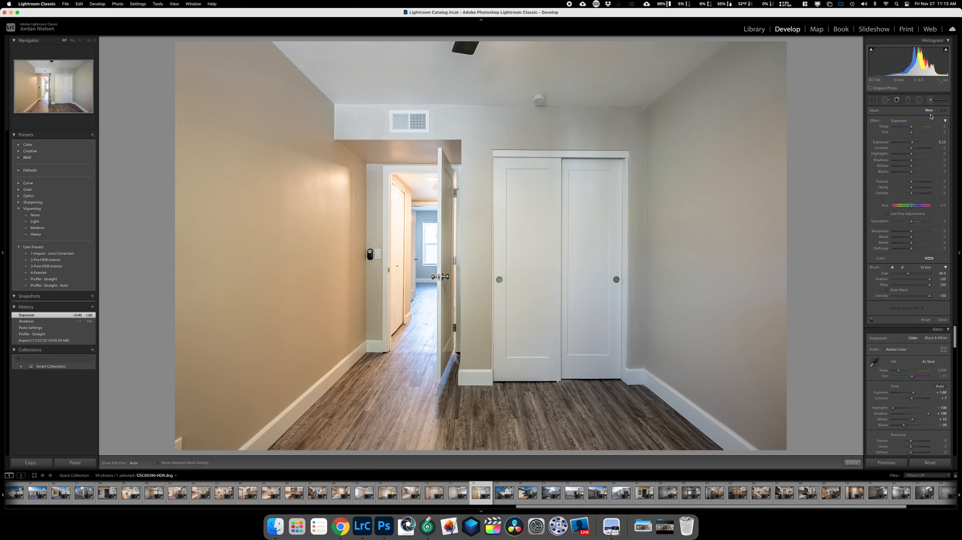
{"action": "key", "text": "bracketright"}
{"action": "mouse_move", "coordinate": [499, 90]}
{"action": "left_mouse_down"}
{"action": "mouse_move", "coordinate": [758, 157]}
{"action": "mouse_move", "coordinate": [747, 383]}
{"action": "mouse_move", "coordinate": [615, 244]}
{"action": "mouse_move", "coordinate": [504, 373]}
{"action": "mouse_move", "coordinate": [401, 467]}
{"action": "mouse_move", "coordinate": [472, 467]}
{"action": "mouse_move", "coordinate": [697, 508]}
{"action": "left_mouse_up"}
Go to the straight-on house front photo and darken its blue sky with the targeted luminance adjustment
{"action": "key", "text": "Right"}
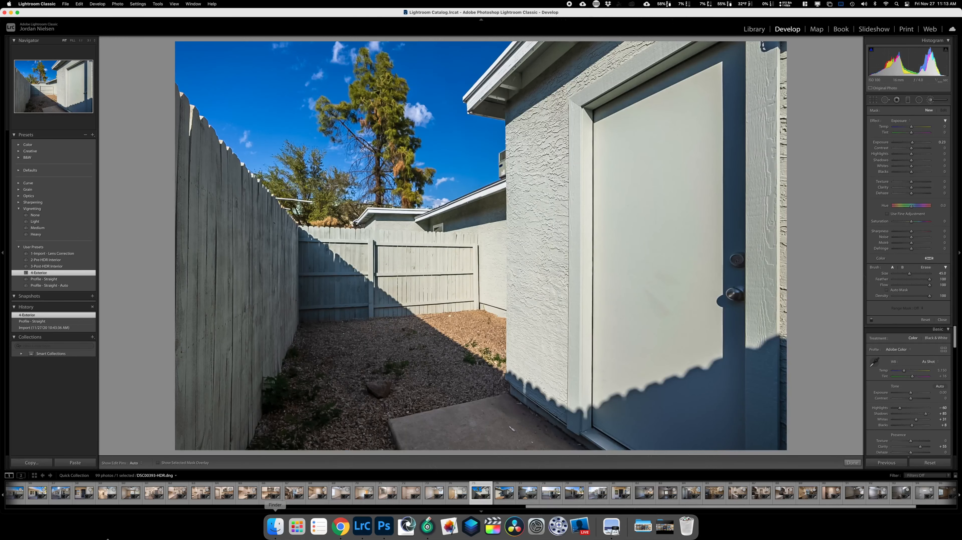
{"action": "key", "text": "Right"}
{"action": "key", "text": "Right"}
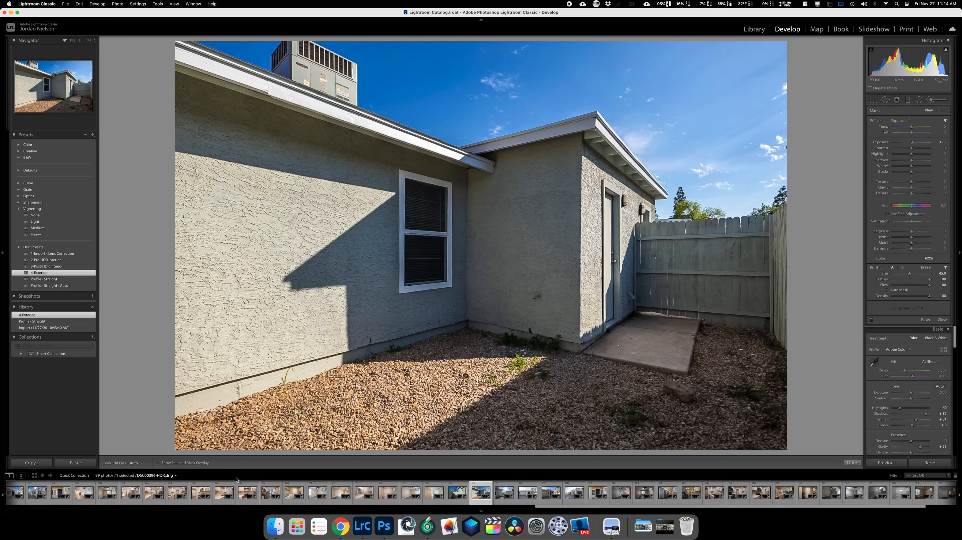
{"action": "key", "text": "Right"}
{"action": "key", "text": "Right"}
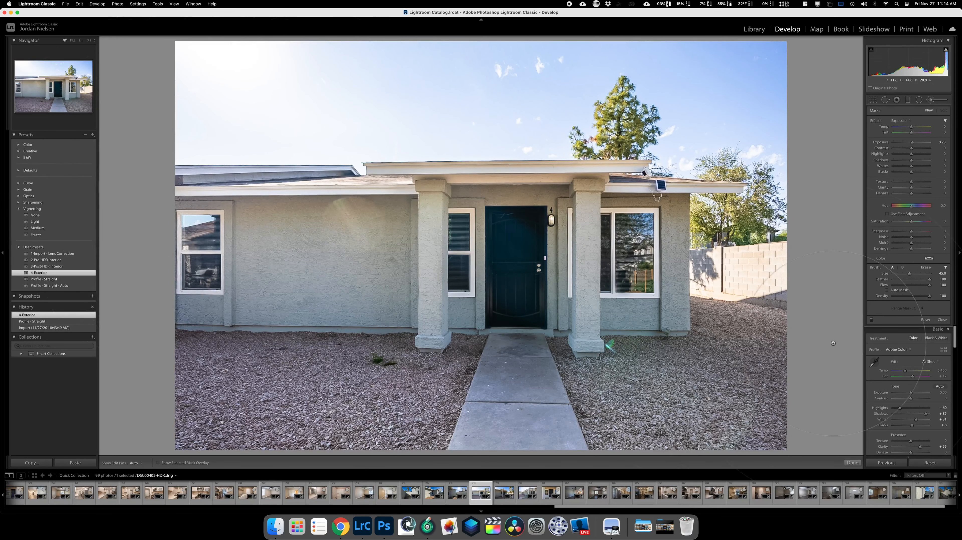
{"action": "key", "text": "k"}
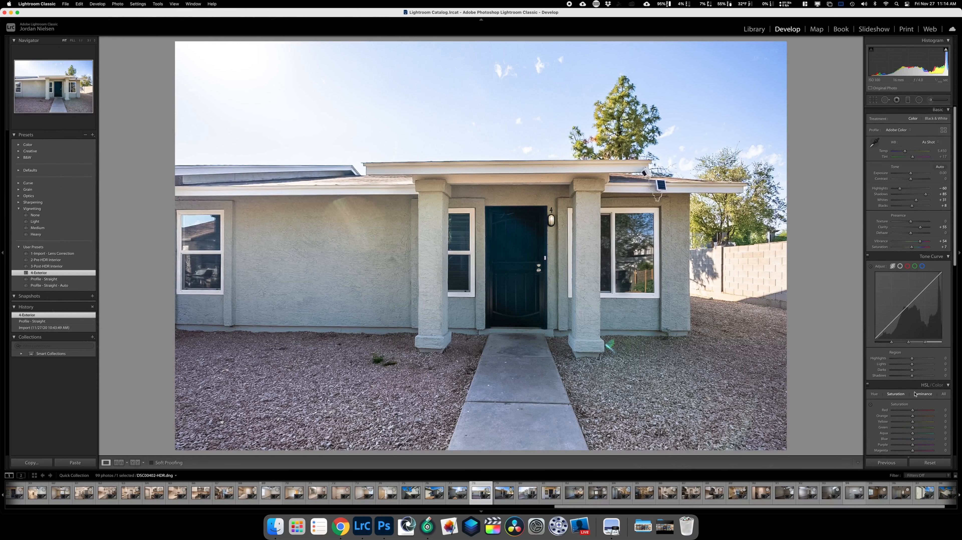
{"action": "left_click", "coordinate": [871, 405]}
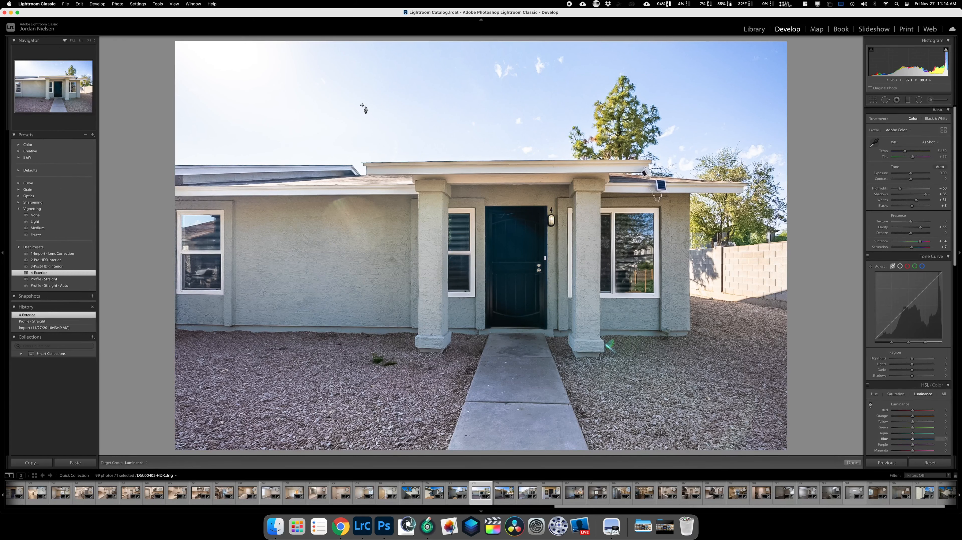
{"action": "left_click_drag", "start_coordinate": [495, 96], "coordinate": [495, 118]}
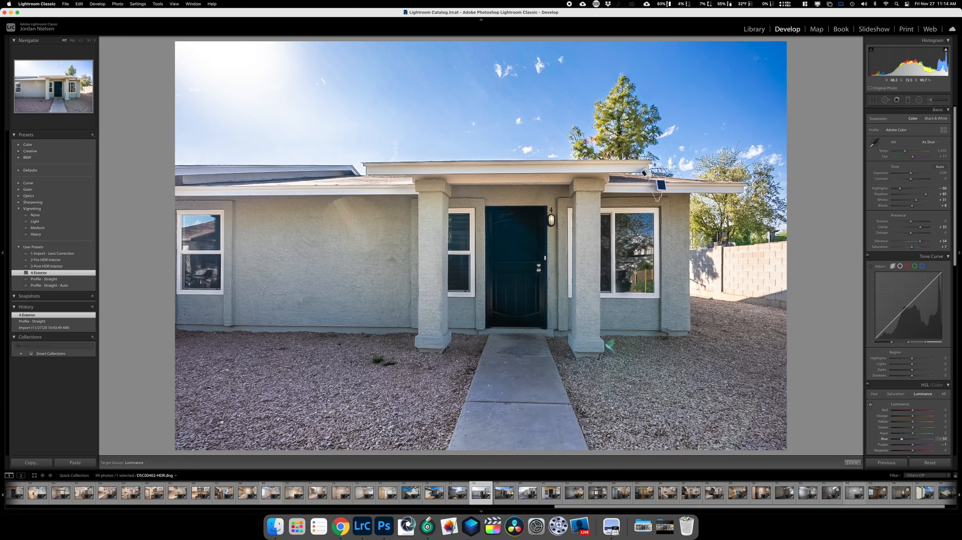
Set shadows to +100 on the angled front entry photo and brush an exposure lift over the shaded porch area
{"action": "key", "text": "Right"}
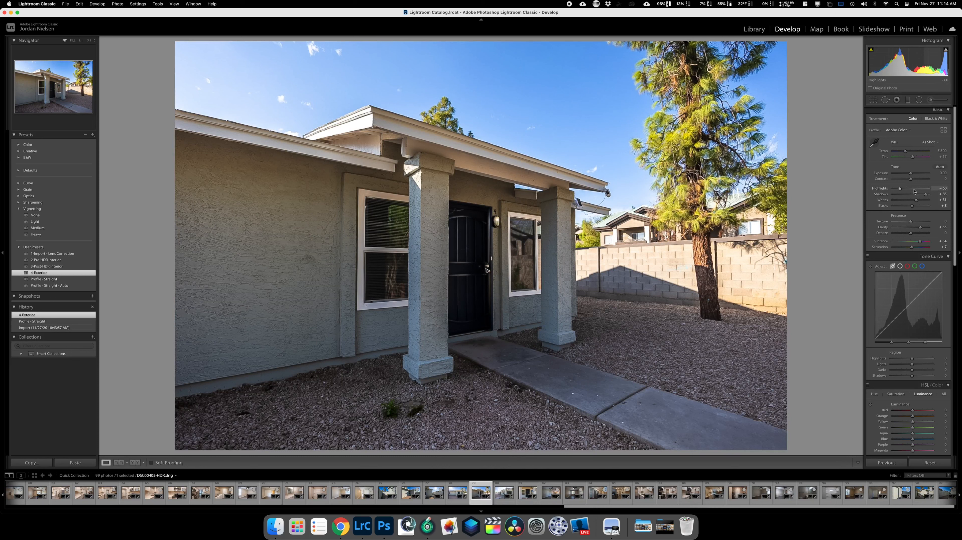
{"action": "left_click_drag", "start_coordinate": [926, 194], "coordinate": [933, 194]}
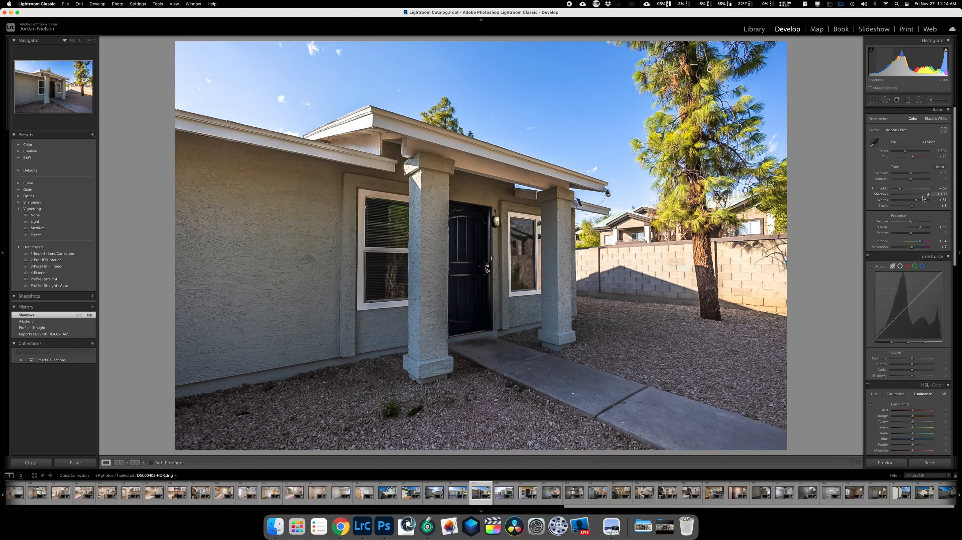
{"action": "left_click", "coordinate": [931, 100]}
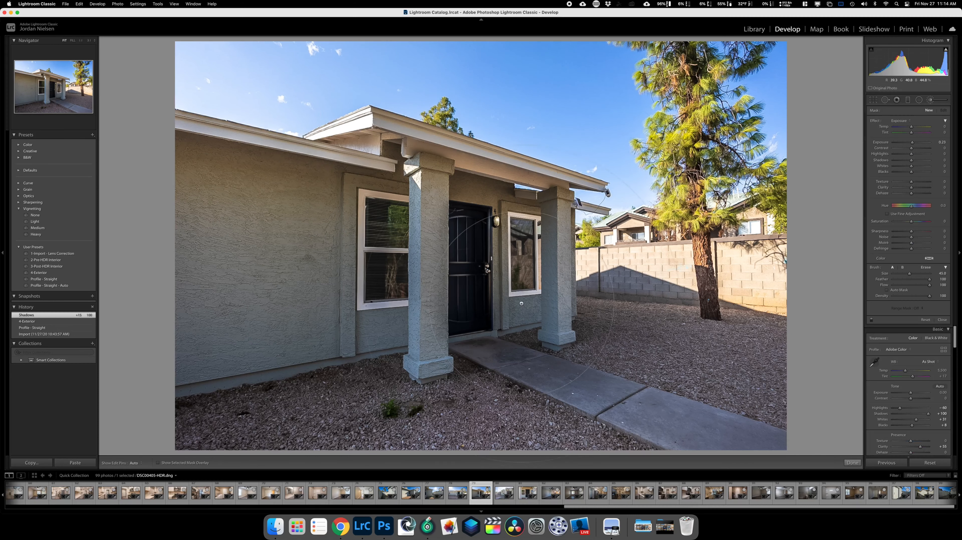
{"action": "left_click_drag", "start_coordinate": [503, 274], "coordinate": [431, 293]}
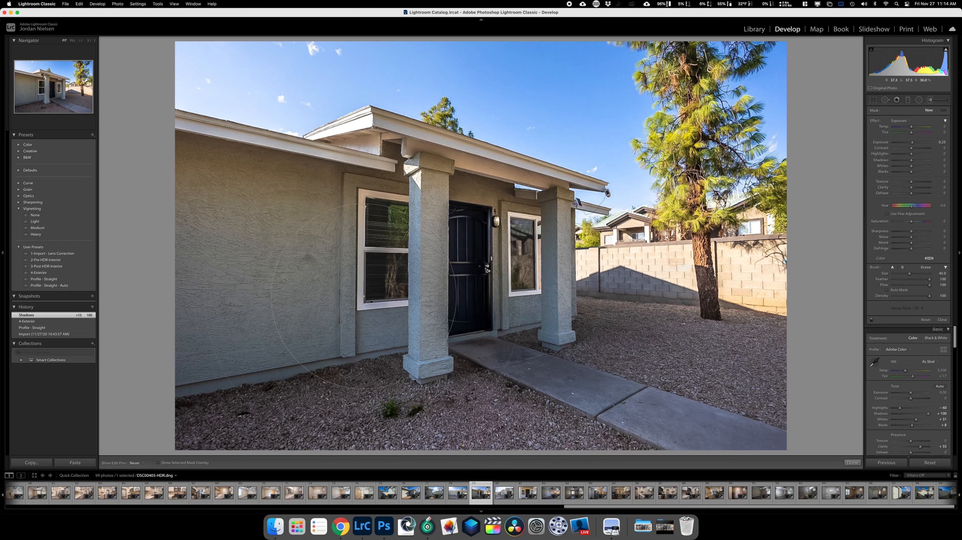
{"action": "left_click_drag", "start_coordinate": [912, 144], "coordinate": [914, 144]}
Apply a targeted luminance adjustment to the exterior photo with the sun flare above the porch
{"action": "key", "text": "Right"}
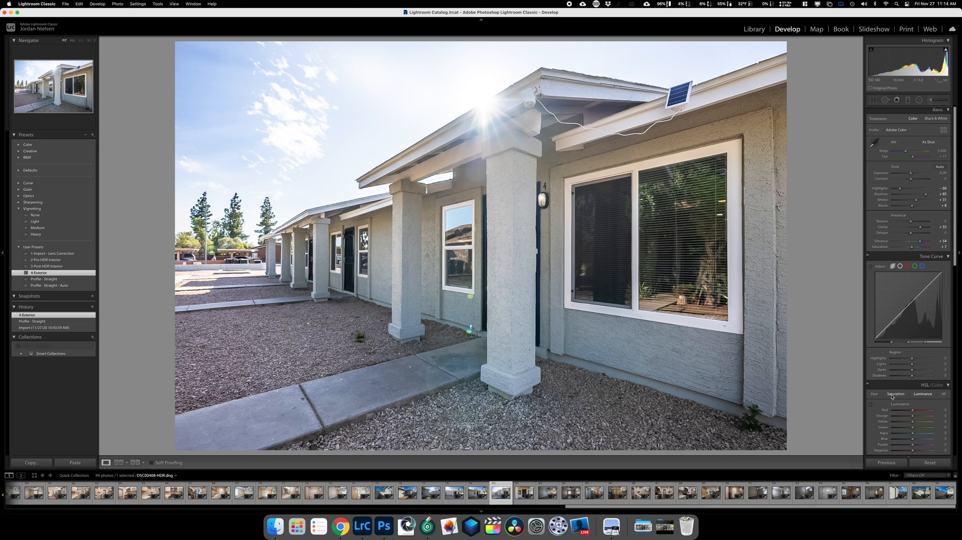
{"action": "left_click", "coordinate": [871, 405]}
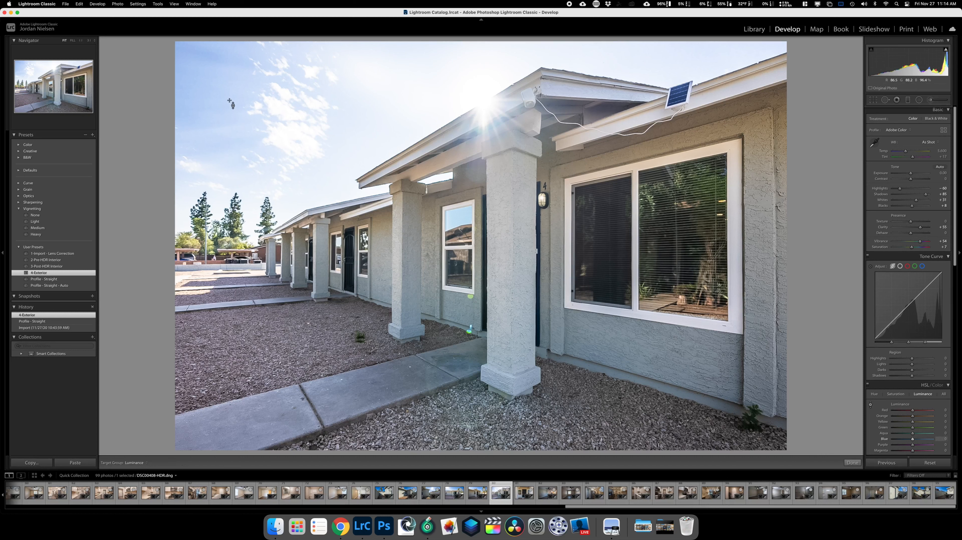
{"action": "left_click_drag", "start_coordinate": [470, 329], "coordinate": [470, 328]}
Adjust the shadows and exposure of the dark front door close-up photo
{"action": "key", "text": "Right"}
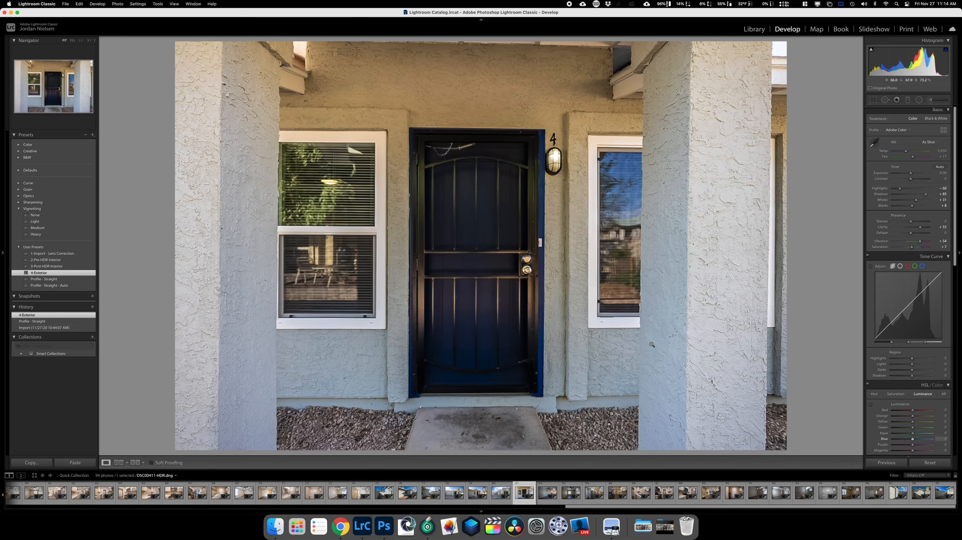
{"action": "left_click_drag", "start_coordinate": [926, 194], "coordinate": [911, 174]}
Paste the settings onto the living room photo facing the kitchen, set exposure to +1.60, and copy its develop settings
{"action": "key", "text": "Right"}
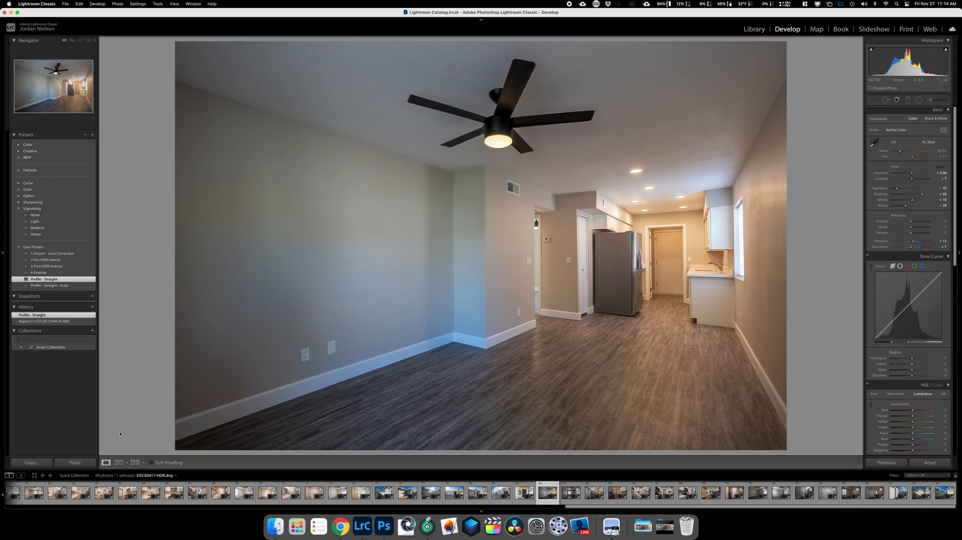
{"action": "left_click", "coordinate": [93, 463]}
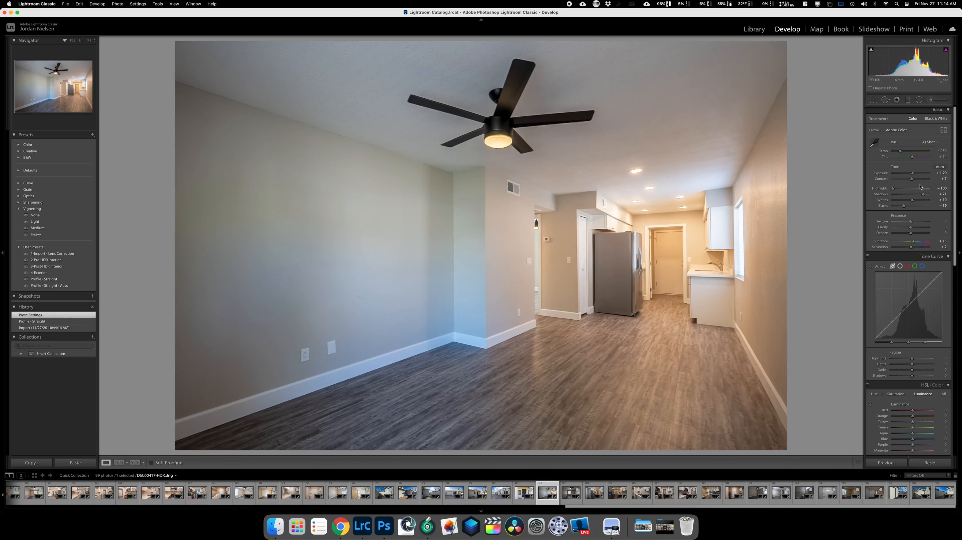
{"action": "left_click_drag", "start_coordinate": [915, 174], "coordinate": [915, 175]}
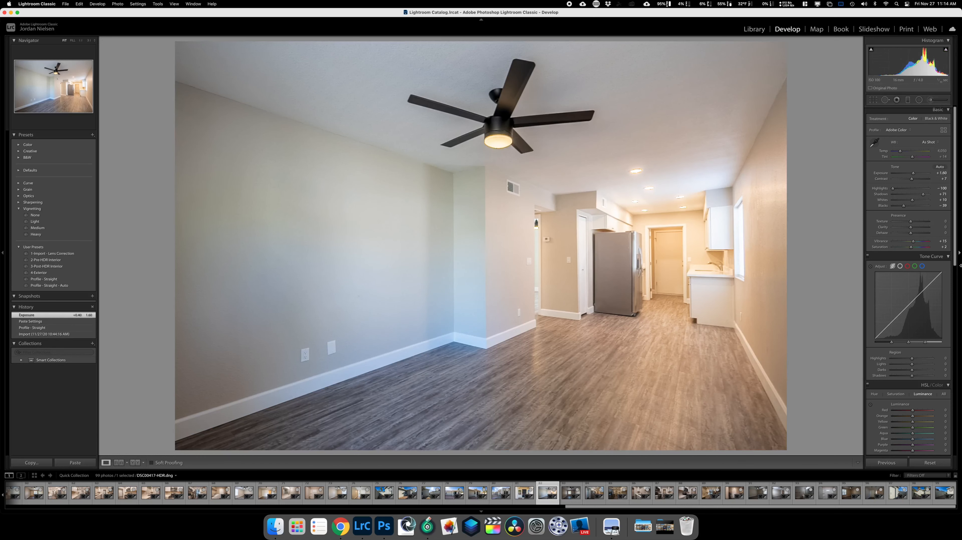
{"action": "key", "text": "Right"}
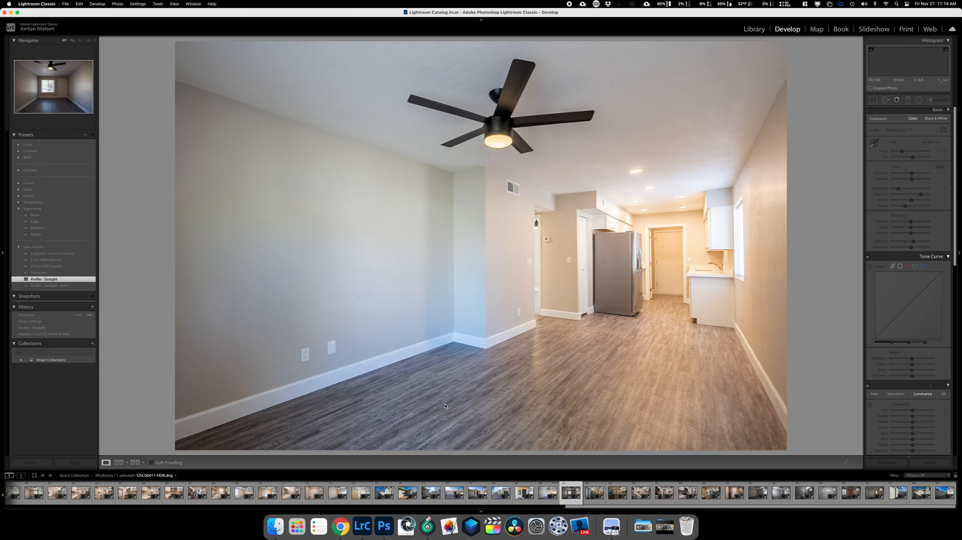
{"action": "key", "text": "Left"}
{"action": "left_click", "coordinate": [30, 462]}
Paste the newly copied settings onto the living room window photo, the pantry and refrigerator photo, and the galley kitchen photo
{"action": "key", "text": "Right"}
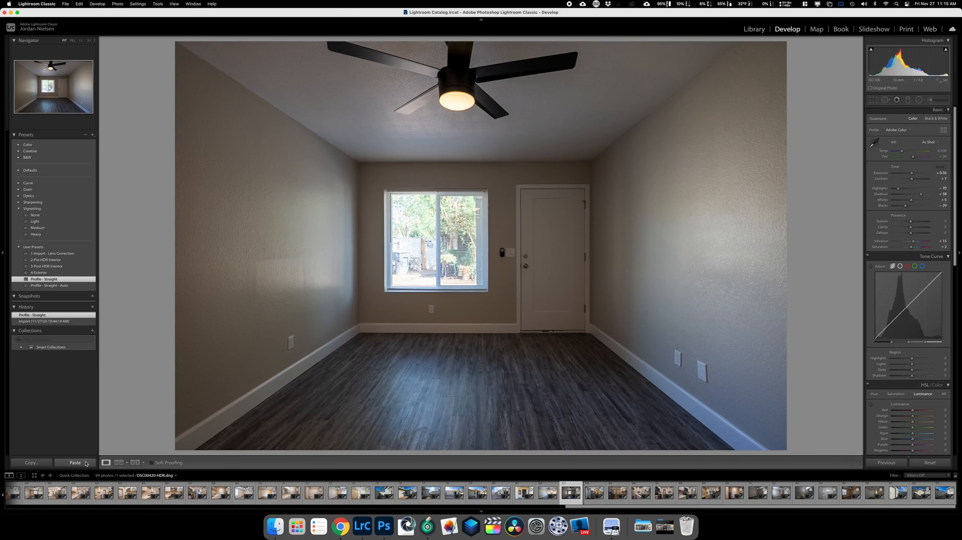
{"action": "left_click", "coordinate": [87, 464]}
{"action": "key", "text": "Right"}
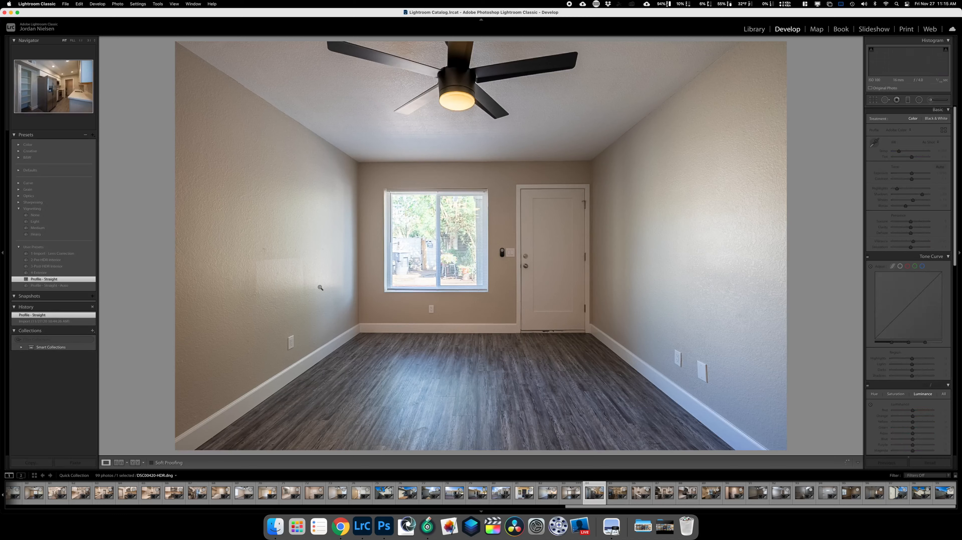
{"action": "left_click", "coordinate": [75, 462]}
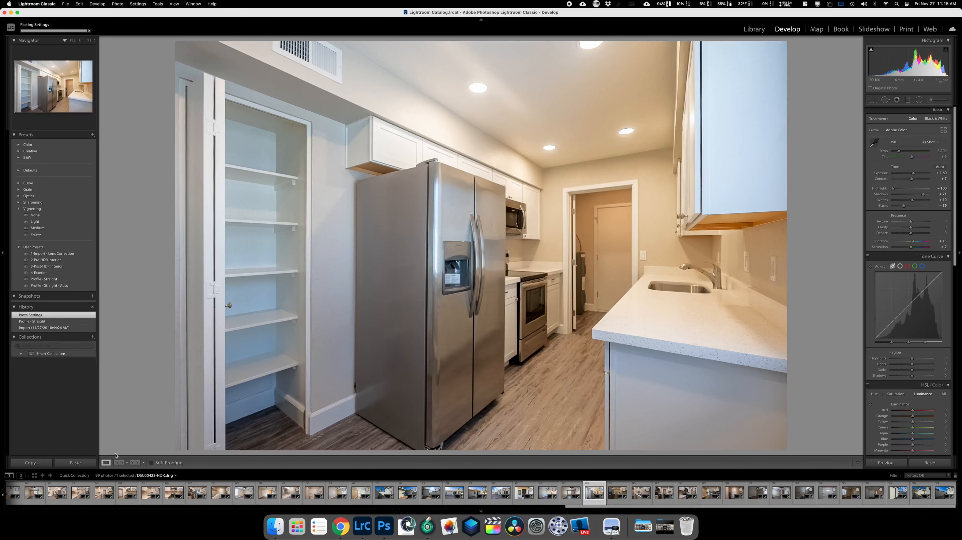
{"action": "key", "text": "Right"}
{"action": "left_click", "coordinate": [75, 462]}
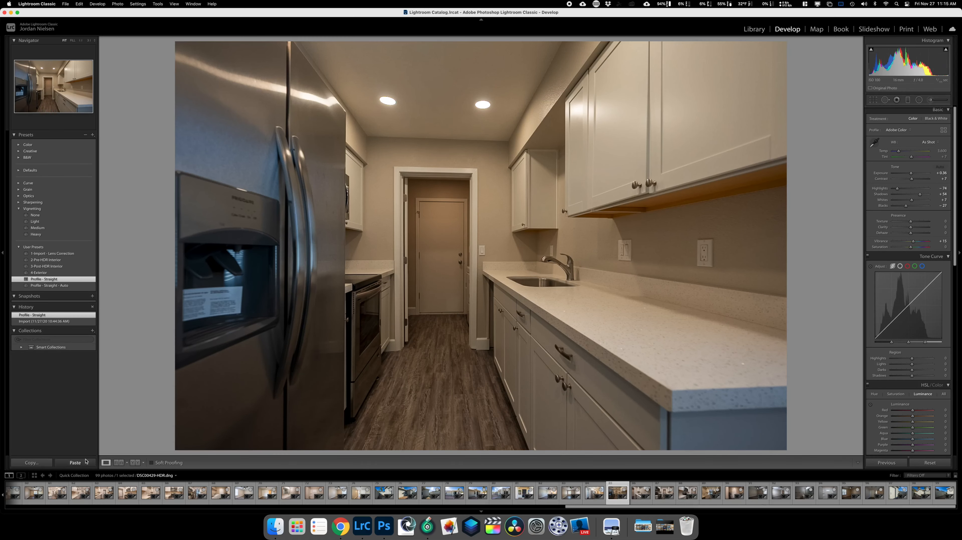
Paste the copied settings onto the kitchen sink close-up, the range-and-sink galley photo, and the photo of the range beside the laundry doorway
{"action": "key", "text": "Right"}
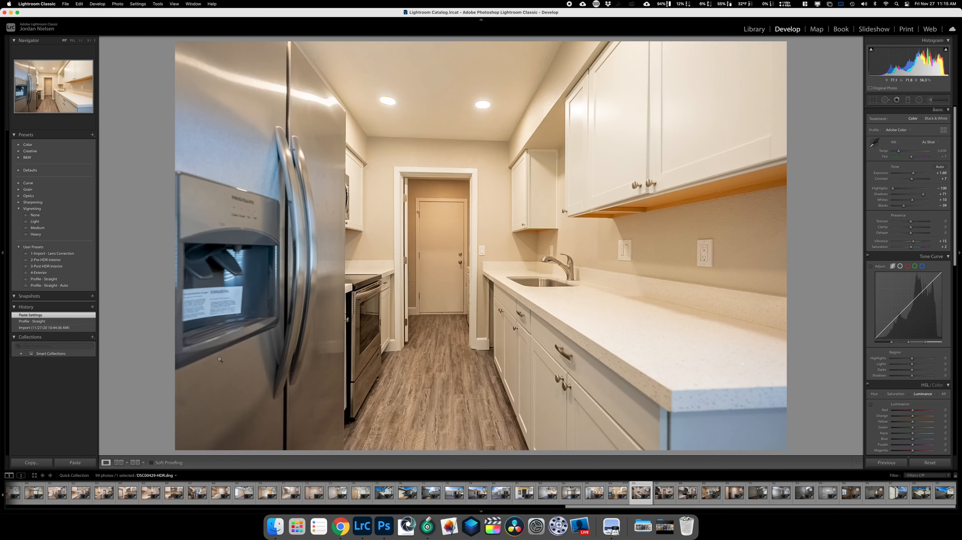
{"action": "left_click", "coordinate": [78, 462]}
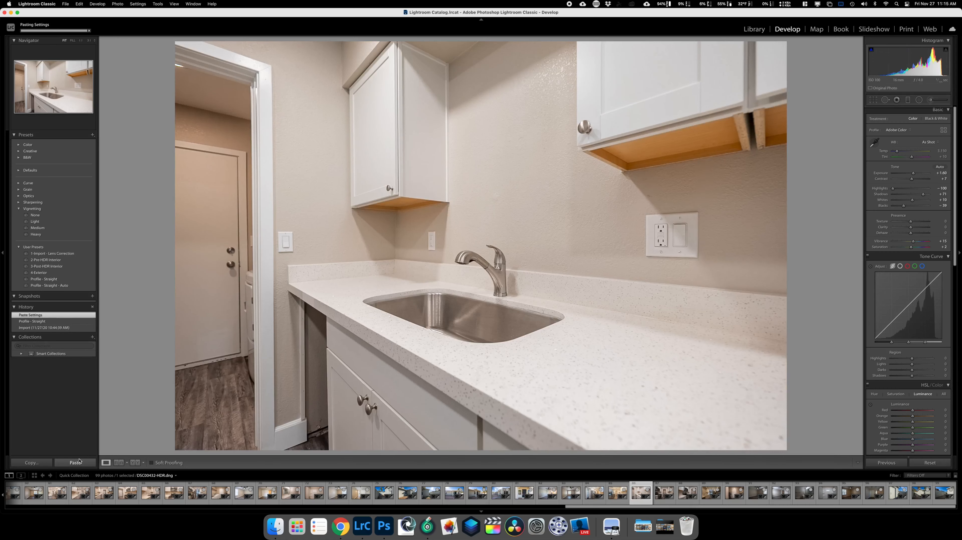
{"action": "key", "text": "Right"}
{"action": "left_click", "coordinate": [79, 461]}
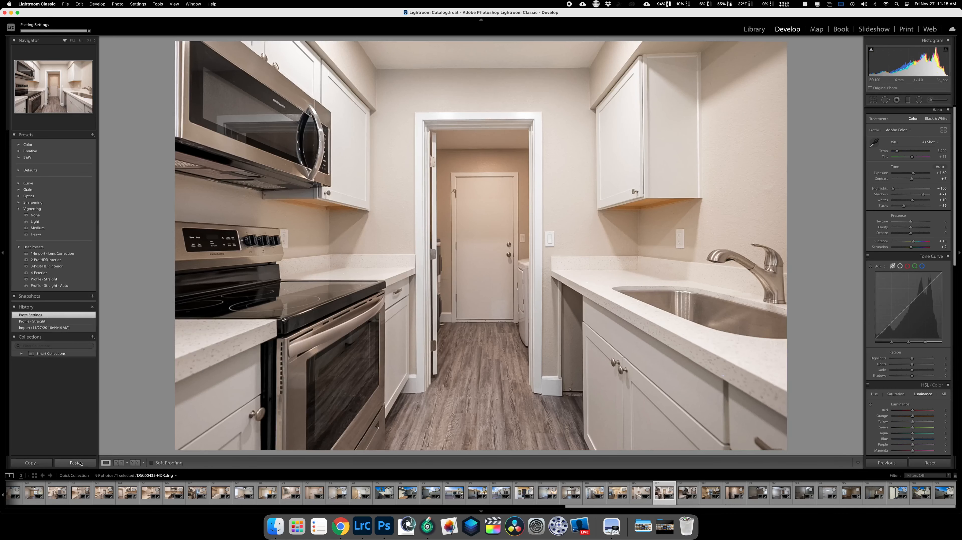
{"action": "key", "text": "Right"}
{"action": "key", "text": "Right"}
{"action": "left_click", "coordinate": [76, 461]}
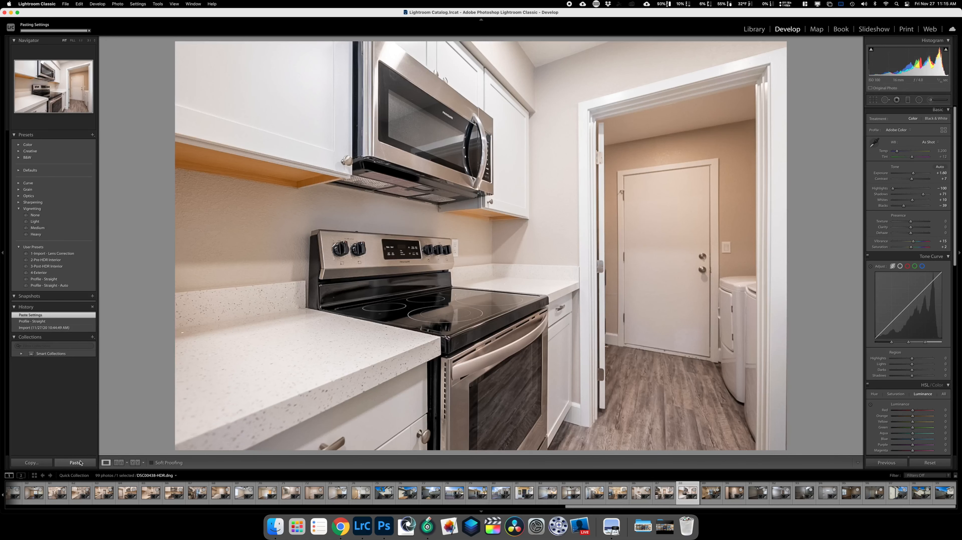
Paste the copied settings onto the galley kitchen photo facing the living room and the laundry room photo with the water heater
{"action": "key", "text": "Right"}
{"action": "left_click", "coordinate": [81, 462]}
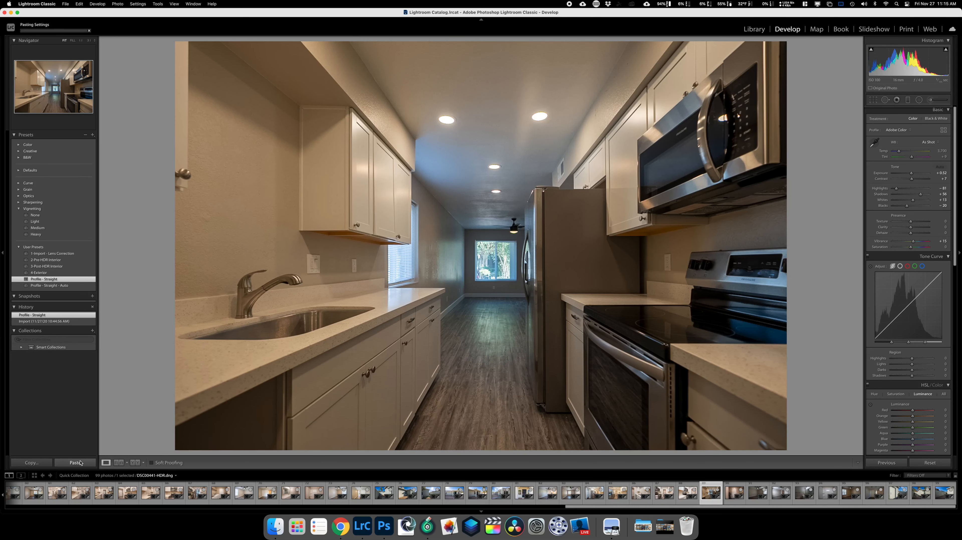
{"action": "key", "text": "Right"}
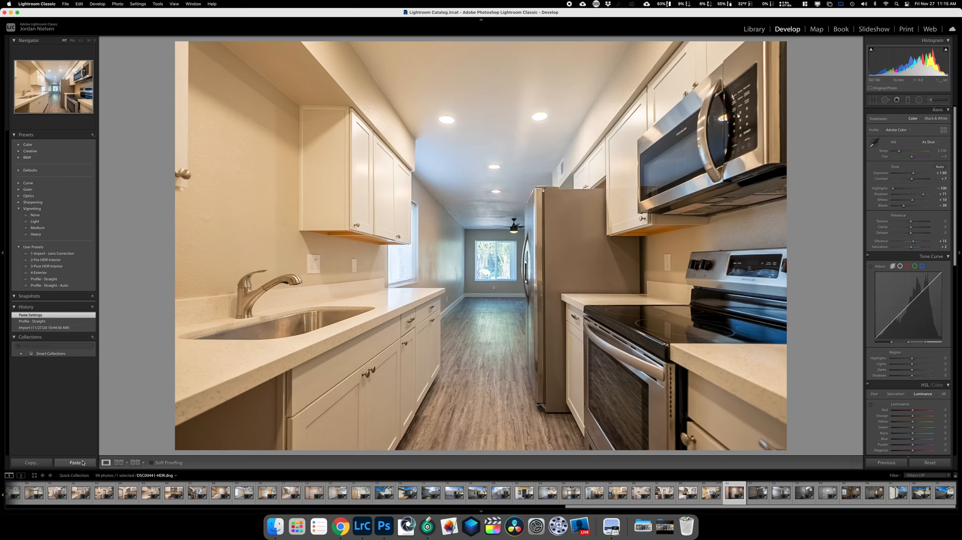
{"action": "left_click", "coordinate": [75, 462]}
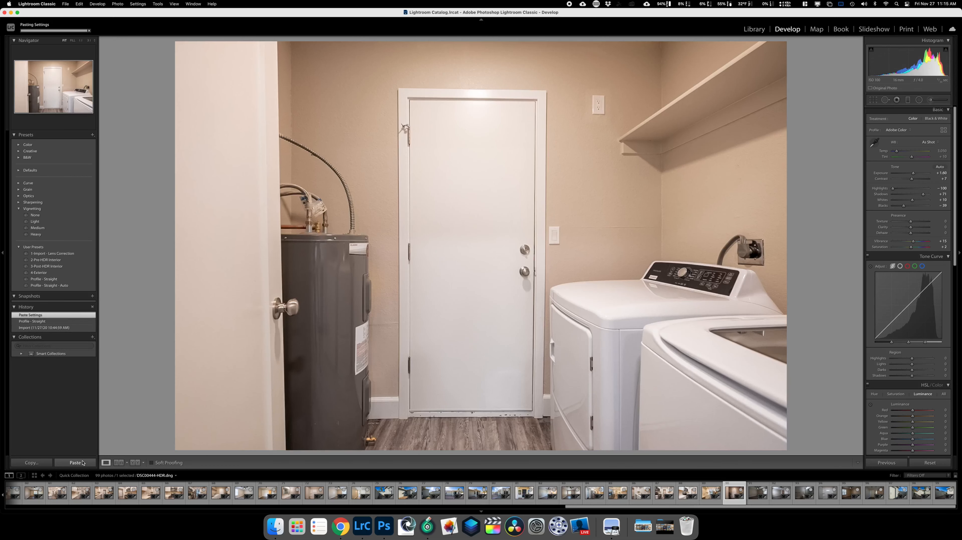
Paste the copied settings onto the empty bedroom photo with the ceiling fan and blinds, and turn its Upright correction off
{"action": "key", "text": "Right"}
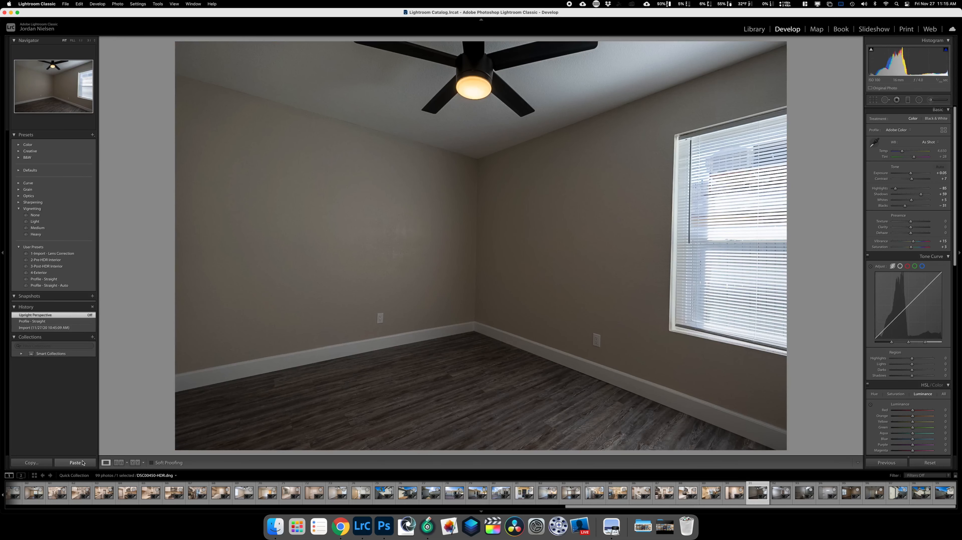
{"action": "left_click", "coordinate": [83, 463]}
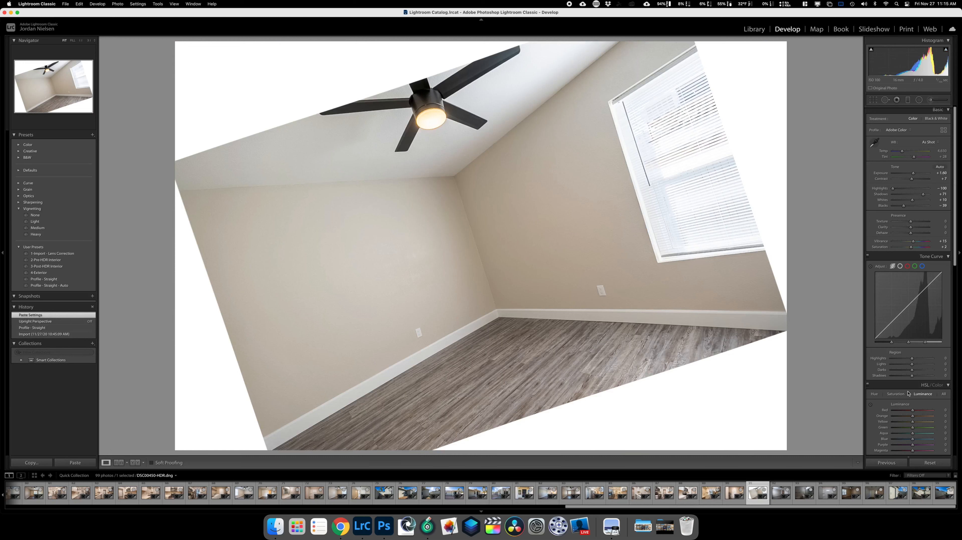
{"action": "scroll", "coordinate": [909, 393], "scroll_direction": "down", "scroll_amount": 10}
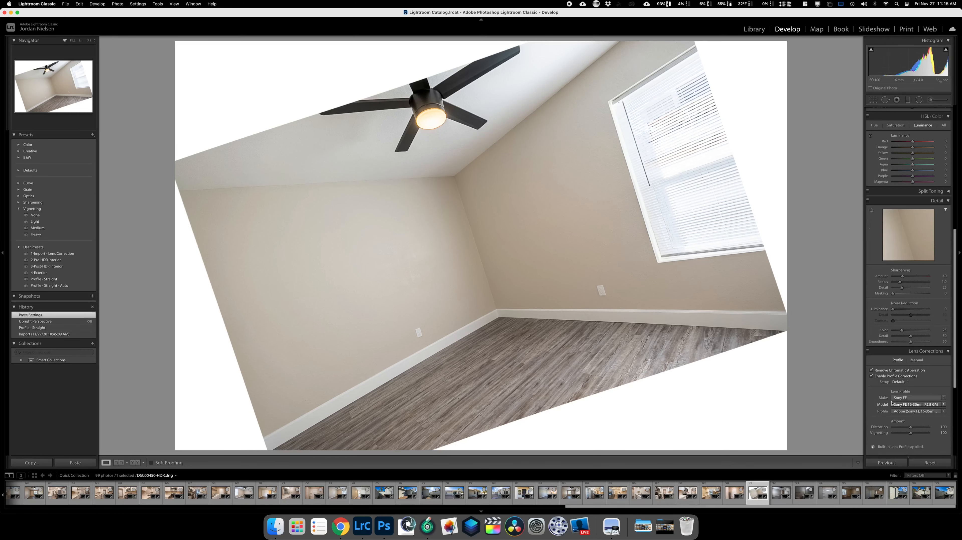
{"action": "scroll", "coordinate": [895, 383], "scroll_direction": "down", "scroll_amount": 5}
{"action": "left_click", "coordinate": [883, 350]}
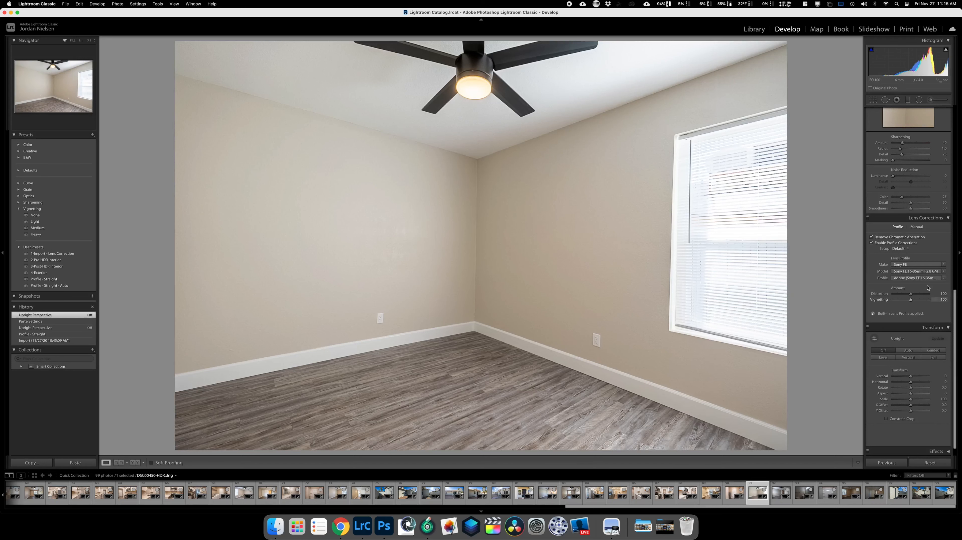
Set the exposure of the bedroom photo with the blinds to +1.40 and copy its develop settings
{"action": "scroll", "coordinate": [928, 287], "scroll_direction": "up", "scroll_amount": 15}
{"action": "left_click_drag", "start_coordinate": [913, 174], "coordinate": [913, 175]}
{"action": "left_click", "coordinate": [32, 463]}
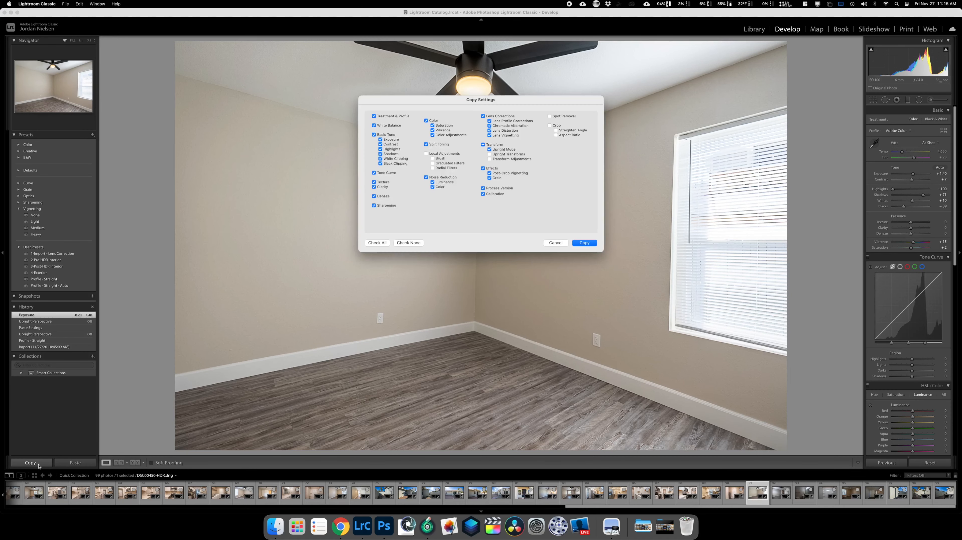
{"action": "key", "text": "Return"}
Paste the settings onto the bedroom photo with the sliding closet doors and apply Auto Upright
{"action": "key", "text": "Right"}
{"action": "left_click", "coordinate": [76, 462]}
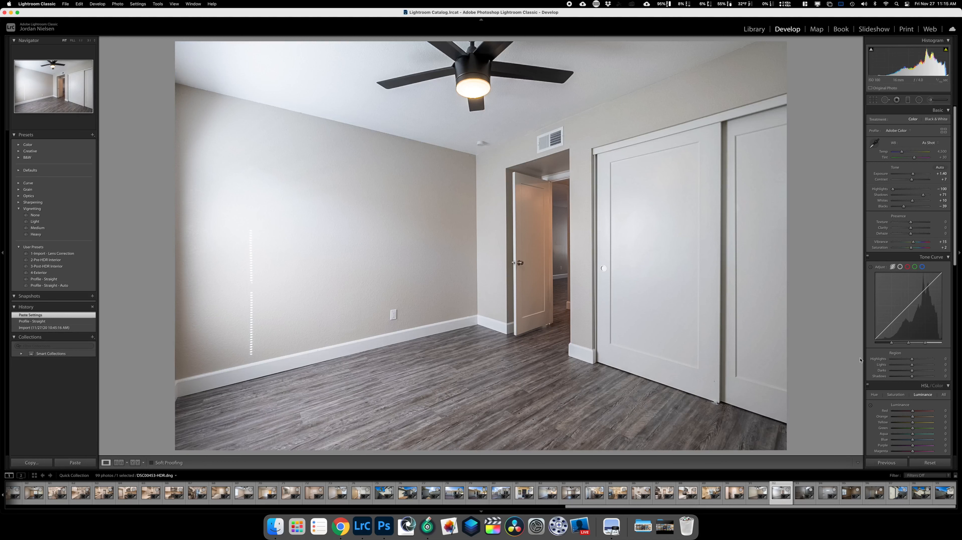
{"action": "scroll", "coordinate": [915, 390], "scroll_direction": "down", "scroll_amount": 10}
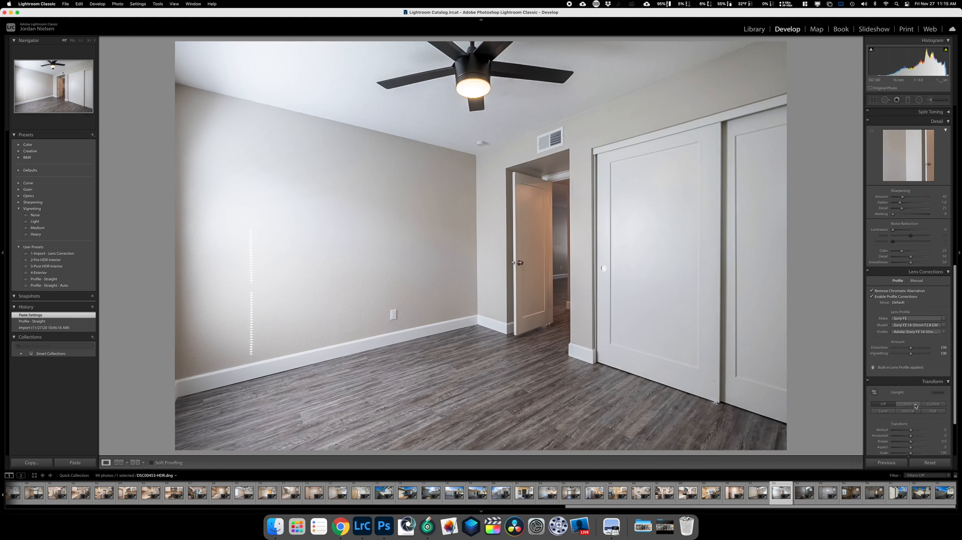
{"action": "left_click", "coordinate": [912, 389]}
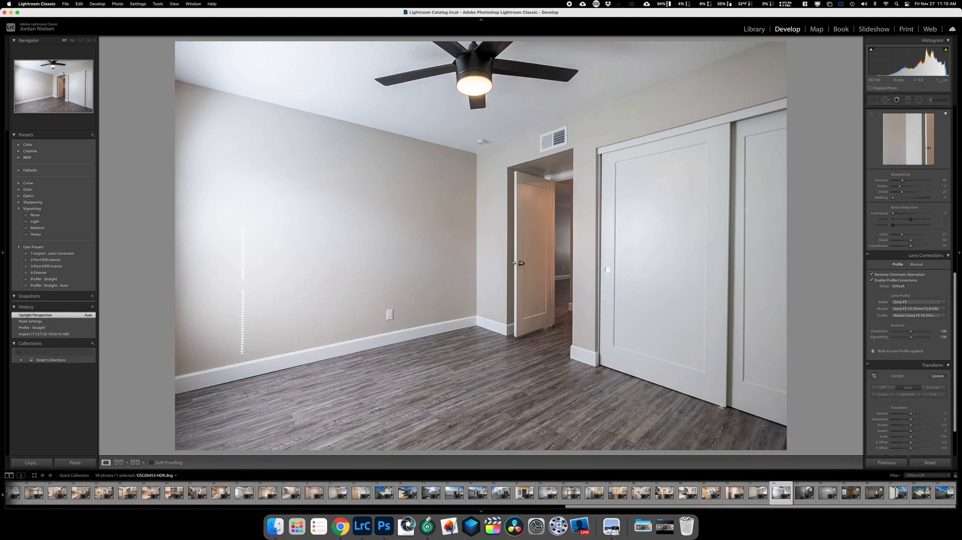
Copy the closet bedroom photo's develop settings and paste them onto the bathroom vanity photo
{"action": "left_click", "coordinate": [32, 462]}
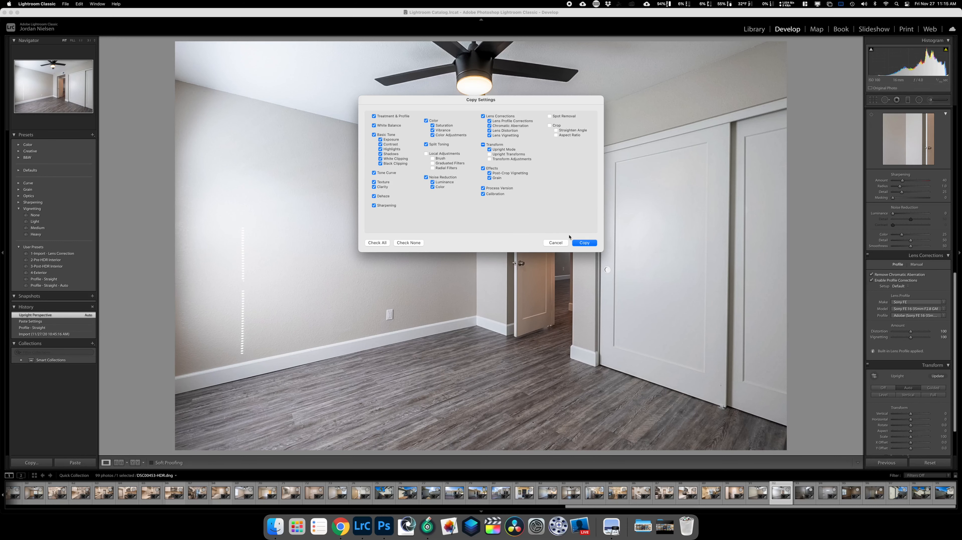
{"action": "left_click", "coordinate": [584, 242]}
{"action": "key", "text": "Right"}
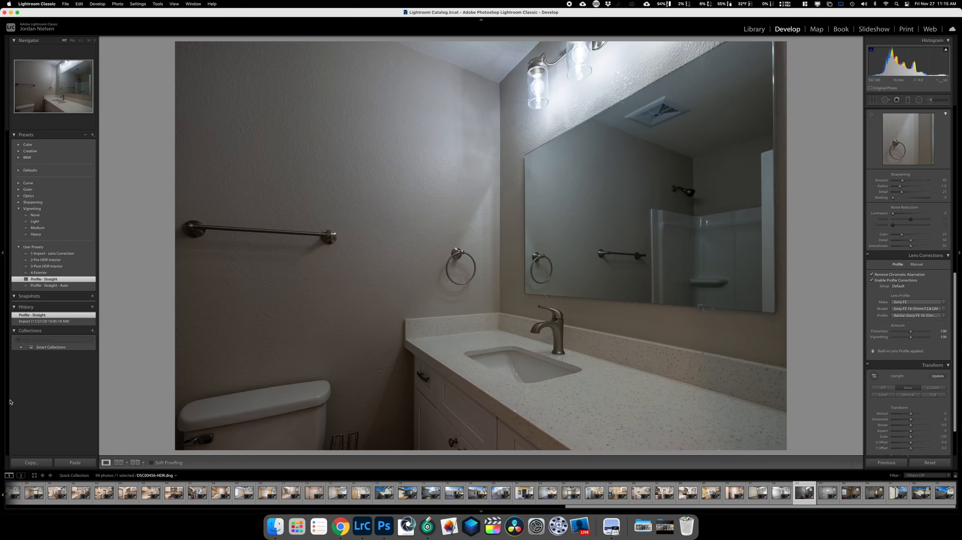
{"action": "left_click", "coordinate": [81, 463]}
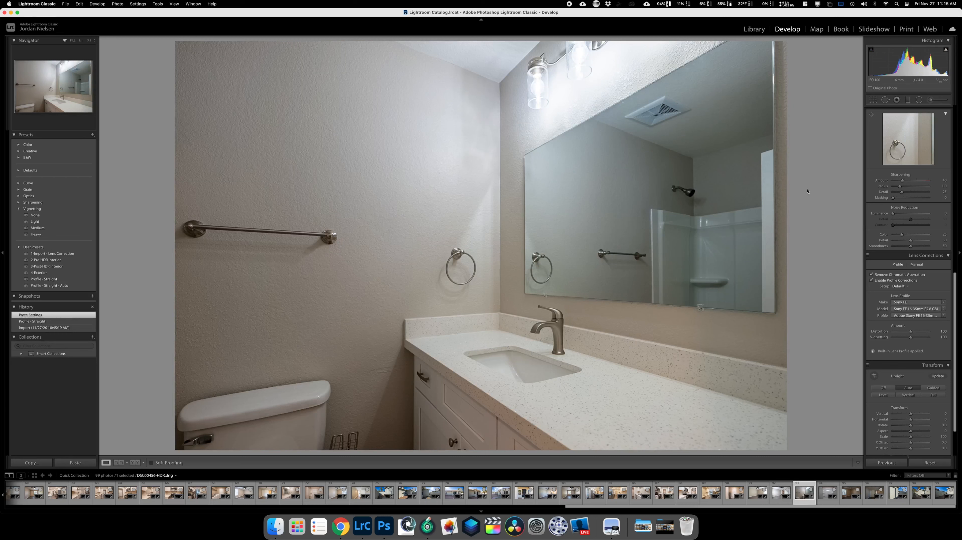
Set the bathroom vanity photo's exposure to +2.10 and apply a local exposure dab with the Adjustment Brush over the mirror
{"action": "scroll", "coordinate": [925, 126], "scroll_direction": "up", "scroll_amount": 10}
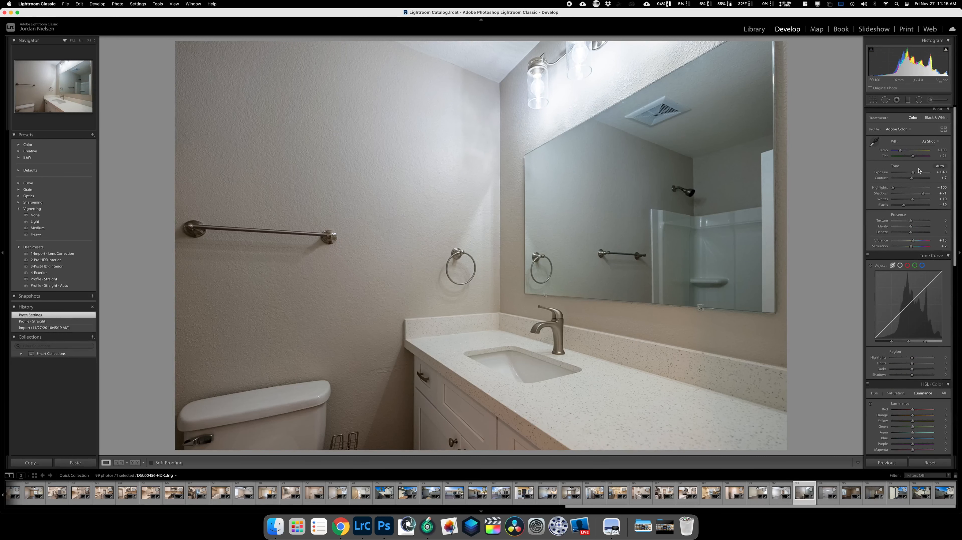
{"action": "left_click_drag", "start_coordinate": [913, 172], "coordinate": [914, 172]}
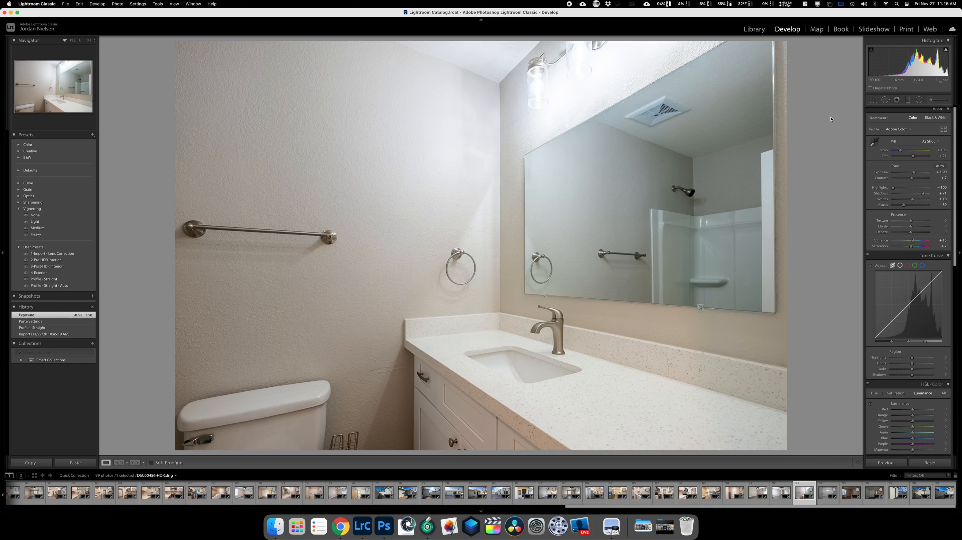
{"action": "left_click_drag", "start_coordinate": [914, 173], "coordinate": [915, 173]}
{"action": "left_click", "coordinate": [932, 100]}
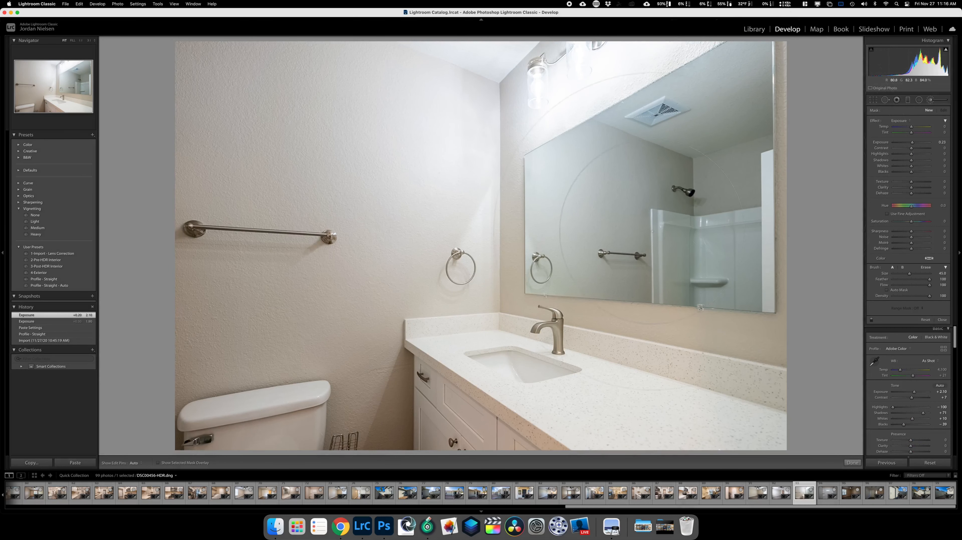
{"action": "left_click", "coordinate": [652, 231]}
Paste the copied settings onto the warm-toned bedroom photo with the window beside the fan, and set its exposure to +1.90
{"action": "key", "text": "Right"}
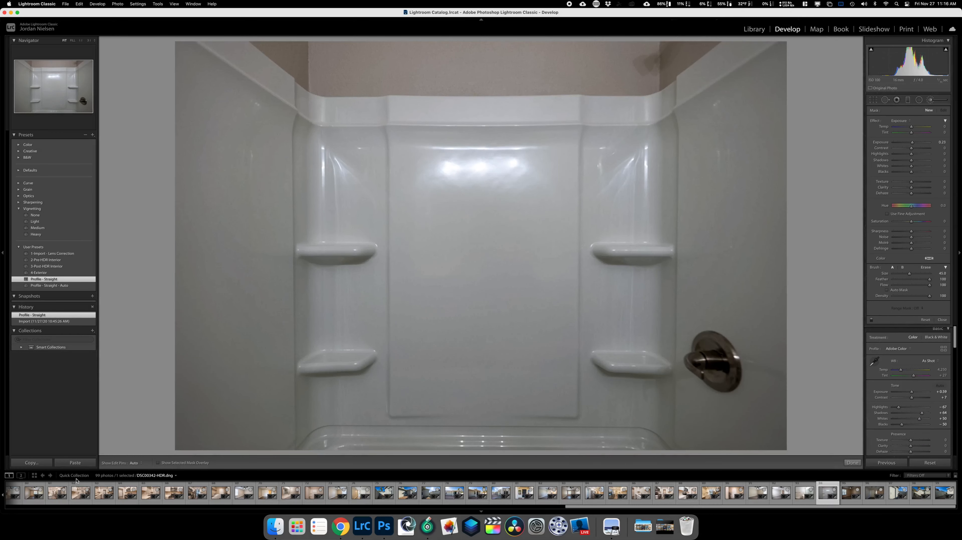
{"action": "key", "text": "Right"}
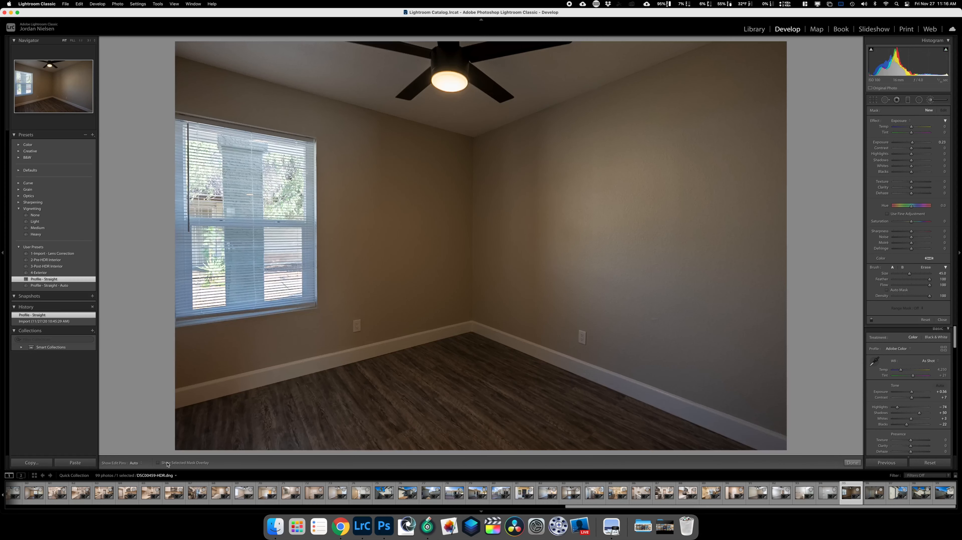
{"action": "left_click", "coordinate": [75, 462]}
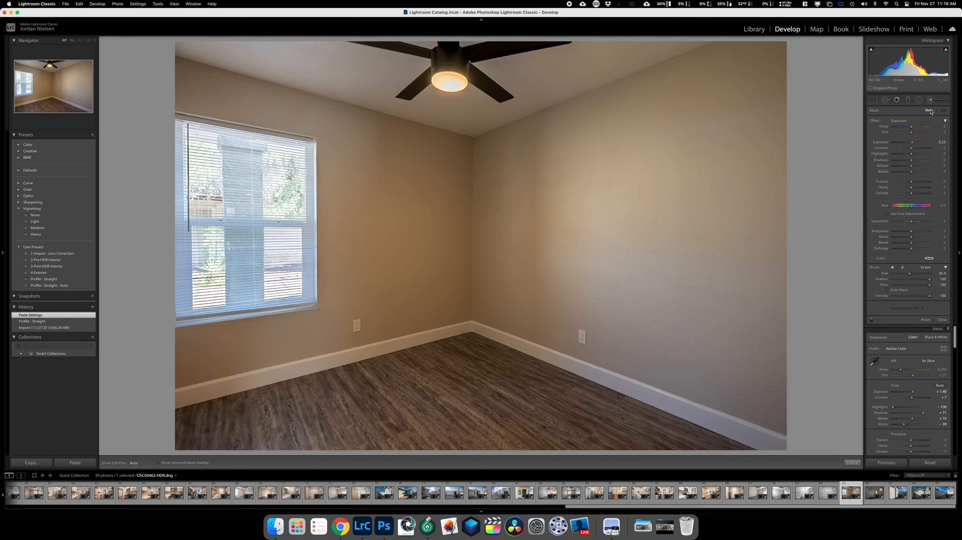
{"action": "left_click", "coordinate": [932, 100]}
{"action": "left_click_drag", "start_coordinate": [913, 174], "coordinate": [914, 175]}
Try darkening the beige bedroom wall with a targeted luminance adjustment, and undo it
{"action": "left_click", "coordinate": [871, 403]}
{"action": "left_click_drag", "start_coordinate": [390, 219], "coordinate": [390, 227]}
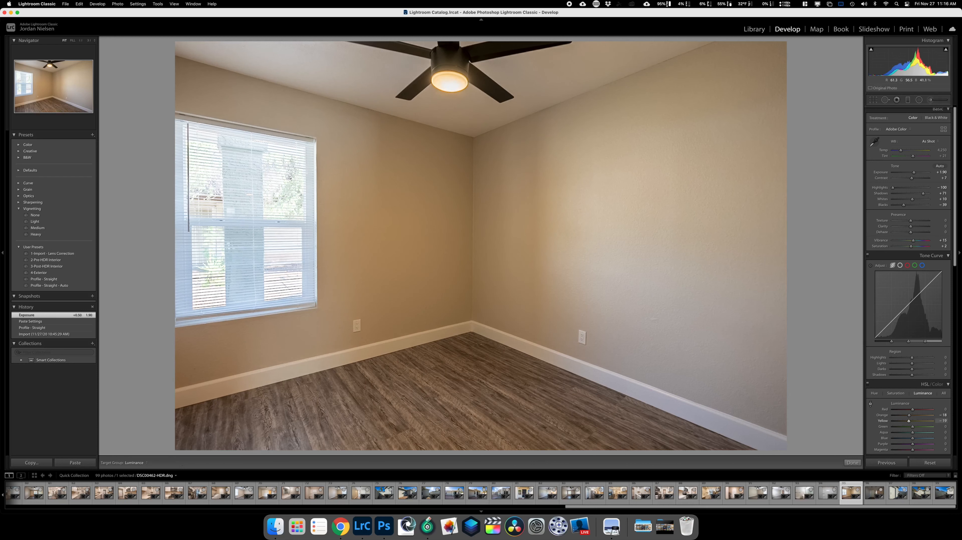
{"action": "key", "text": "super+z"}
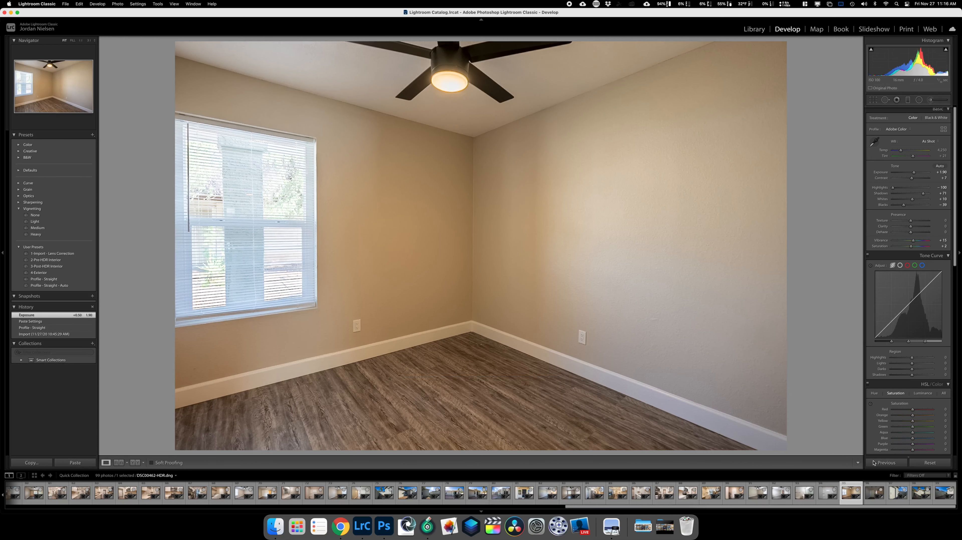
Reduce the beige wall's saturation with a targeted adjustment, to about -29 orange and -32 yellow, and copy the photo's settings
{"action": "left_click", "coordinate": [871, 404]}
{"action": "left_click_drag", "start_coordinate": [405, 213], "coordinate": [405, 223]}
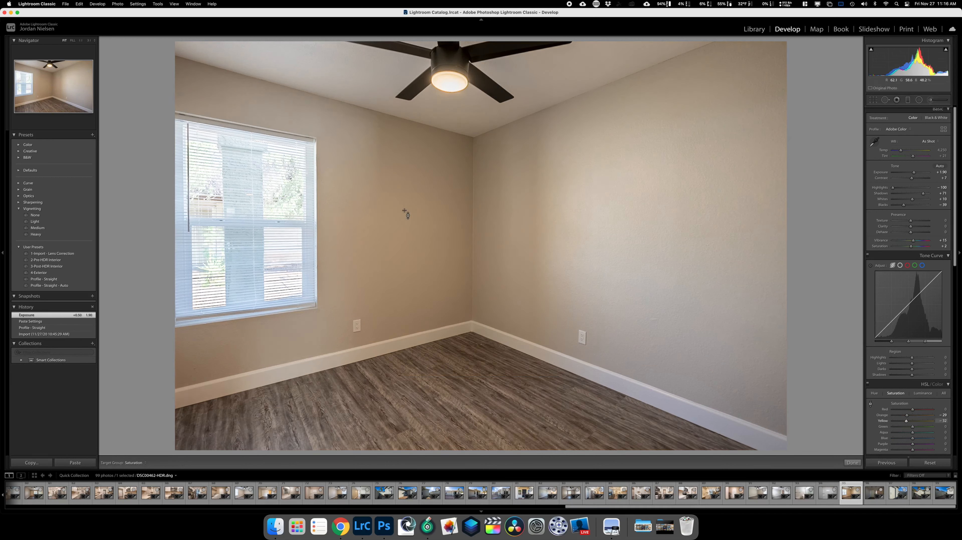
{"action": "left_click", "coordinate": [32, 462]}
{"action": "key", "text": "Return"}
Paste the copied settings onto the bedroom photo with the closet and open hallway door, and raise its exposure
{"action": "key", "text": "Right"}
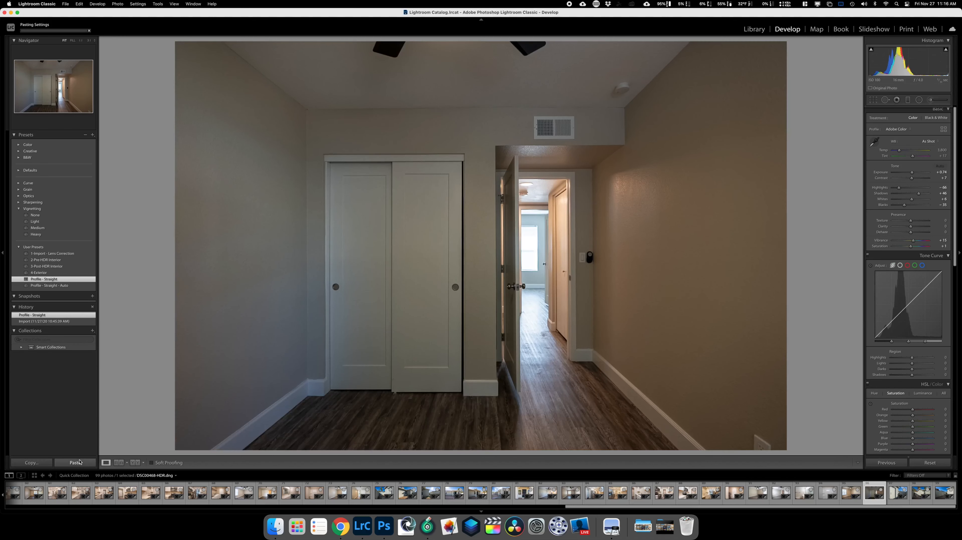
{"action": "left_click", "coordinate": [75, 461]}
{"action": "left_click_drag", "start_coordinate": [914, 173], "coordinate": [915, 174]}
Look through the remaining exterior photos up to the last one, showing the wooden fence and stucco side wall
{"action": "key", "text": "Right"}
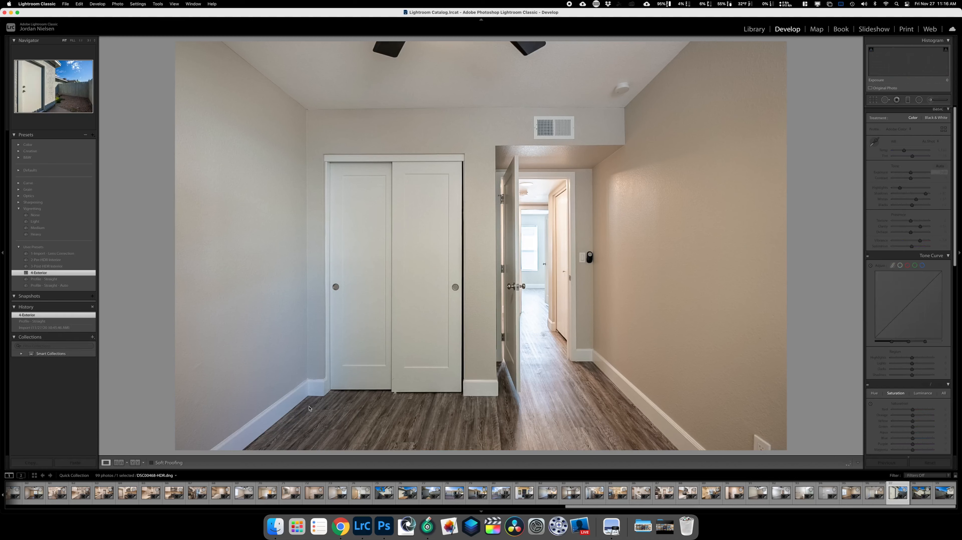
{"action": "key", "text": "Right"}
{"action": "key", "text": "Right"}
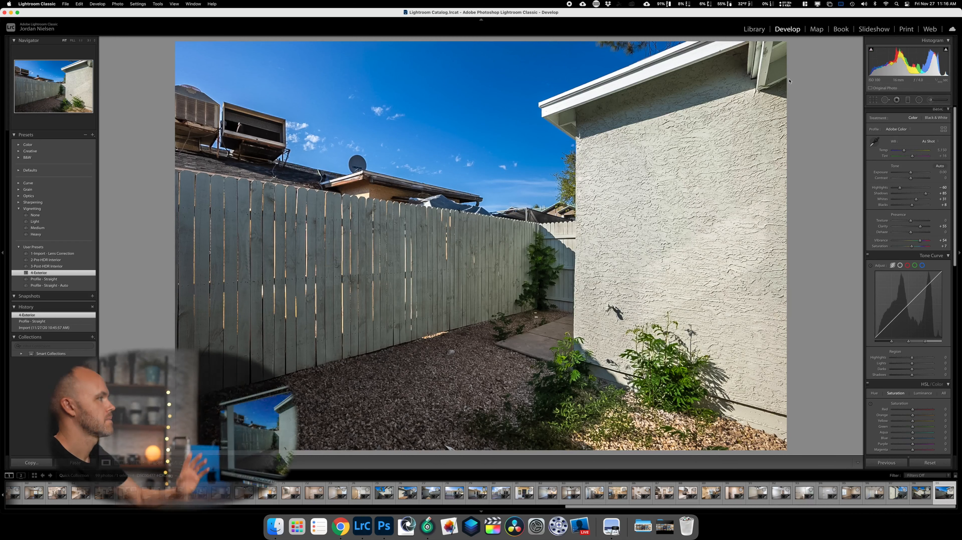
Review the whole Quick Collection as a thumbnail grid, checking the edited photos from first to last for consistency
{"action": "left_click", "coordinate": [754, 29]}
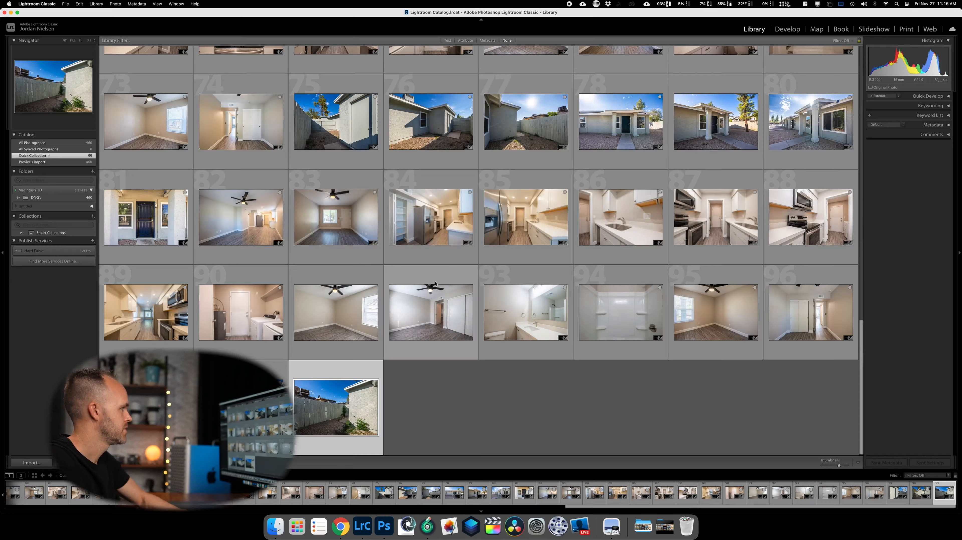
{"action": "scroll", "coordinate": [436, 284], "scroll_direction": "up", "scroll_amount": 15}
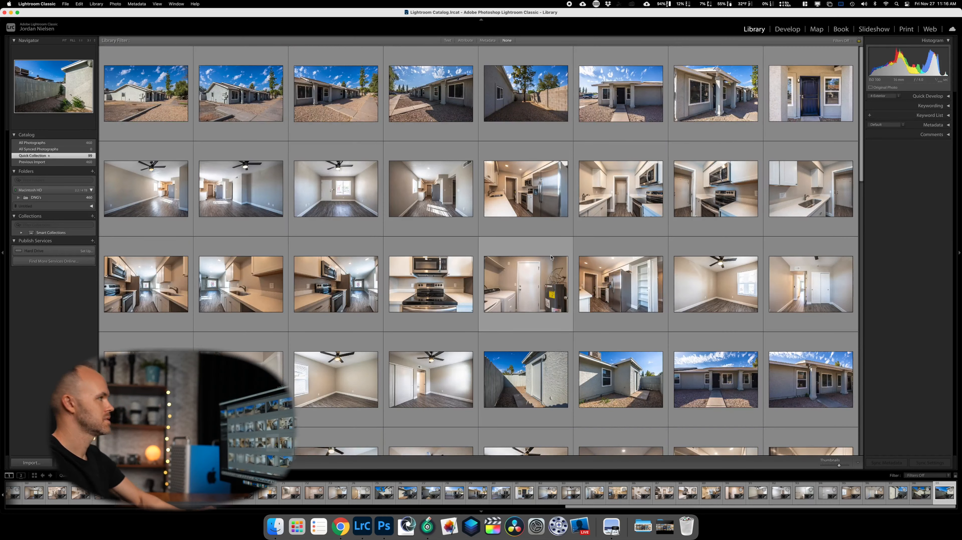
{"action": "key", "text": "j"}
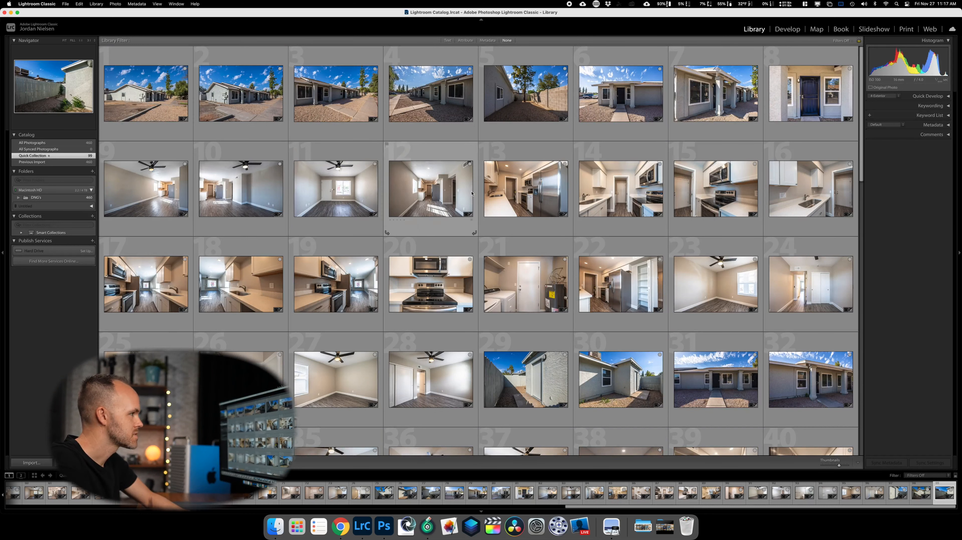
{"action": "scroll", "coordinate": [657, 245], "scroll_direction": "down", "scroll_amount": 3}
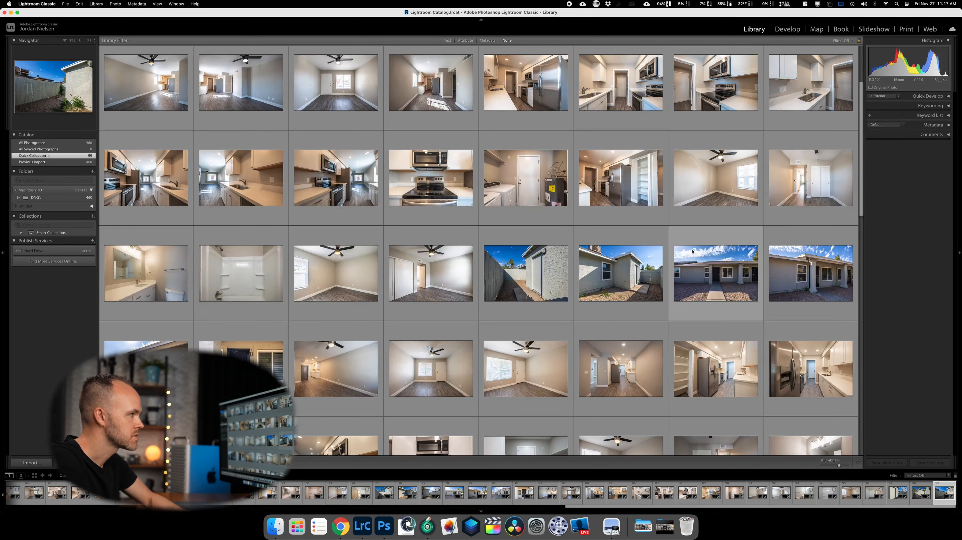
{"action": "scroll", "coordinate": [699, 252], "scroll_direction": "down", "scroll_amount": 3}
{"action": "scroll", "coordinate": [708, 254], "scroll_direction": "down", "scroll_amount": 3}
{"action": "scroll", "coordinate": [708, 254], "scroll_direction": "down", "scroll_amount": 2}
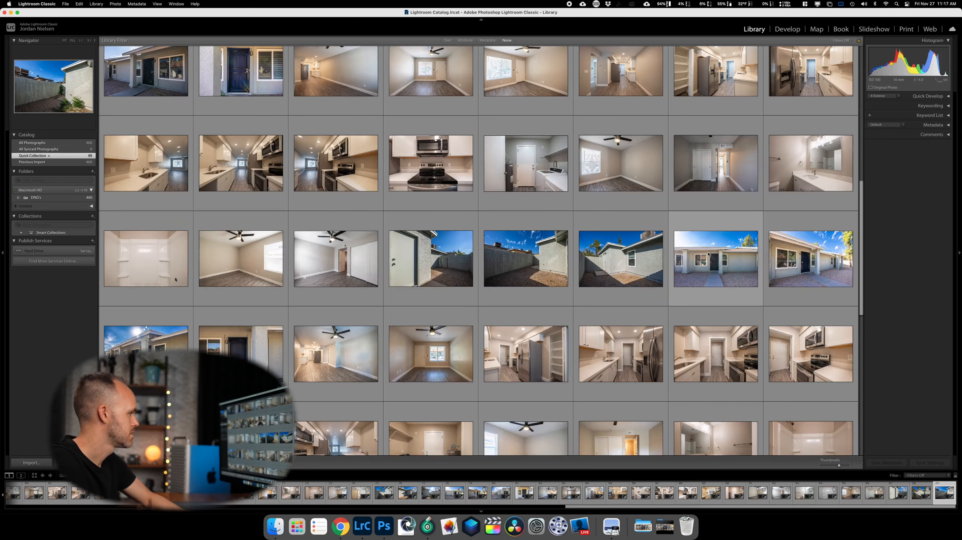
{"action": "scroll", "coordinate": [708, 254], "scroll_direction": "down", "scroll_amount": 3}
{"action": "scroll", "coordinate": [708, 254], "scroll_direction": "down", "scroll_amount": 2}
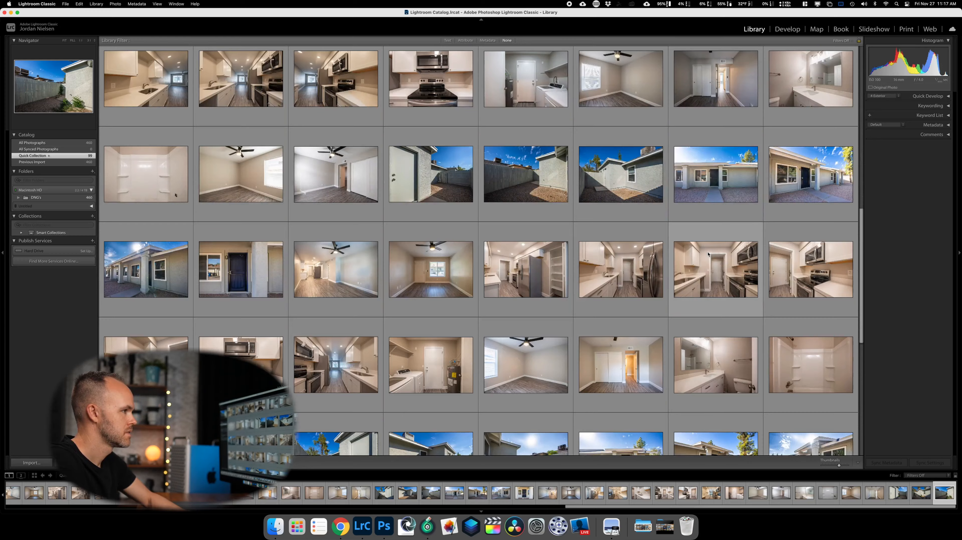
{"action": "scroll", "coordinate": [707, 252], "scroll_direction": "down", "scroll_amount": 4}
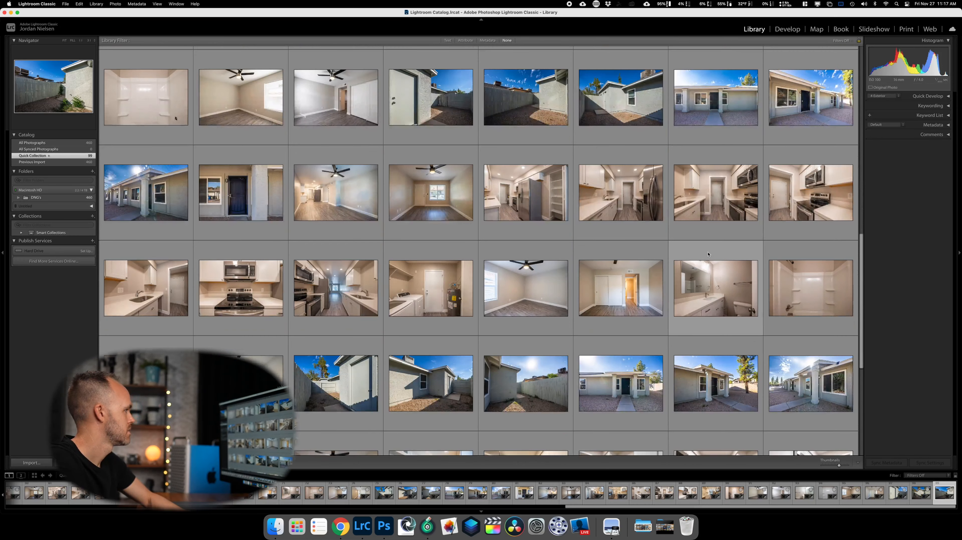
{"action": "scroll", "coordinate": [708, 254], "scroll_direction": "down", "scroll_amount": 4}
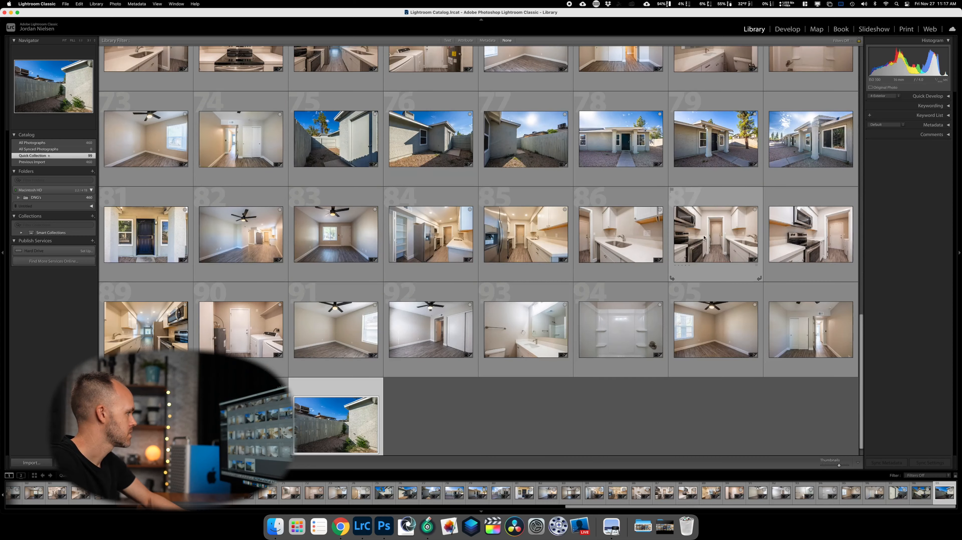
{"action": "scroll", "coordinate": [468, 174], "scroll_direction": "up", "scroll_amount": 2}
{"action": "scroll", "coordinate": [468, 173], "scroll_direction": "up", "scroll_amount": 15}
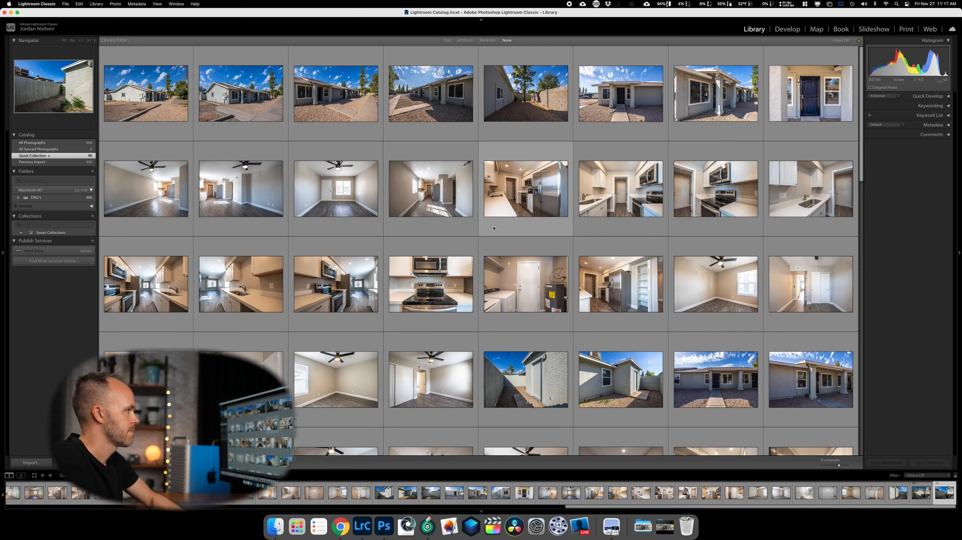
Select all the photos in the Quick Collection and open their export settings
{"action": "left_click", "coordinate": [133, 57]}
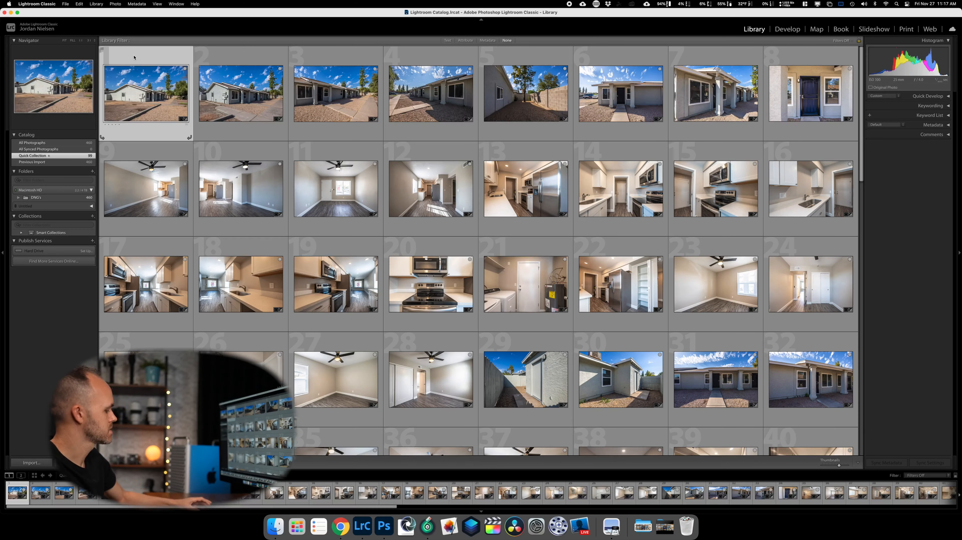
{"action": "key", "text": "super+a"}
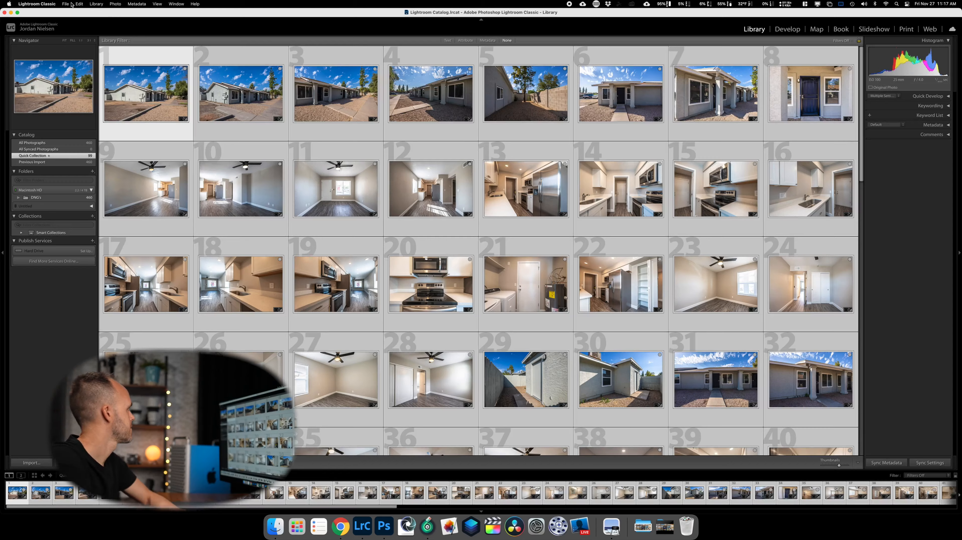
{"action": "left_click", "coordinate": [65, 4]}
{"action": "left_click", "coordinate": [107, 156]}
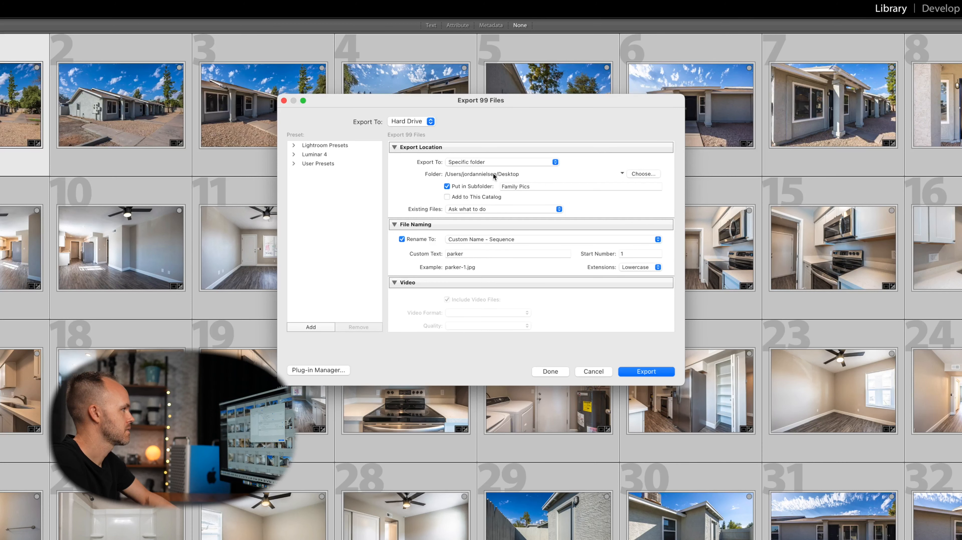
Set the export destination to a new folder named Finished inside folder 1 on the Desktop, with the subfolder option turned off
{"action": "left_click", "coordinate": [537, 186]}
{"action": "key", "text": "BackSpace"}
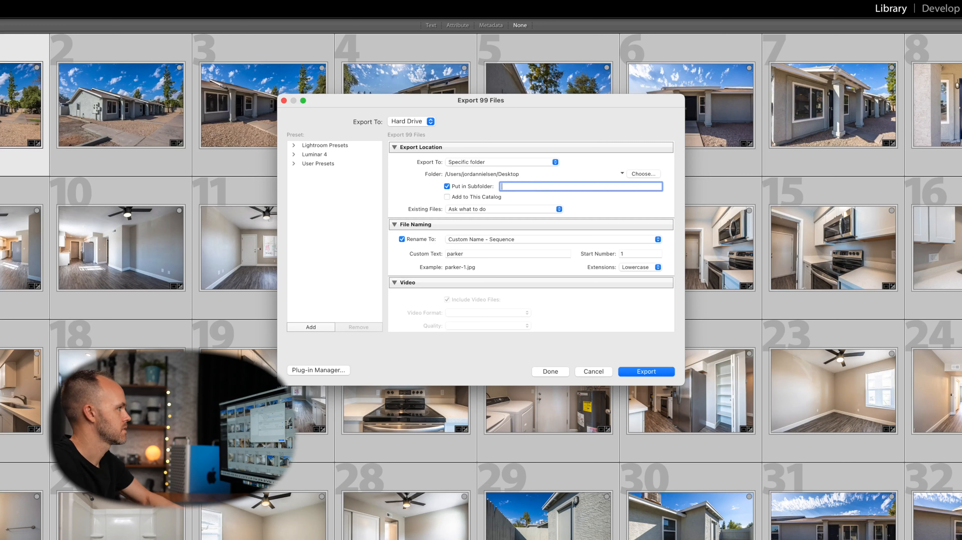
{"action": "left_click", "coordinate": [643, 174]}
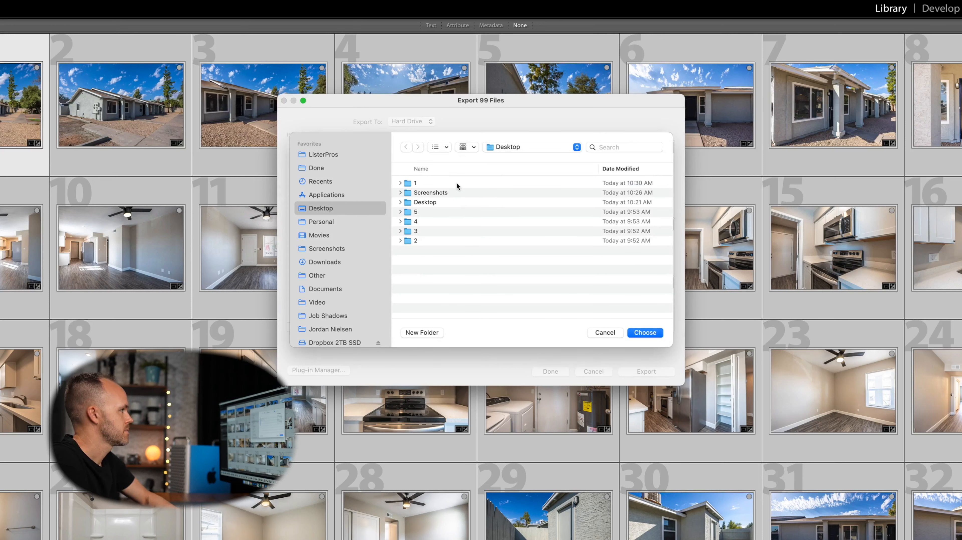
{"action": "left_click", "coordinate": [417, 184]}
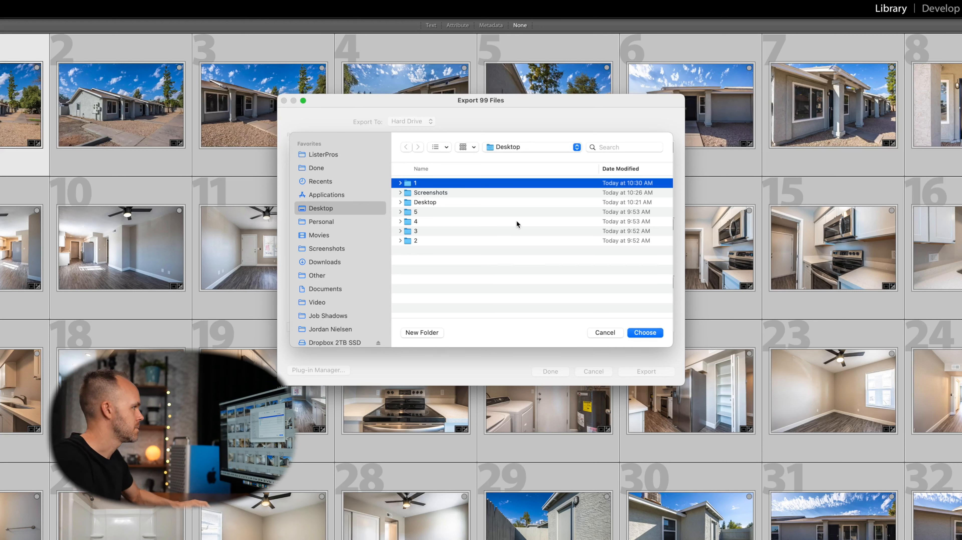
{"action": "double_click", "coordinate": [425, 183]}
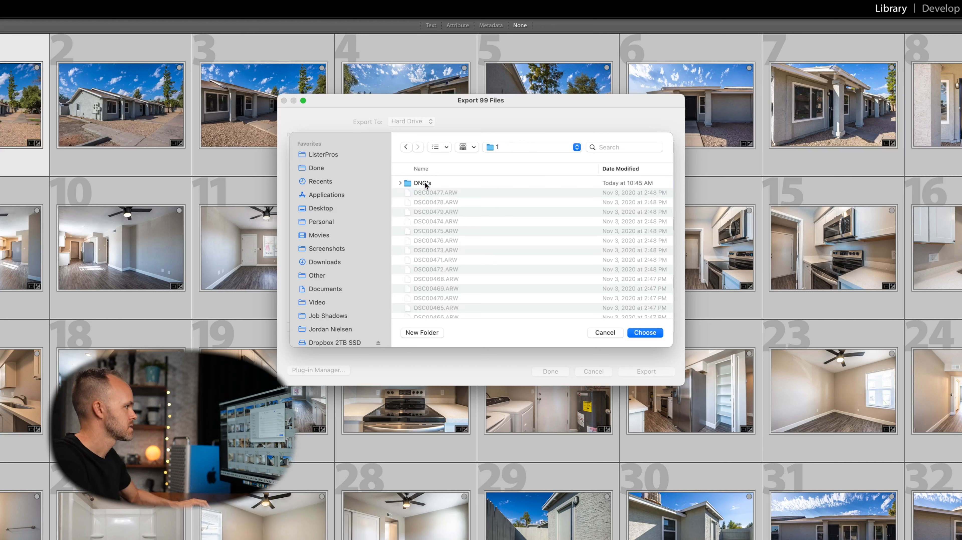
{"action": "left_click", "coordinate": [427, 333]}
{"action": "type", "text": "Finished"}
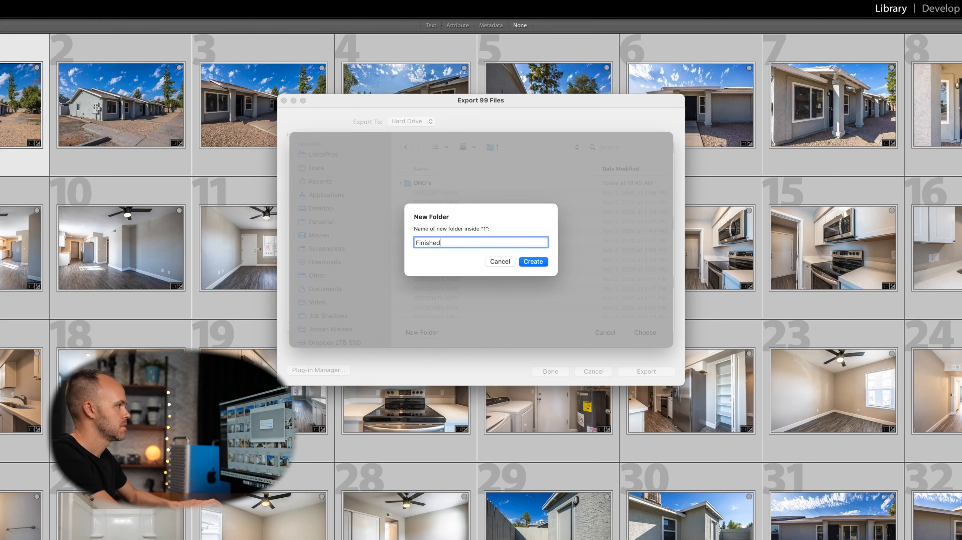
{"action": "key", "text": "Return"}
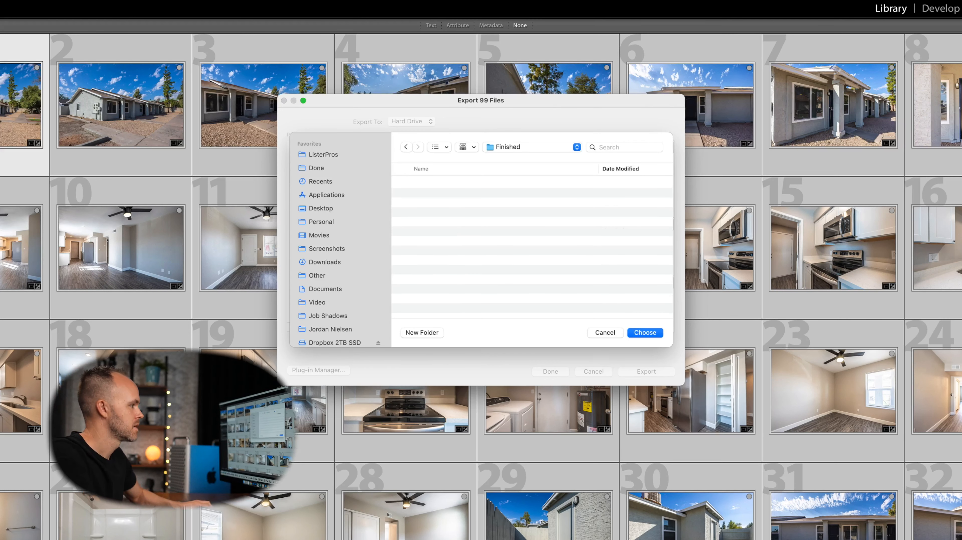
{"action": "left_click", "coordinate": [642, 332]}
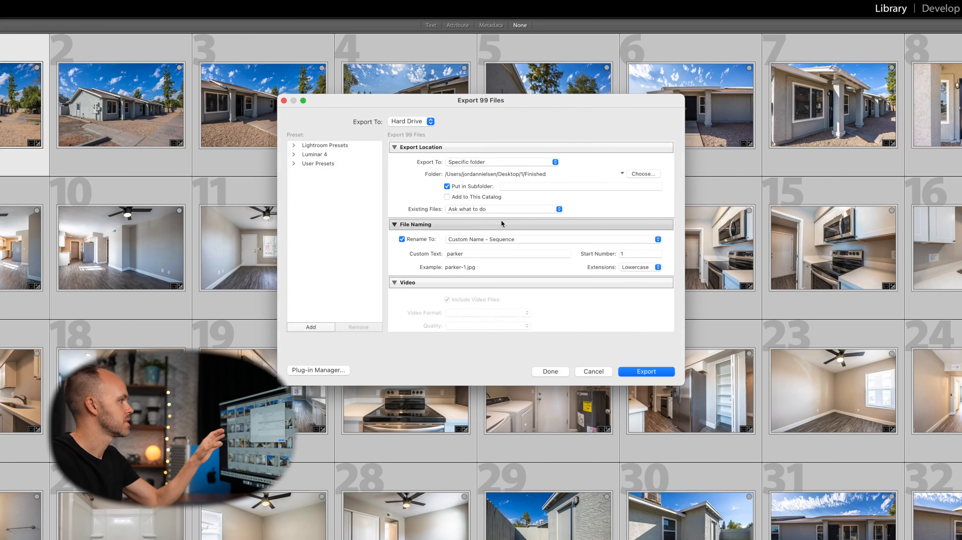
{"action": "left_click", "coordinate": [447, 186]}
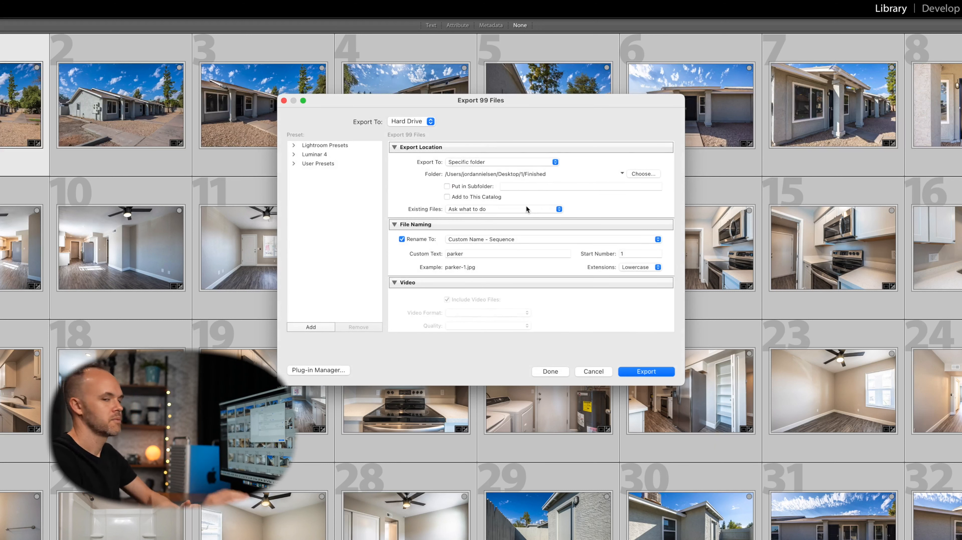
Set the custom text for the exported file names to "4 plex"
{"action": "left_click", "coordinate": [503, 252]}
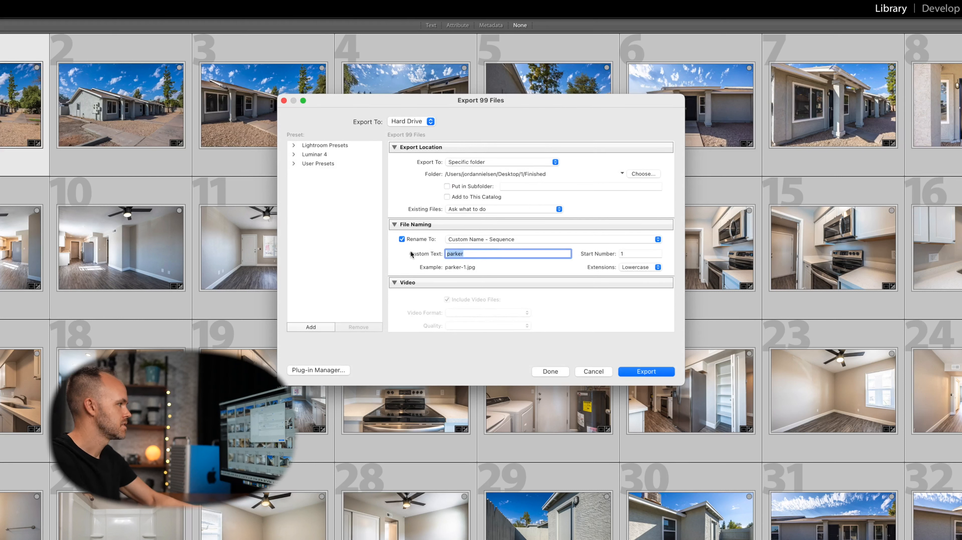
{"action": "key", "text": "BackSpace"}
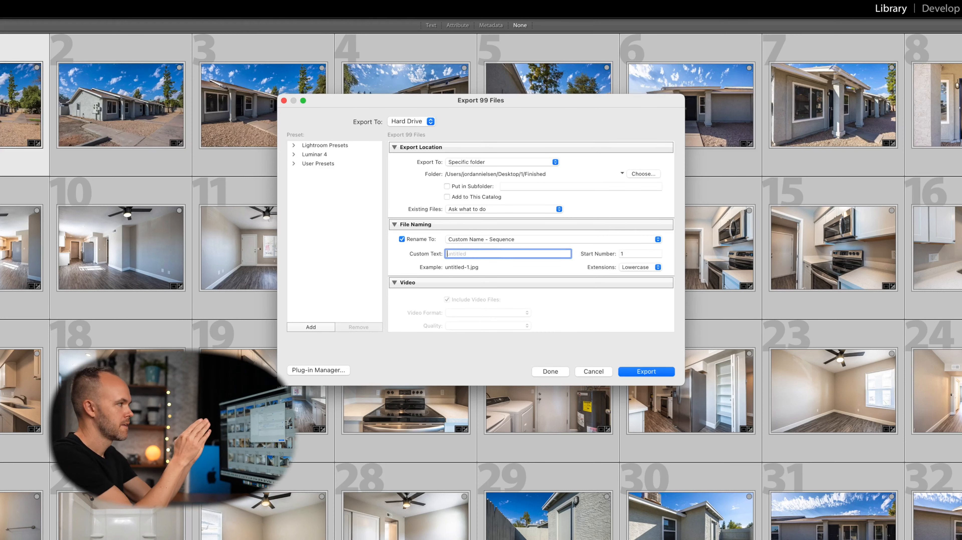
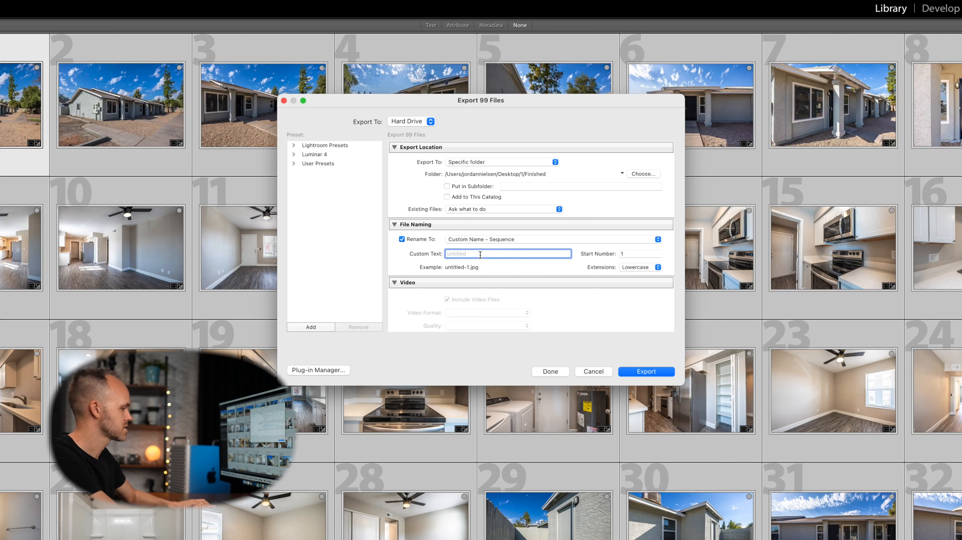
{"action": "type", "text": "4 plex"}
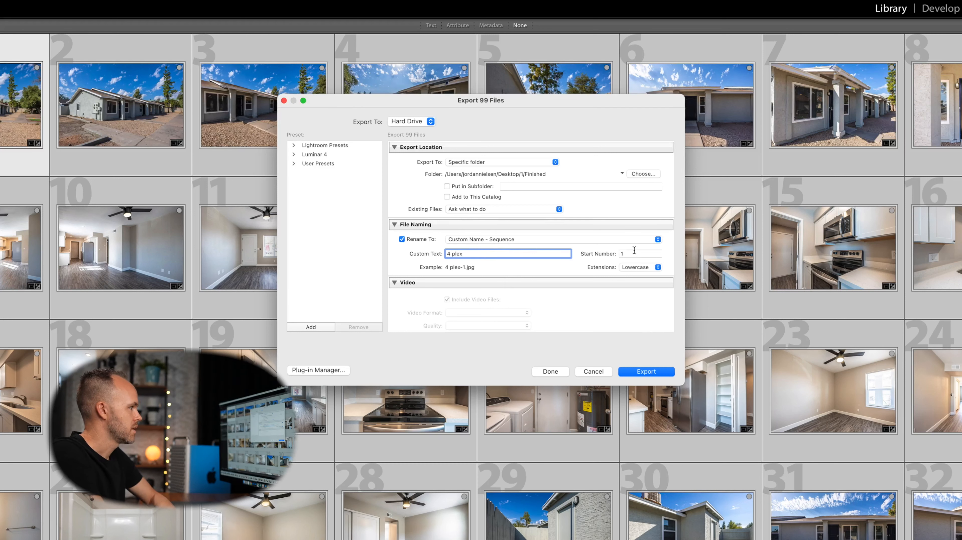
Set the JPEG quality for the export to 80
{"action": "scroll", "coordinate": [634, 253], "scroll_direction": "down", "scroll_amount": 3}
{"action": "scroll", "coordinate": [635, 253], "scroll_direction": "down", "scroll_amount": 4}
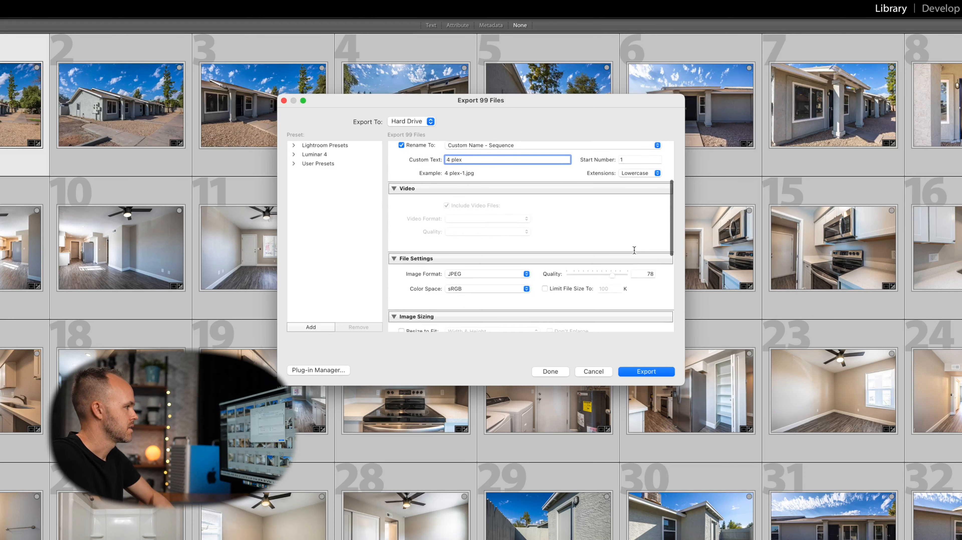
{"action": "left_click", "coordinate": [613, 263]}
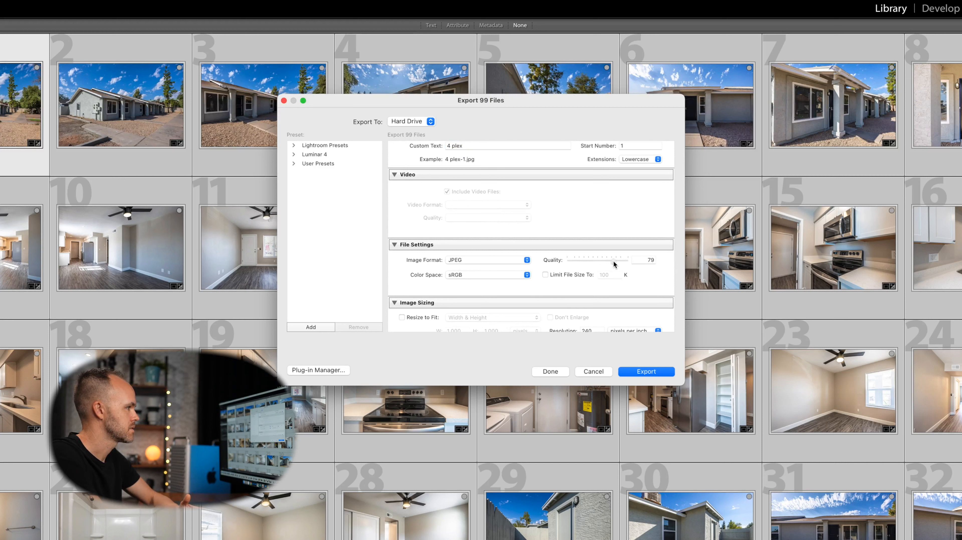
Check the remaining export settings, keeping the metadata at Copyright Only, and export the selected photos
{"action": "scroll", "coordinate": [439, 260], "scroll_direction": "down", "scroll_amount": 5}
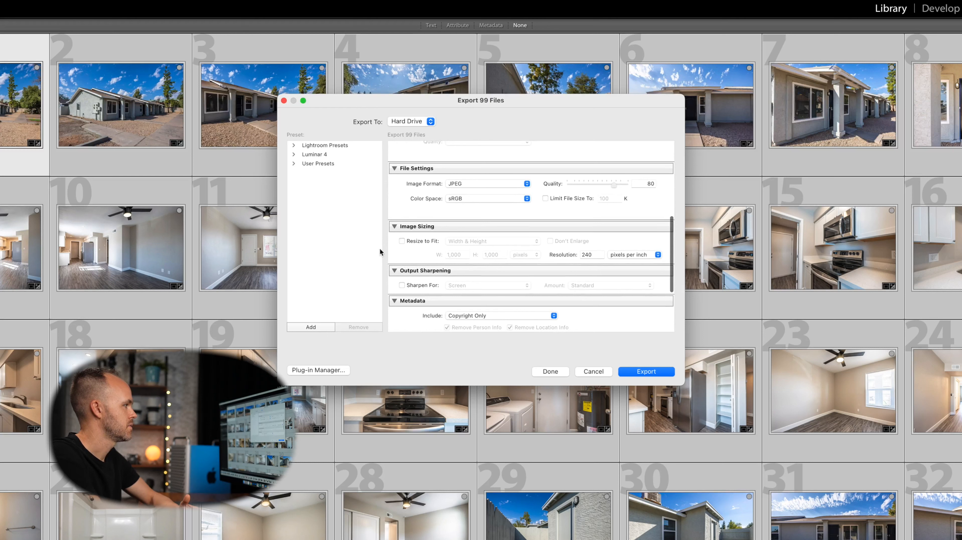
{"action": "scroll", "coordinate": [576, 250], "scroll_direction": "down", "scroll_amount": 4}
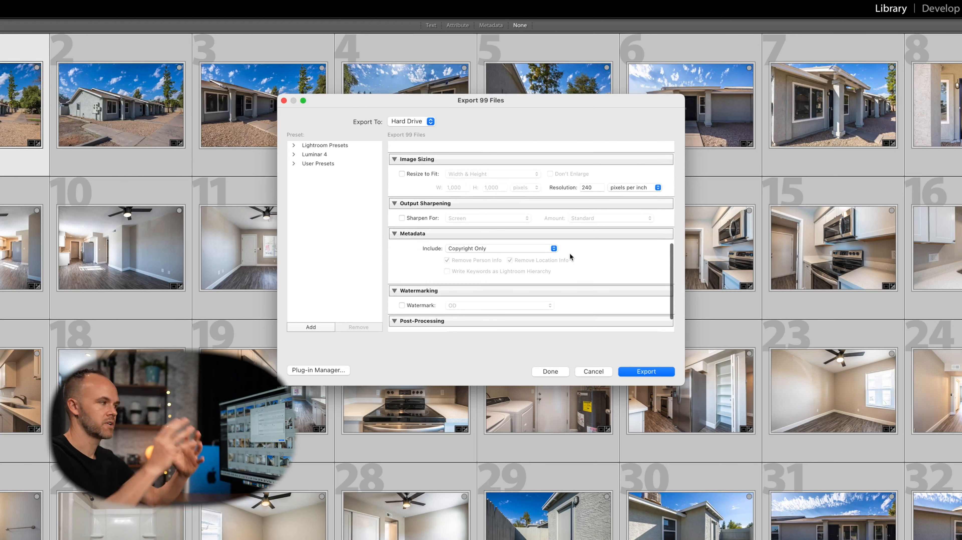
{"action": "scroll", "coordinate": [569, 253], "scroll_direction": "down", "scroll_amount": 2}
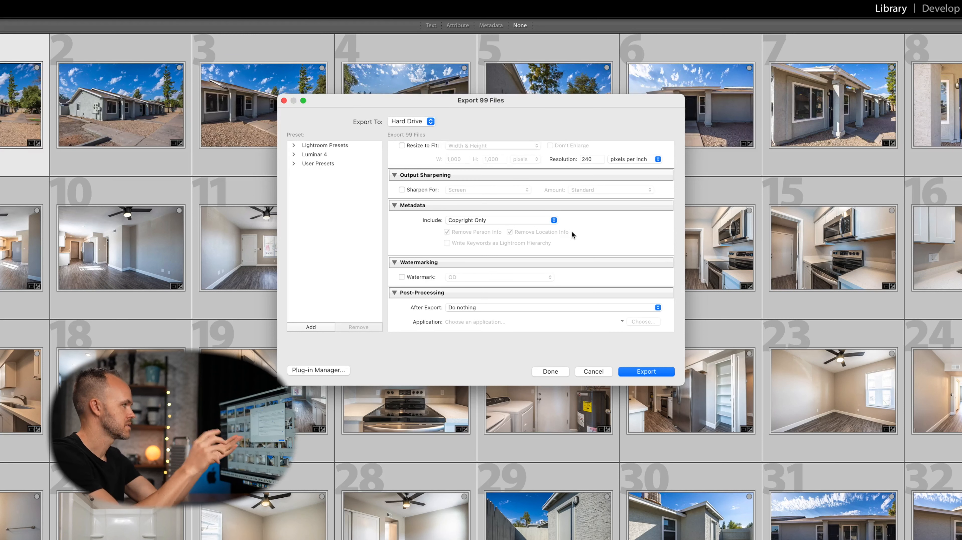
{"action": "left_click", "coordinate": [539, 220]}
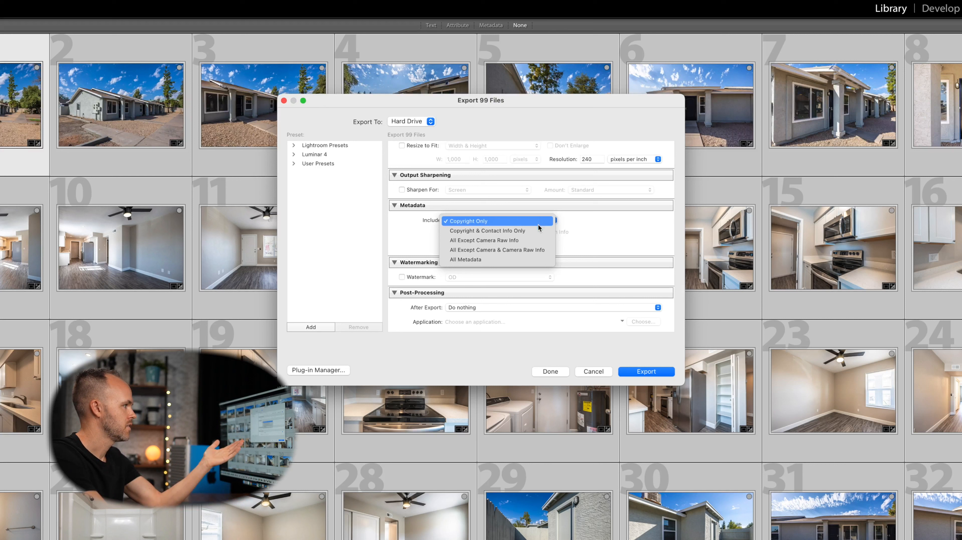
{"action": "left_click", "coordinate": [613, 228]}
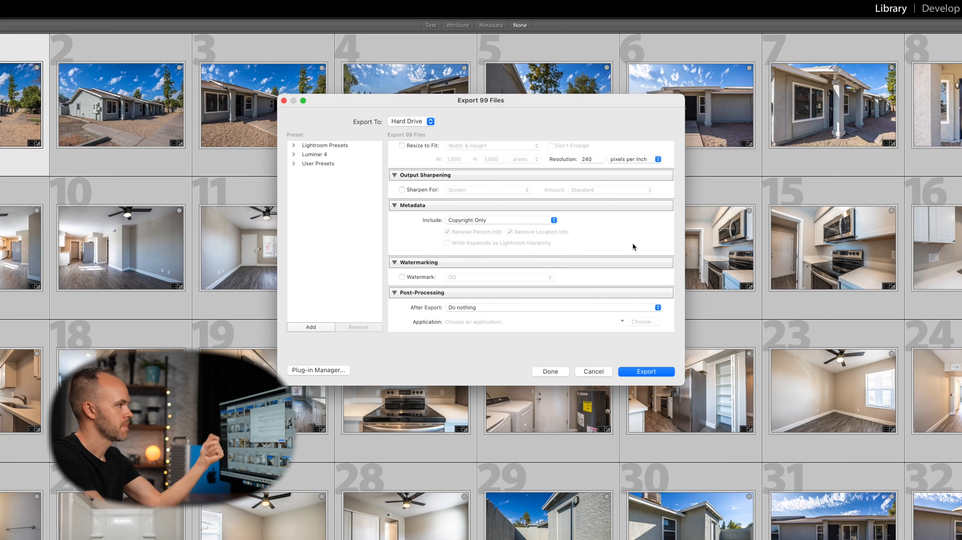
{"action": "scroll", "coordinate": [616, 240], "scroll_direction": "down", "scroll_amount": 1}
{"action": "scroll", "coordinate": [616, 241], "scroll_direction": "up", "scroll_amount": 1}
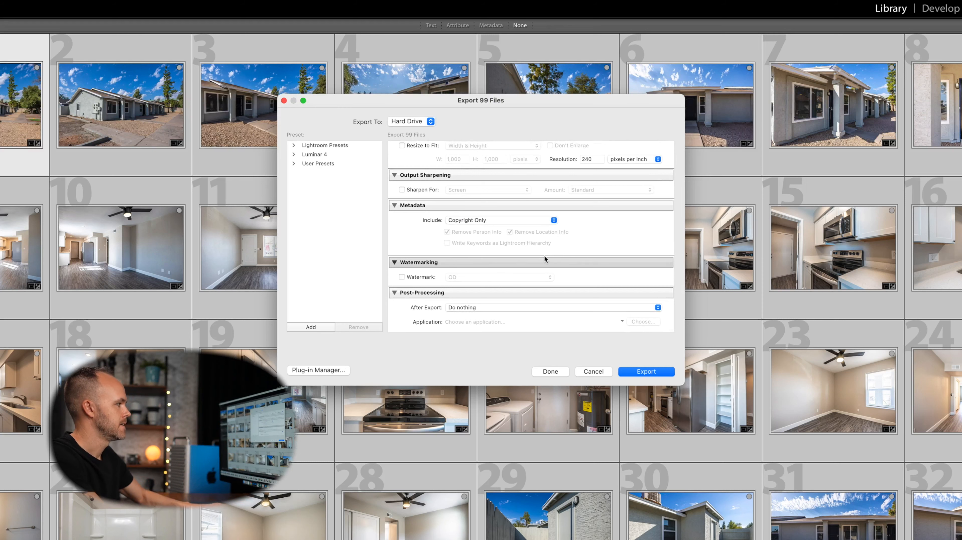
{"action": "left_click", "coordinate": [638, 371]}
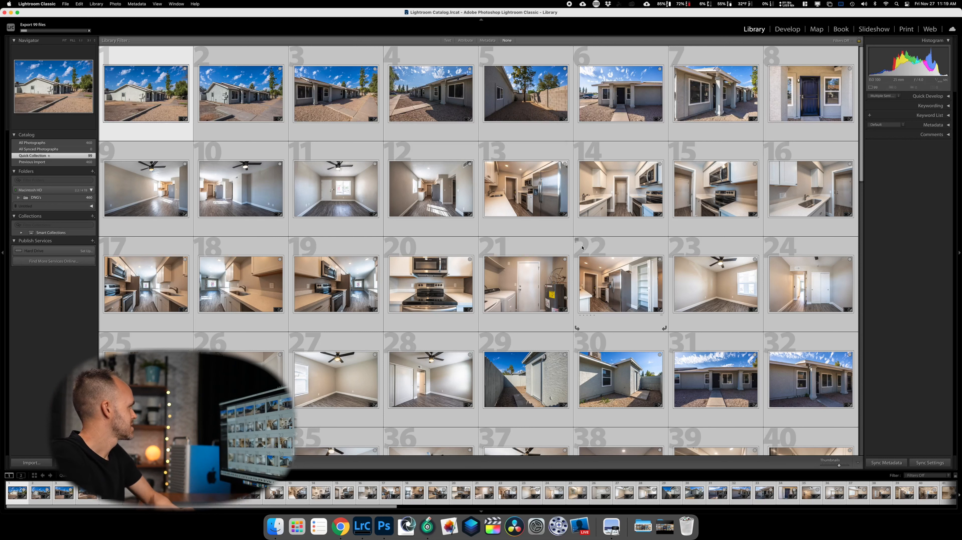
Switch to Finder, go up to folder 1, sort its contents by date modified, and open the Finished folder
{"action": "left_click", "coordinate": [275, 526]}
{"action": "scroll", "coordinate": [421, 325], "scroll_direction": "down", "scroll_amount": 1}
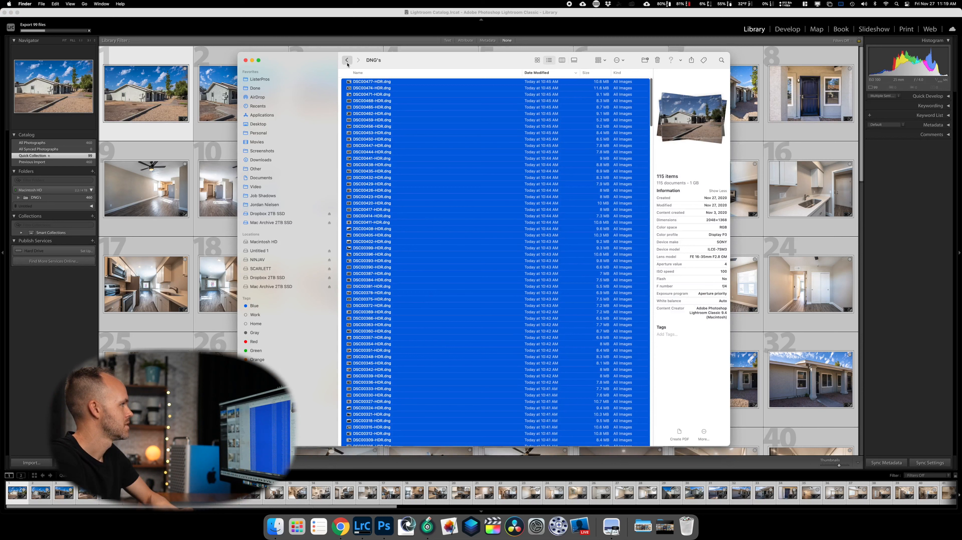
{"action": "key", "text": "super+bracketleft"}
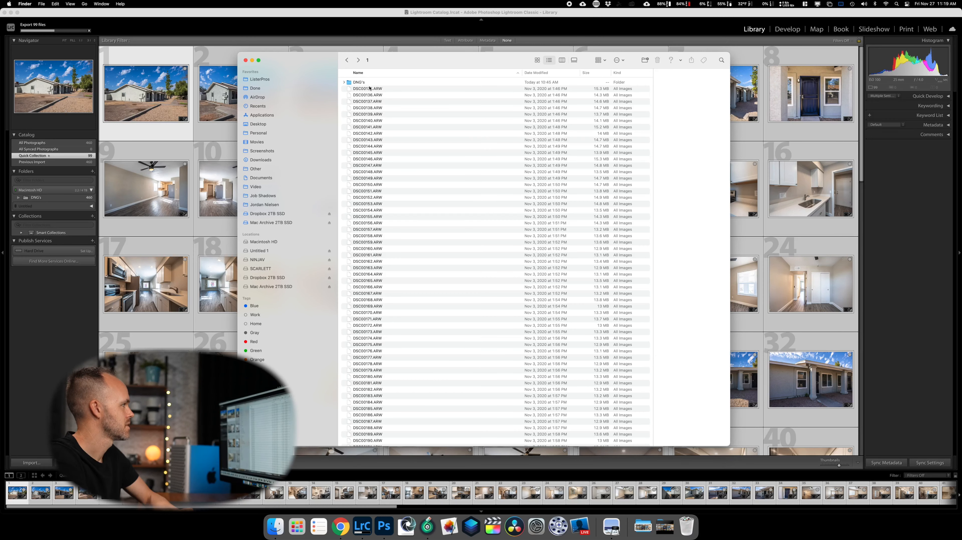
{"action": "left_click", "coordinate": [548, 73]}
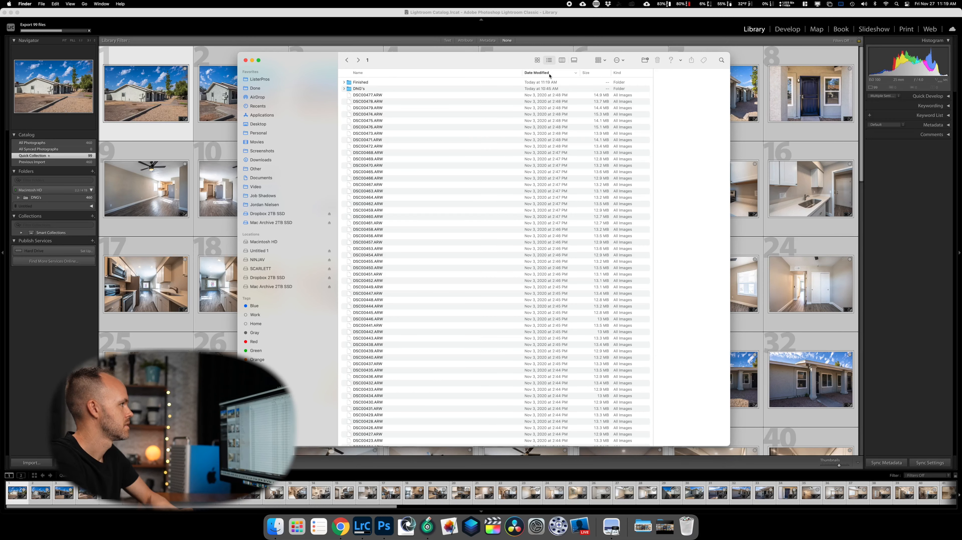
{"action": "left_click", "coordinate": [370, 82]}
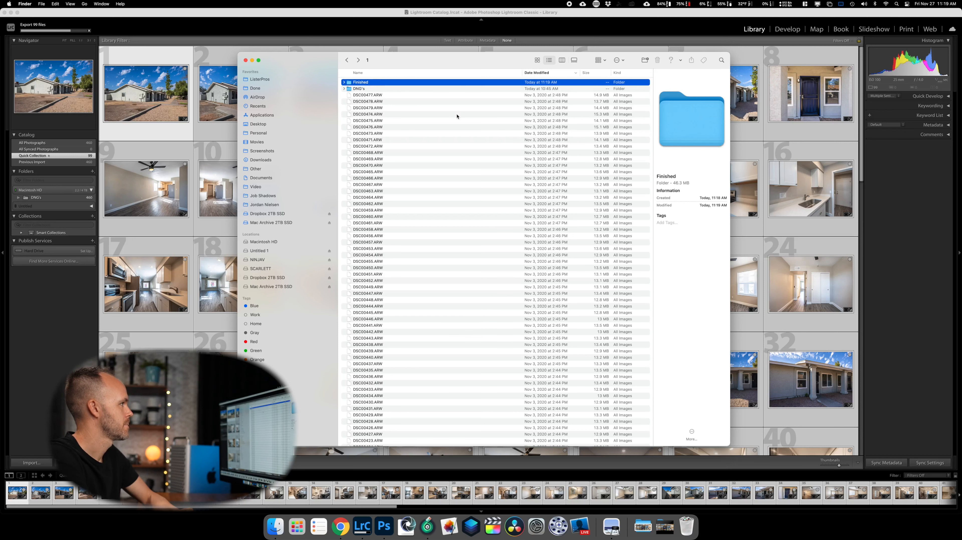
{"action": "key", "text": "super+Down"}
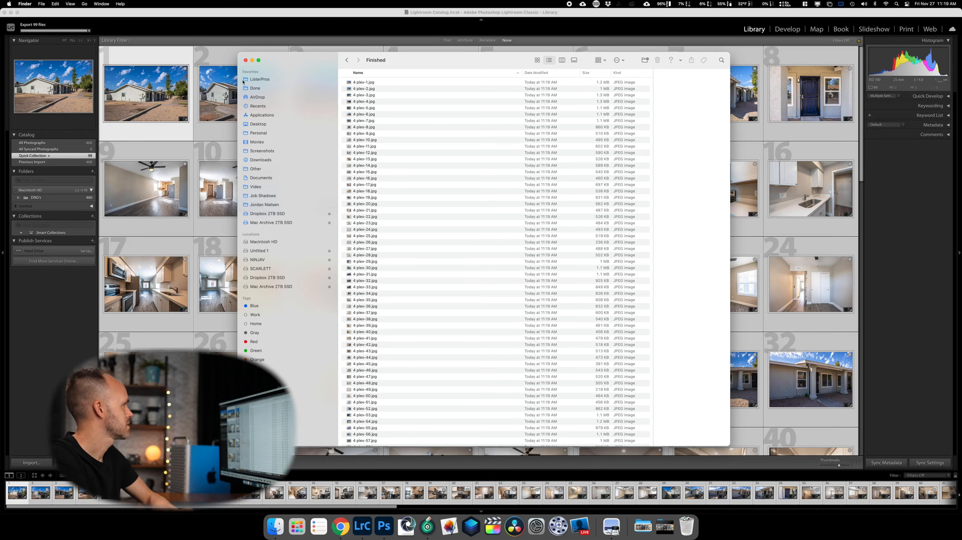
Select all exported JPEGs to check their count and total size, and look through the individual file sizes
{"action": "left_click", "coordinate": [361, 127]}
{"action": "key", "text": "super+a"}
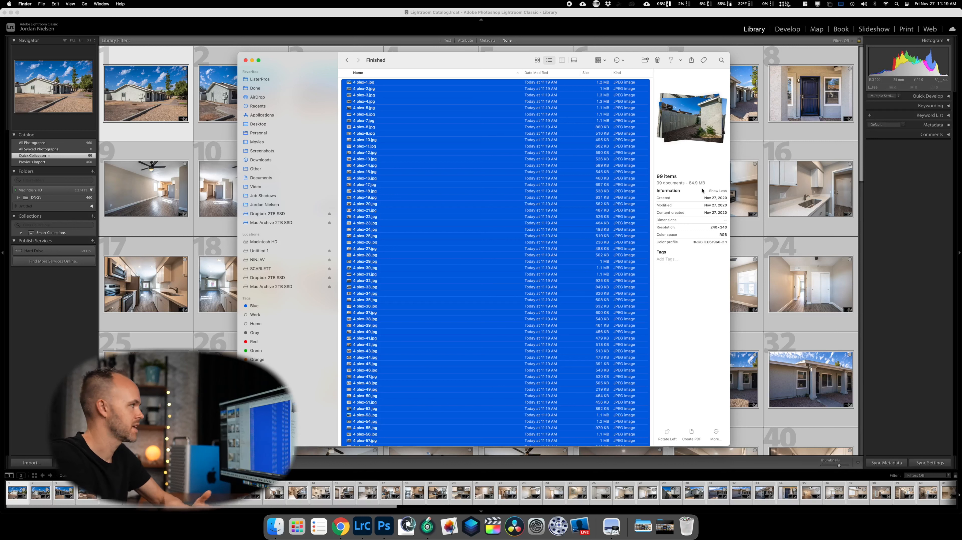
{"action": "left_click", "coordinate": [577, 131]}
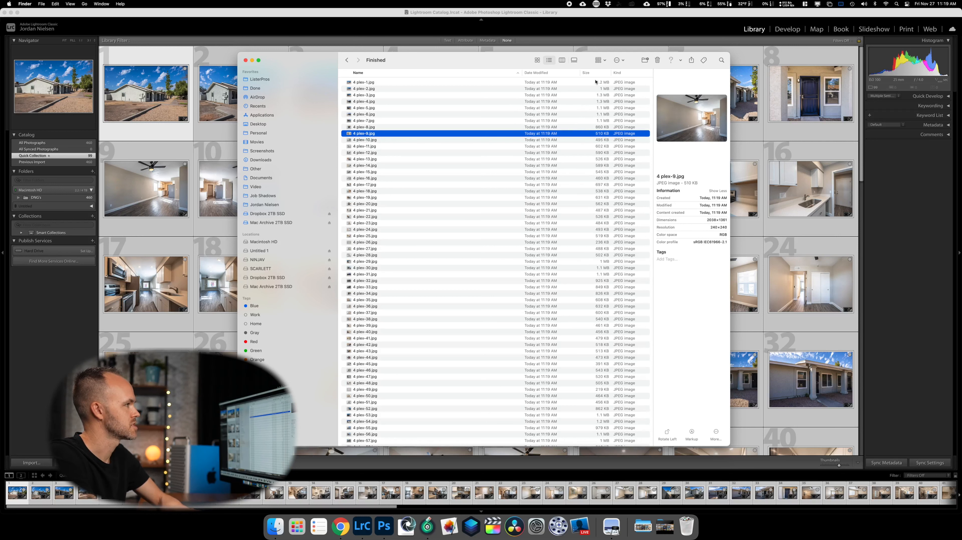
{"action": "scroll", "coordinate": [605, 341], "scroll_direction": "down", "scroll_amount": 6}
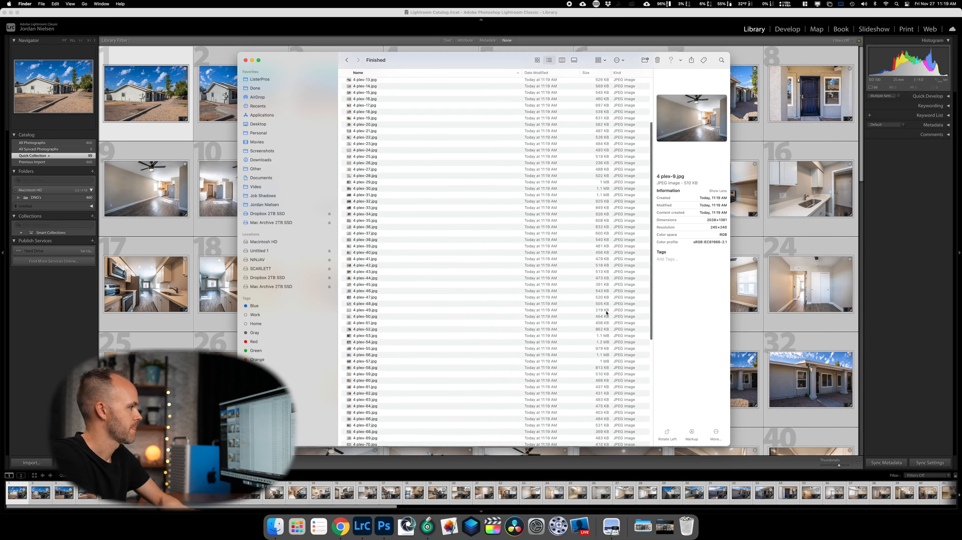
{"action": "scroll", "coordinate": [607, 312], "scroll_direction": "up", "scroll_amount": 6}
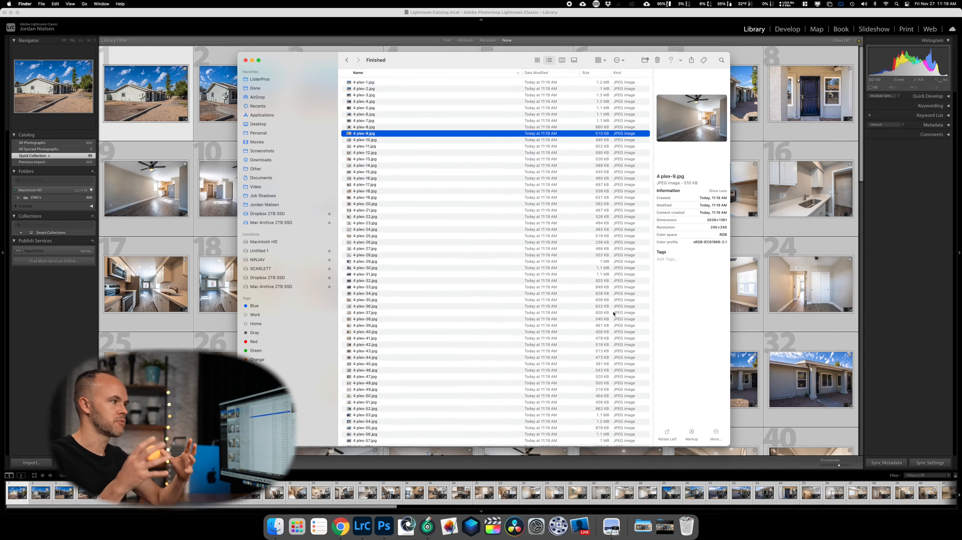